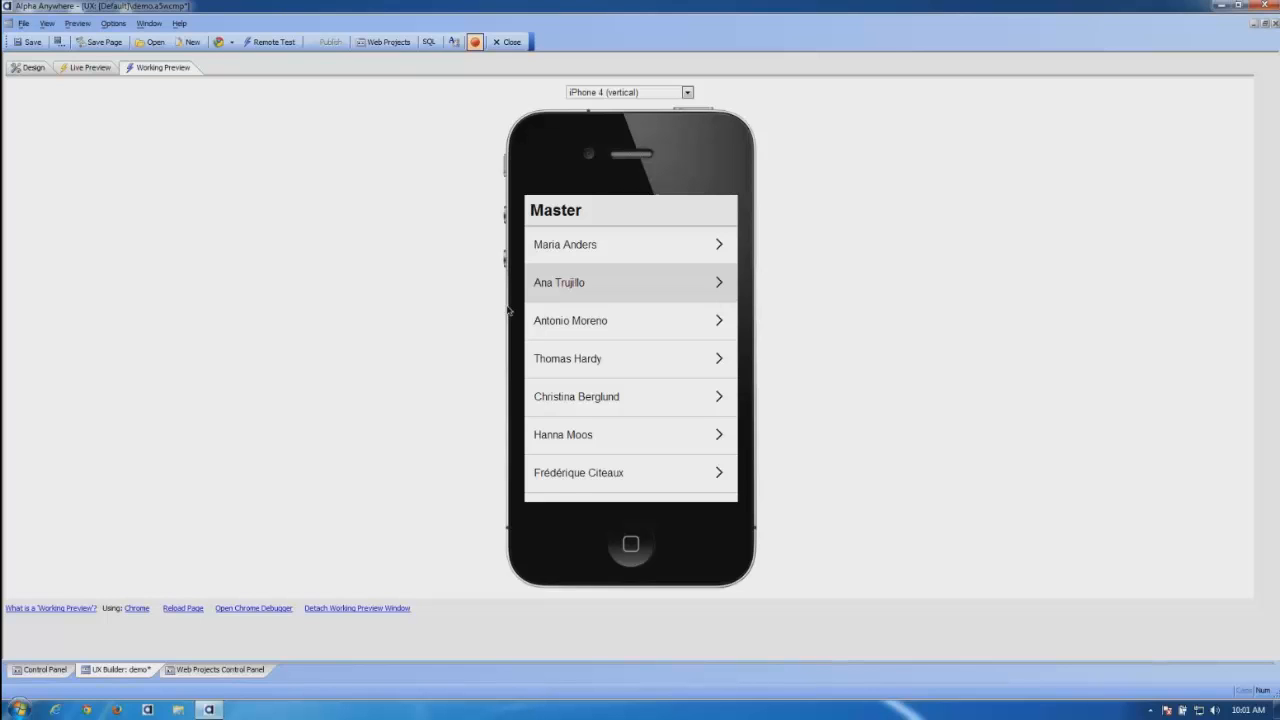
Step: Examine the master-detail app in the phone preview by viewing the detail records of two contacts and returning to the list
{"action": "left_click", "coordinate": [584, 324]}
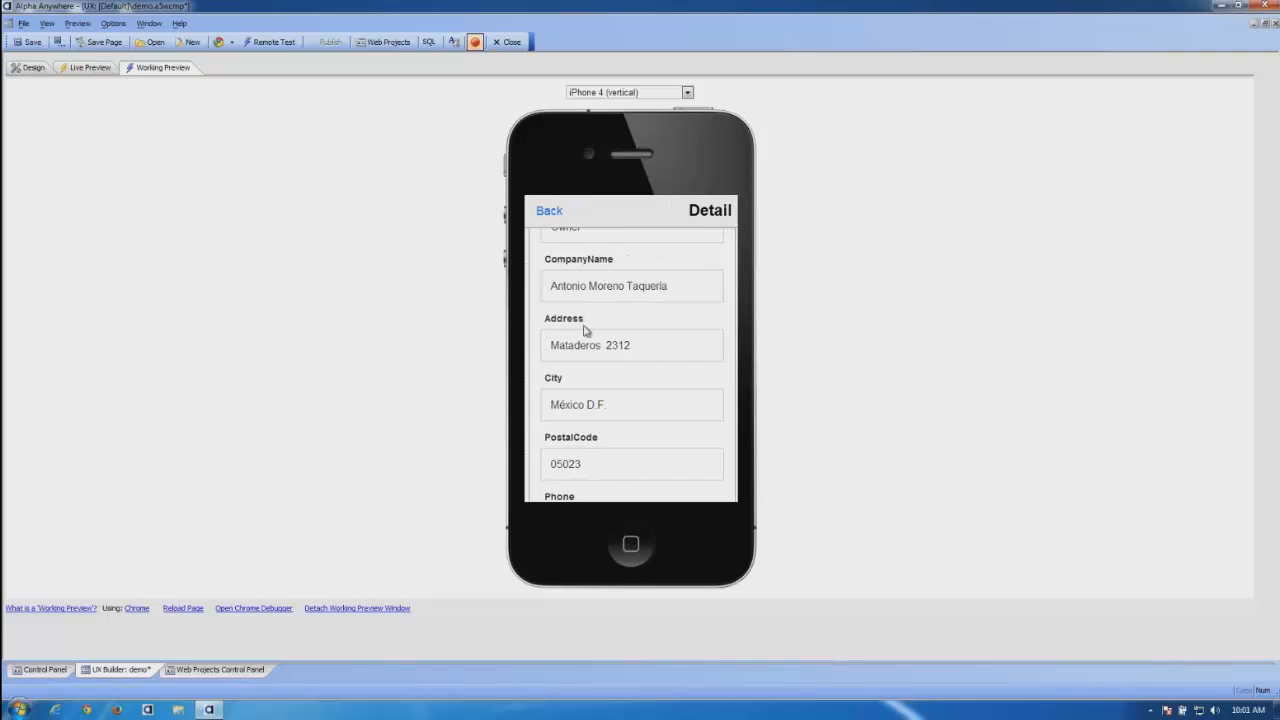
{"action": "left_click_drag", "start_coordinate": [650, 288], "coordinate": [657, 397]}
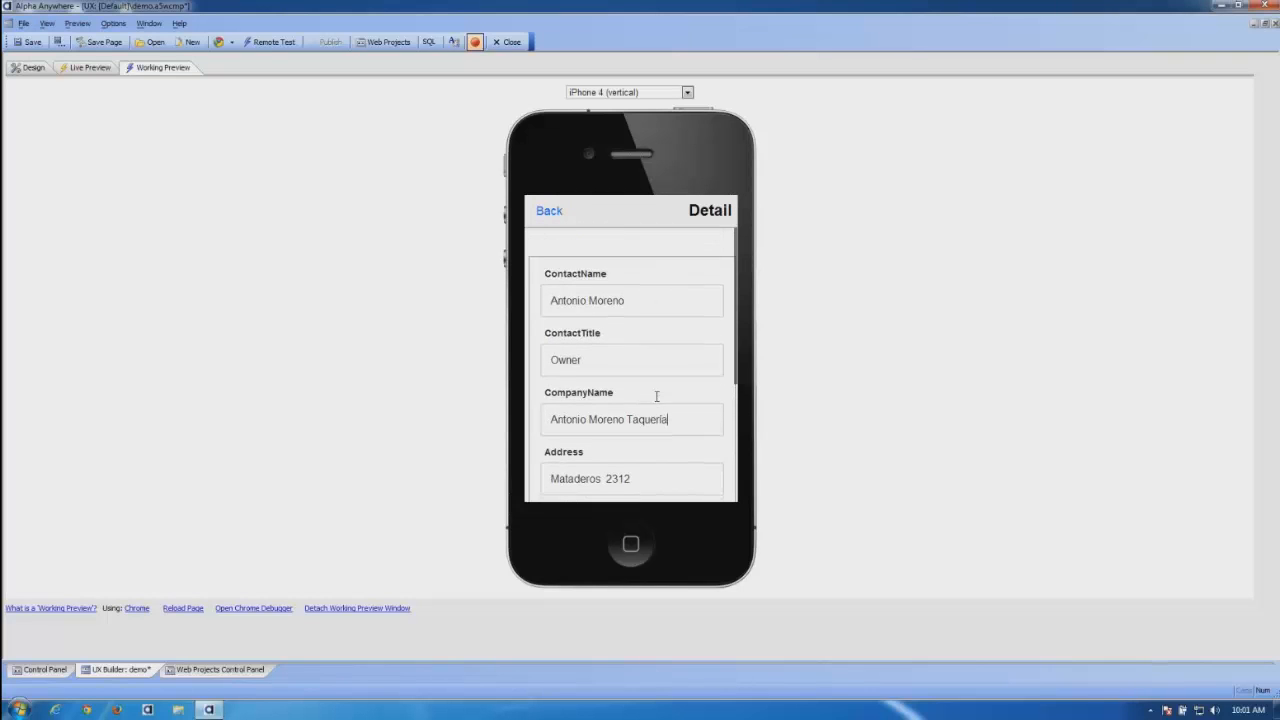
{"action": "left_click", "coordinate": [556, 213]}
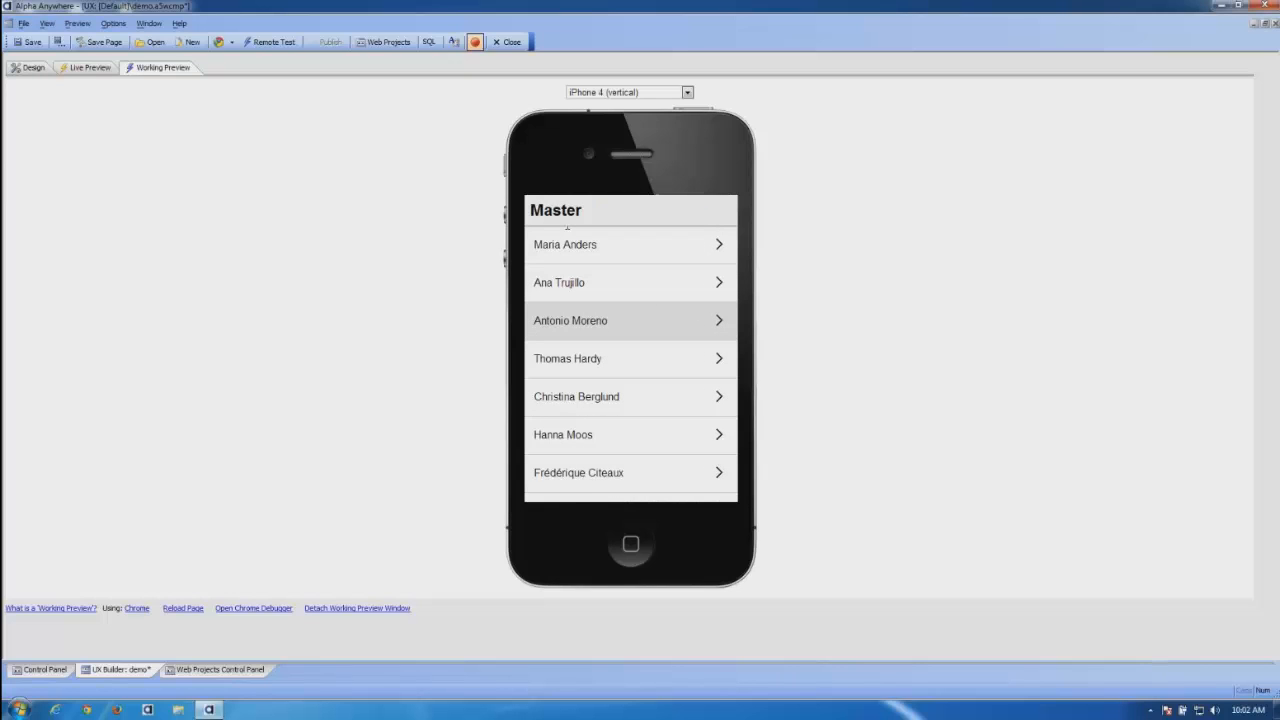
{"action": "left_click", "coordinate": [571, 404]}
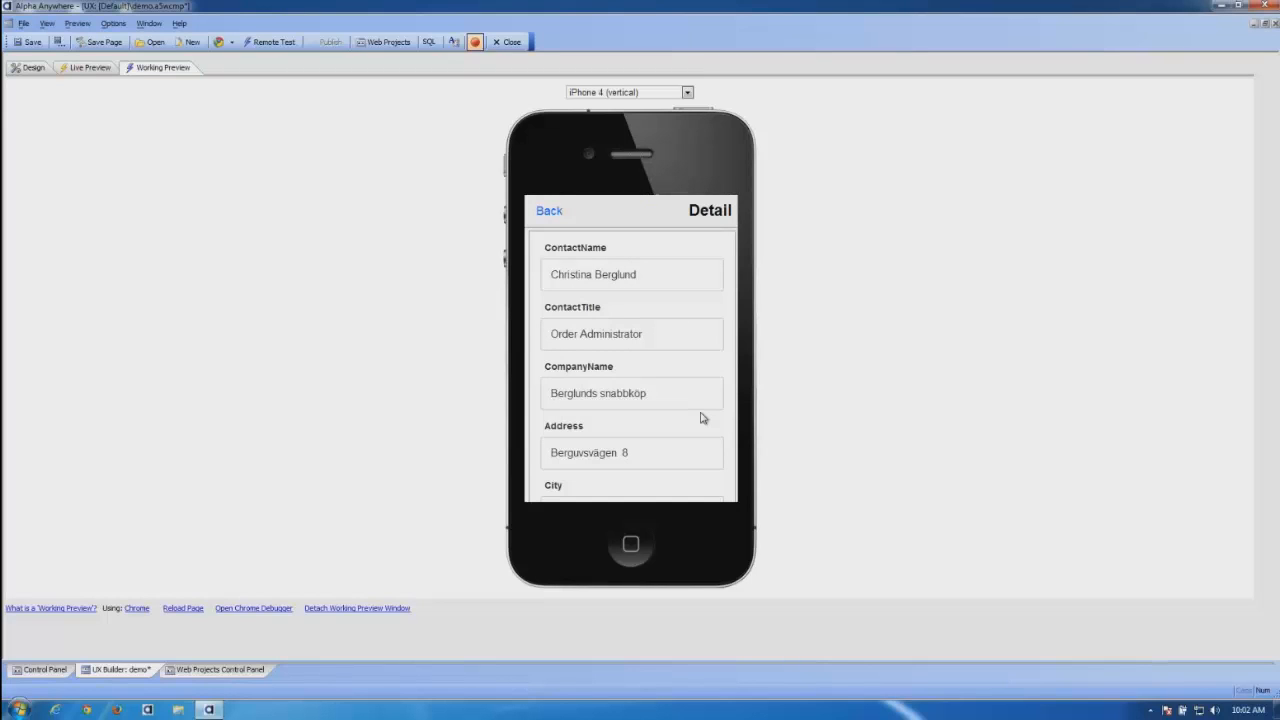
{"action": "left_click_drag", "start_coordinate": [731, 406], "coordinate": [739, 251]}
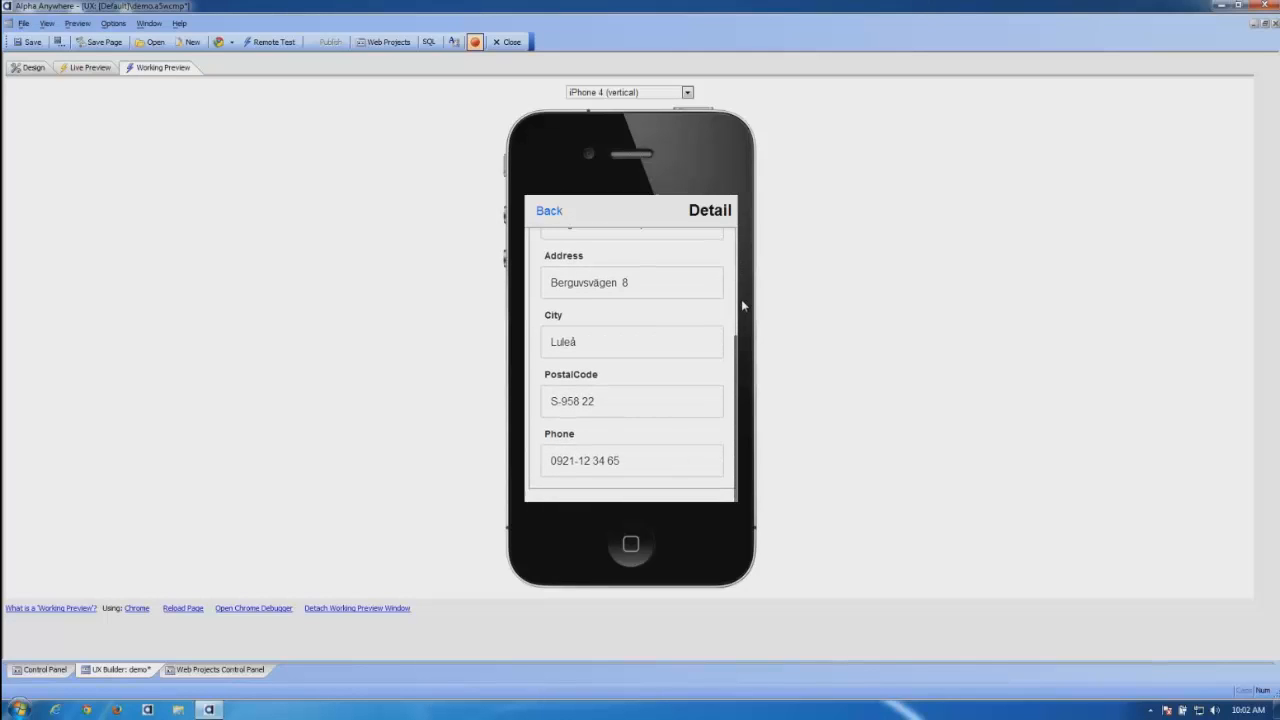
{"action": "left_click", "coordinate": [549, 211]}
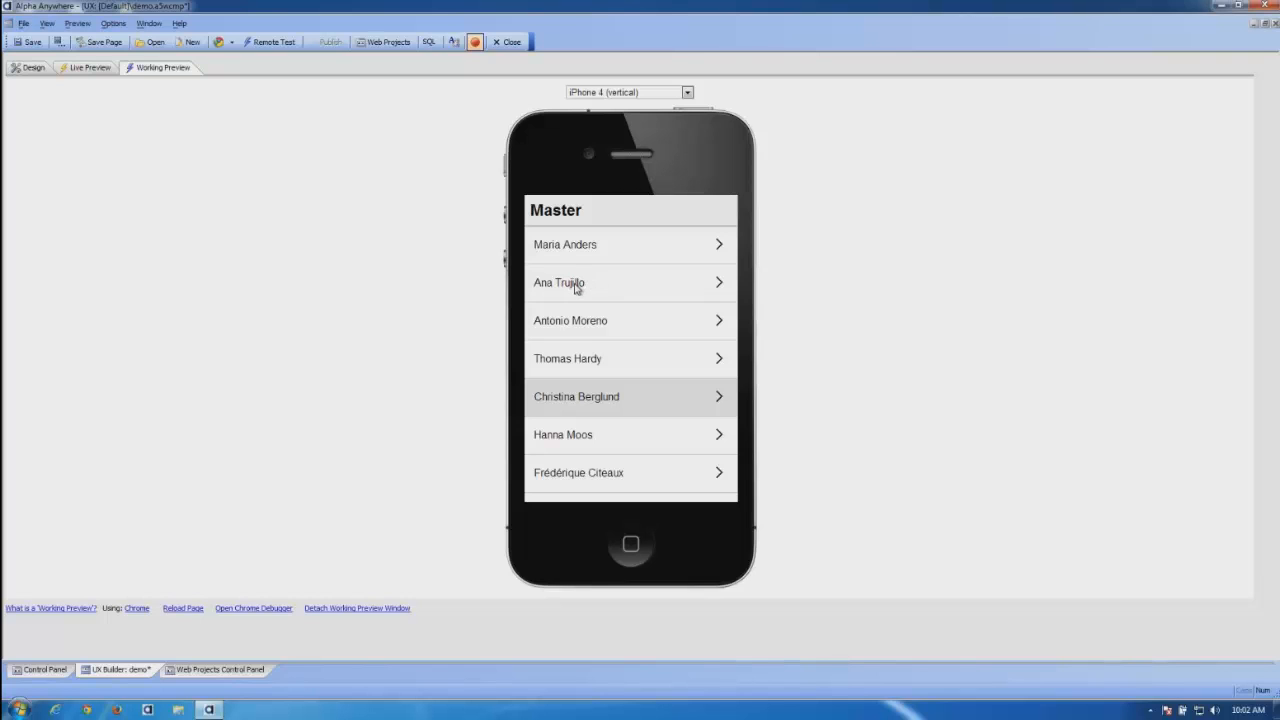
Step: Close the finished project, saving the changes to the demo component
{"action": "left_click", "coordinate": [1271, 6]}
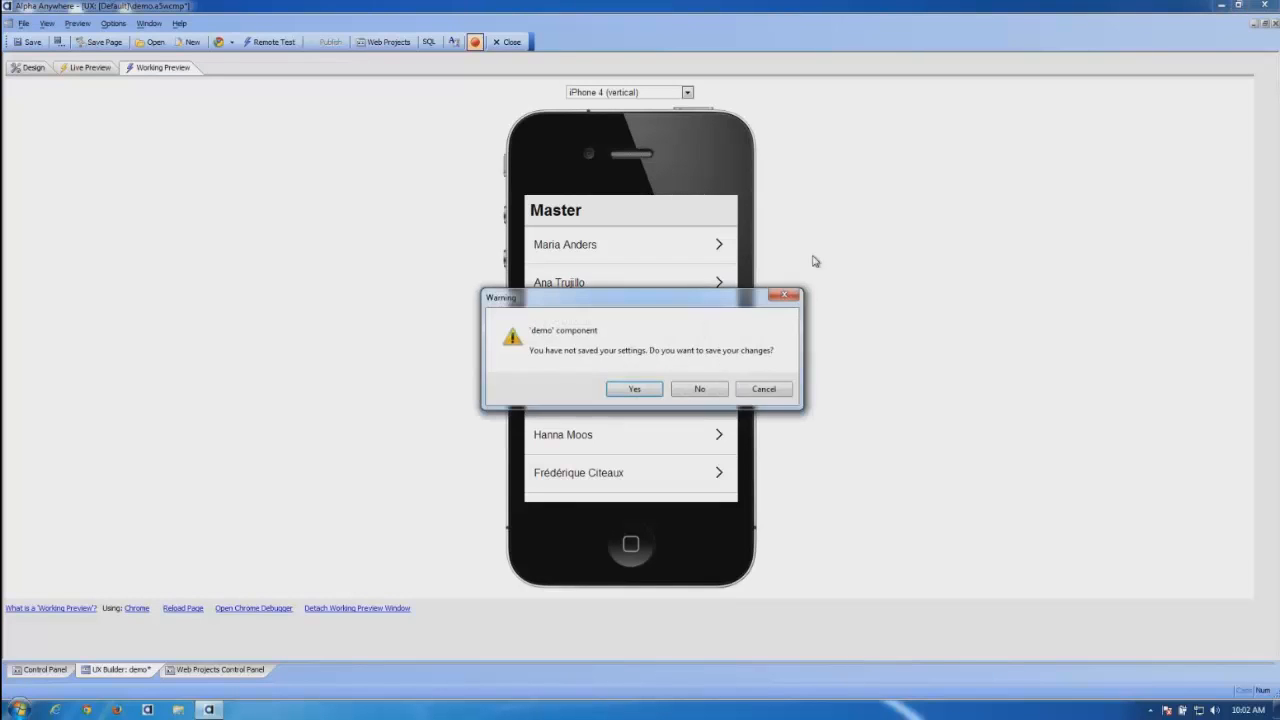
{"action": "left_click", "coordinate": [633, 393]}
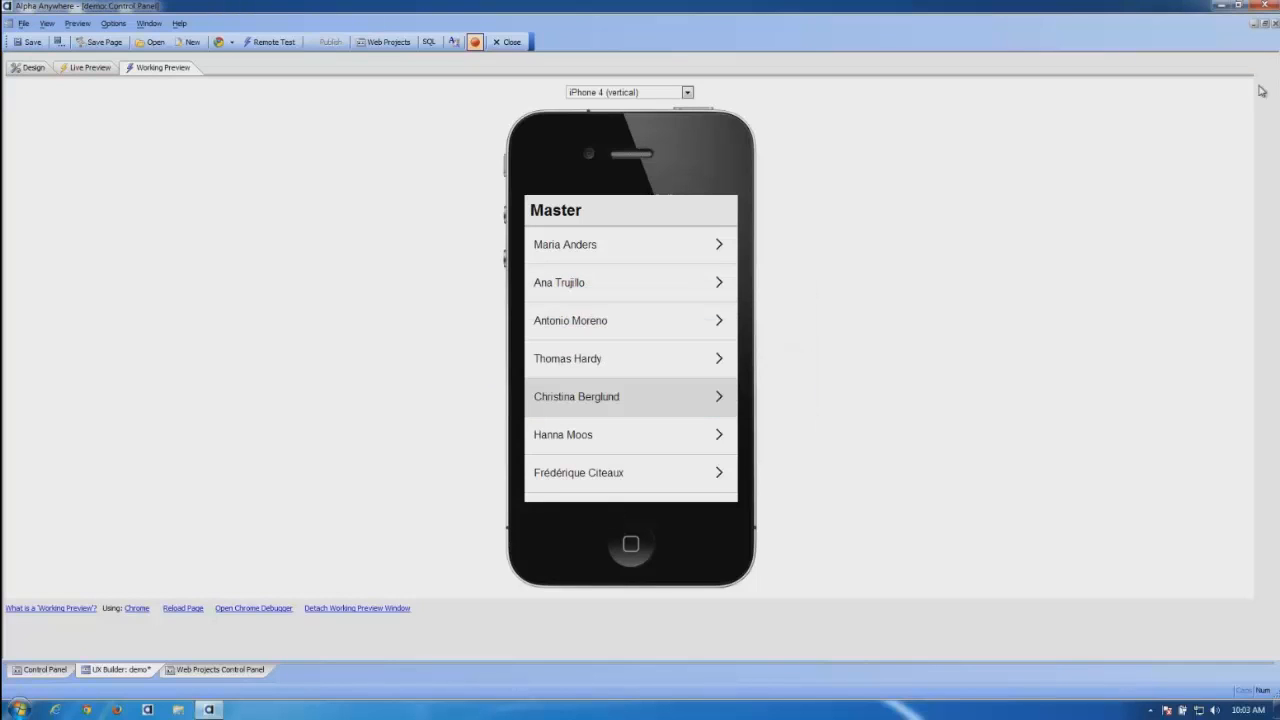
{"action": "left_click", "coordinate": [1268, 14]}
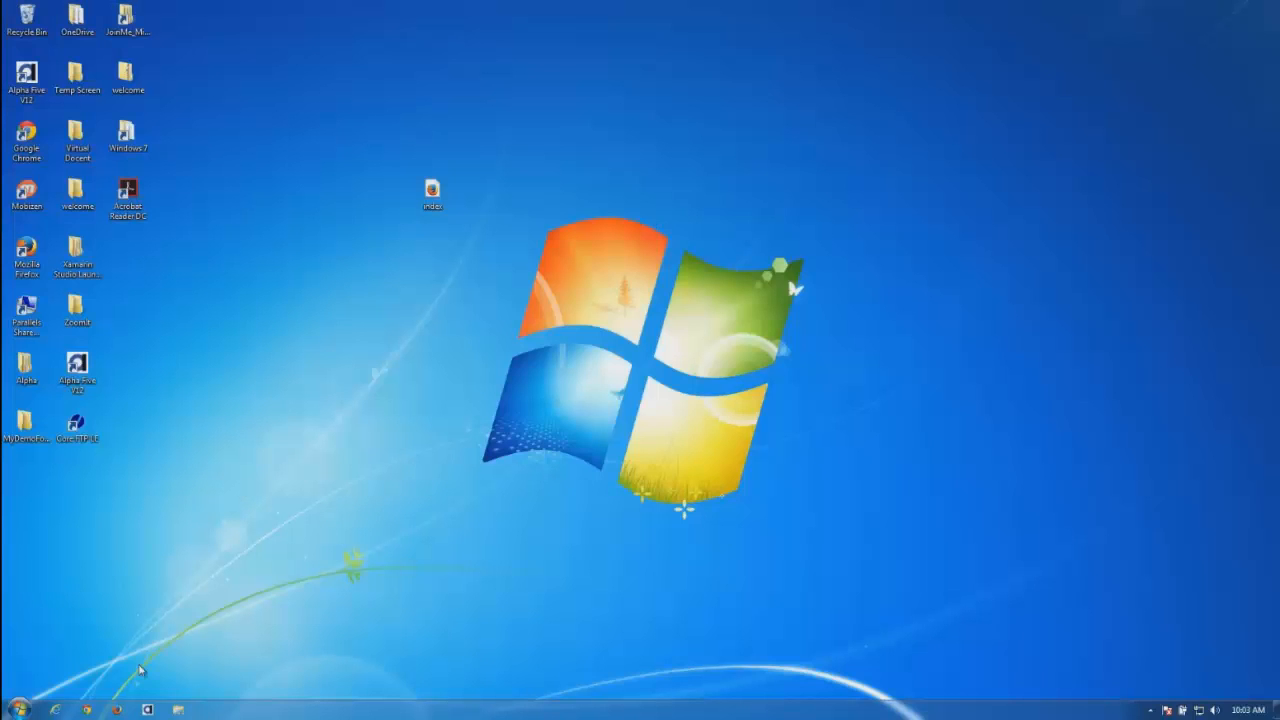
Step: Launch Alpha Anywhere again and start creating a new, empty workspace
{"action": "left_click", "coordinate": [148, 710]}
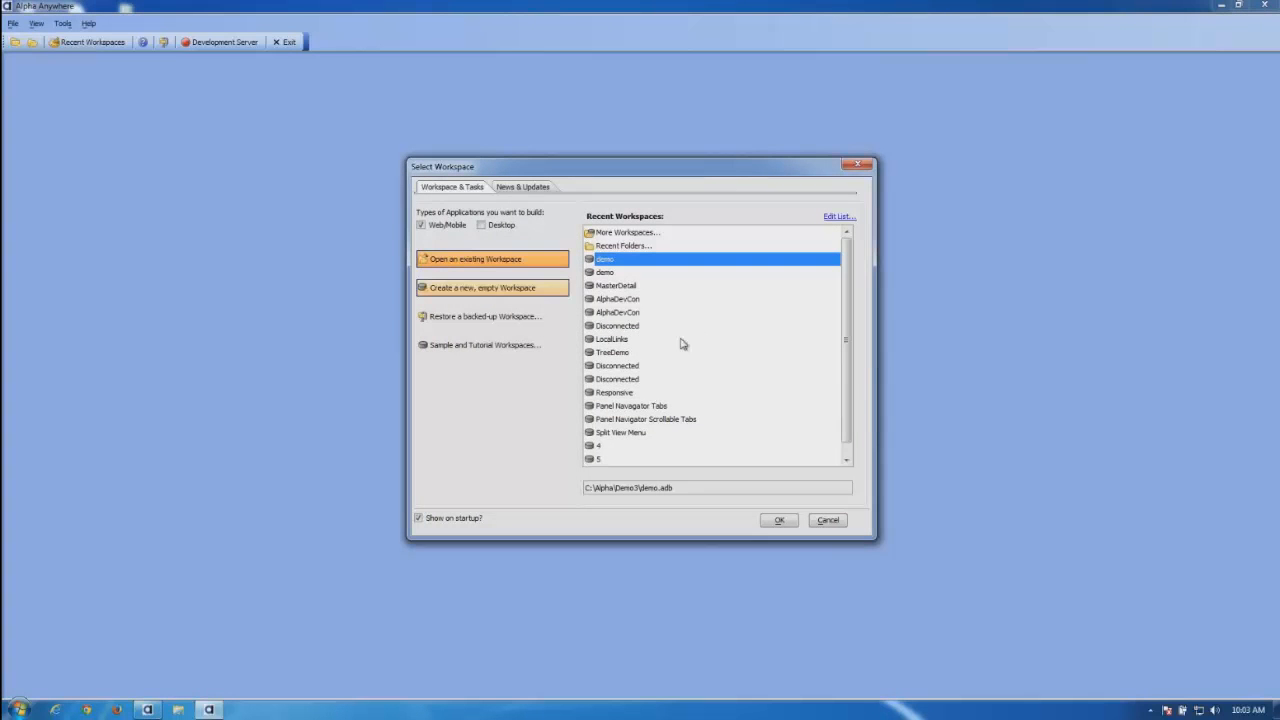
{"action": "left_click", "coordinate": [470, 288]}
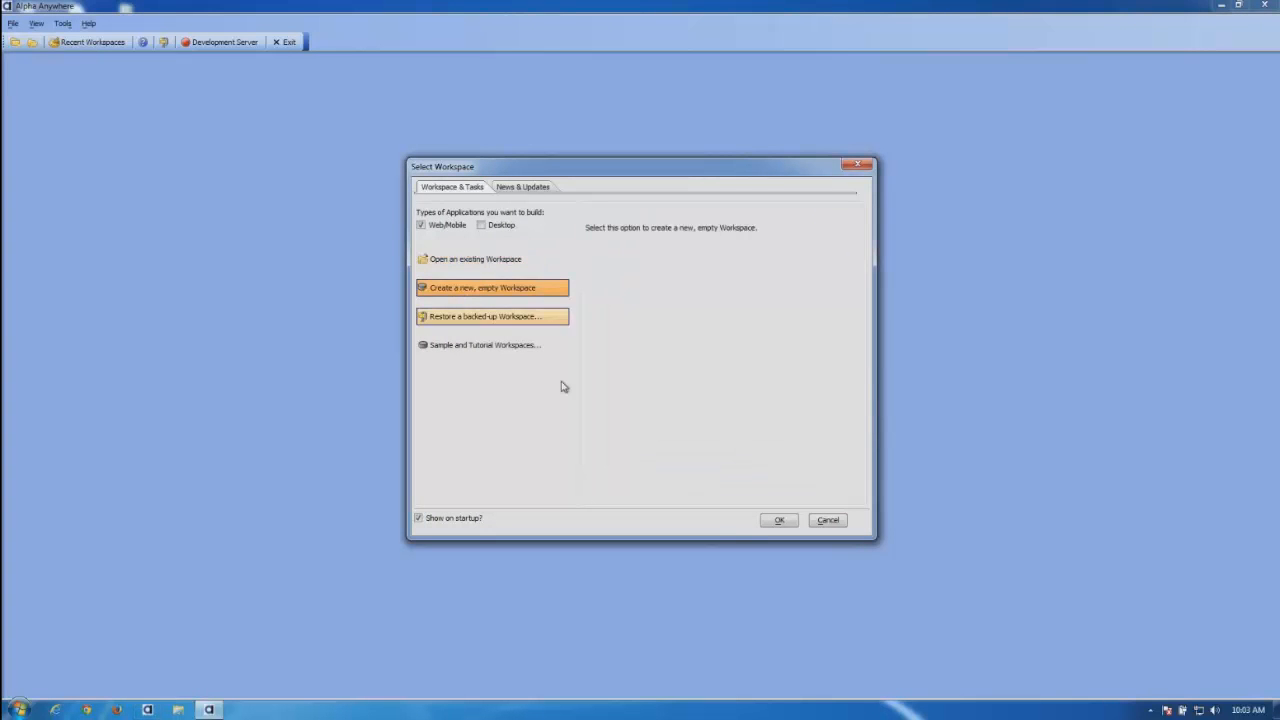
{"action": "left_click", "coordinate": [779, 520]}
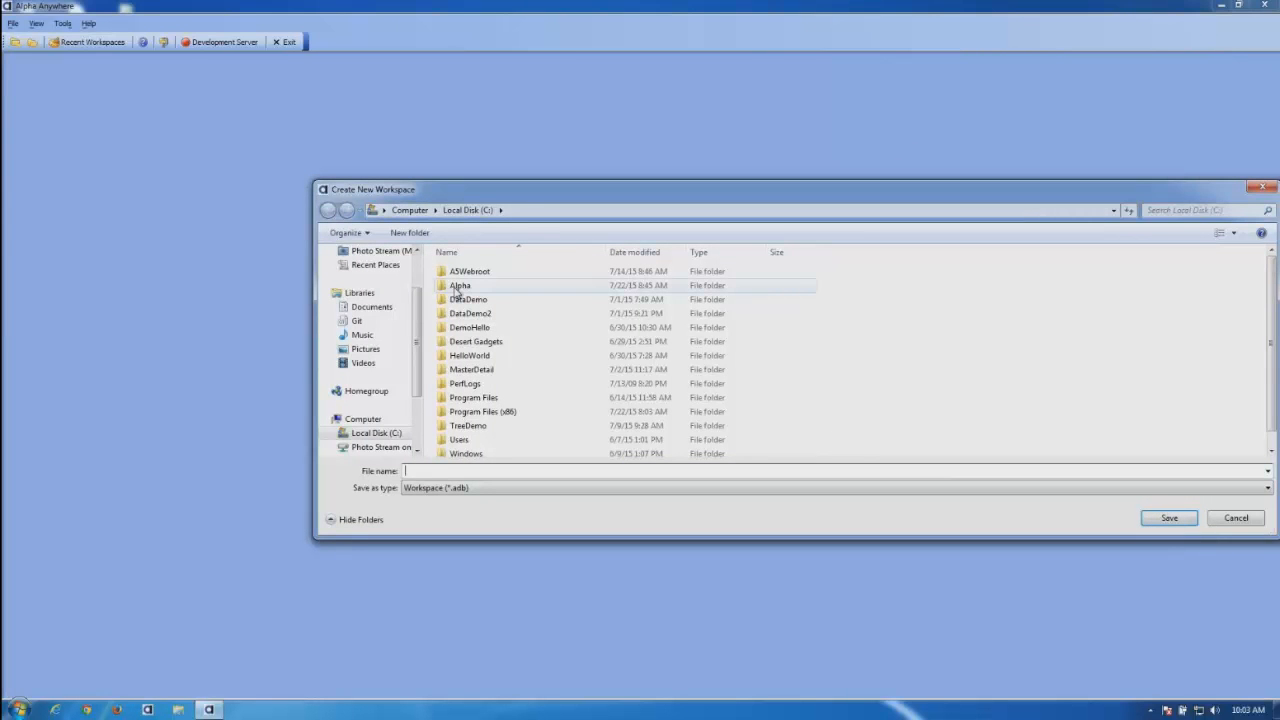
Step: Create a new folder inside the Alpha folder on the C: drive
{"action": "double_click", "coordinate": [458, 287]}
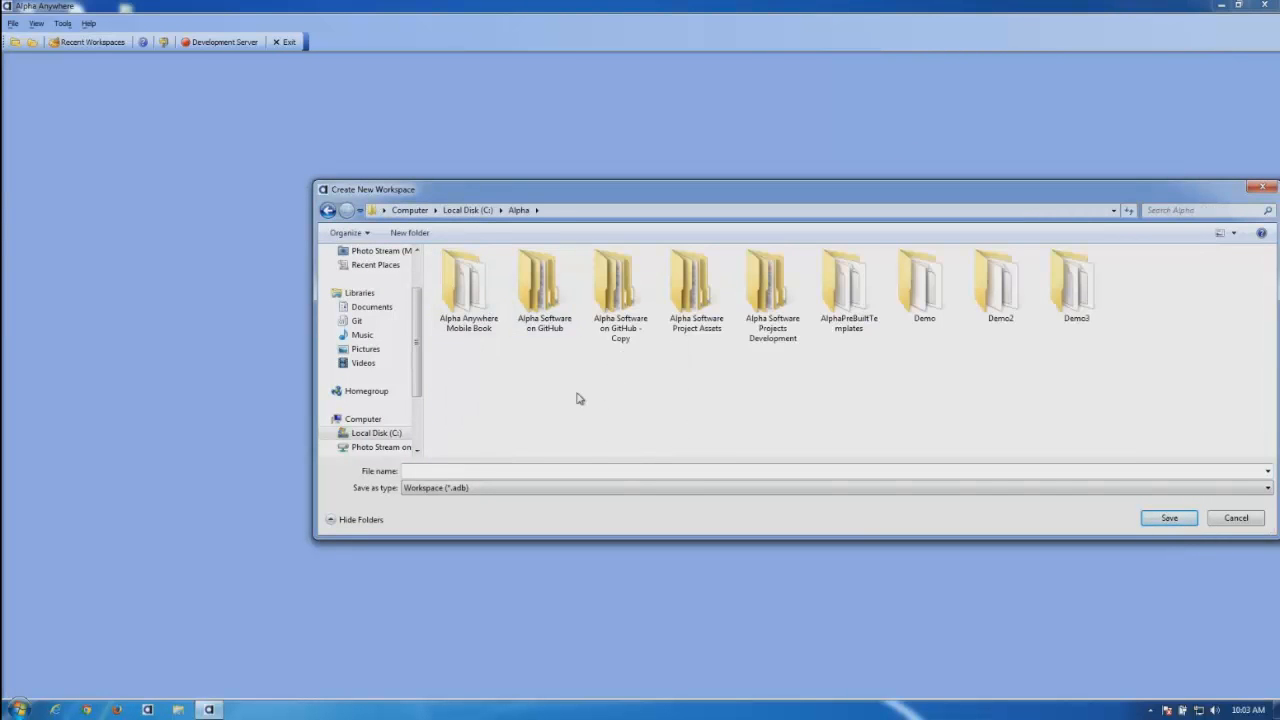
{"action": "right_click", "coordinate": [576, 398]}
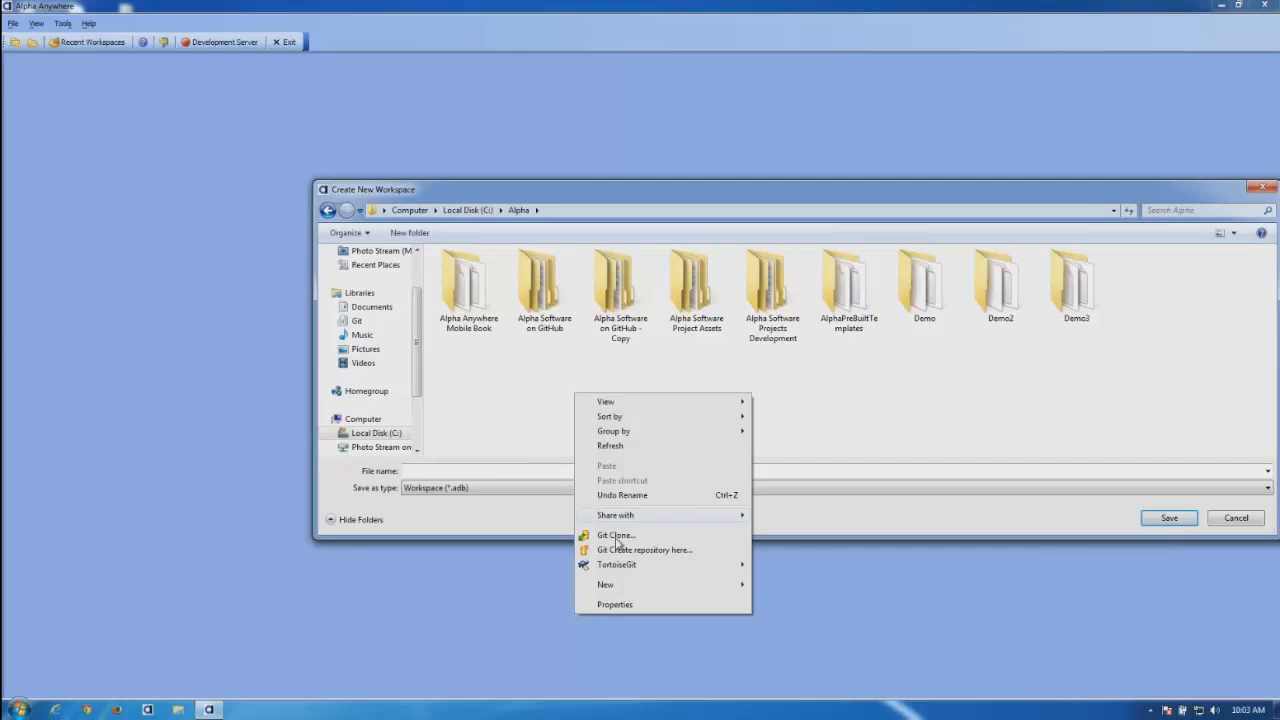
{"action": "mouse_move", "coordinate": [670, 594]}
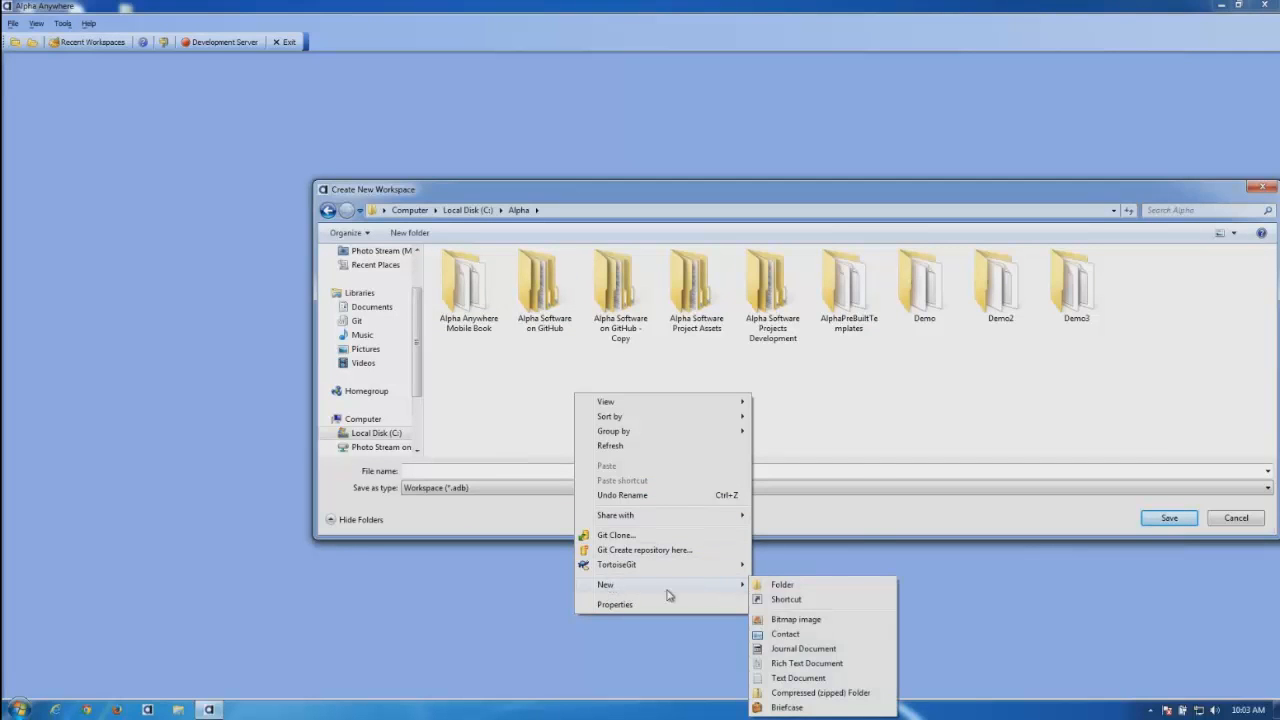
{"action": "left_click", "coordinate": [783, 586]}
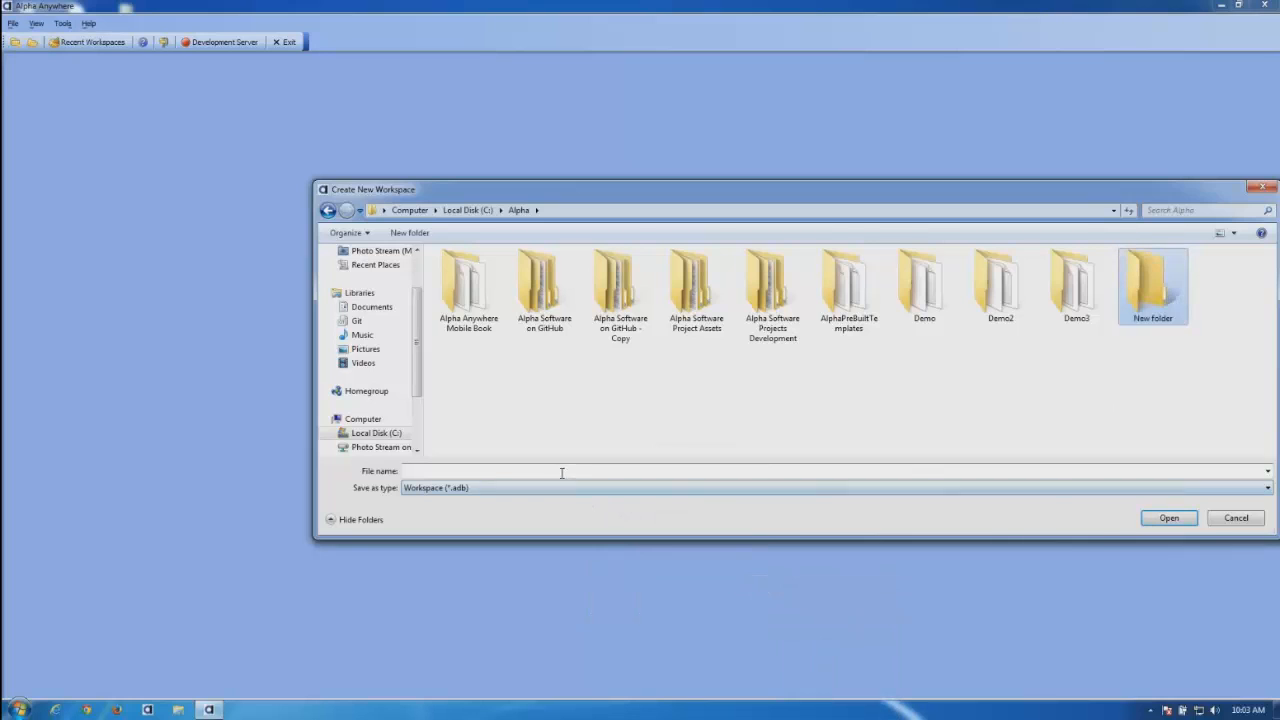
{"action": "key", "text": "d"}
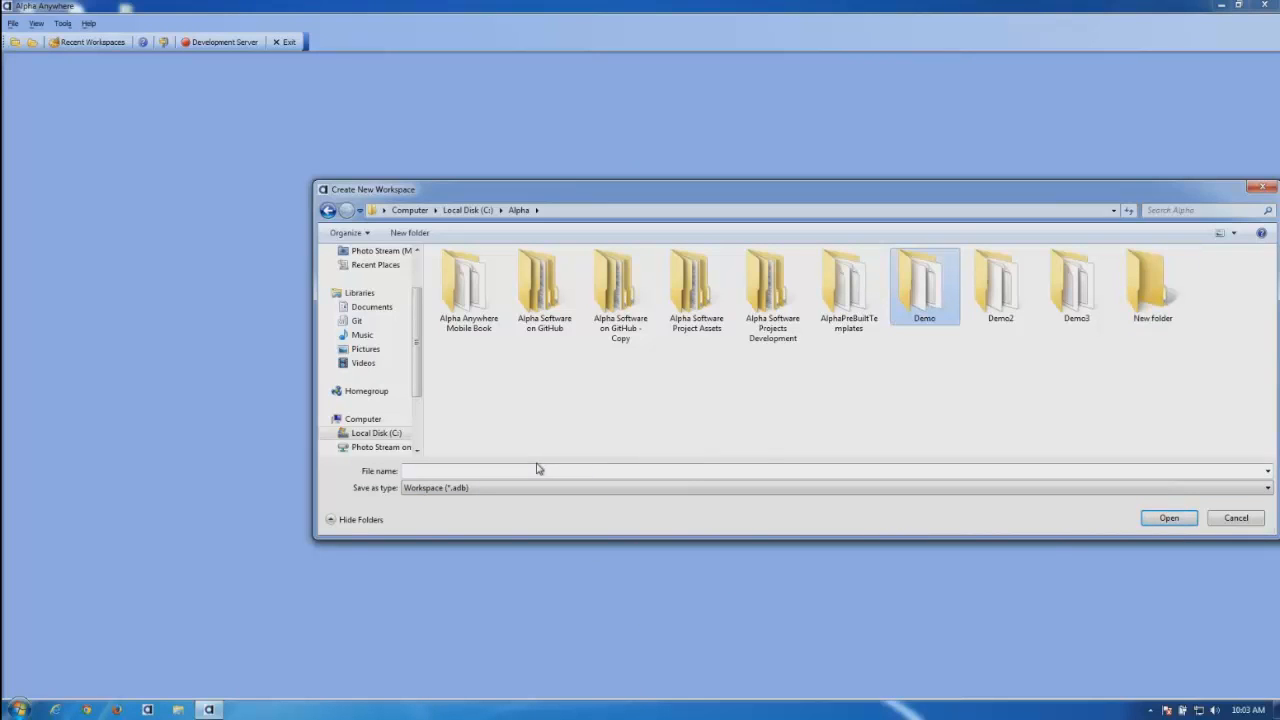
Step: Save the new workspace as Demo4 in the Alpha folder
{"action": "left_click", "coordinate": [529, 470]}
{"action": "type", "text": "Demo4"}
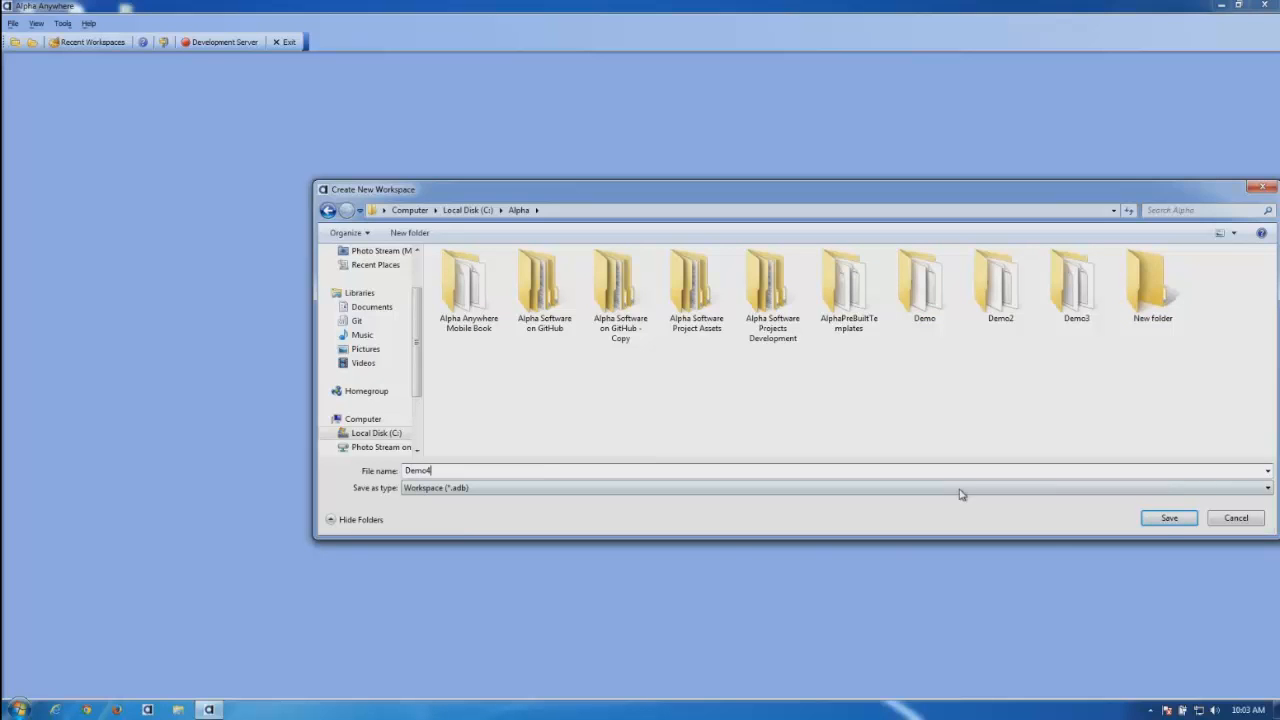
{"action": "left_click", "coordinate": [1168, 518]}
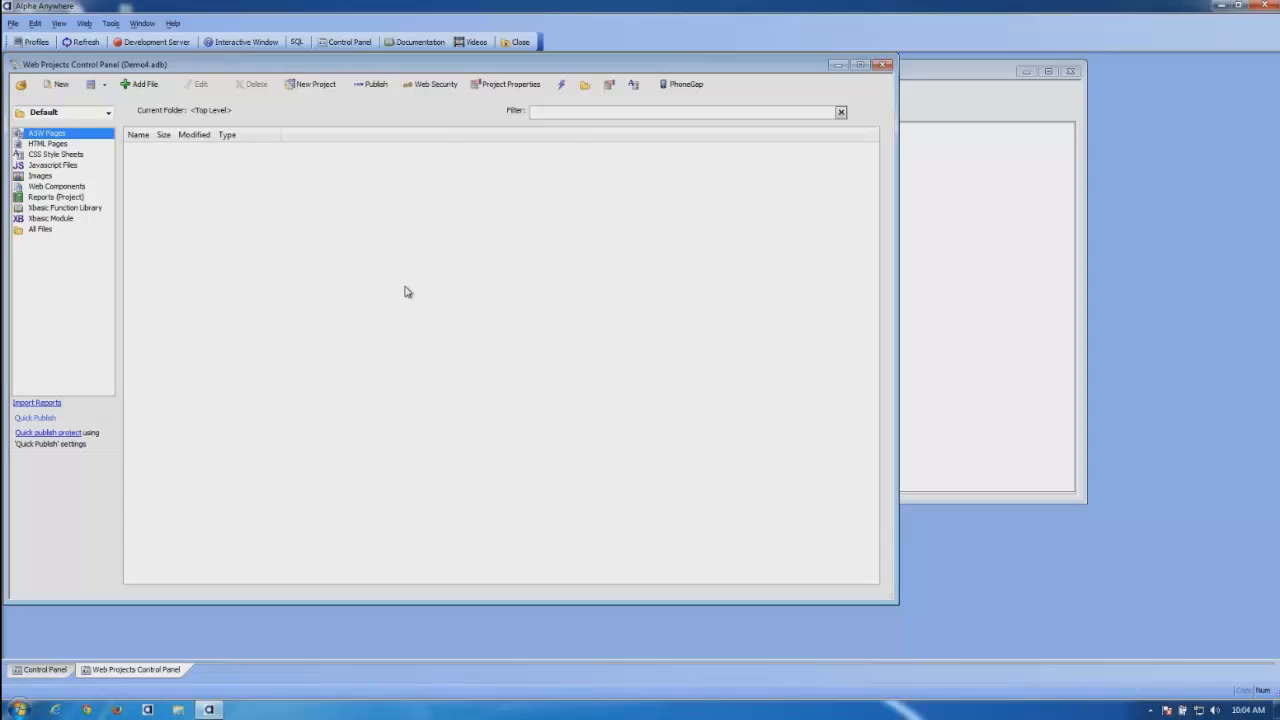
Step: Create a new UX web component starting from a blank component
{"action": "left_click", "coordinate": [57, 85]}
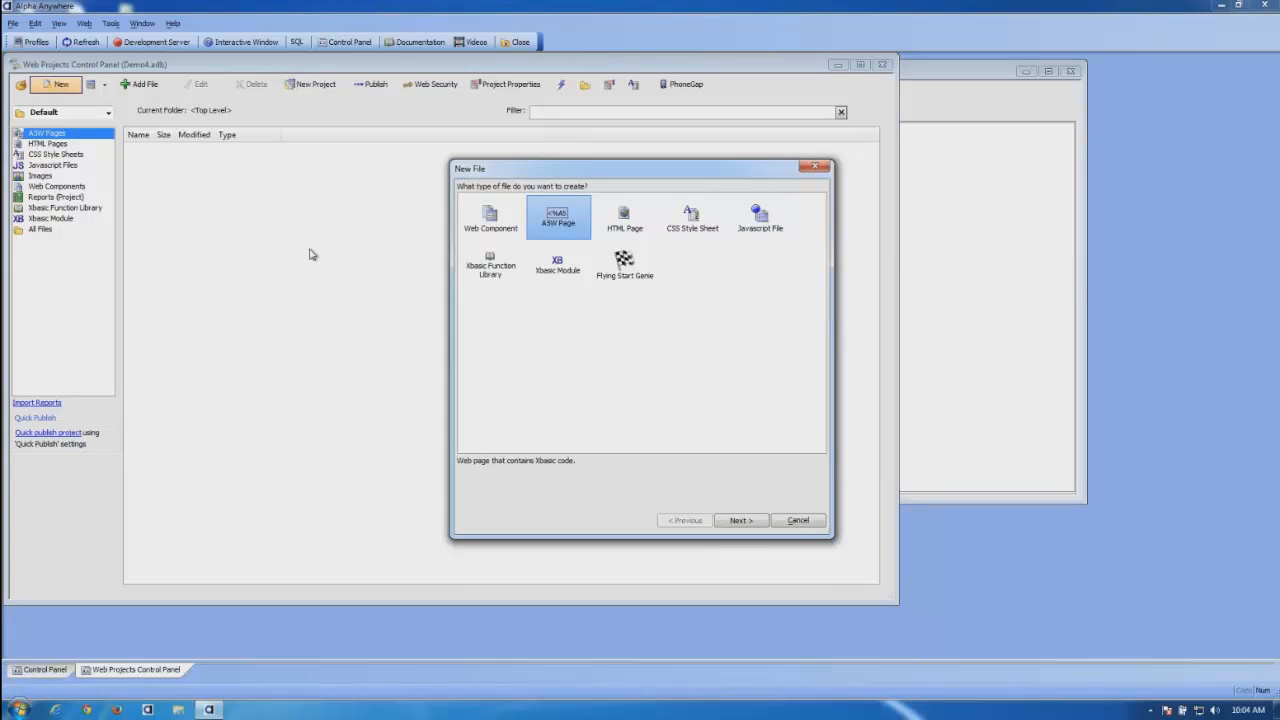
{"action": "left_click", "coordinate": [489, 213]}
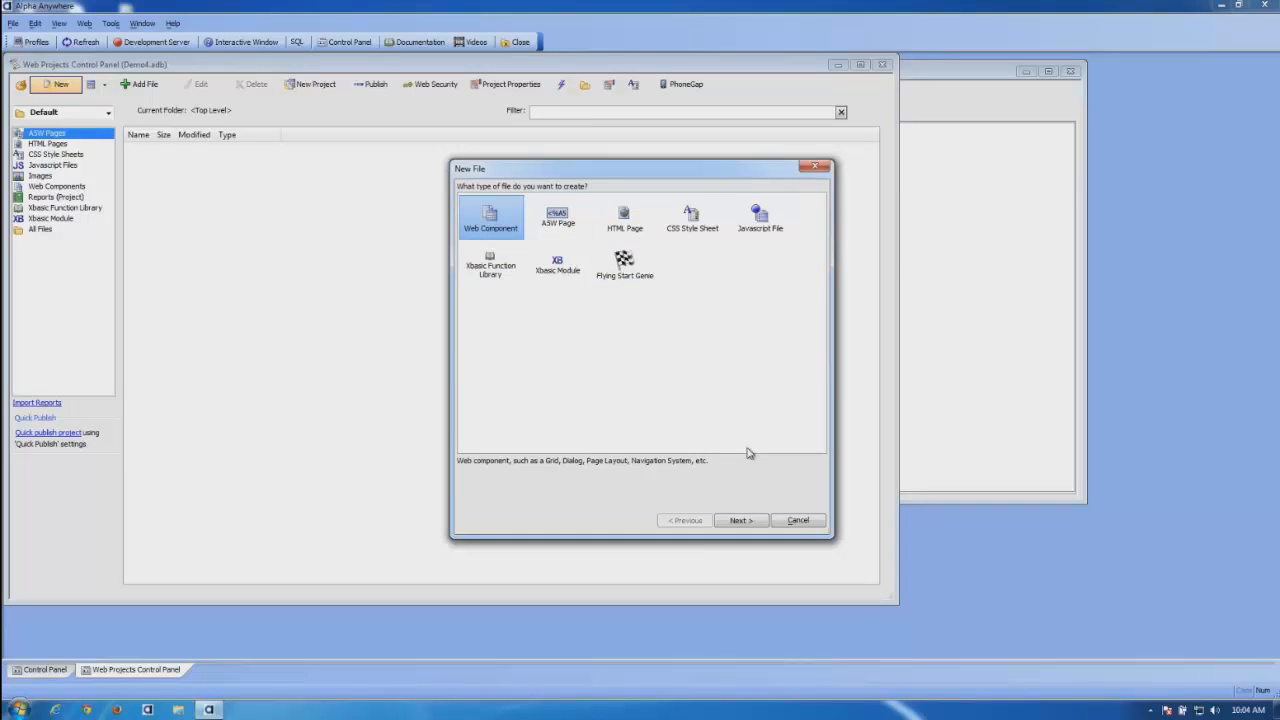
{"action": "left_click", "coordinate": [747, 520]}
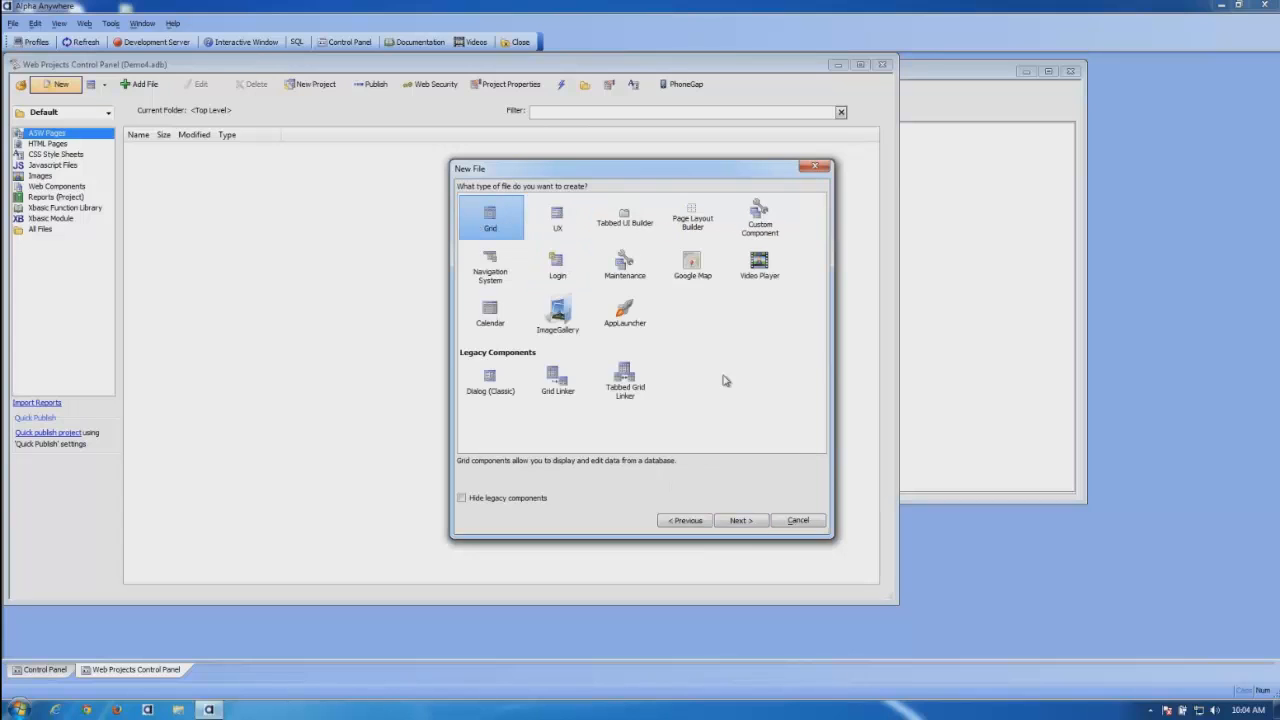
{"action": "left_click", "coordinate": [558, 218]}
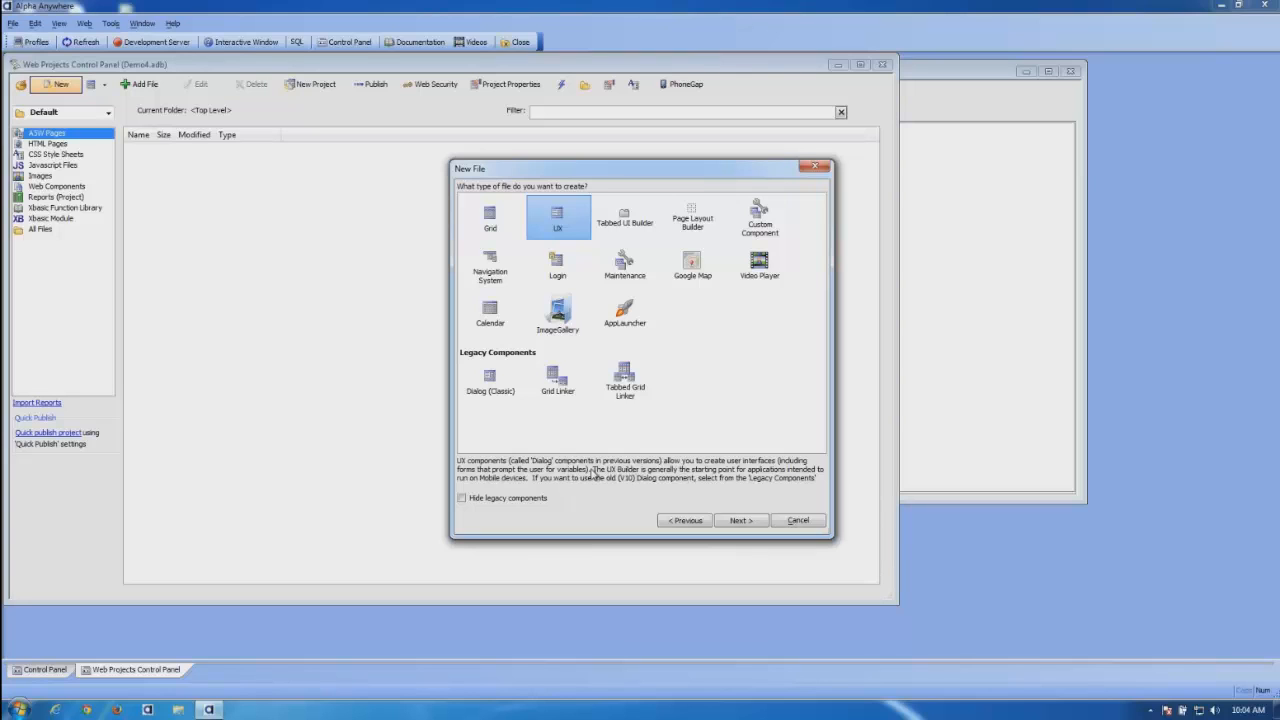
{"action": "left_click", "coordinate": [740, 521]}
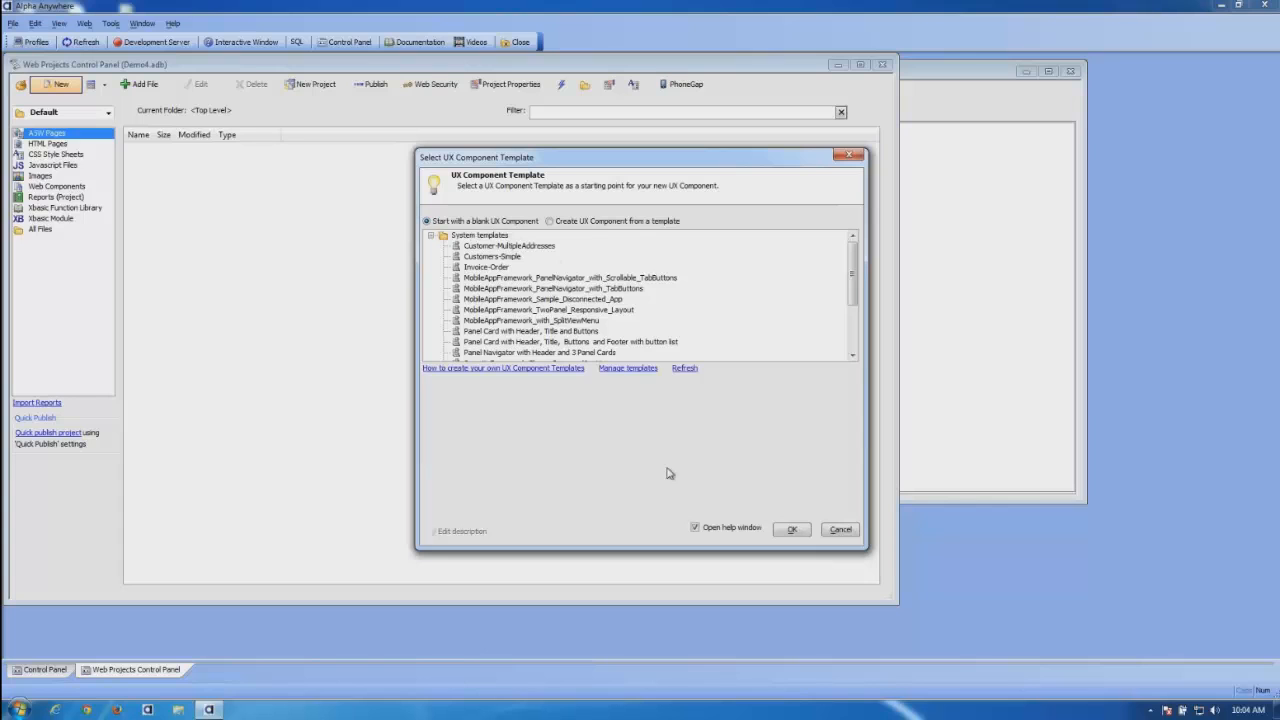
{"action": "left_click", "coordinate": [791, 531]}
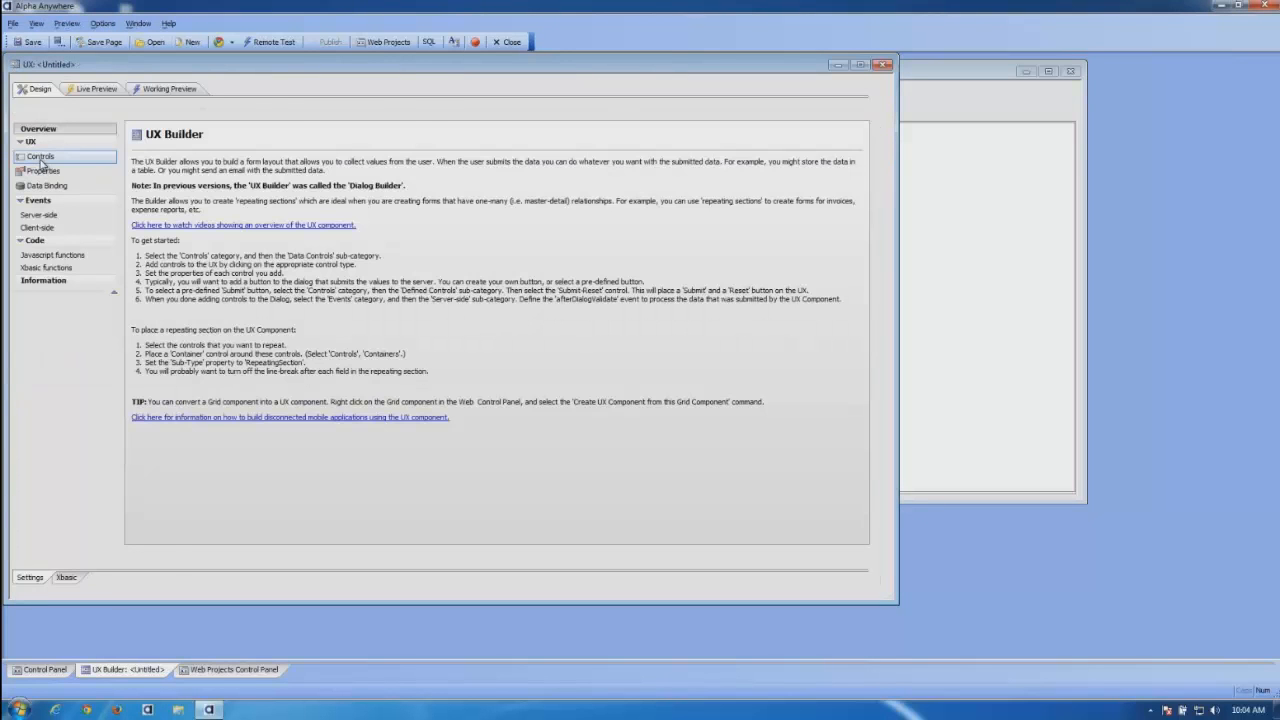
Step: Enable the Mobile option for the UX component's controls and save the component as demo in the Default project
{"action": "left_click", "coordinate": [41, 160]}
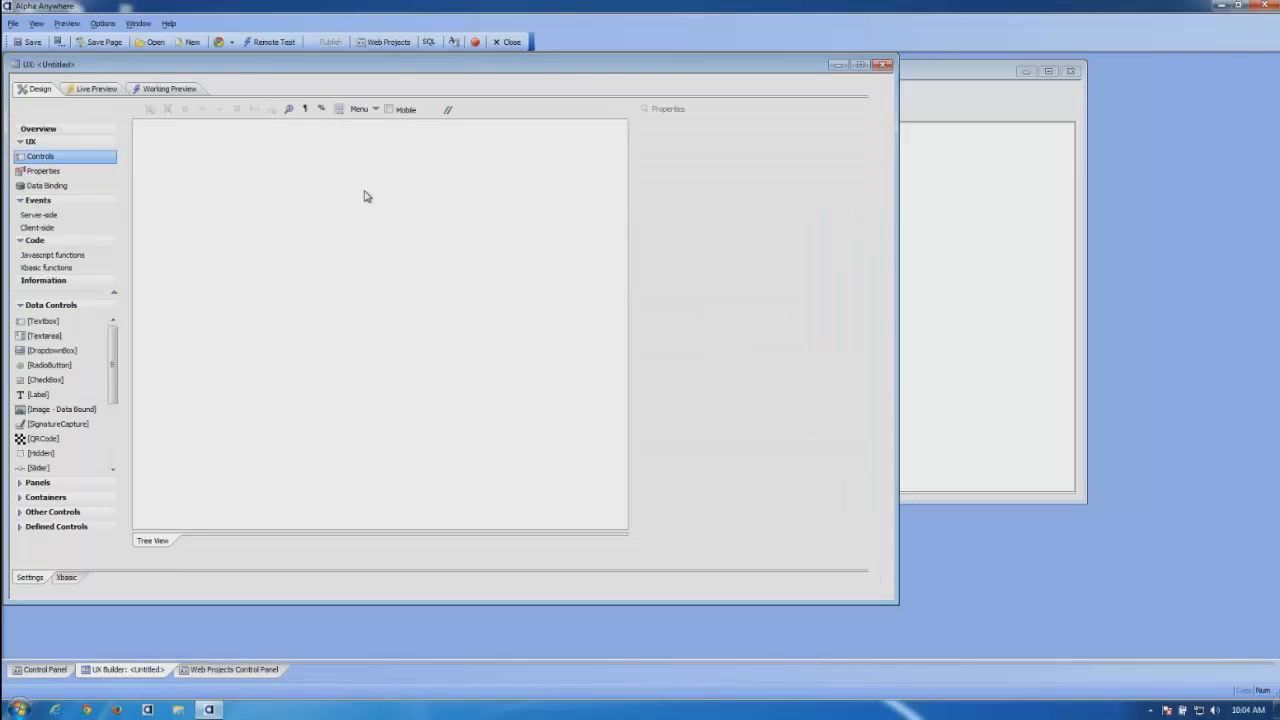
{"action": "left_click", "coordinate": [388, 110]}
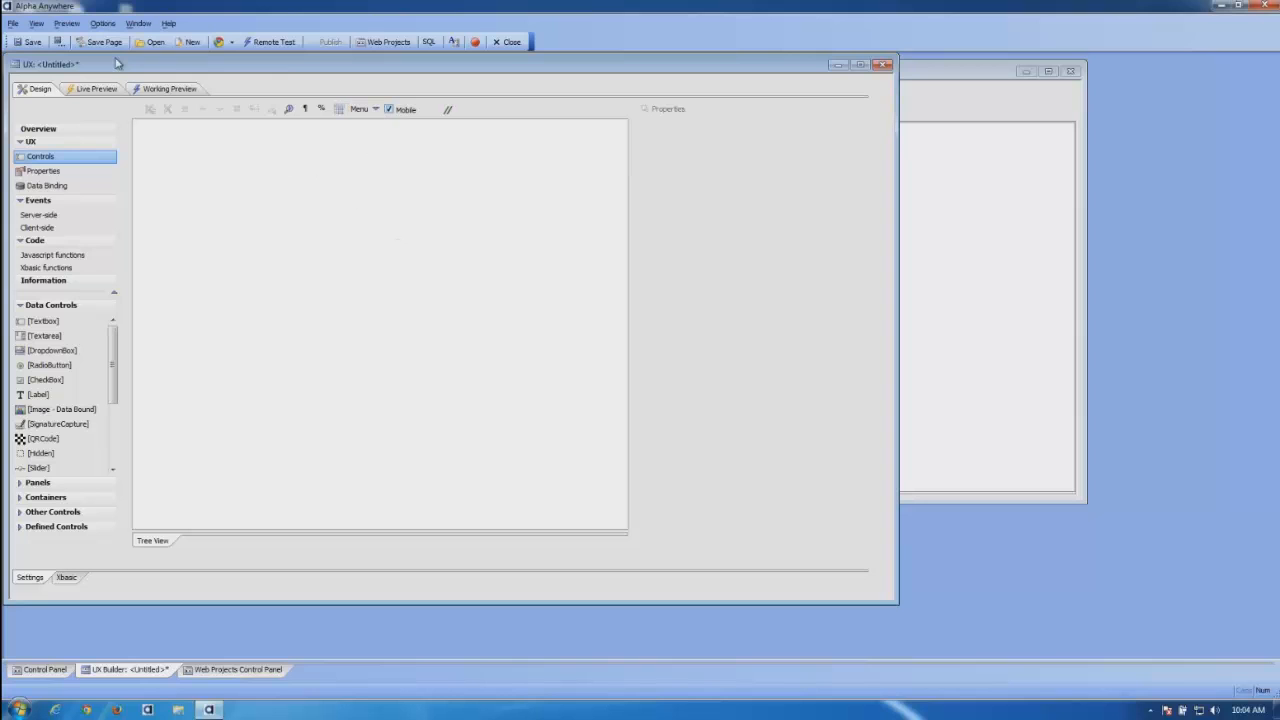
{"action": "left_click", "coordinate": [28, 42]}
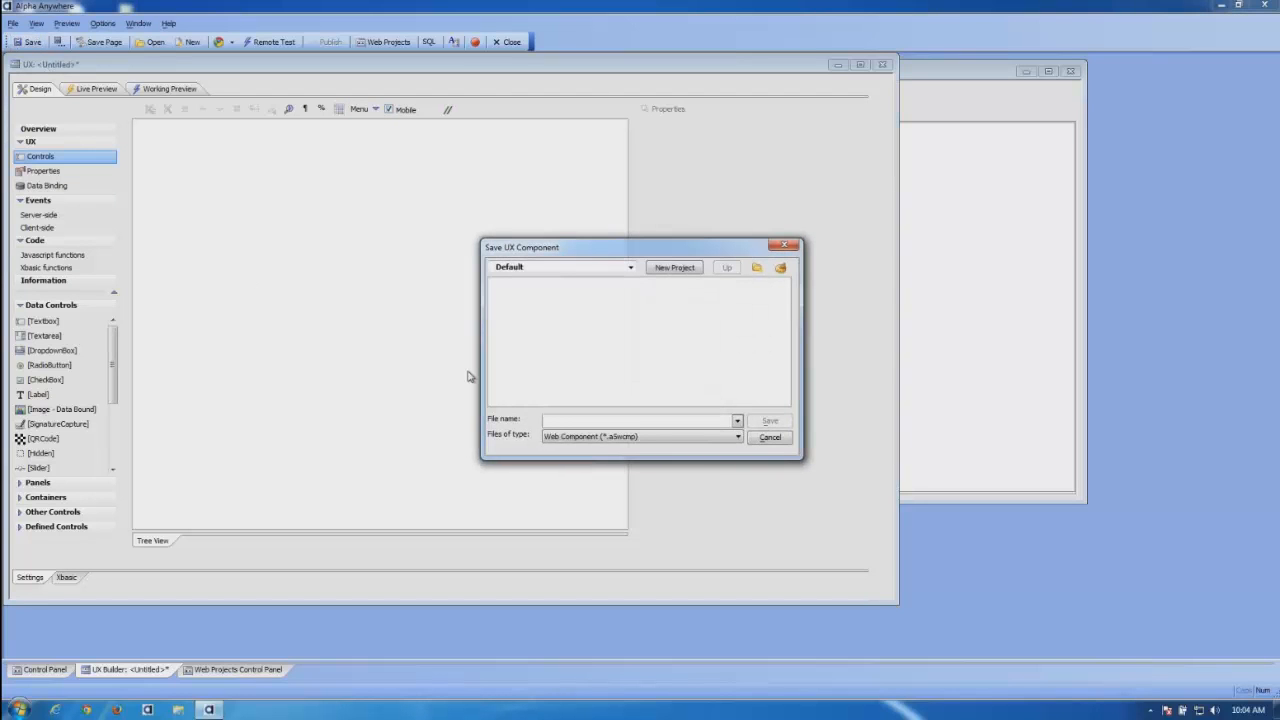
{"action": "type", "text": "demo"}
{"action": "left_click", "coordinate": [770, 423]}
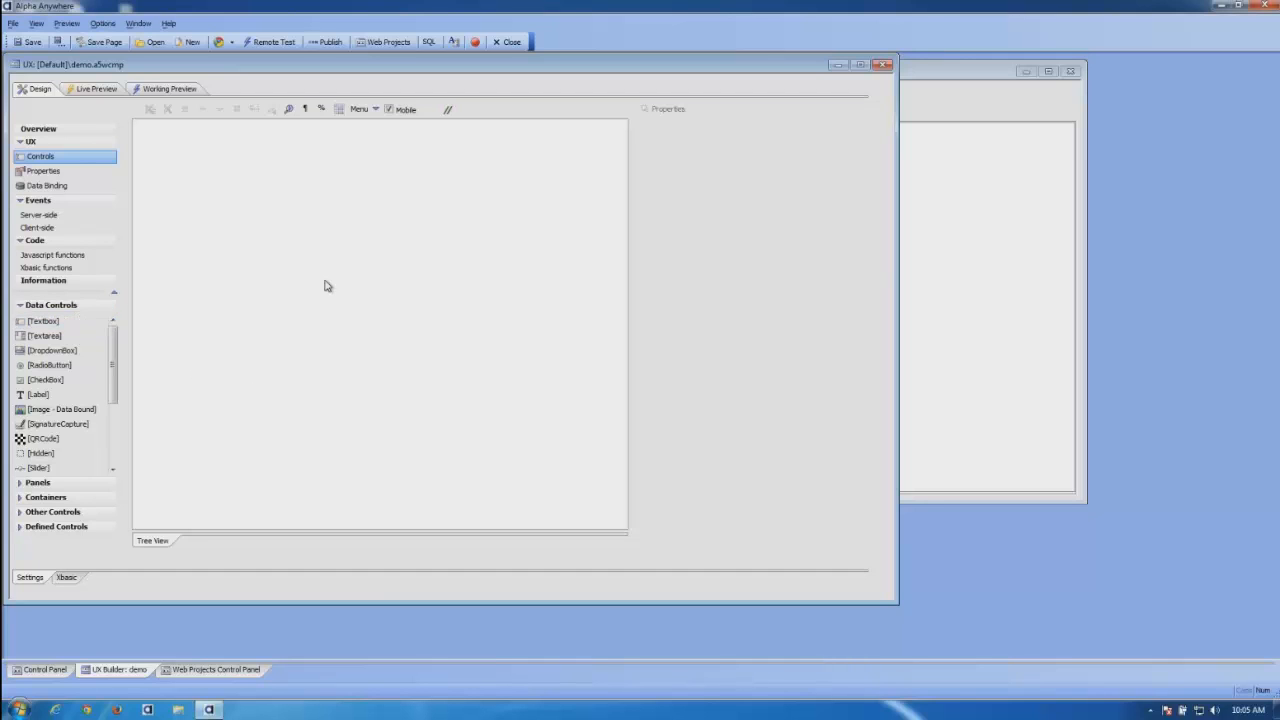
Step: Insert a Panel Navigator with its opening and closing tags, and add a Panel Card inside it after the opening tag
{"action": "left_click", "coordinate": [28, 305]}
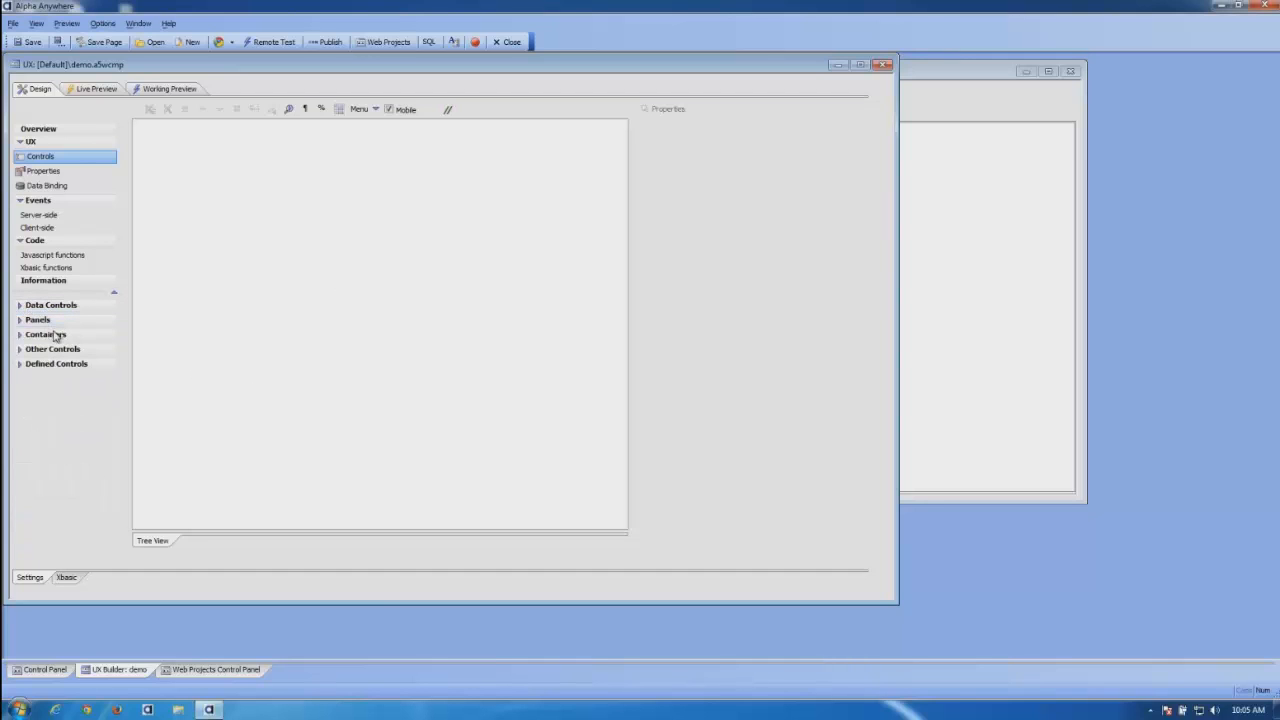
{"action": "left_click", "coordinate": [30, 320]}
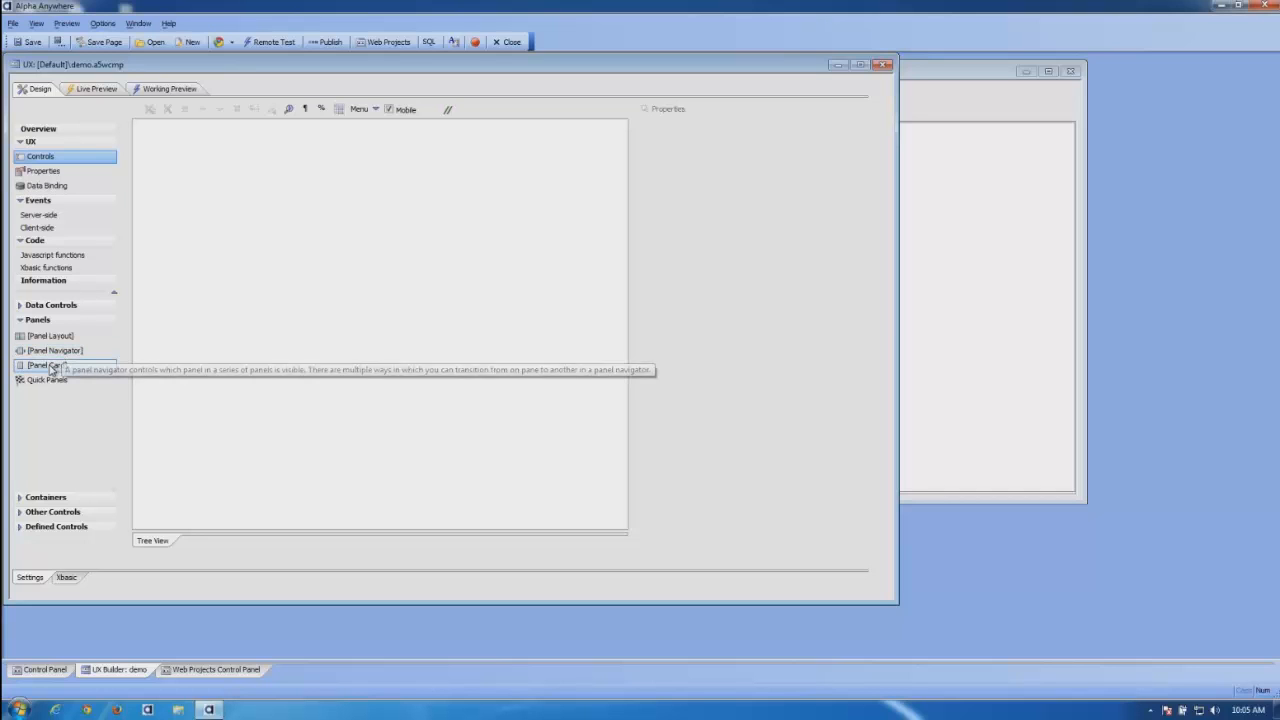
{"action": "left_click", "coordinate": [54, 352]}
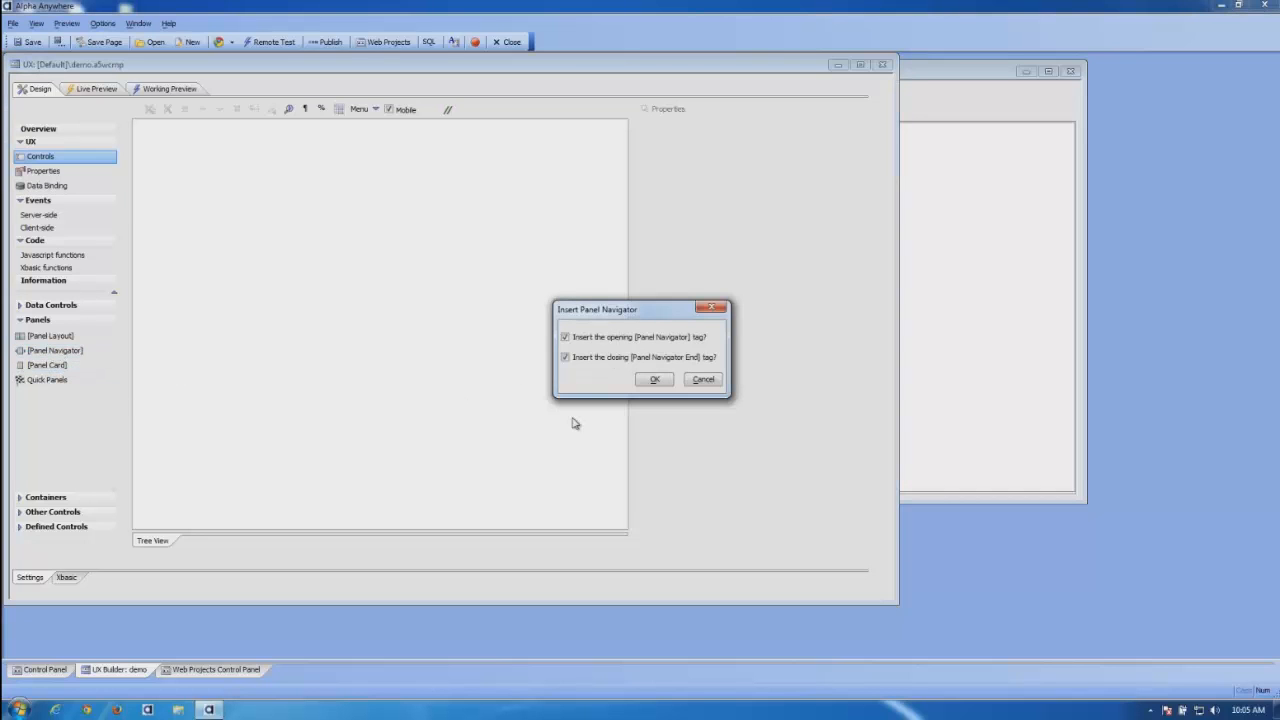
{"action": "left_click", "coordinate": [655, 380]}
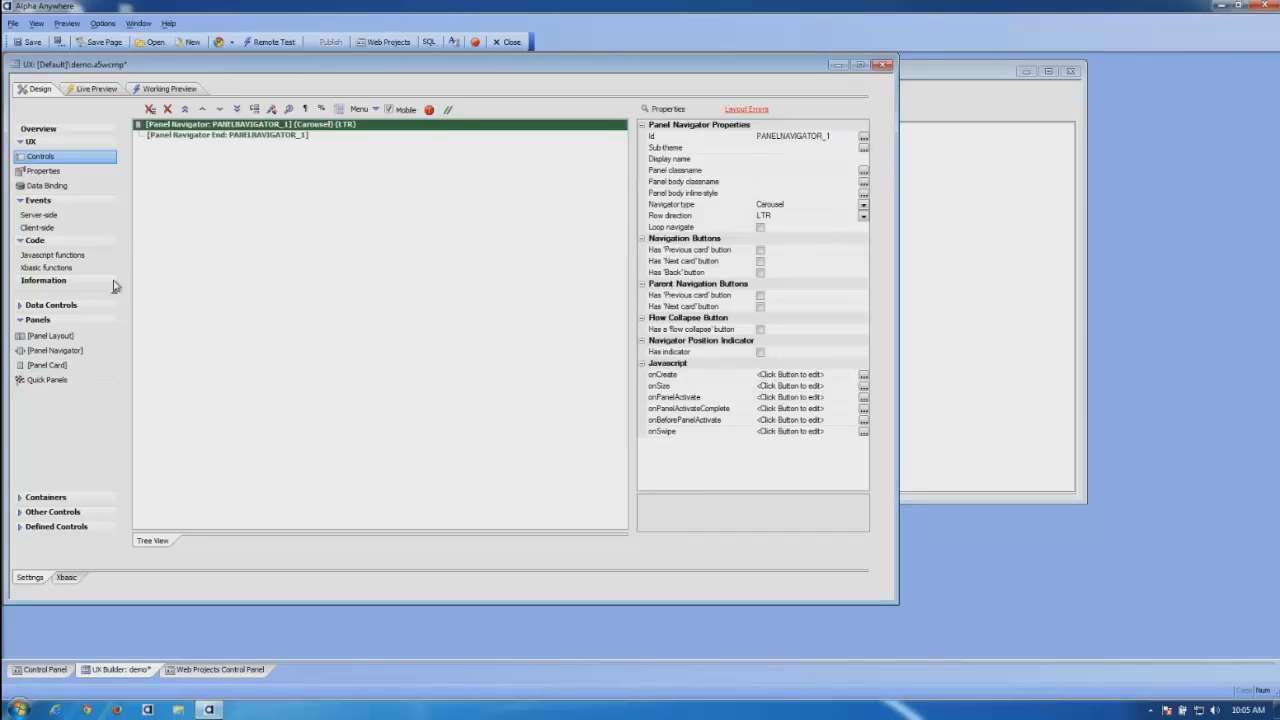
{"action": "left_click", "coordinate": [61, 368]}
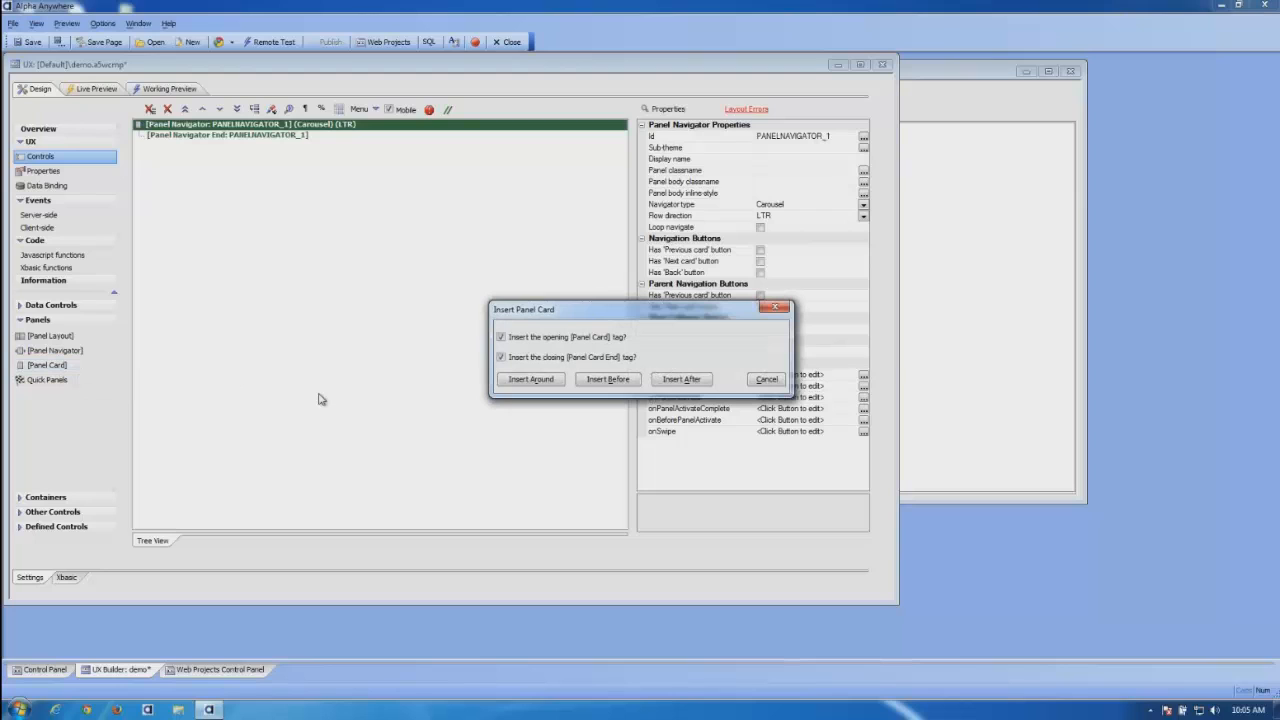
{"action": "left_click", "coordinate": [684, 380]}
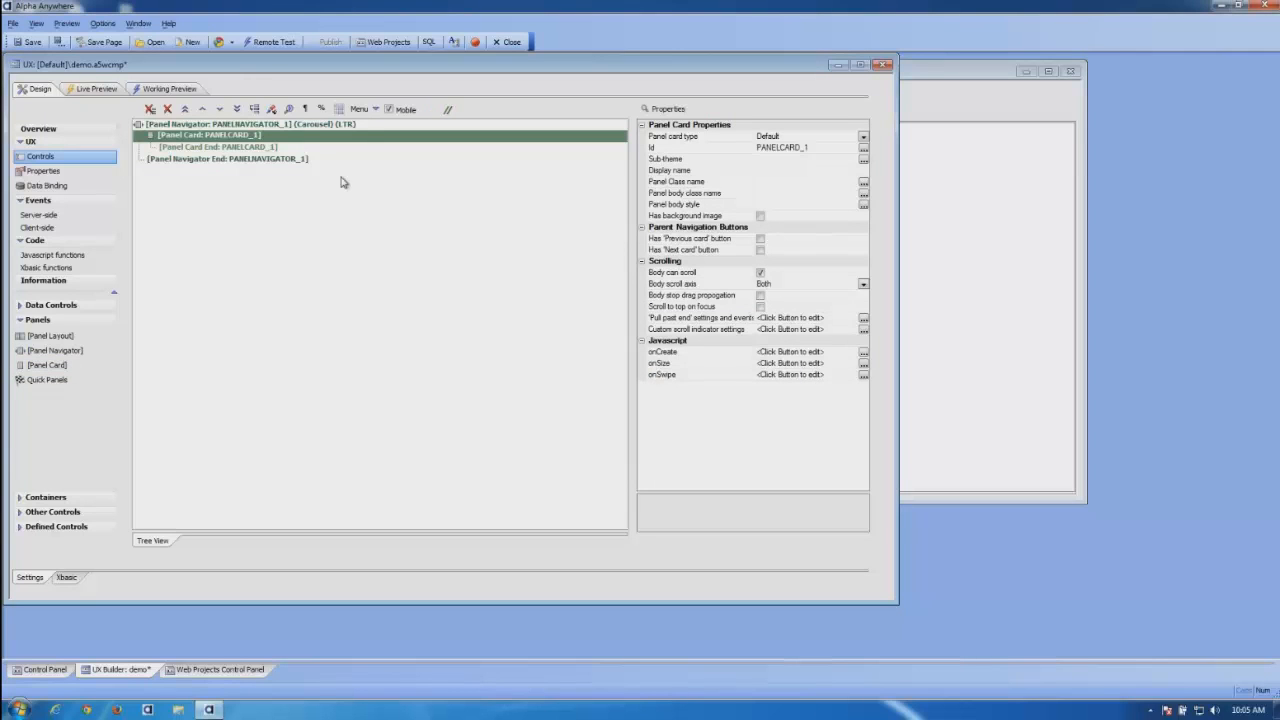
Step: Insert a second Panel Card with its opening and closing tags after the end of the first card
{"action": "left_click", "coordinate": [288, 147]}
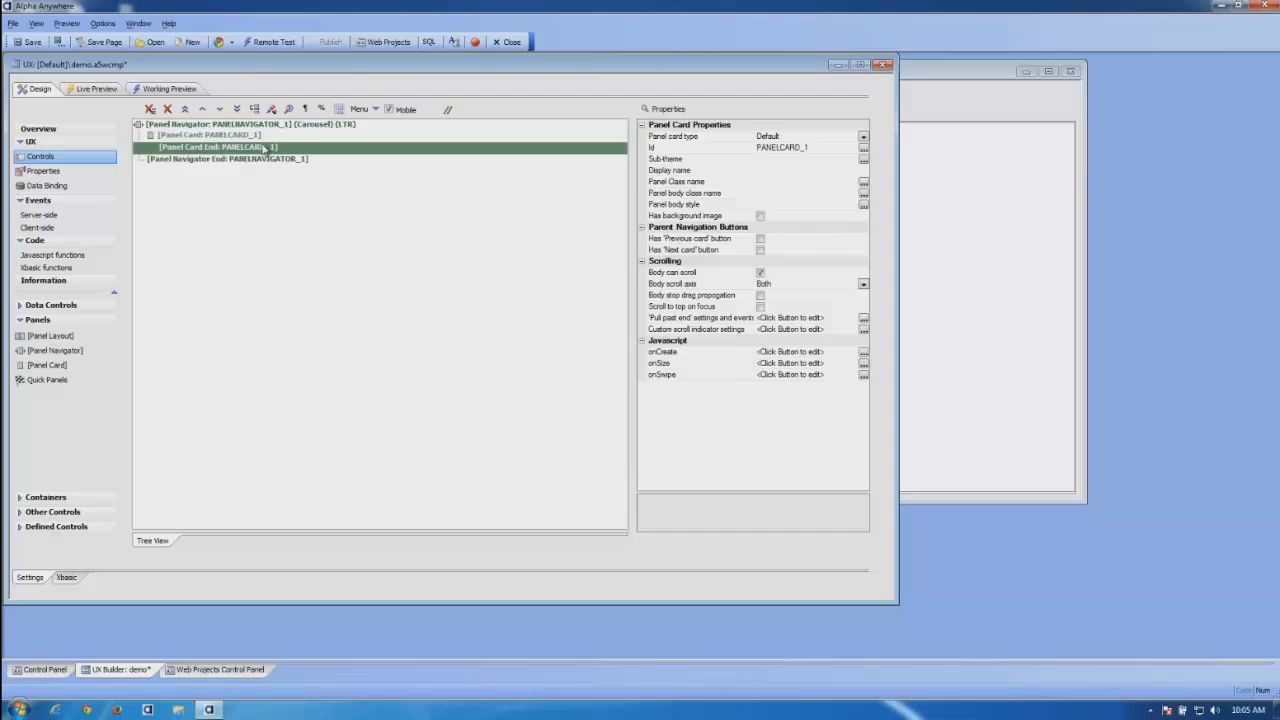
{"action": "left_click", "coordinate": [50, 365]}
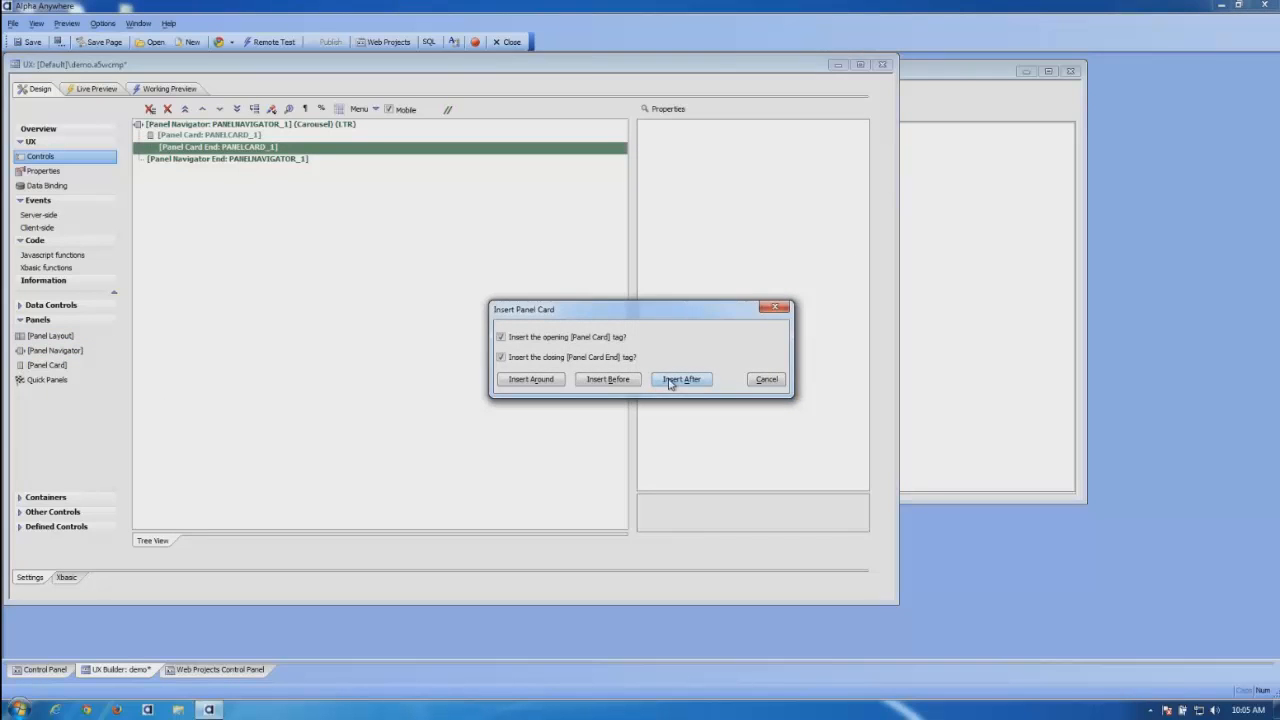
{"action": "left_click", "coordinate": [672, 381]}
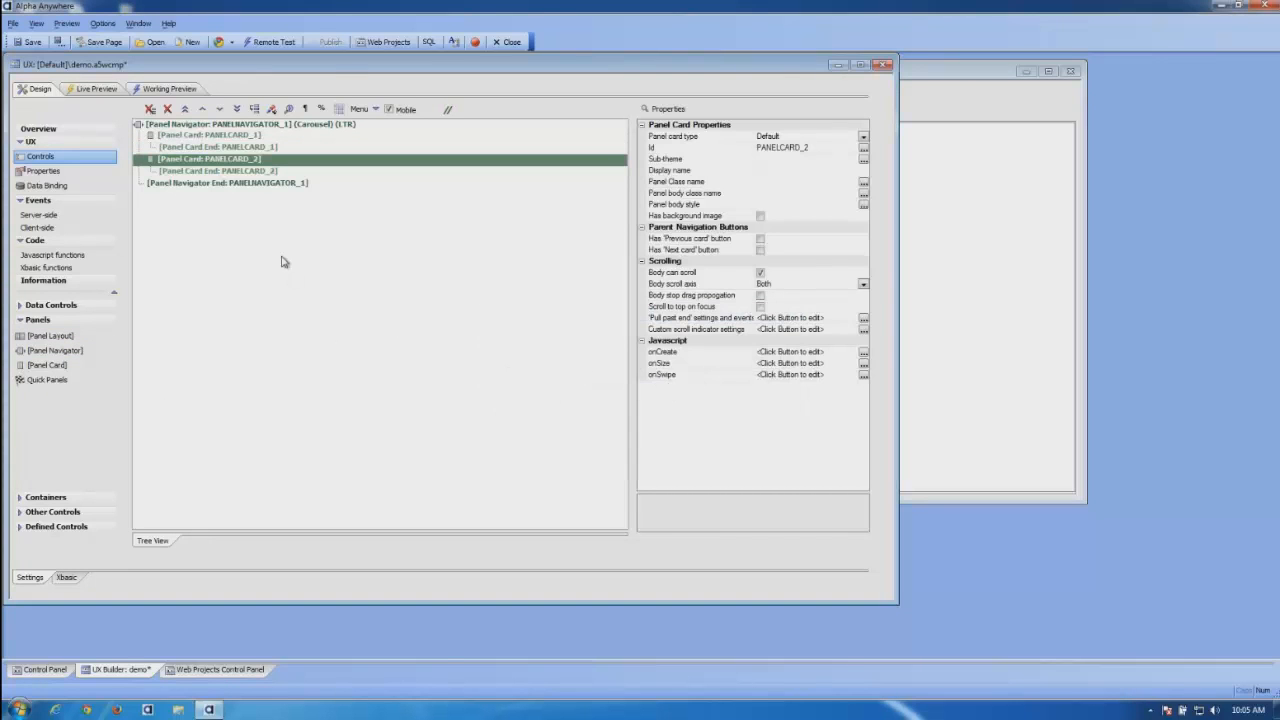
{"action": "left_click", "coordinate": [242, 147]}
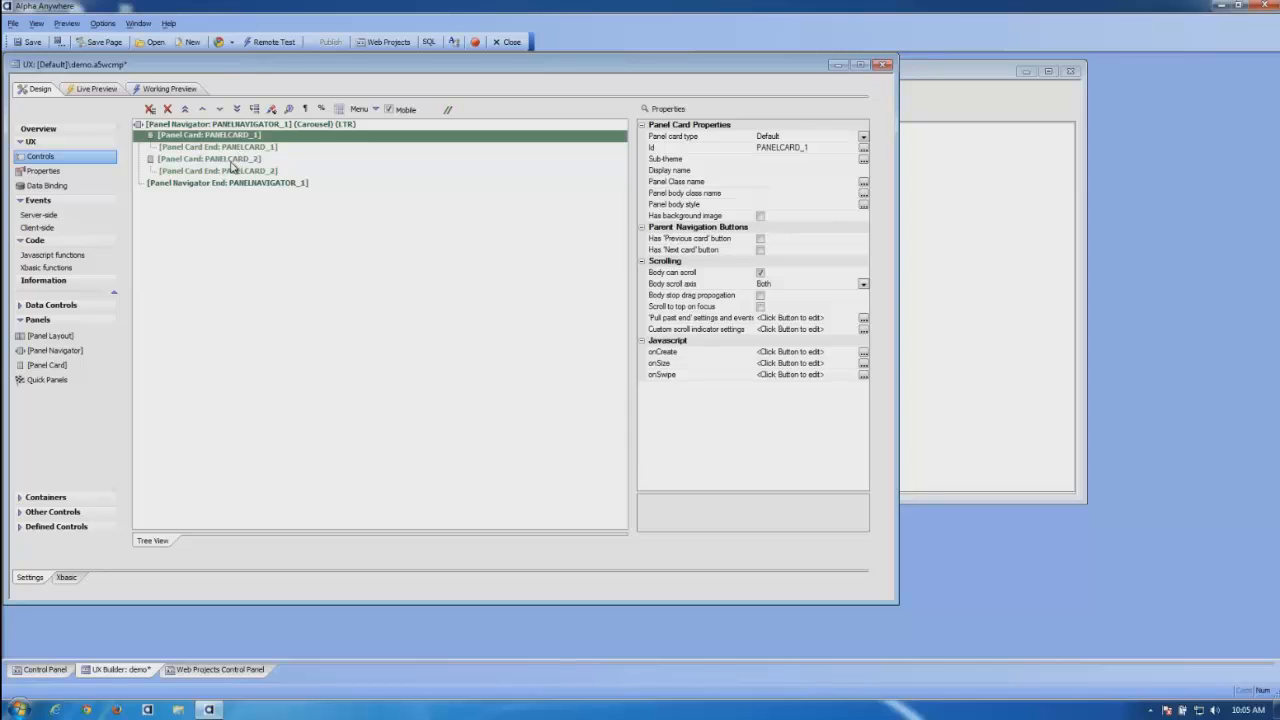
{"action": "left_click", "coordinate": [240, 159]}
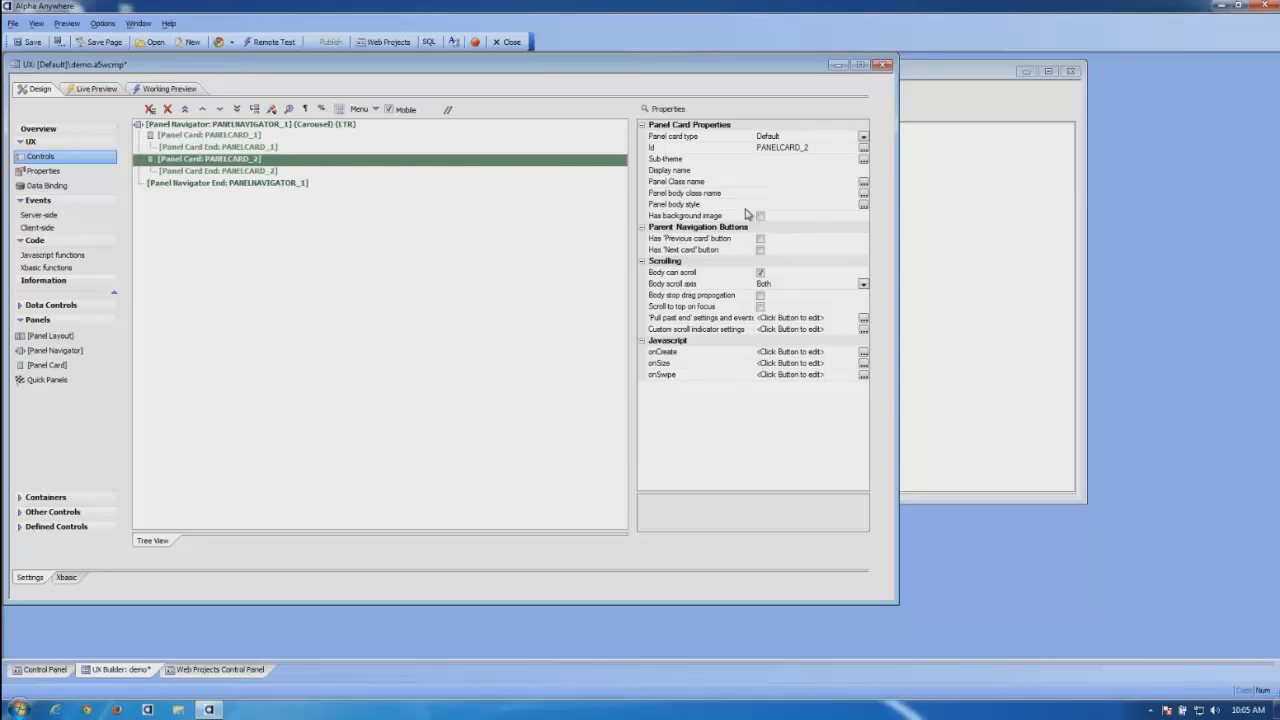
{"action": "left_click", "coordinate": [863, 152]}
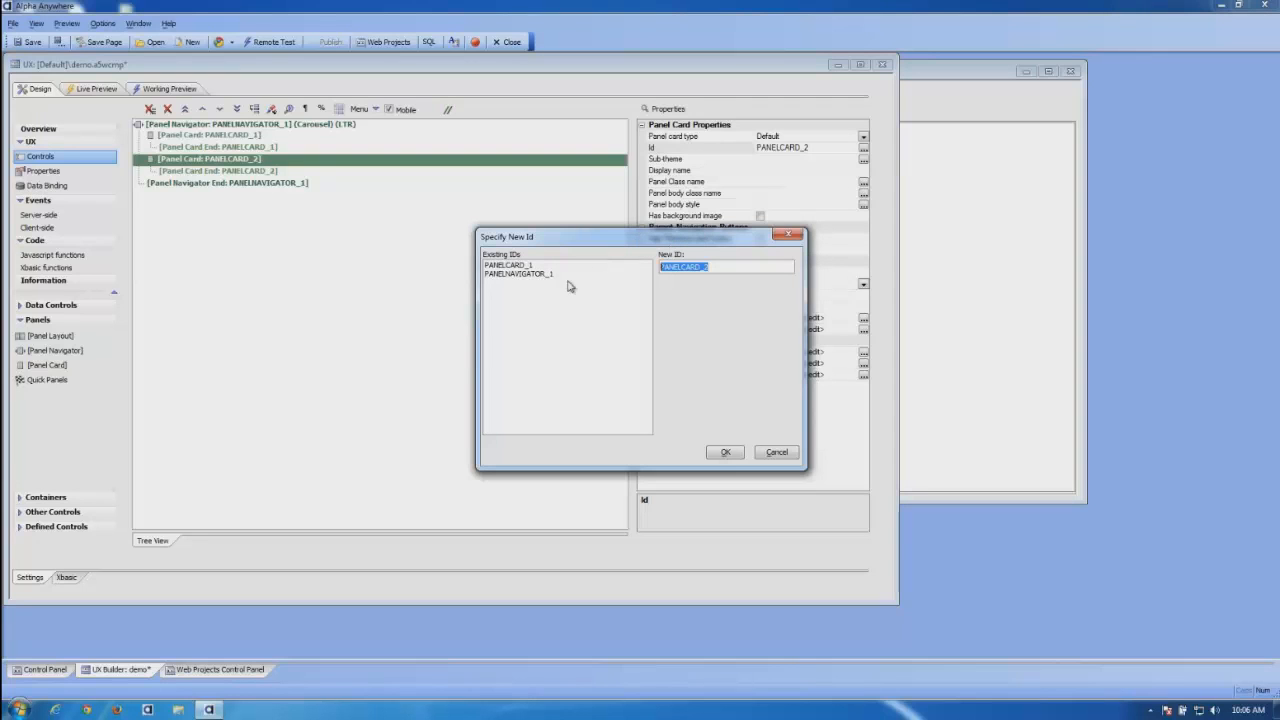
{"action": "left_click", "coordinate": [790, 237]}
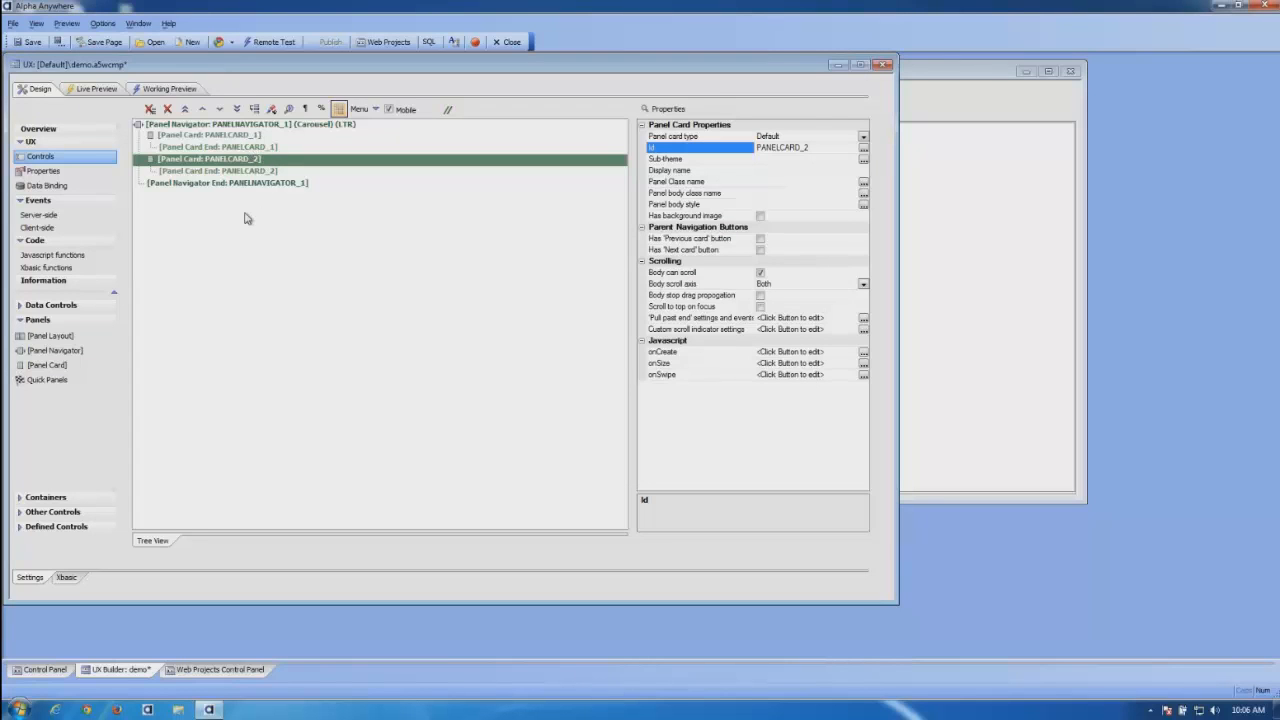
Step: Insert a PanelHeader container with opening and closing tags inside the first panel card, after its opening tag
{"action": "left_click", "coordinate": [220, 136]}
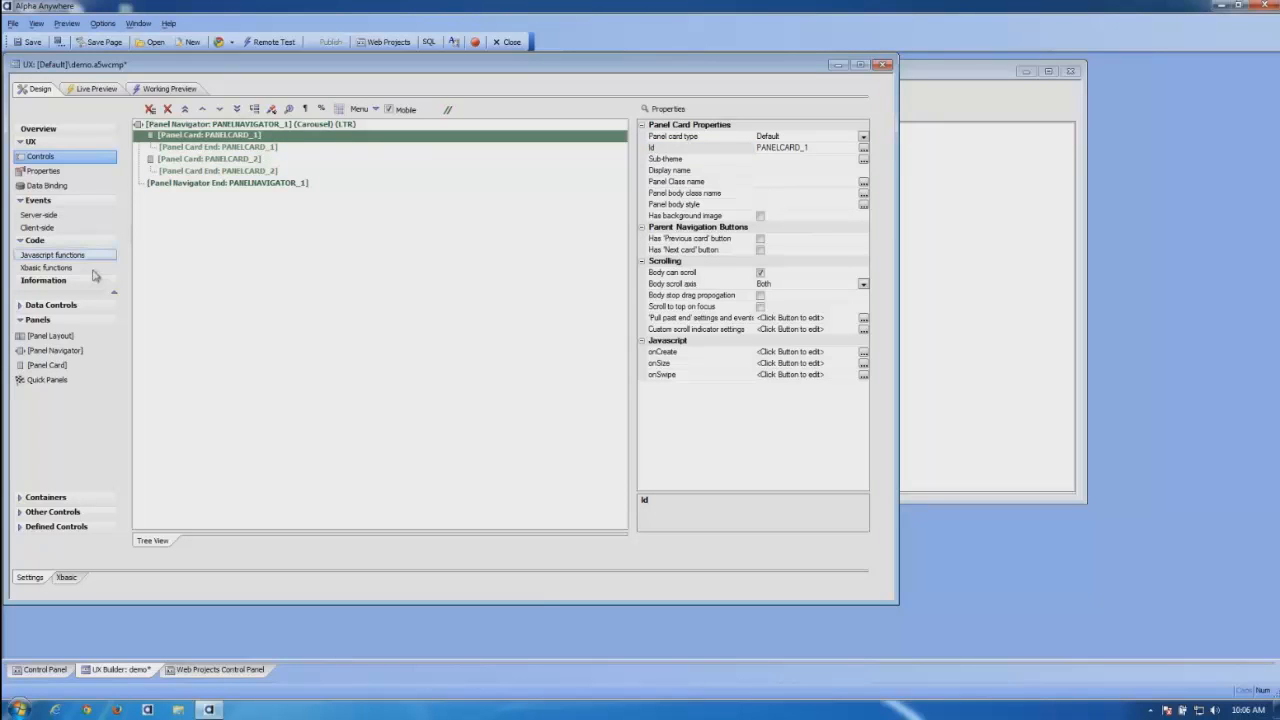
{"action": "double_click", "coordinate": [40, 322]}
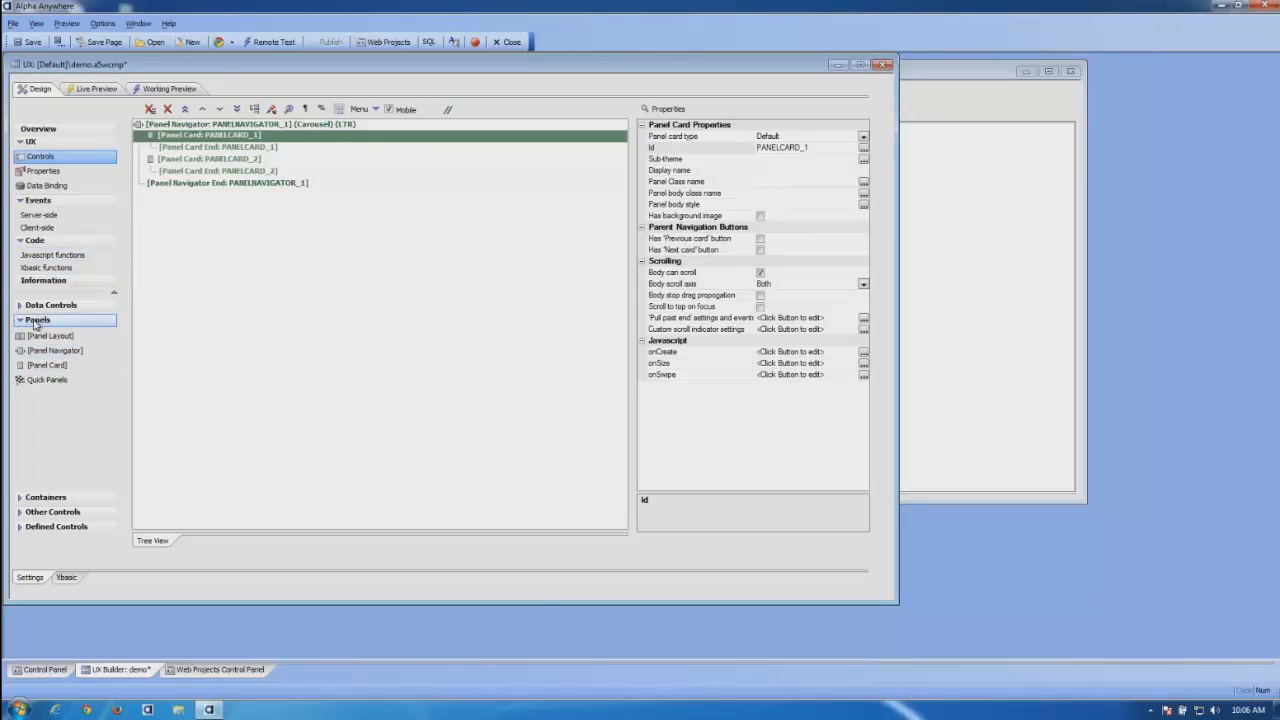
{"action": "double_click", "coordinate": [36, 336]}
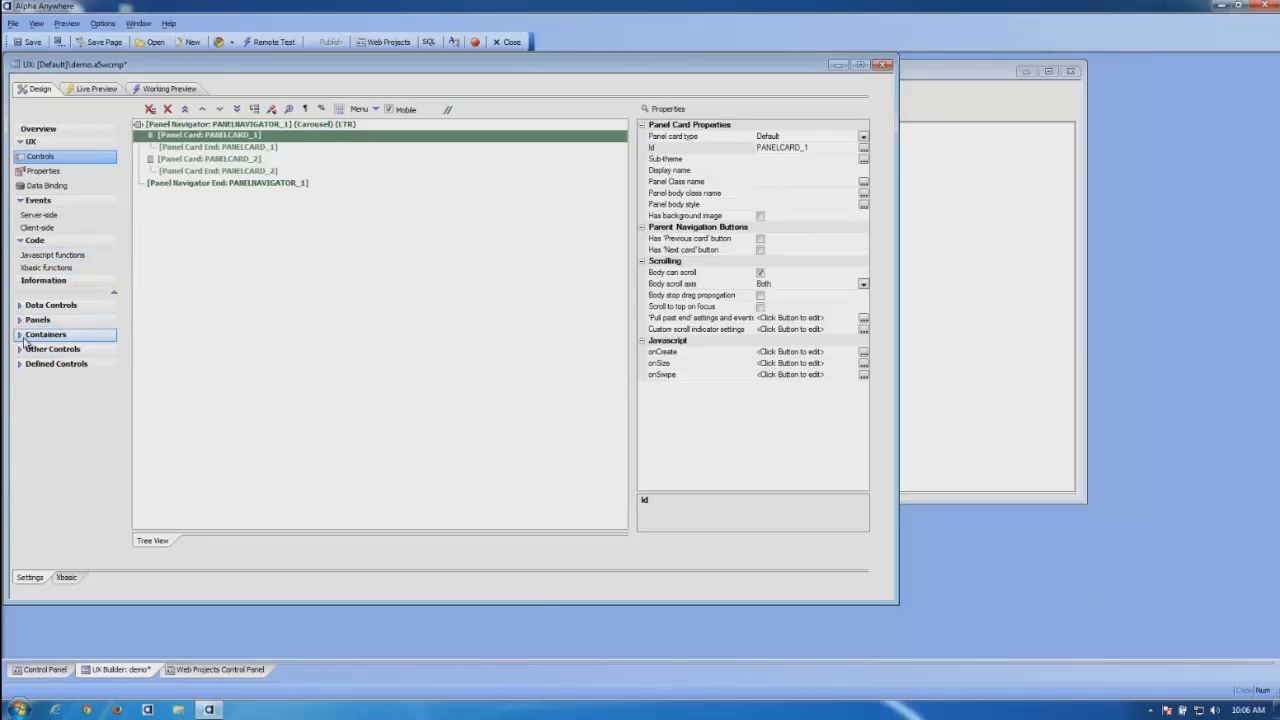
{"action": "left_click", "coordinate": [37, 397]}
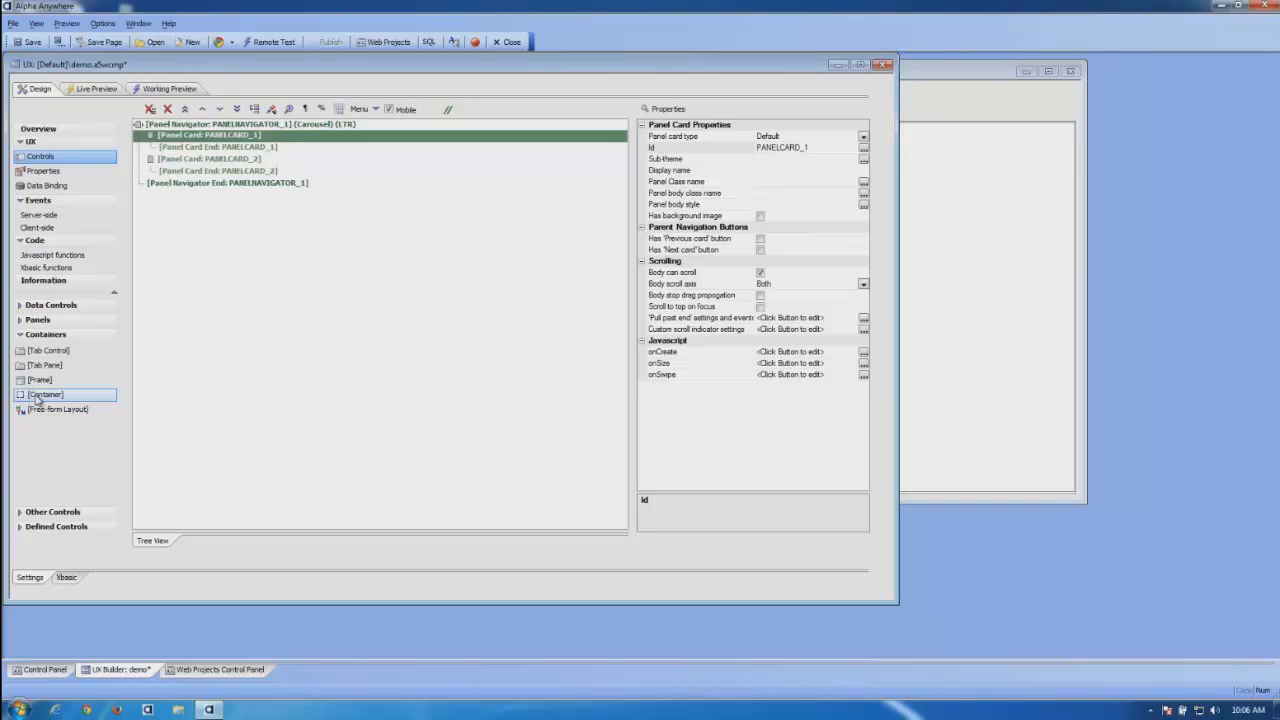
{"action": "double_click", "coordinate": [38, 400]}
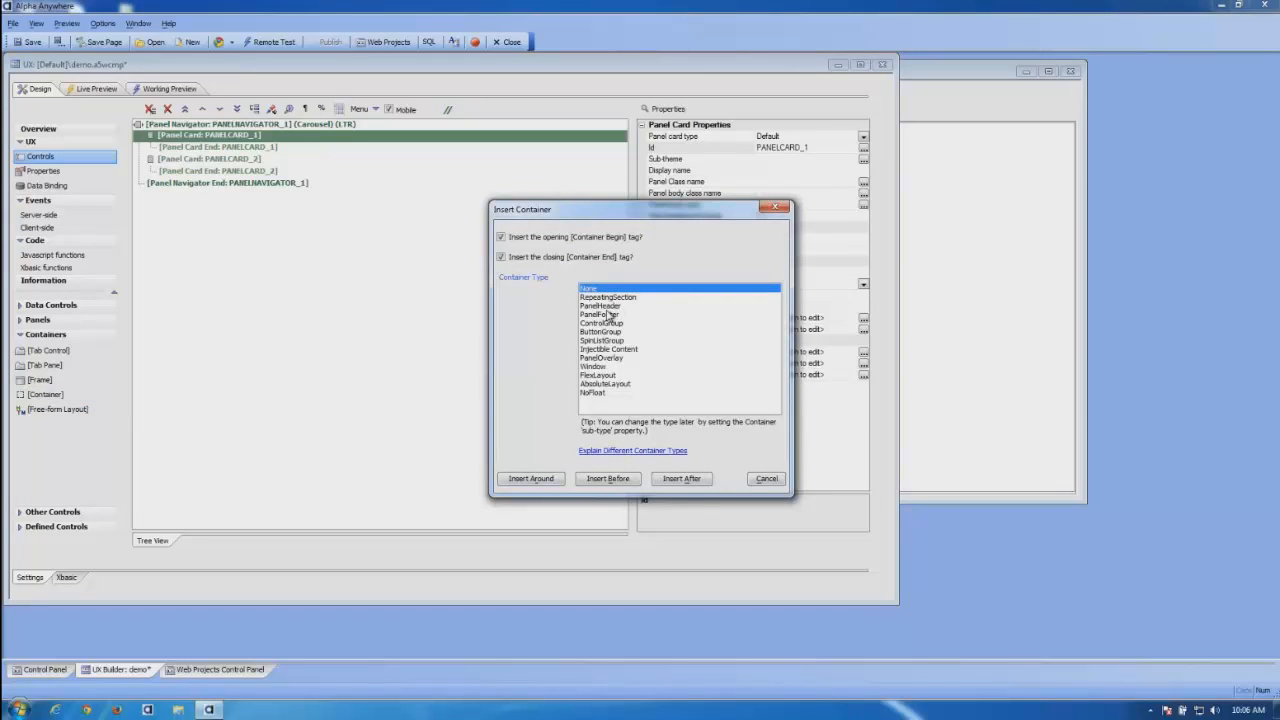
{"action": "left_click", "coordinate": [608, 307]}
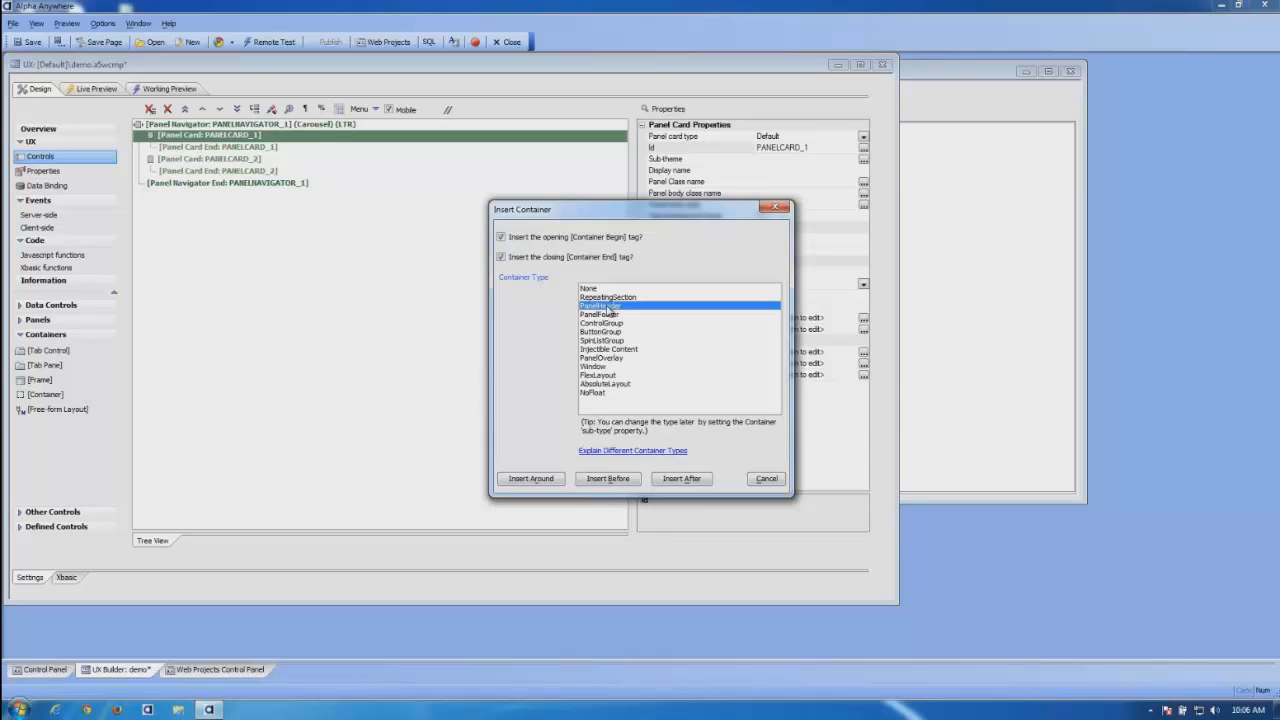
{"action": "left_click", "coordinate": [690, 483]}
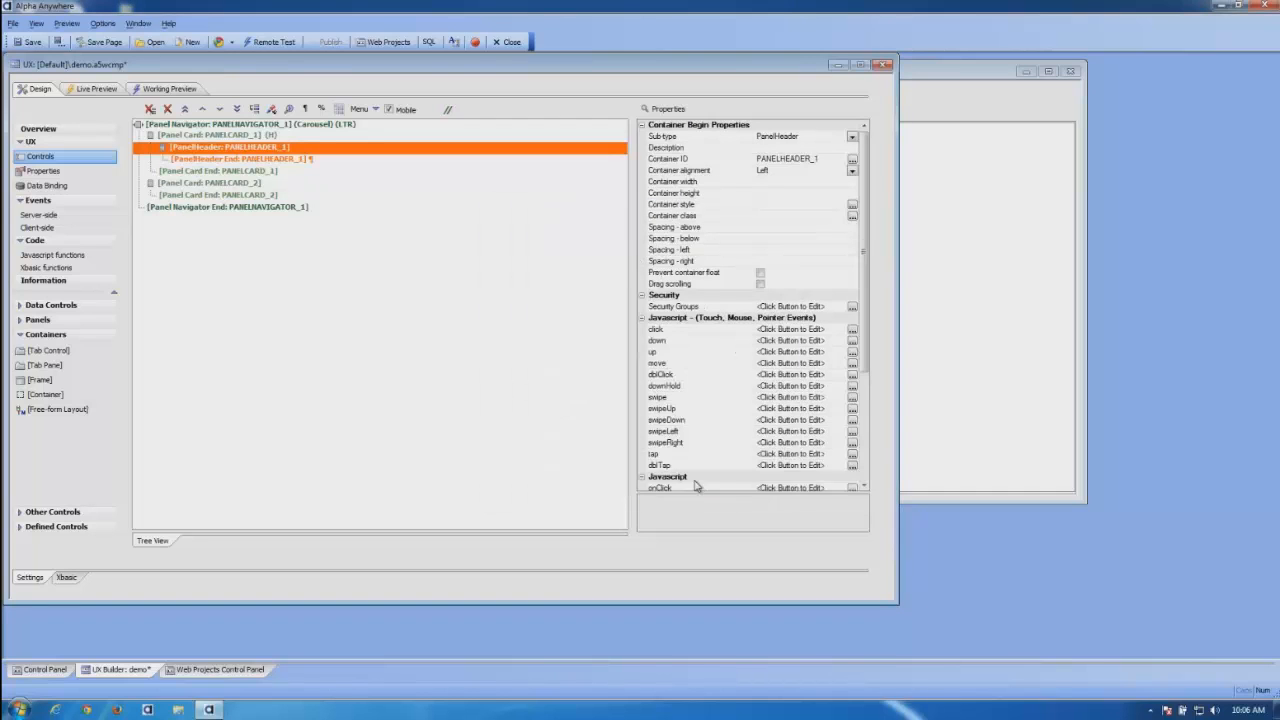
Step: Insert a PanelHeader container inside the second panel card, after its opening tag
{"action": "left_click", "coordinate": [245, 185]}
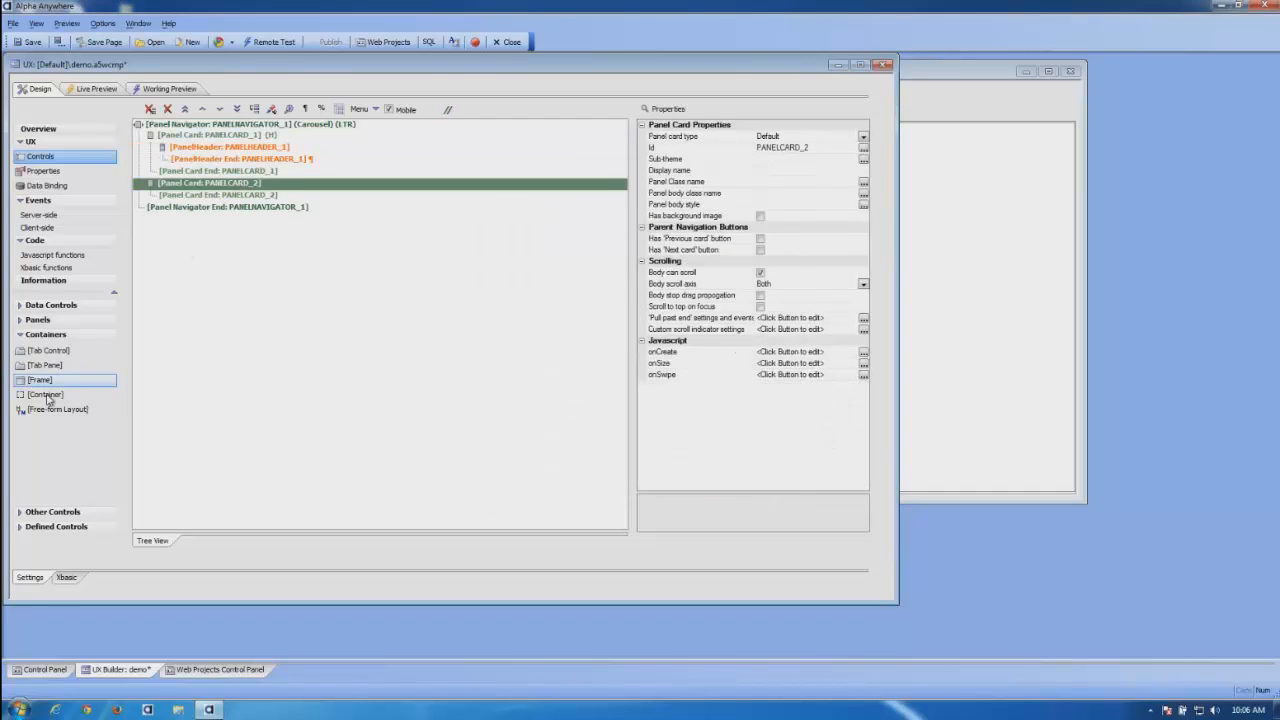
{"action": "double_click", "coordinate": [45, 395]}
{"action": "left_click", "coordinate": [605, 305]}
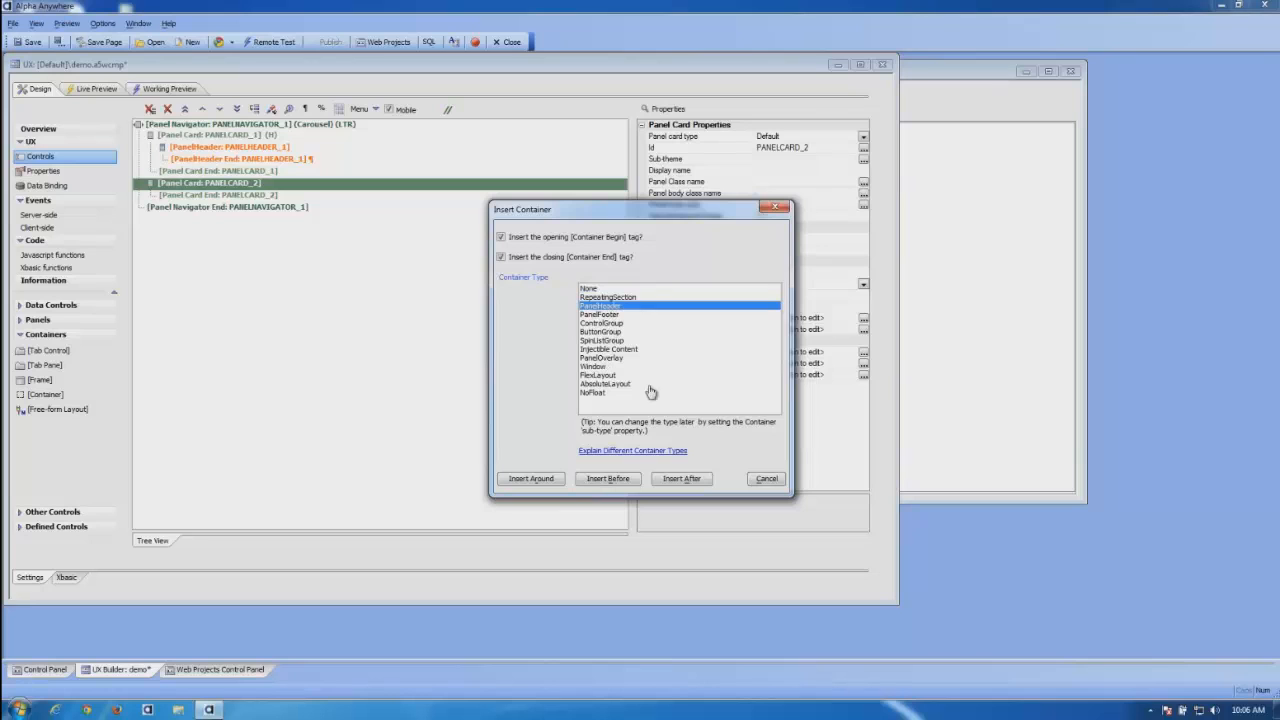
{"action": "left_click", "coordinate": [682, 478]}
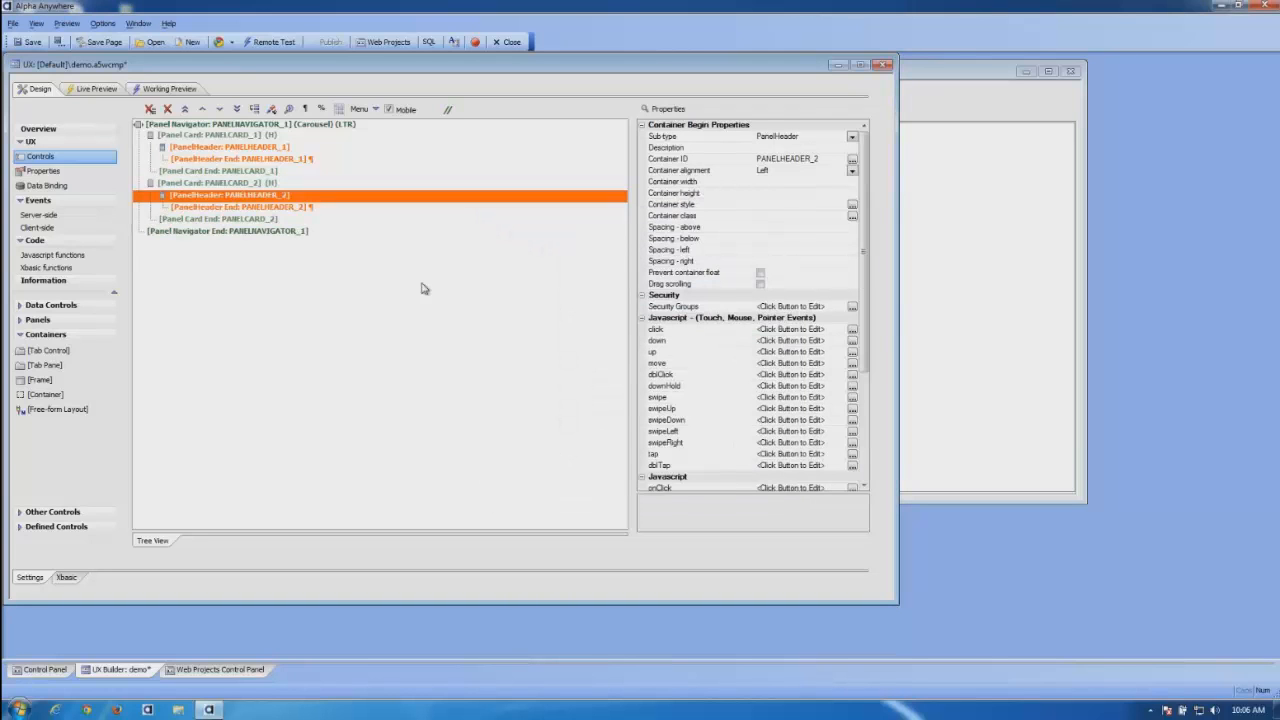
Step: Add a Static Text control inside the first card's panel header and set its text to Master
{"action": "left_click", "coordinate": [246, 149]}
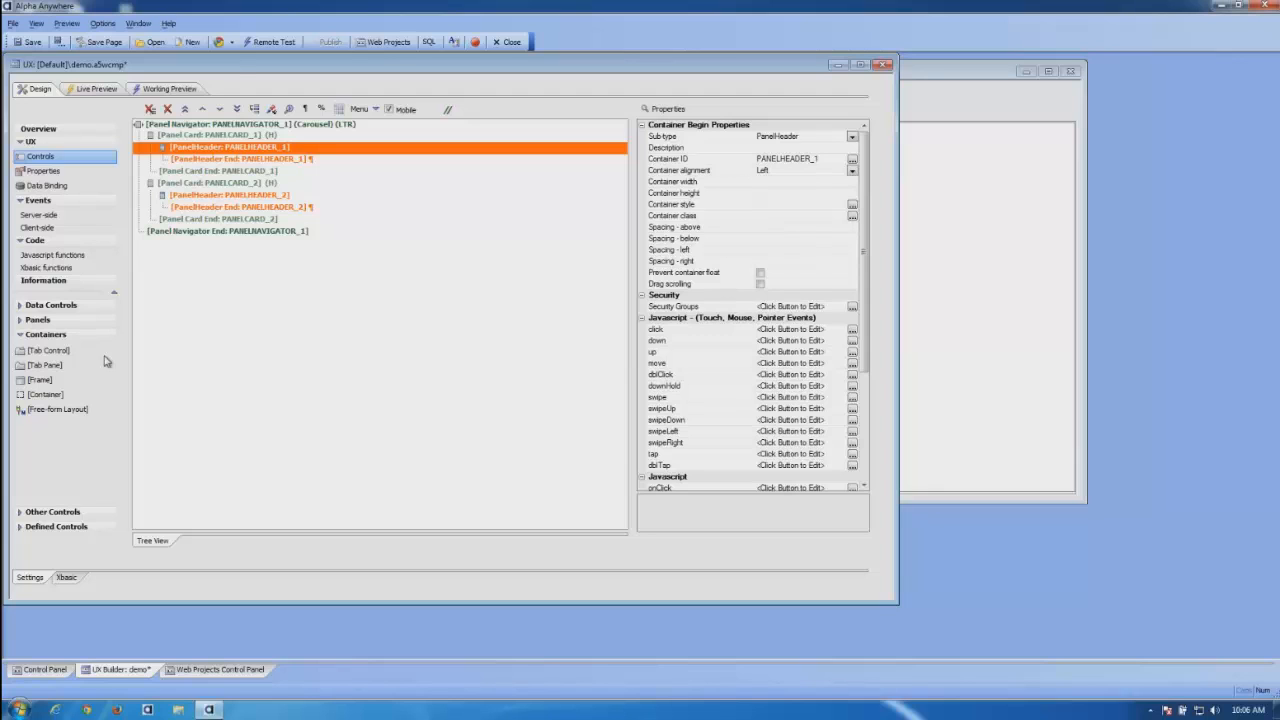
{"action": "left_click", "coordinate": [45, 334]}
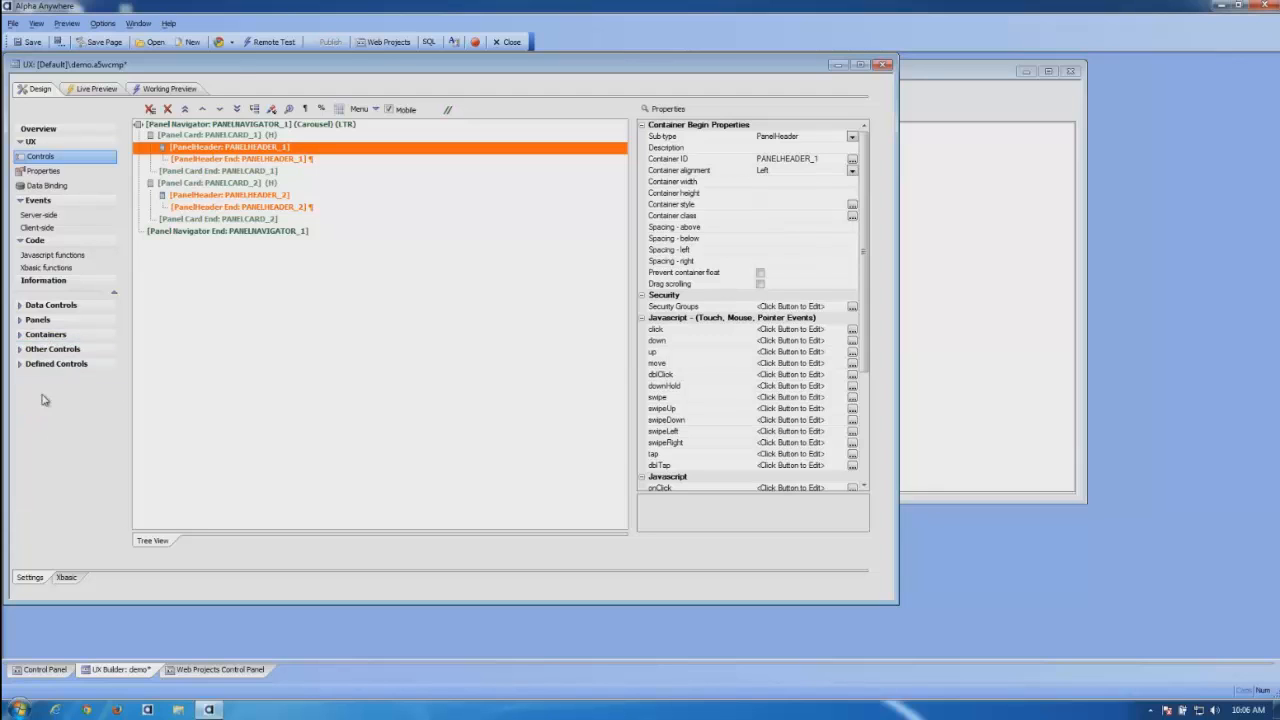
{"action": "left_click", "coordinate": [48, 349]}
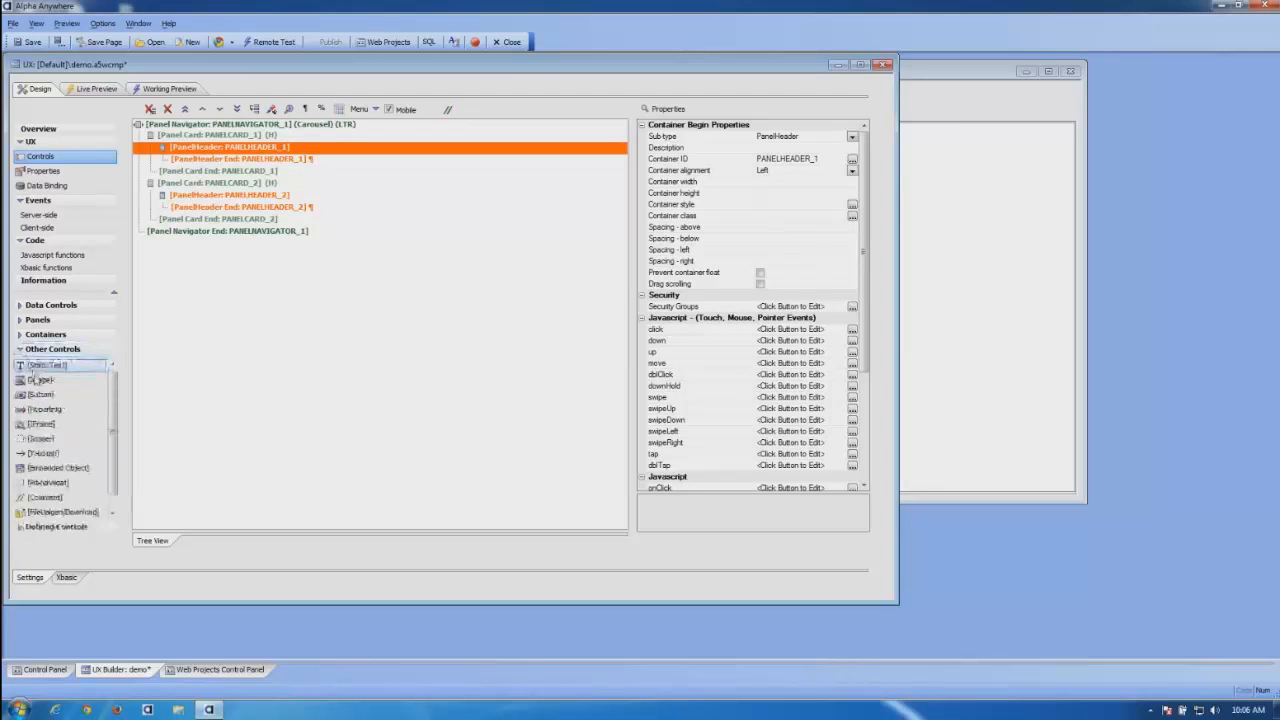
{"action": "double_click", "coordinate": [40, 366]}
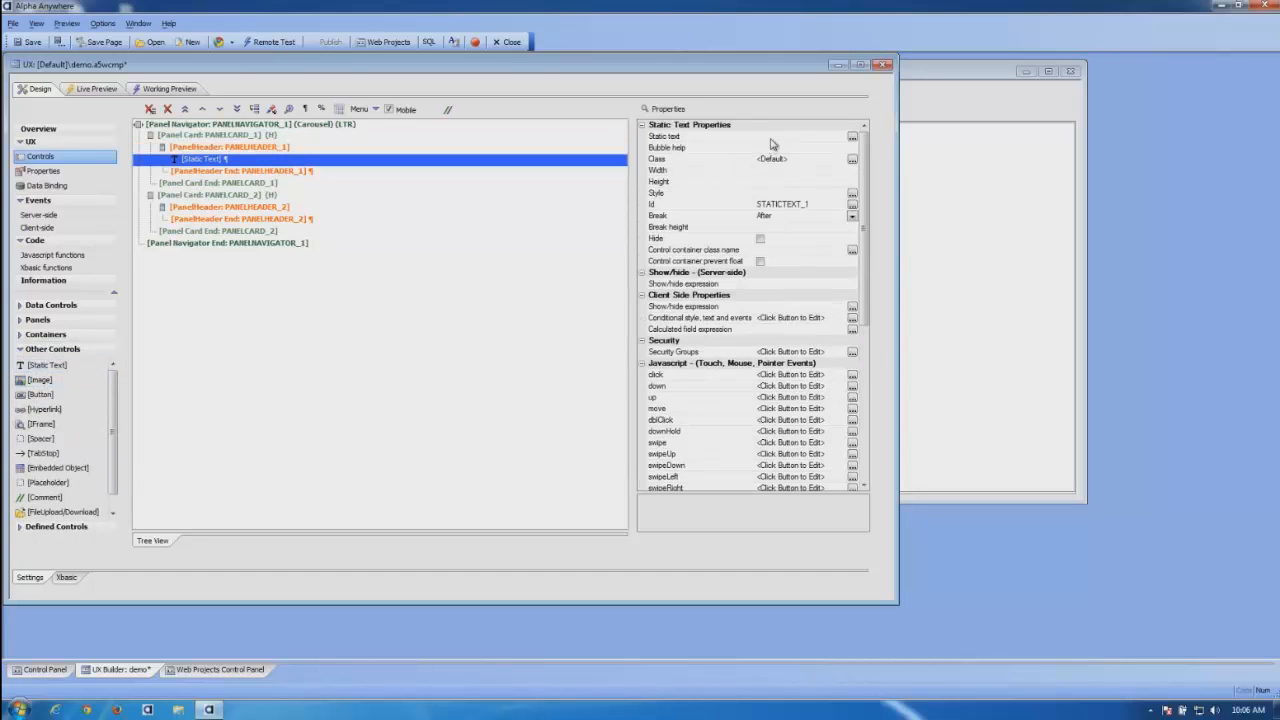
{"action": "left_click", "coordinate": [772, 140]}
{"action": "type", "text": "Master"}
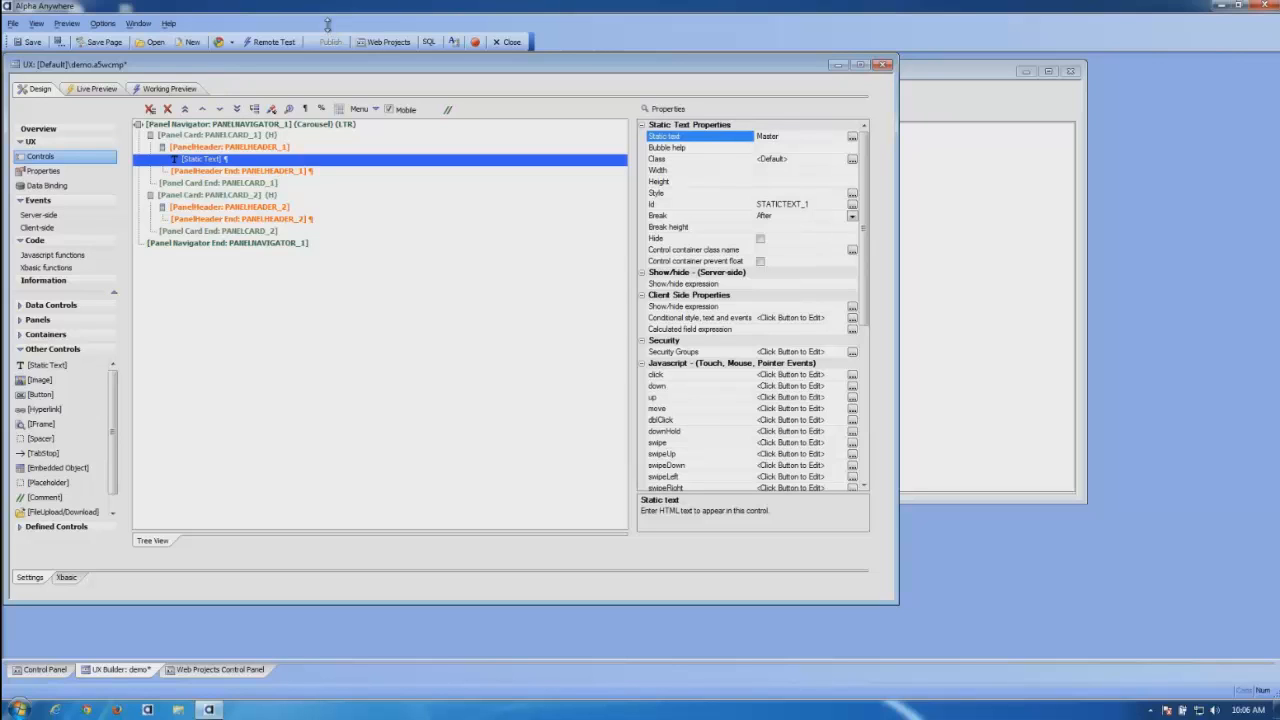
Step: Add a Button followed by a TabStop inside the second card's panel header
{"action": "left_click", "coordinate": [220, 209]}
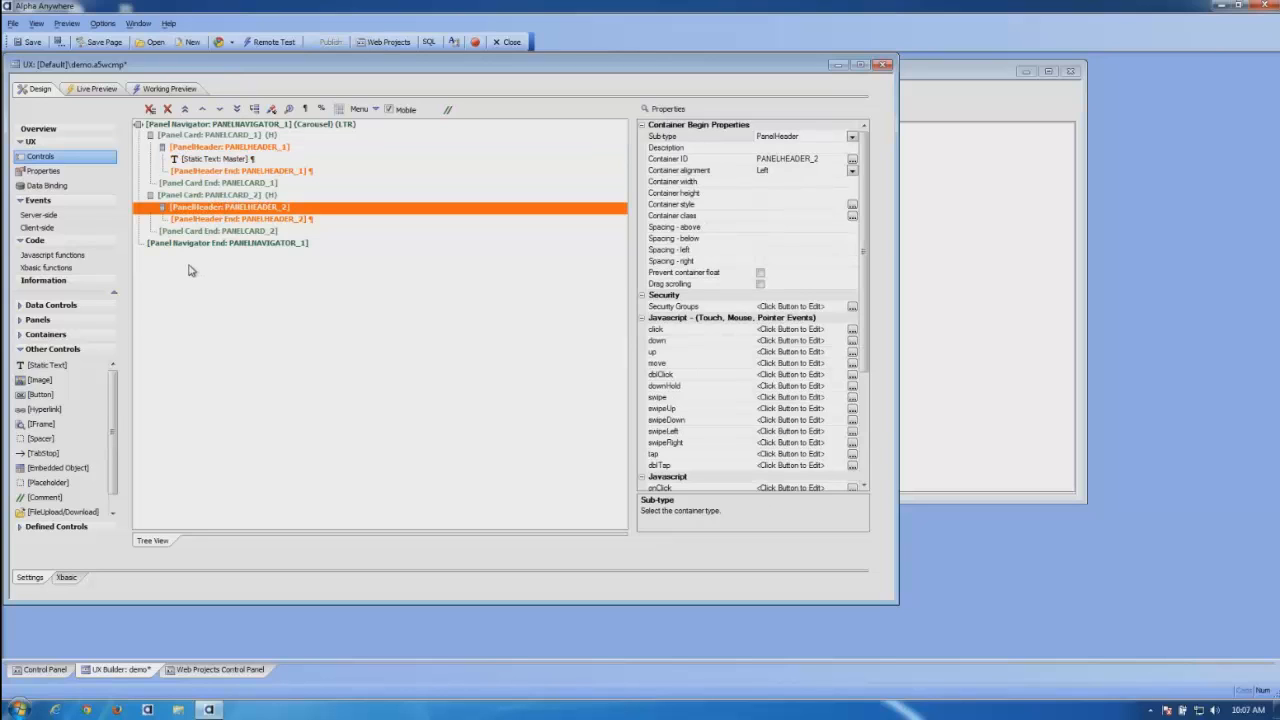
{"action": "left_click", "coordinate": [45, 398]}
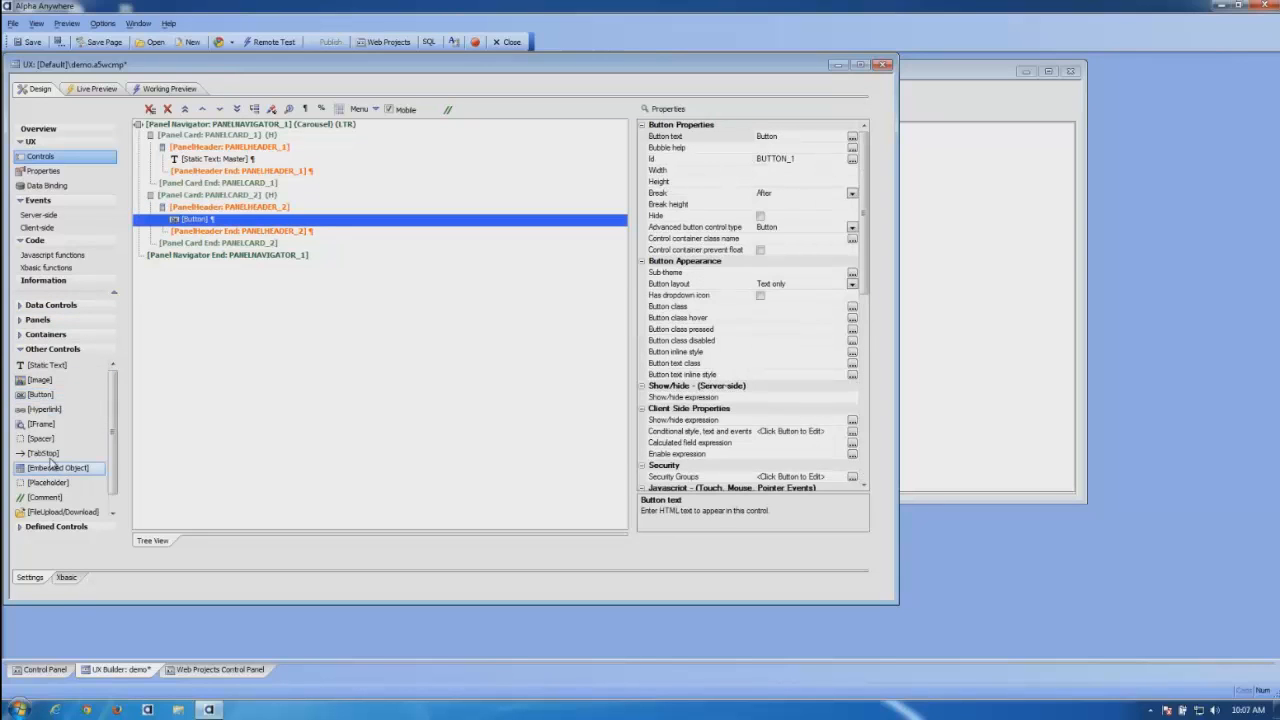
{"action": "left_click", "coordinate": [860, 66]}
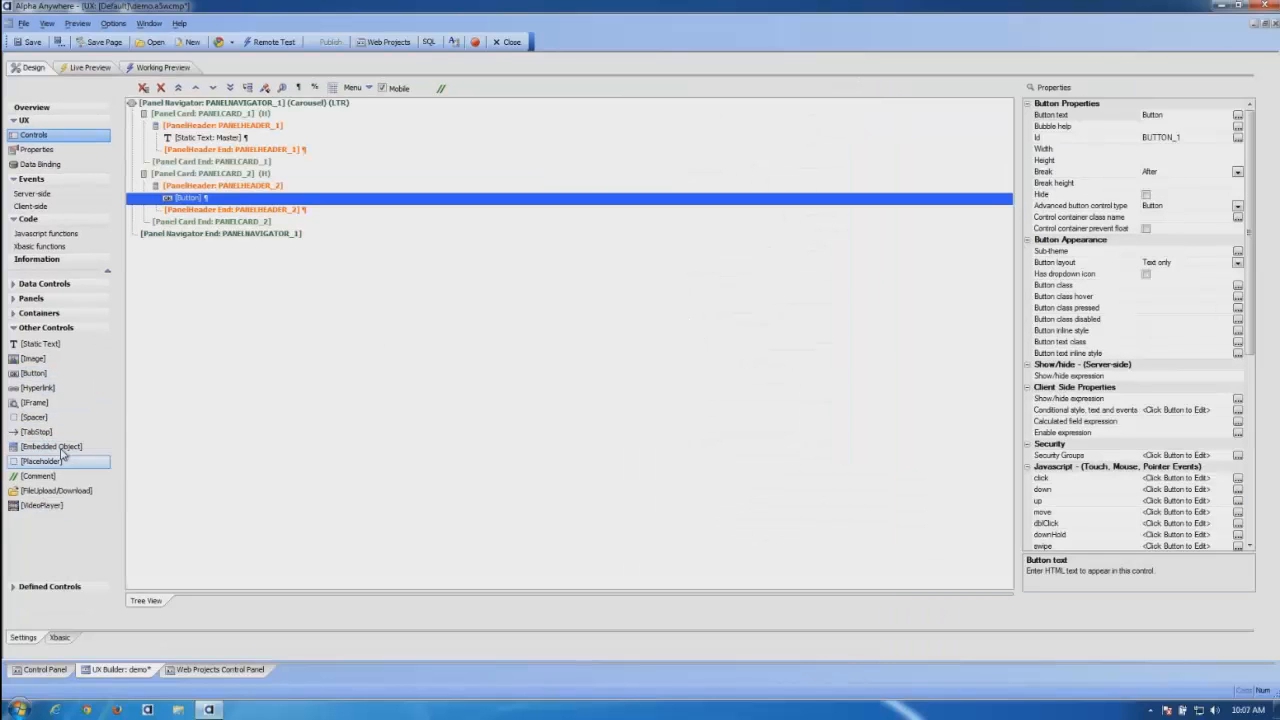
{"action": "left_click", "coordinate": [42, 431]}
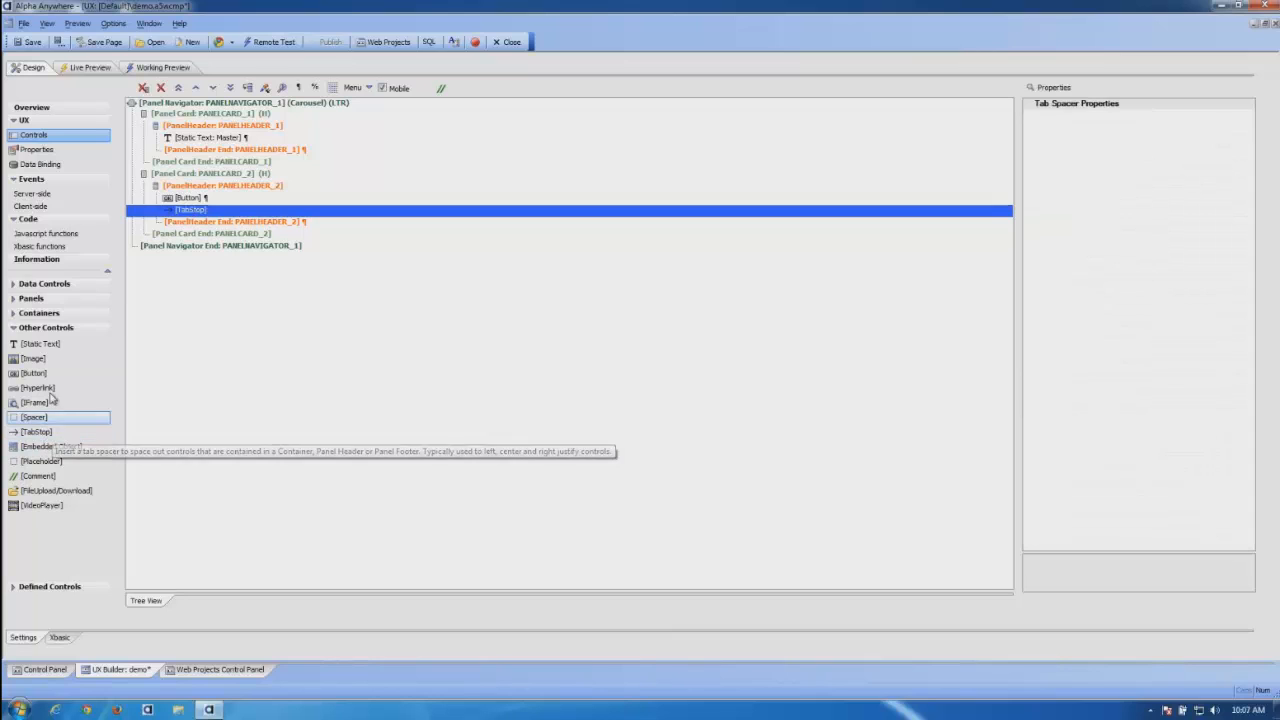
Step: Add a Static Text control after the TabStop in the second header and set its text to Detail
{"action": "left_click", "coordinate": [40, 343]}
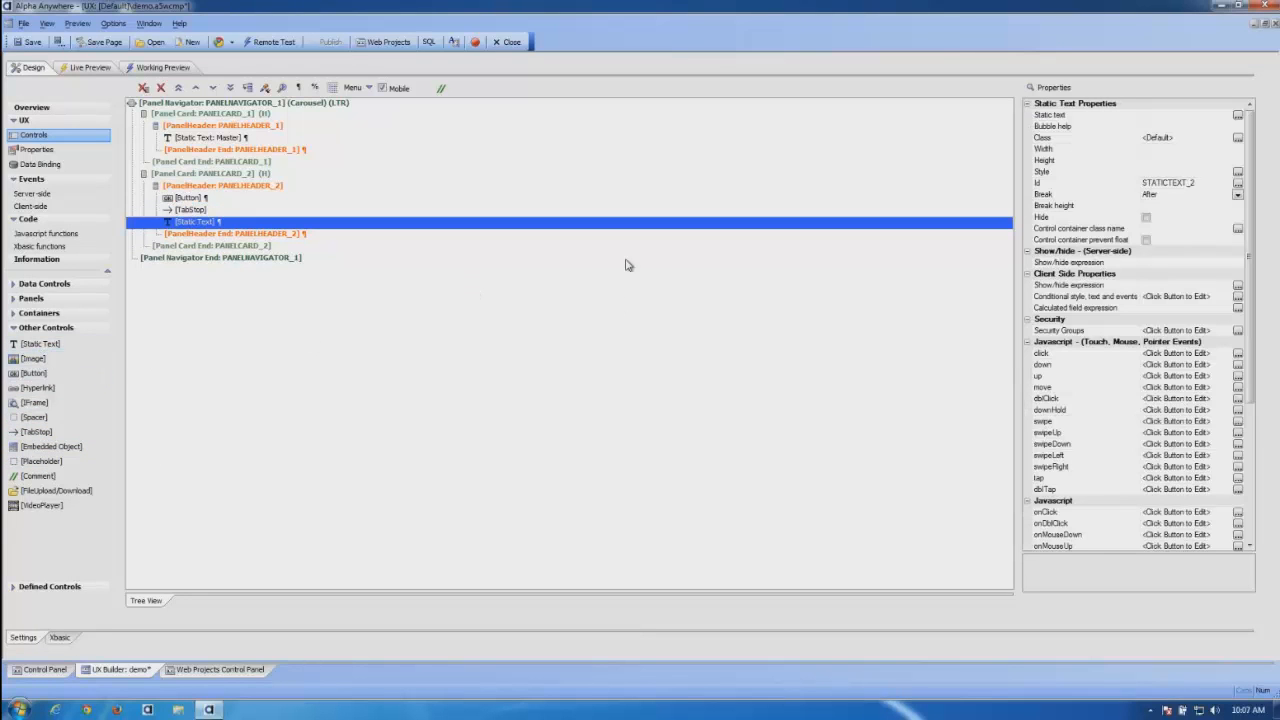
{"action": "left_click", "coordinate": [1163, 115]}
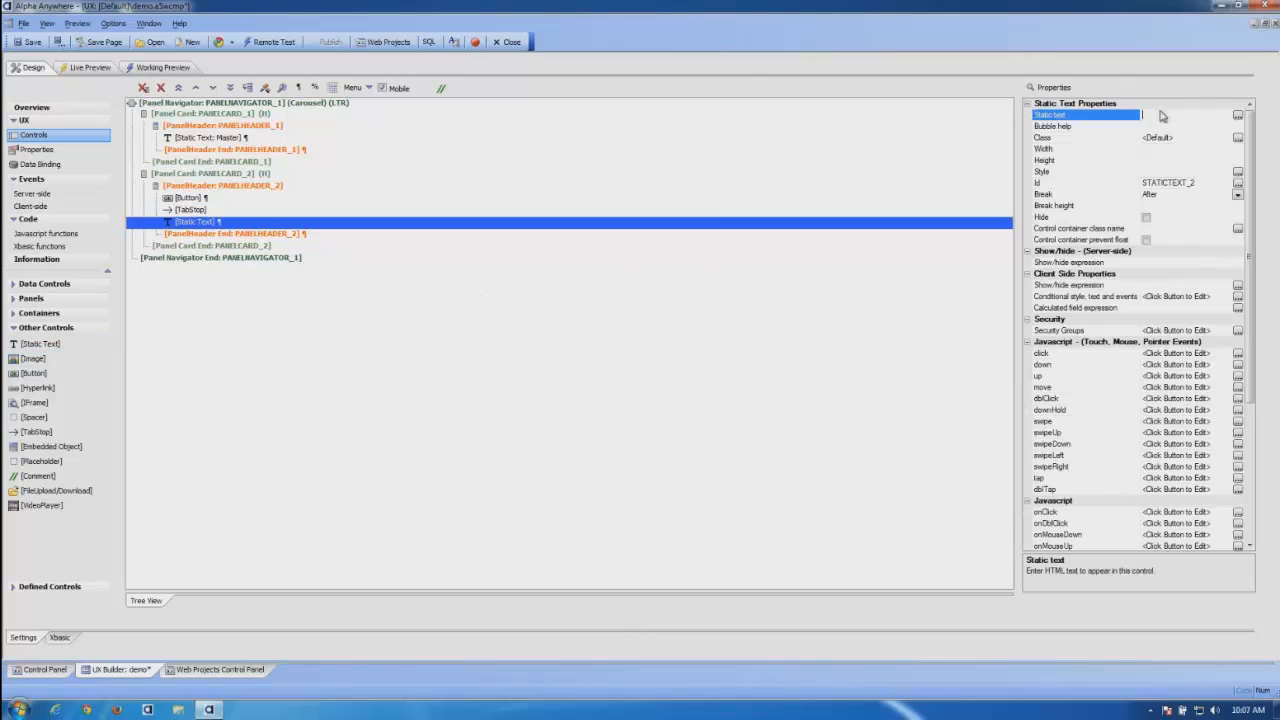
{"action": "type", "text": "Detail"}
Step: Set the second header's button text to Back and save the component
{"action": "left_click", "coordinate": [190, 197]}
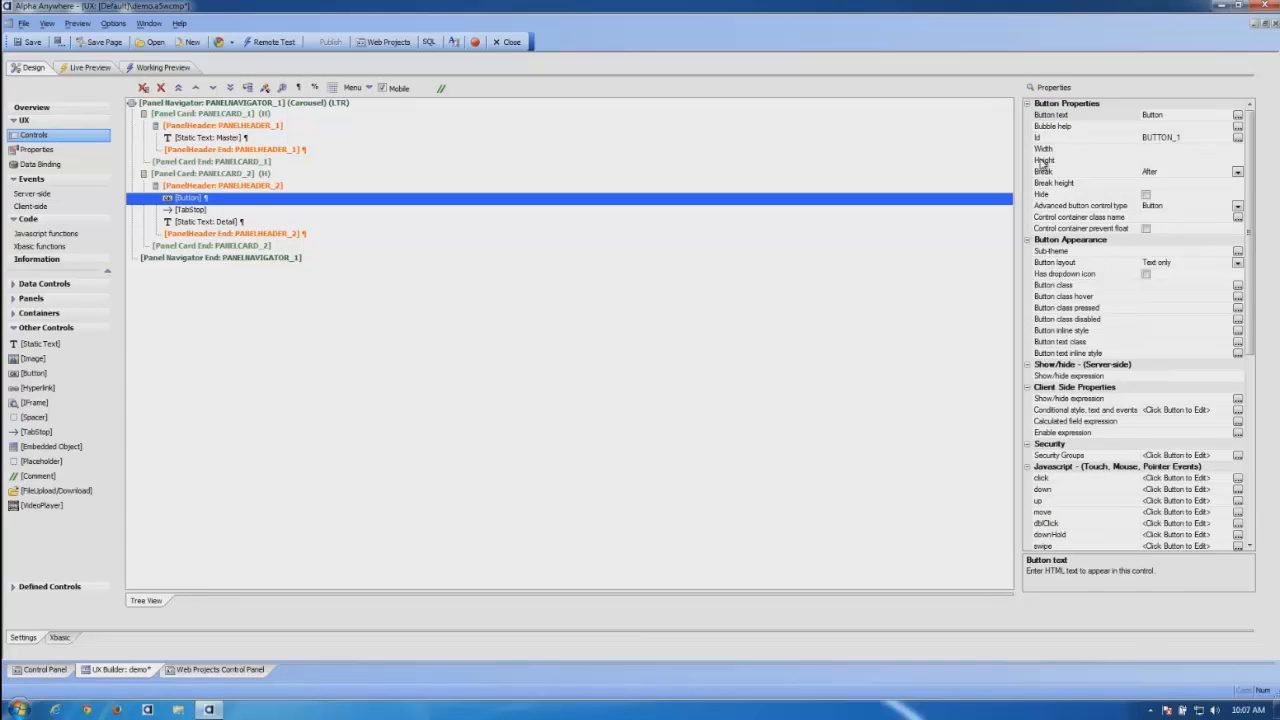
{"action": "left_click", "coordinate": [1163, 117]}
{"action": "type", "text": "Back"}
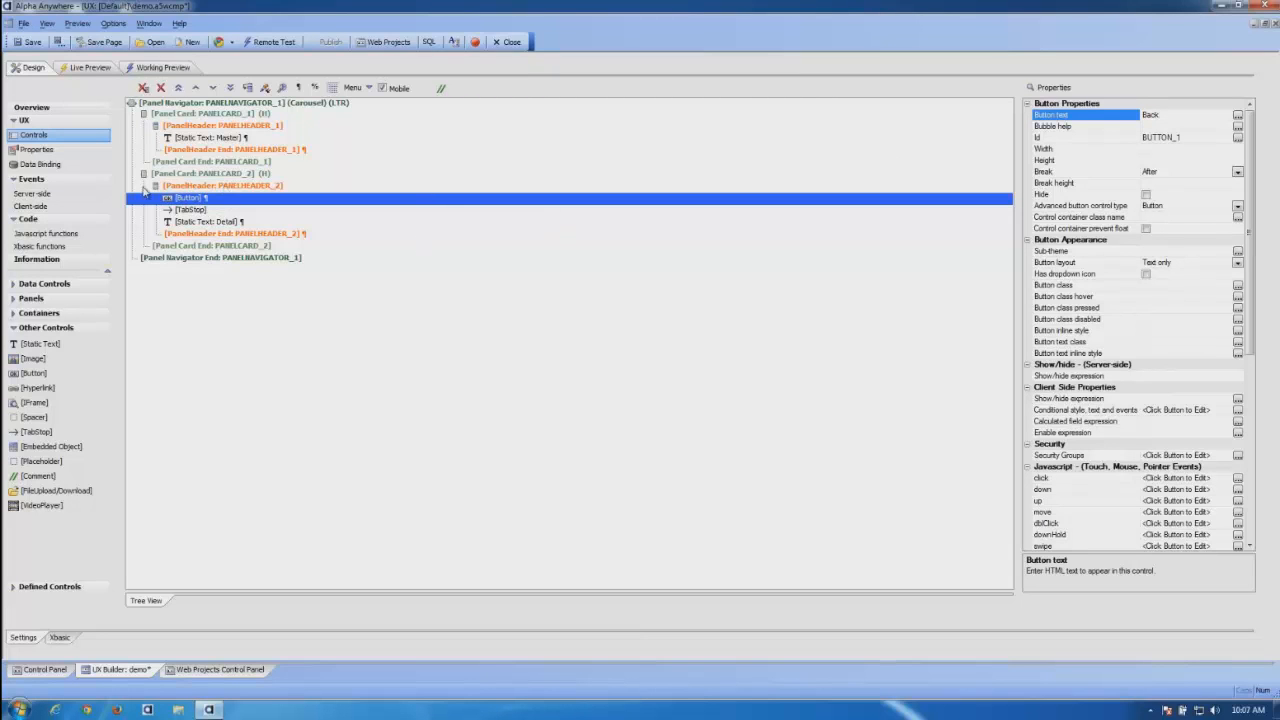
{"action": "left_click", "coordinate": [31, 42]}
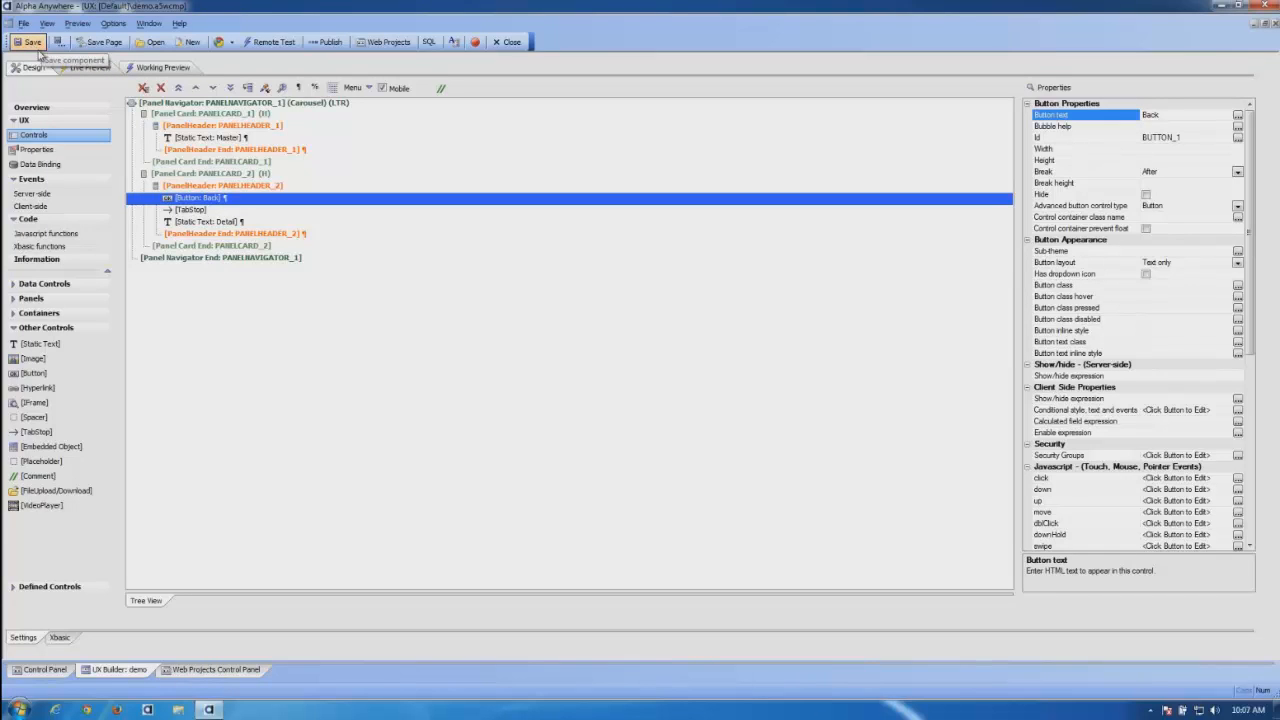
Step: Add a List control named list1 directly after the end of the first panel card
{"action": "left_click", "coordinate": [177, 163]}
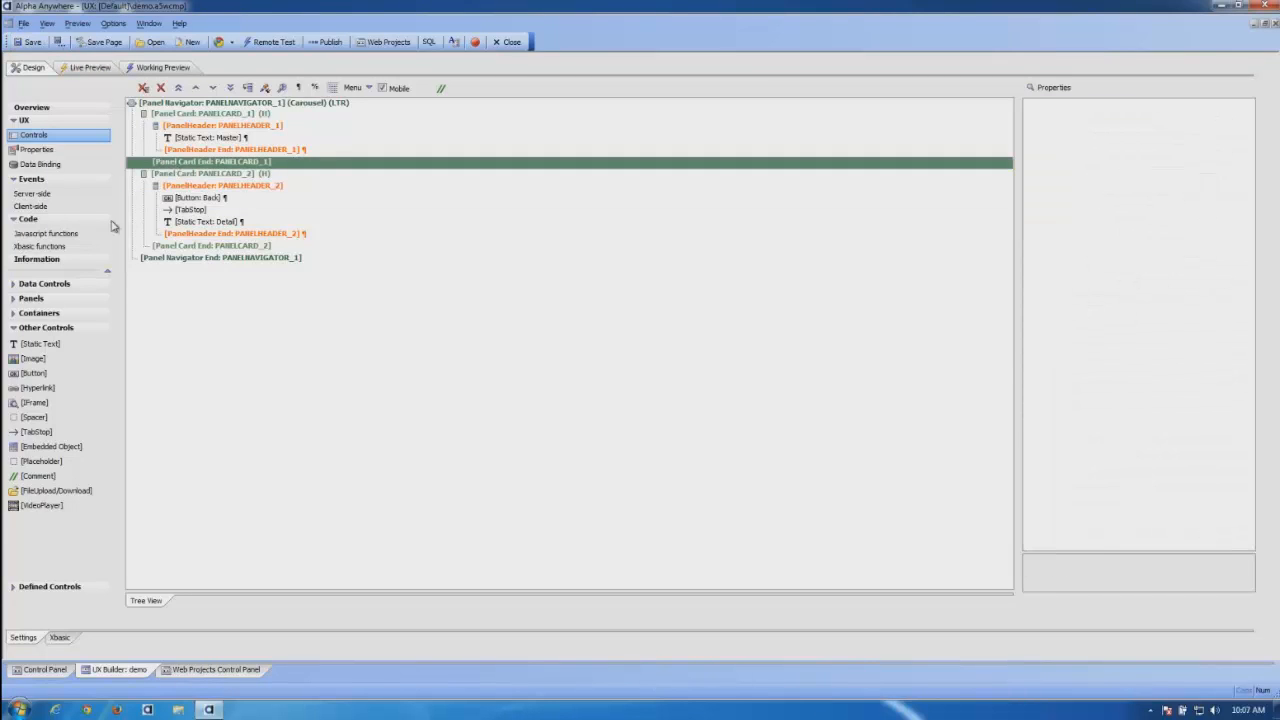
{"action": "left_click", "coordinate": [18, 330]}
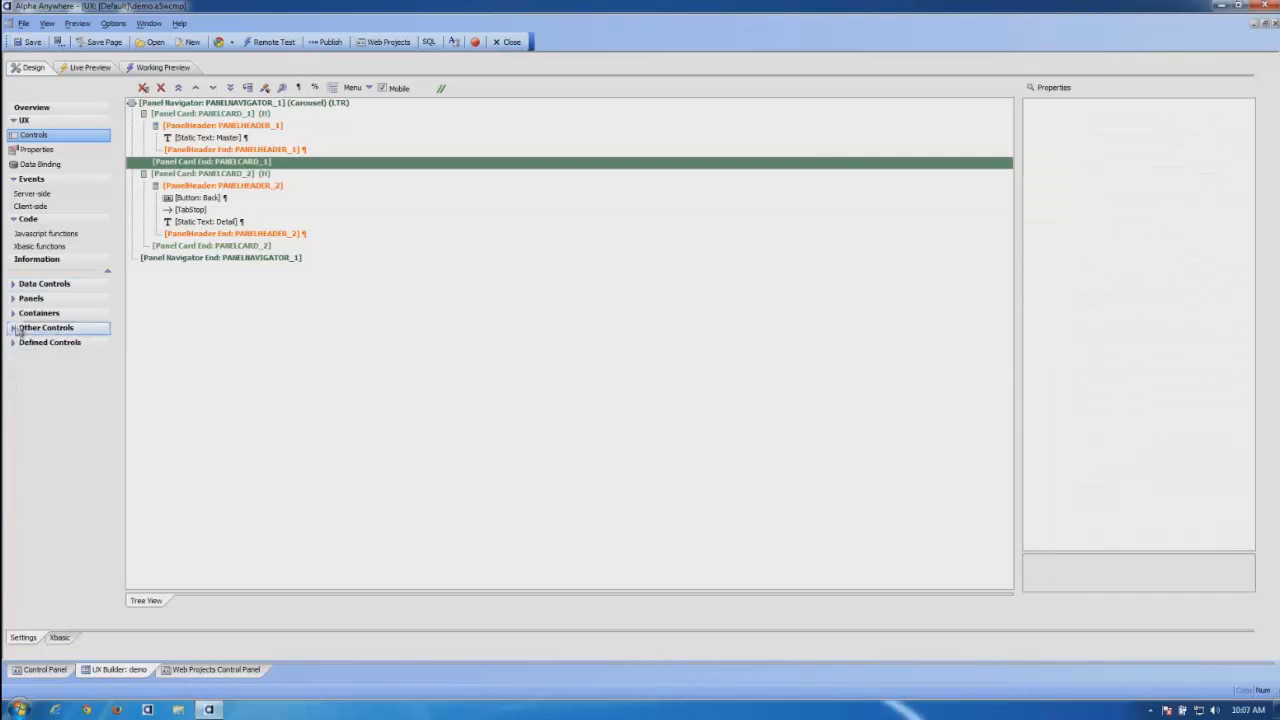
{"action": "left_click", "coordinate": [22, 285]}
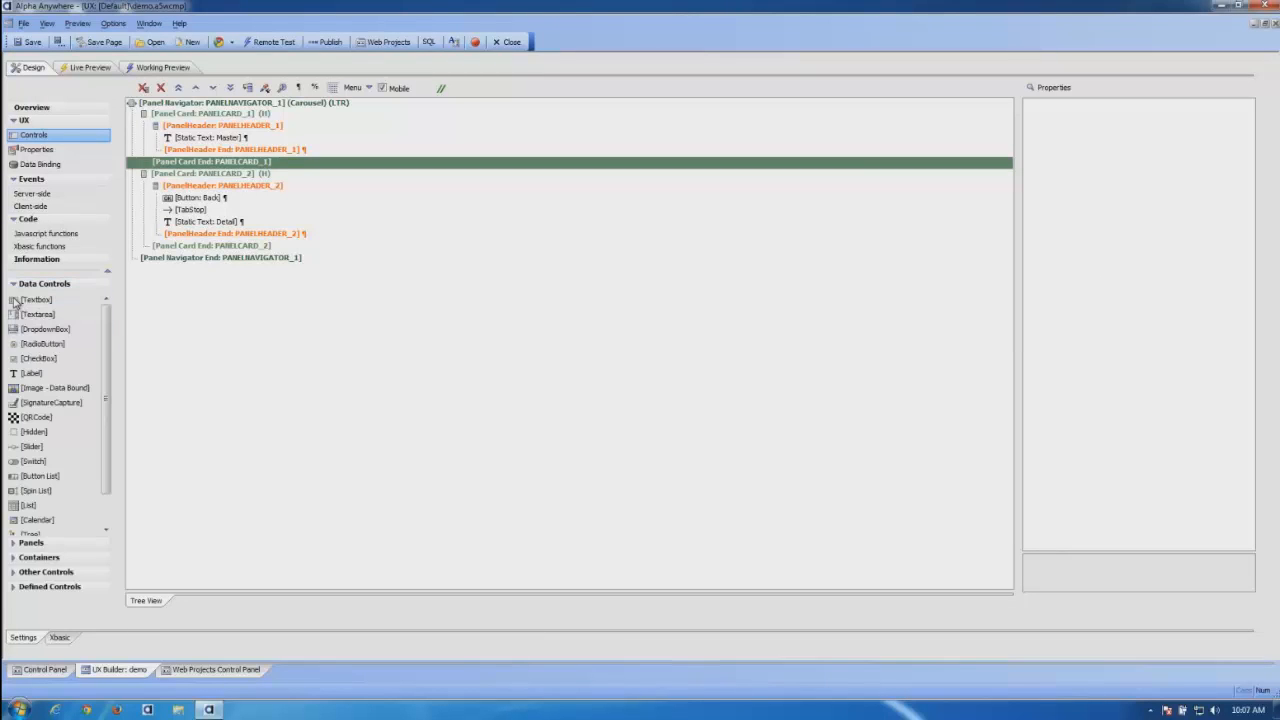
{"action": "left_click", "coordinate": [30, 507]}
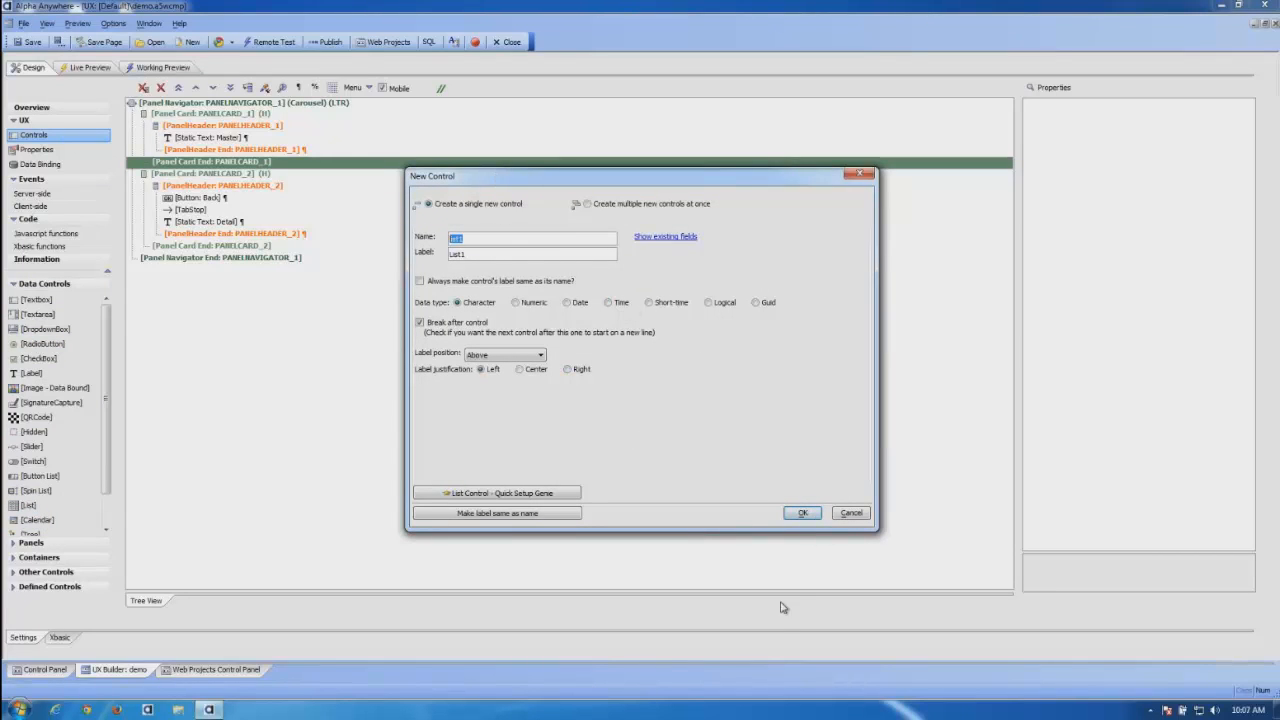
{"action": "left_click", "coordinate": [803, 513]}
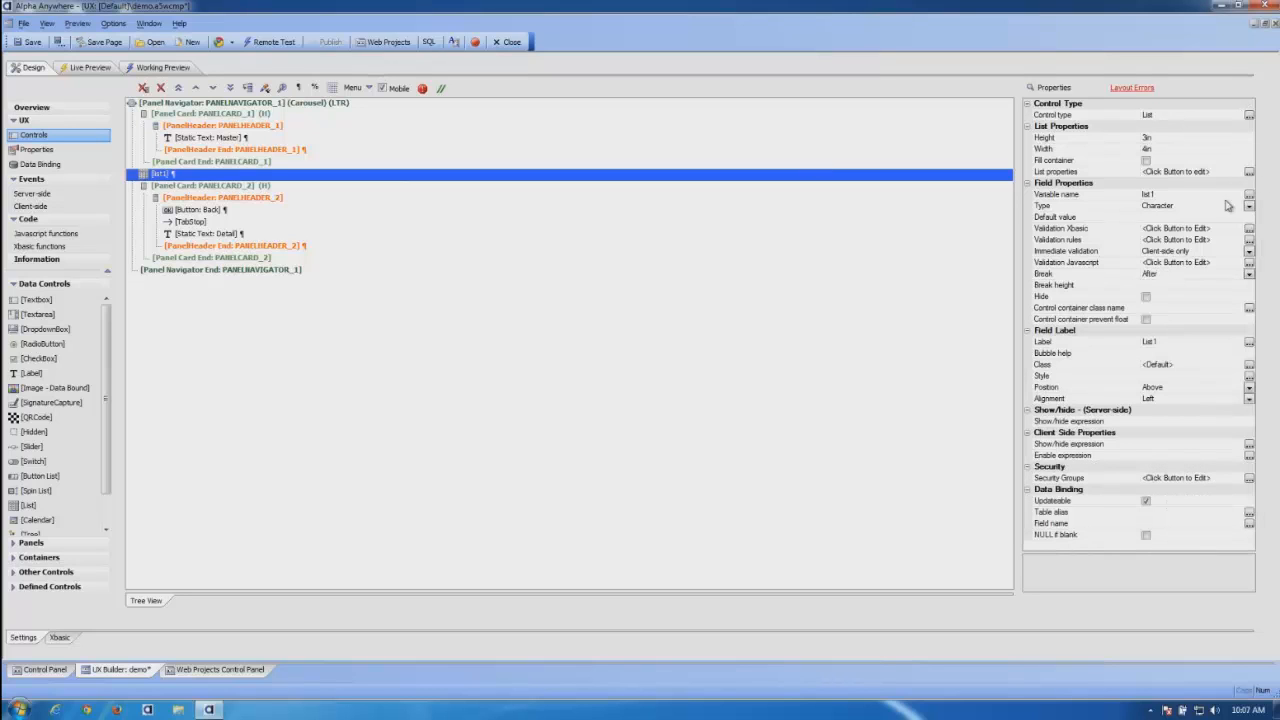
Step: Set the list's data source type to SQL and choose an Access database for its connection string
{"action": "left_click", "coordinate": [1240, 173]}
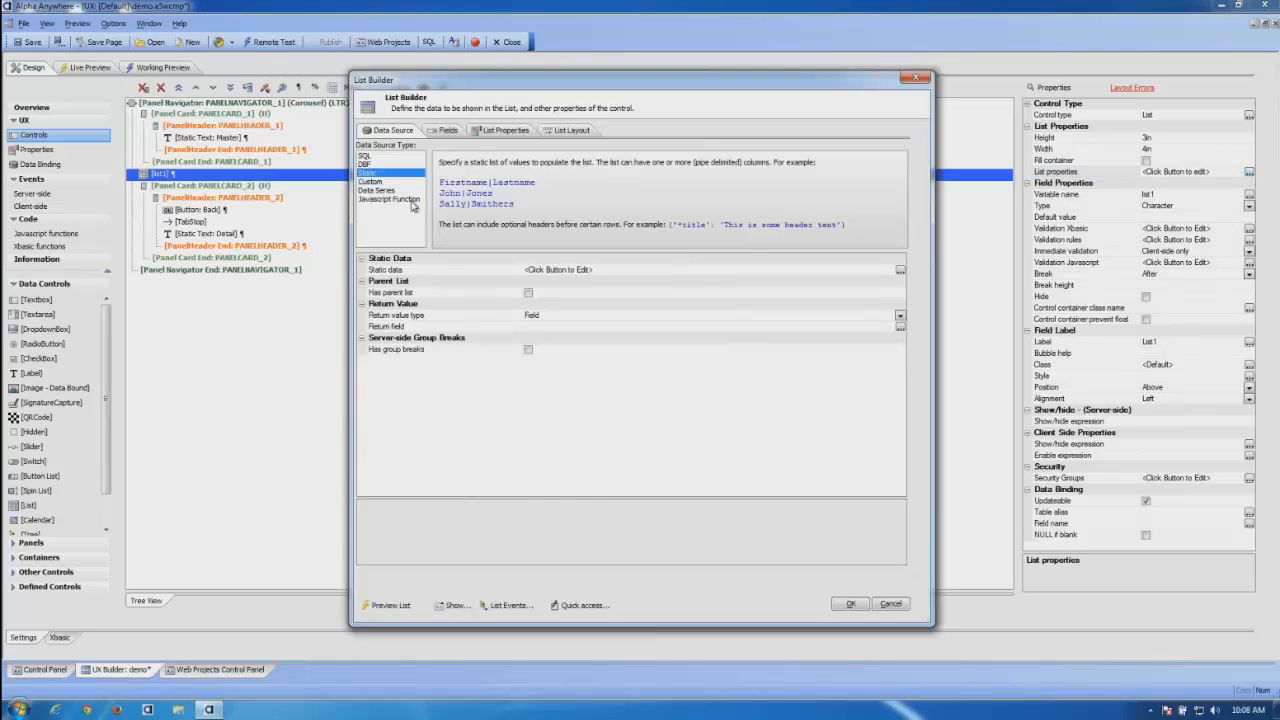
{"action": "left_click", "coordinate": [365, 157]}
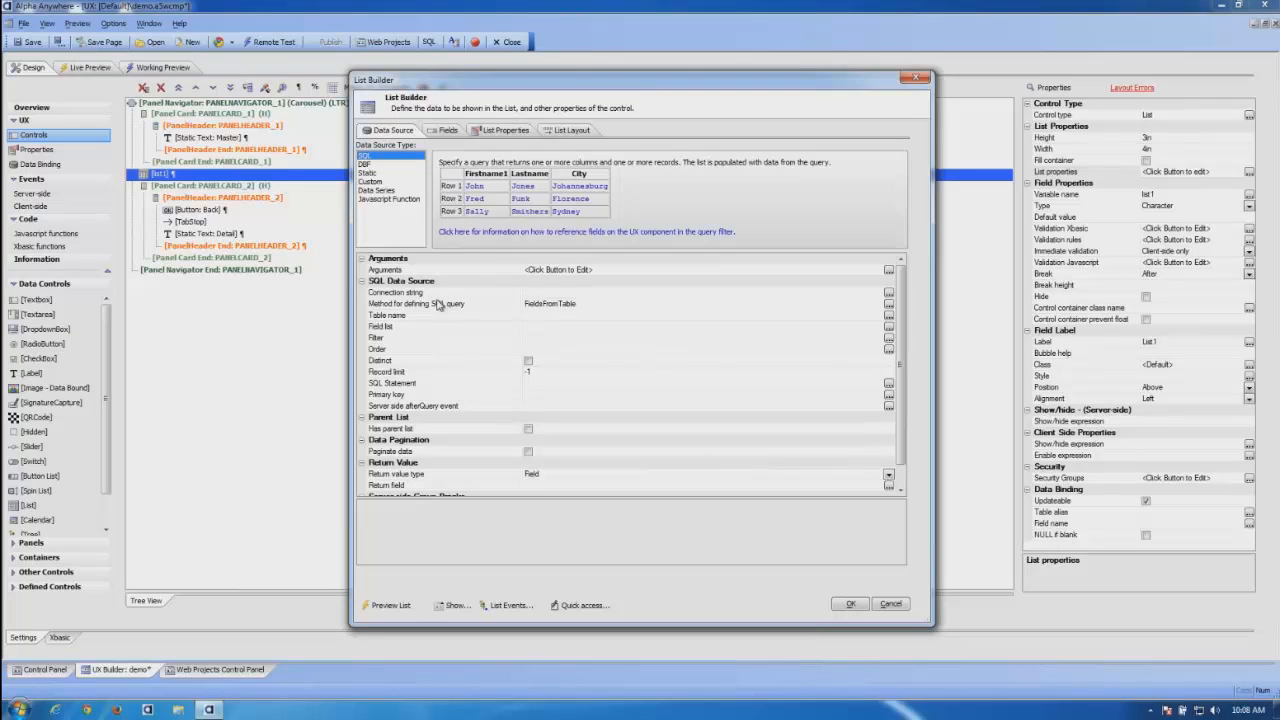
{"action": "left_click", "coordinate": [408, 293]}
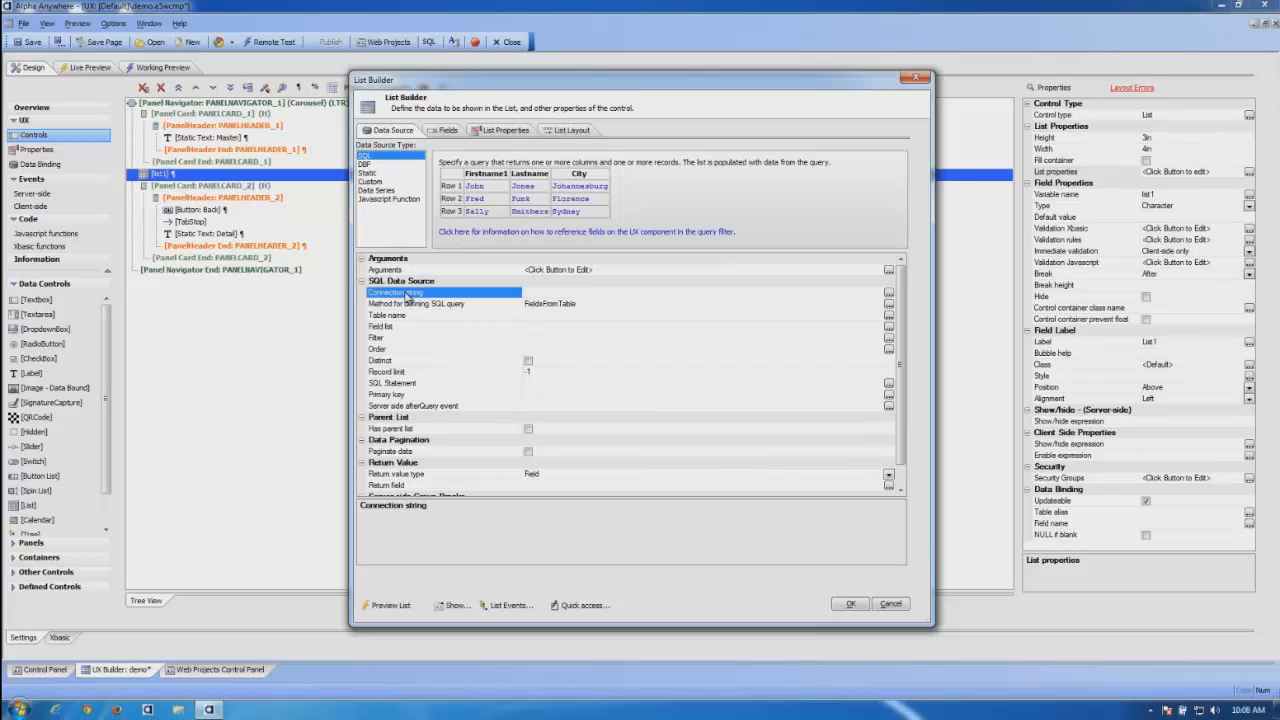
{"action": "double_click", "coordinate": [408, 293]}
{"action": "left_click", "coordinate": [437, 394]}
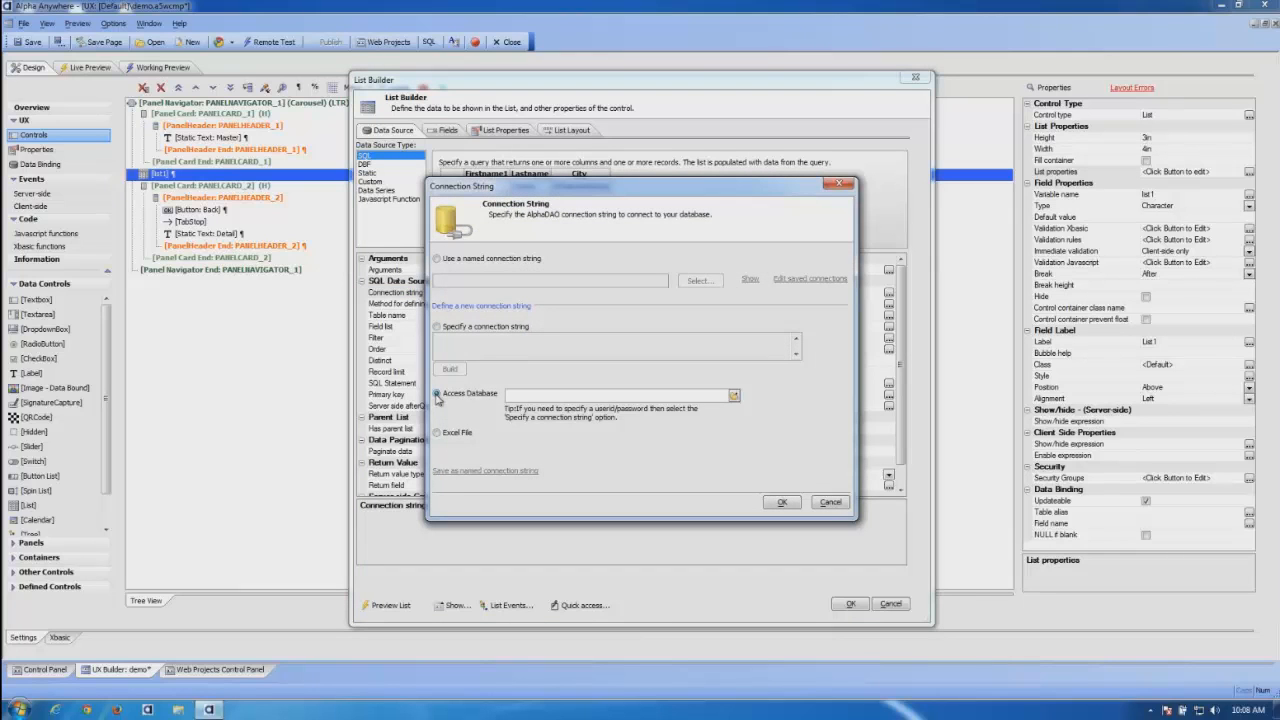
Step: Connect the list to the Access file C:\Program Files (x86)\a5V12\MDBFiles\Northwind.mdb
{"action": "left_click", "coordinate": [734, 395]}
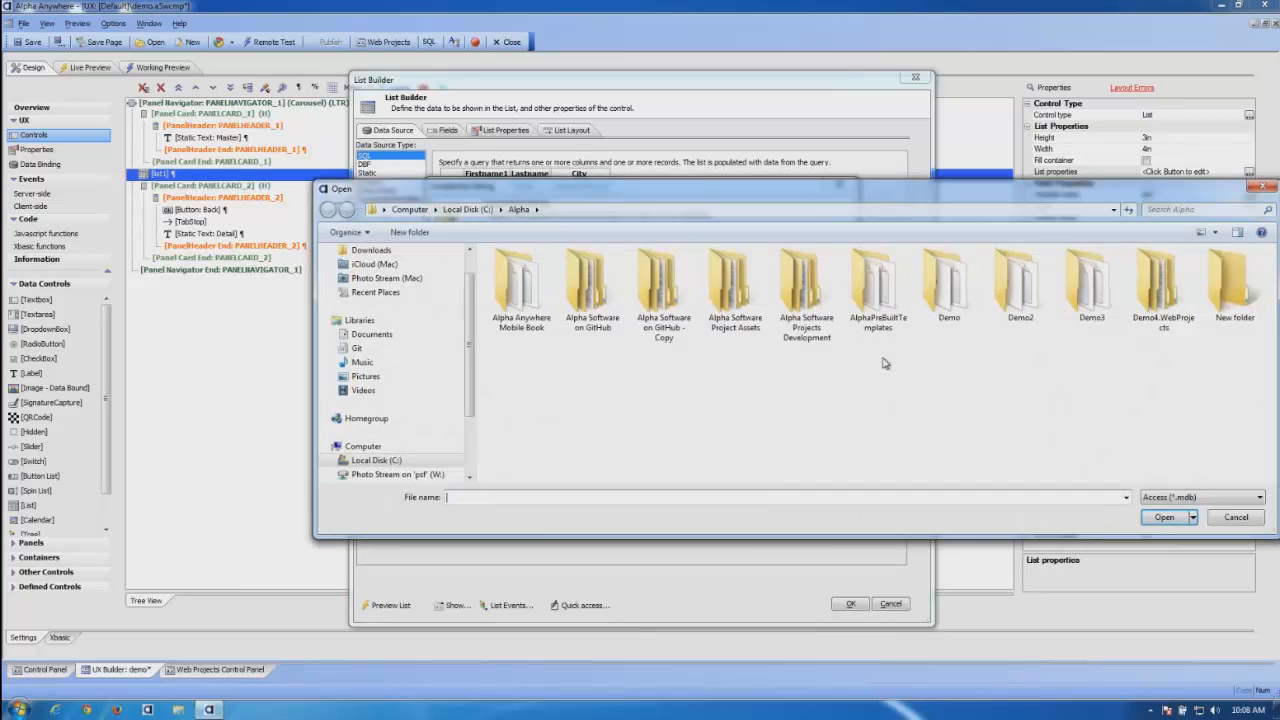
{"action": "left_click", "coordinate": [376, 460]}
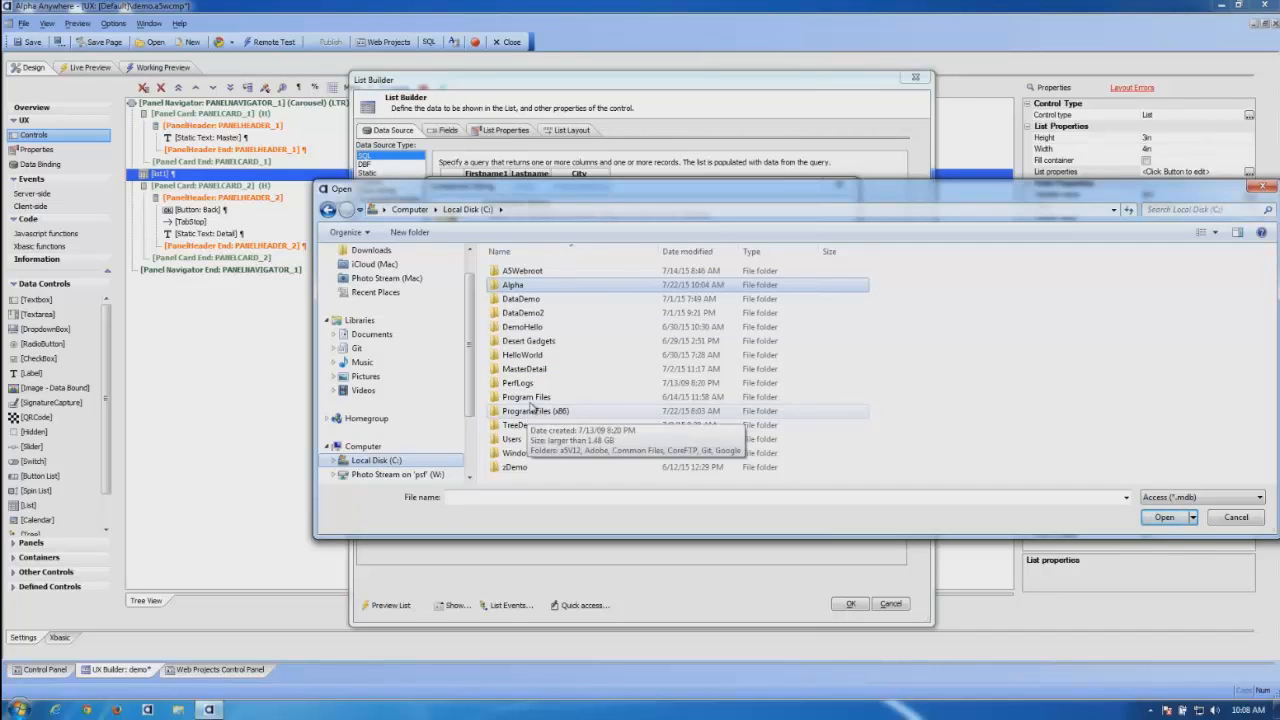
{"action": "double_click", "coordinate": [545, 412]}
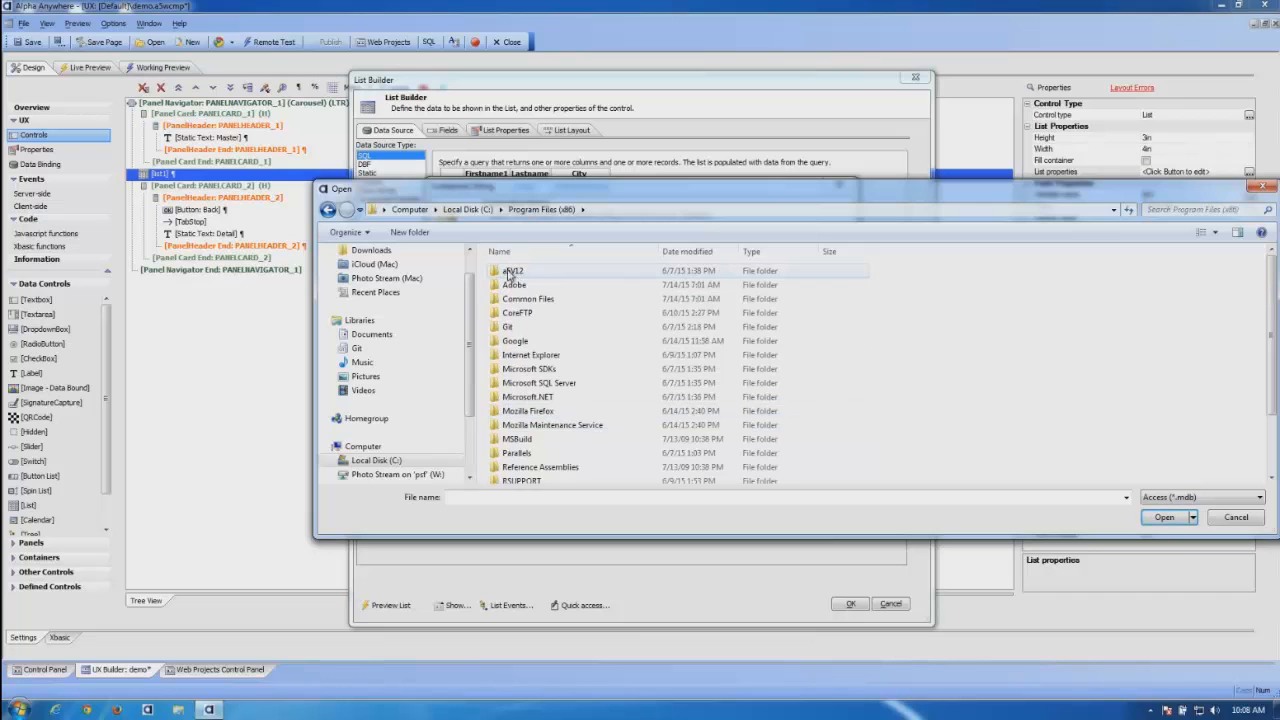
{"action": "double_click", "coordinate": [513, 272]}
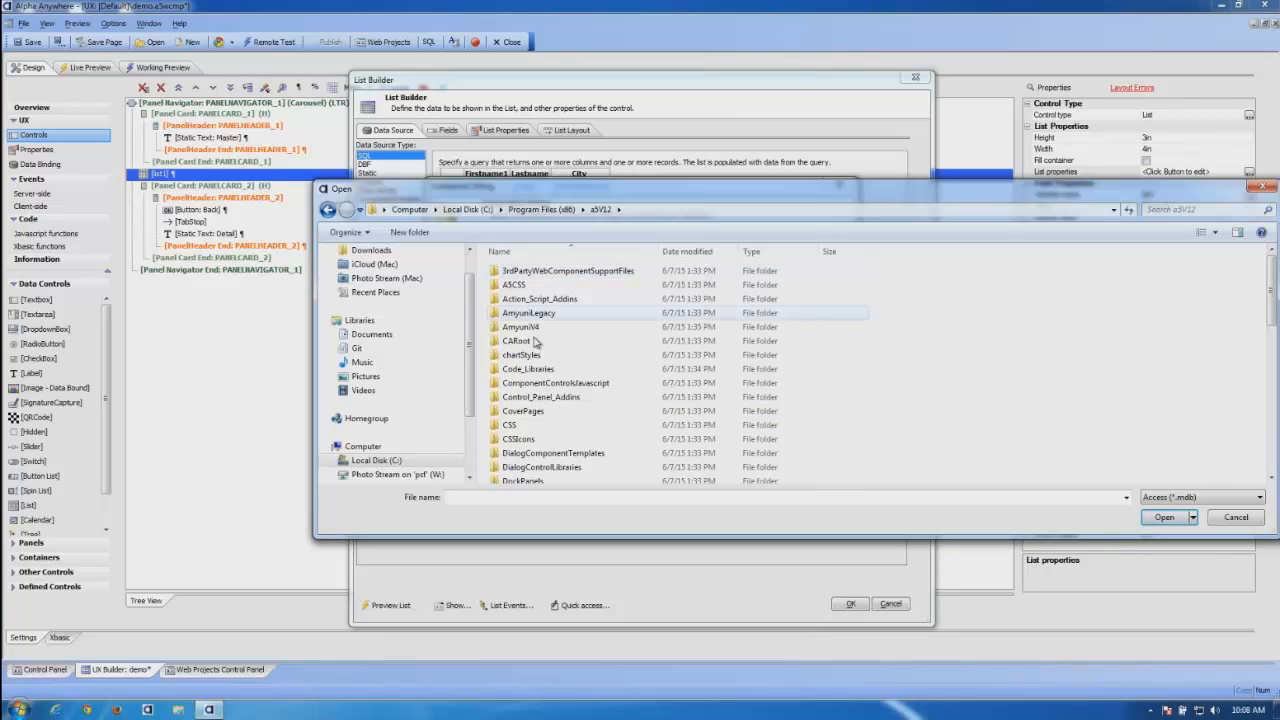
{"action": "scroll", "coordinate": [537, 400], "scroll_direction": "down", "scroll_amount": 3}
{"action": "scroll", "coordinate": [537, 400], "scroll_direction": "down", "scroll_amount": 4}
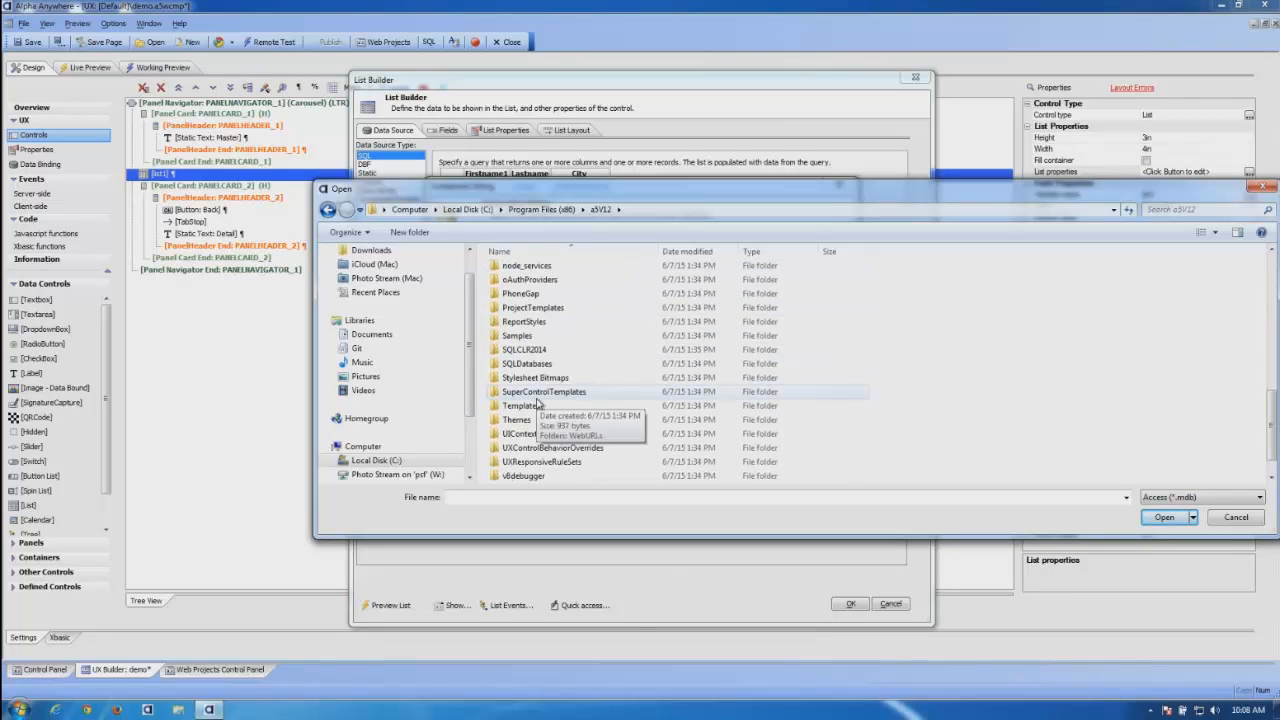
{"action": "scroll", "coordinate": [537, 400], "scroll_direction": "up", "scroll_amount": 2}
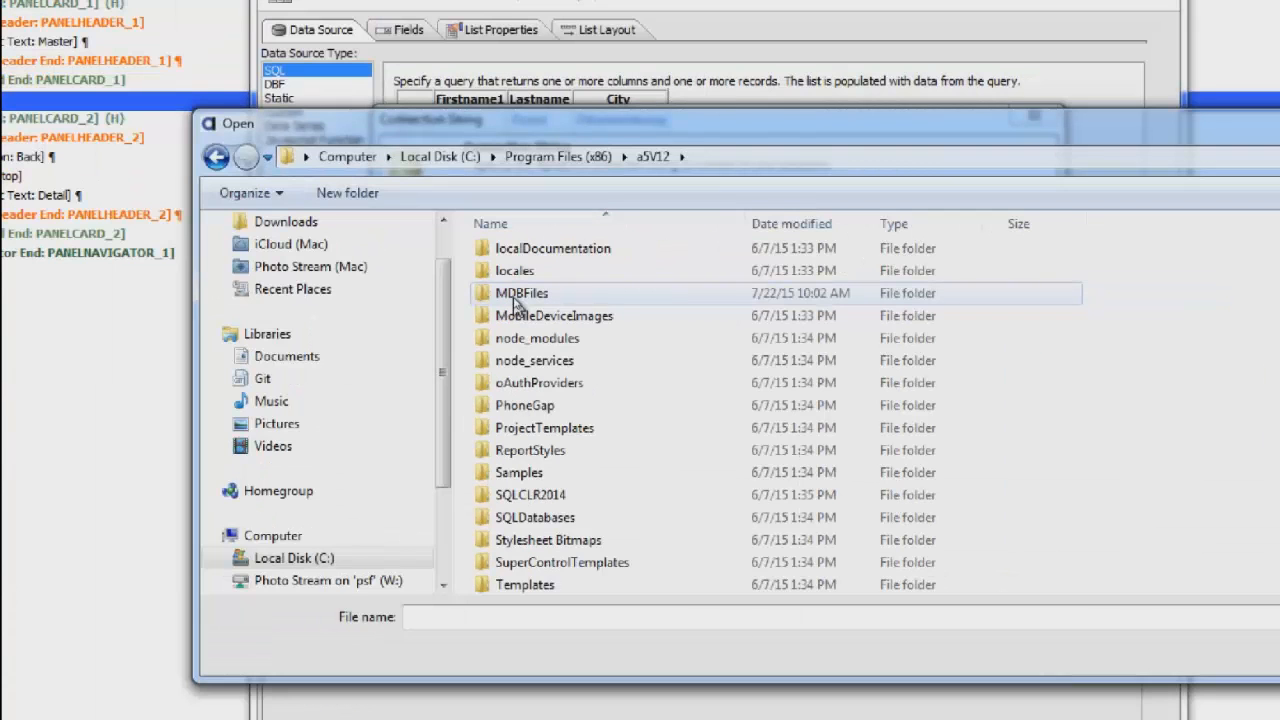
{"action": "double_click", "coordinate": [514, 297]}
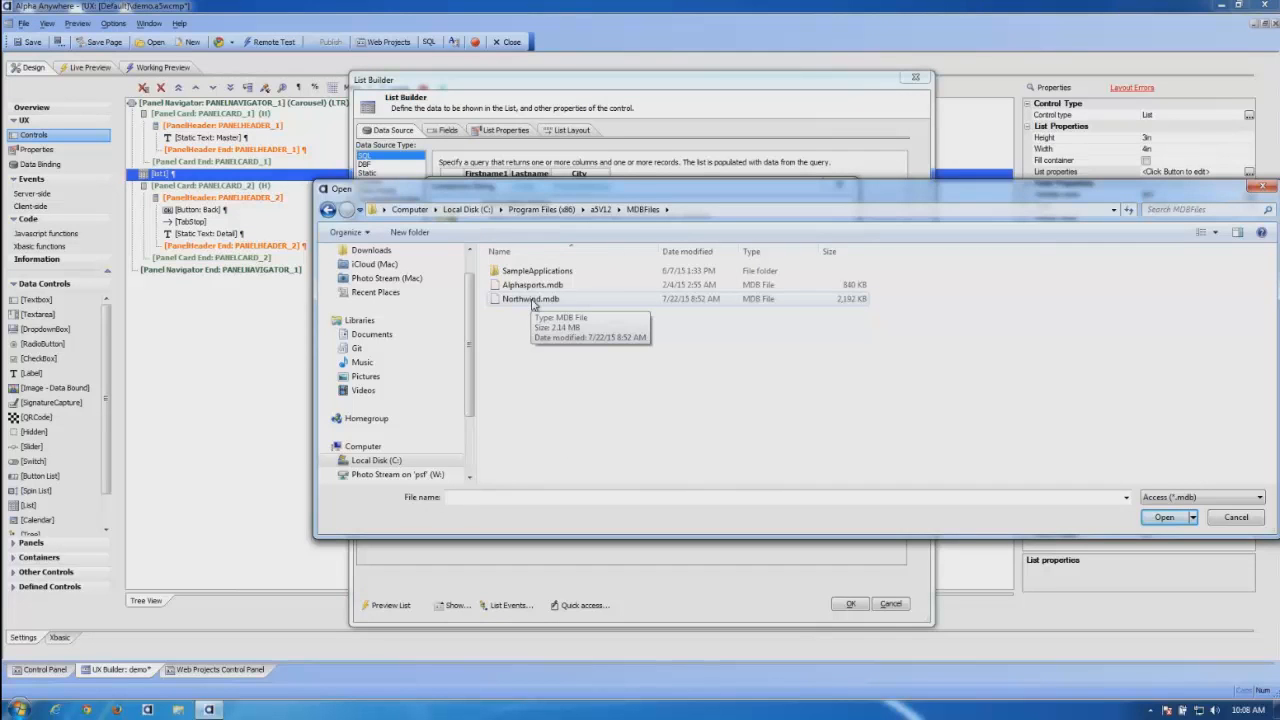
{"action": "left_click", "coordinate": [532, 302]}
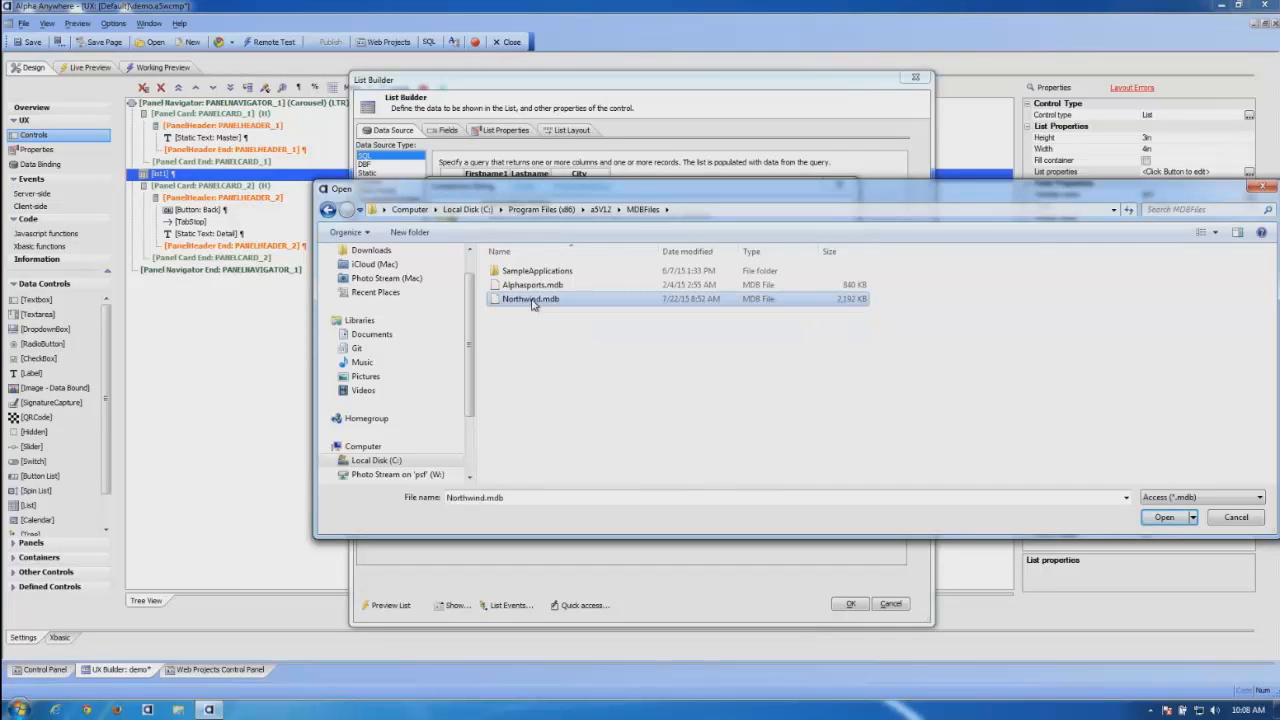
{"action": "left_click", "coordinate": [1162, 517]}
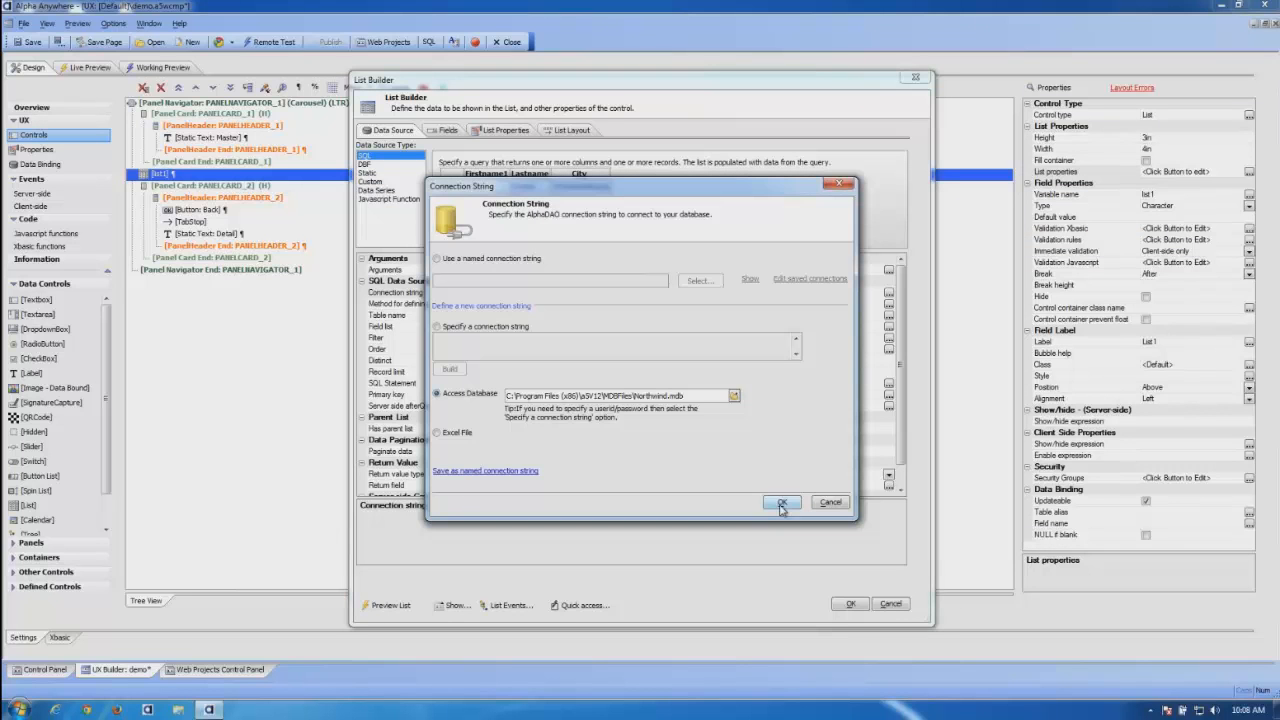
{"action": "left_click", "coordinate": [781, 503]}
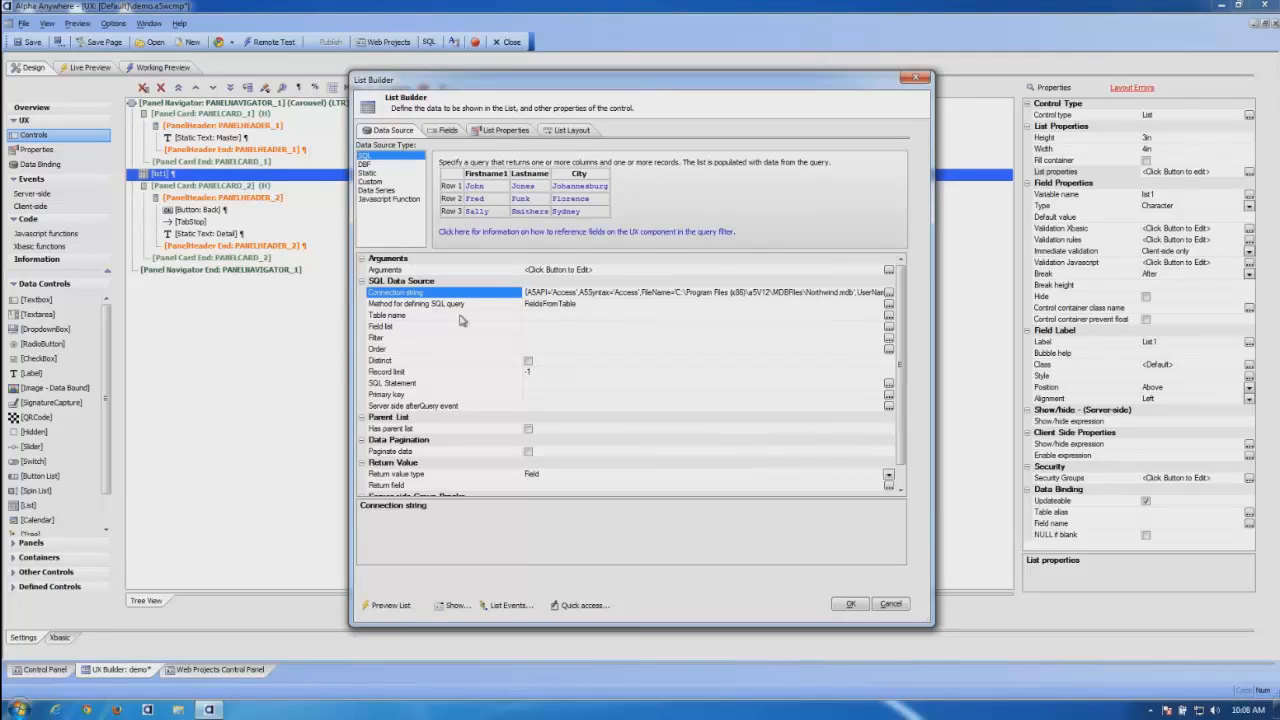
Step: Set the table for the list's SQL query to Customers
{"action": "left_click", "coordinate": [410, 320]}
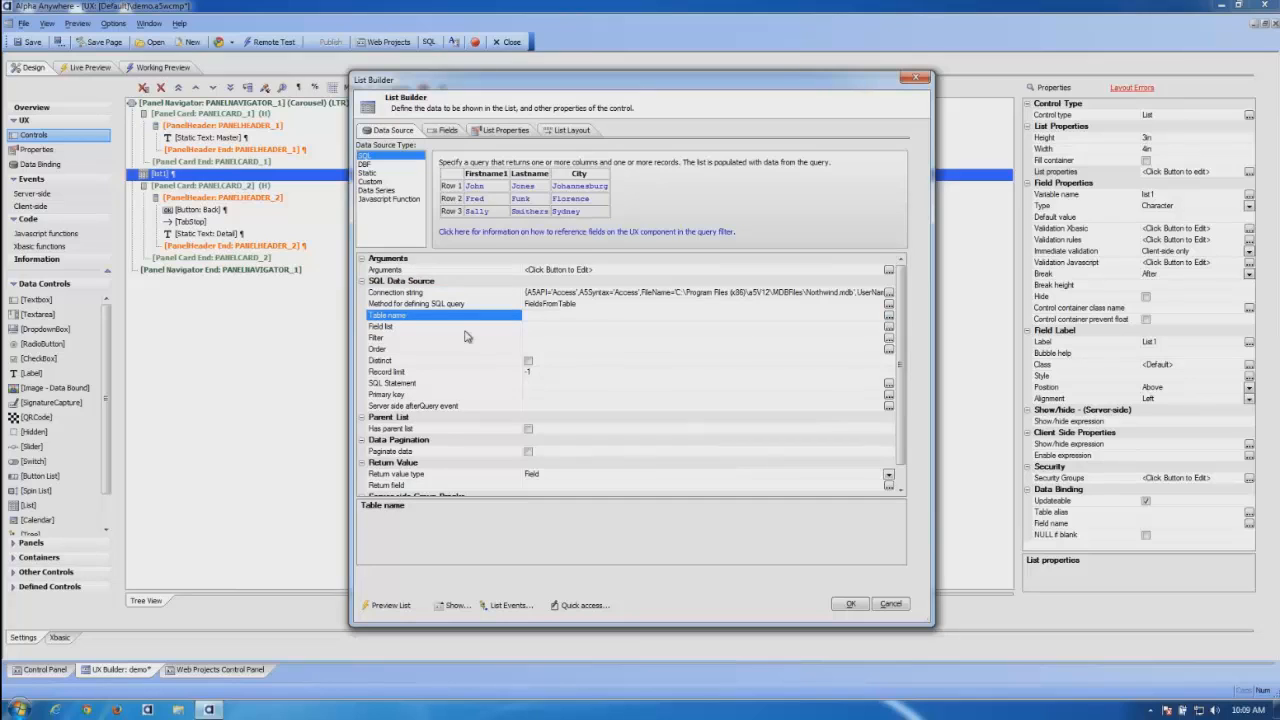
{"action": "double_click", "coordinate": [397, 318]}
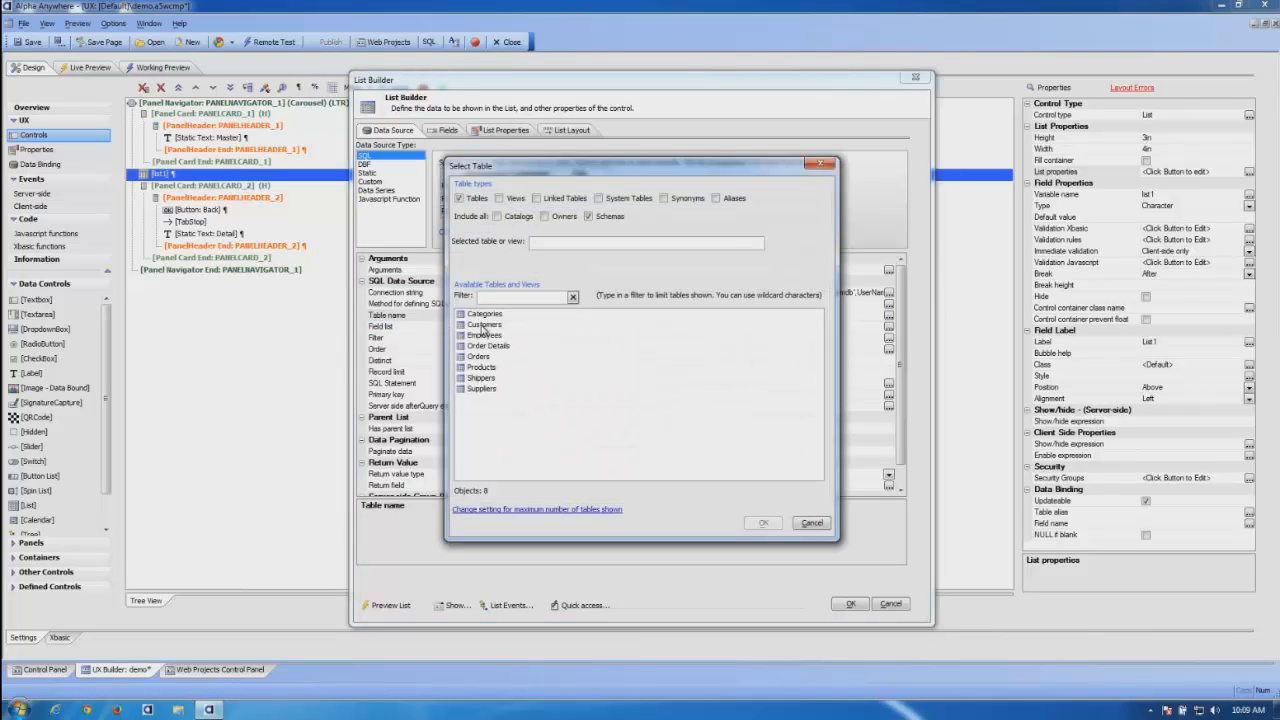
{"action": "left_click", "coordinate": [484, 325]}
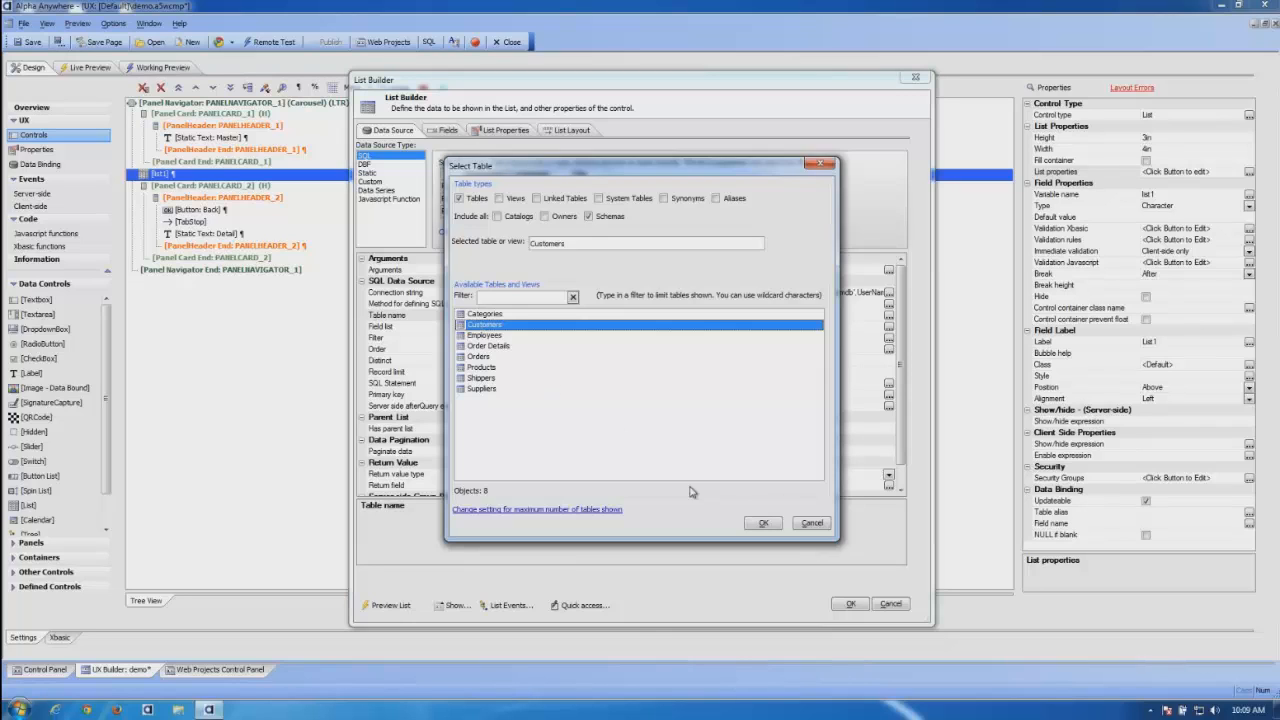
{"action": "left_click", "coordinate": [762, 523]}
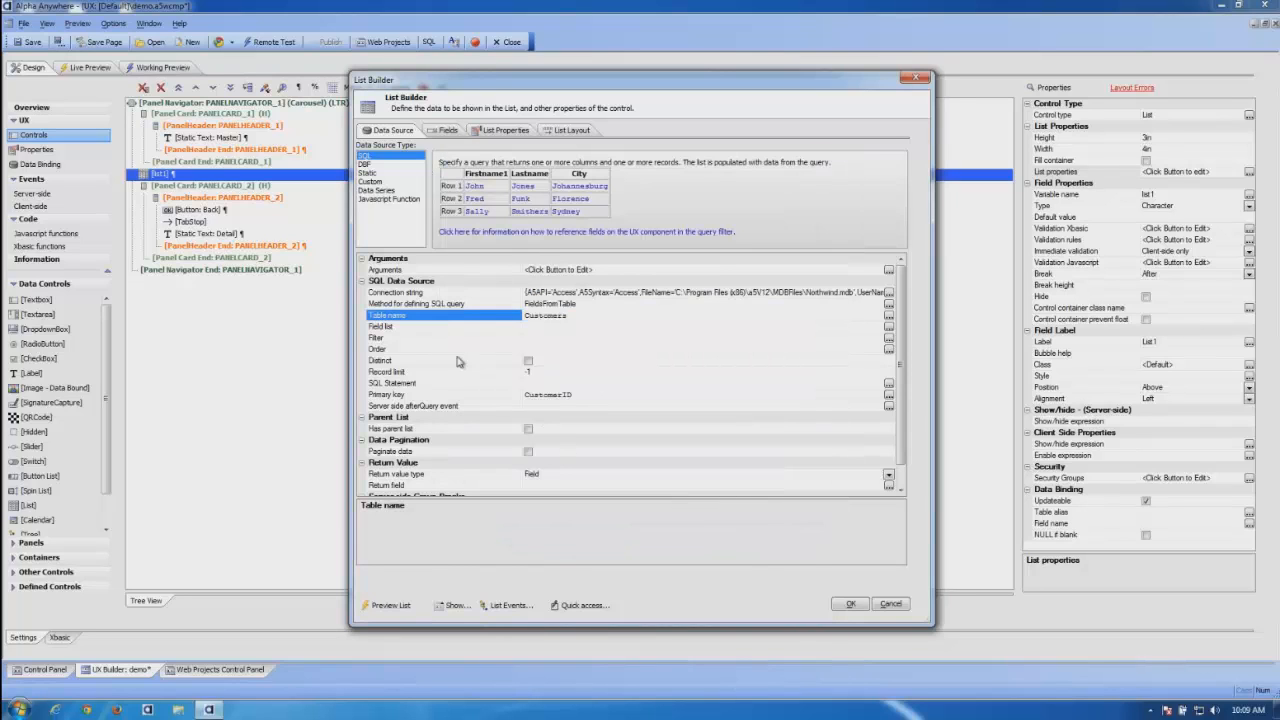
Step: Include the fields CompanyName, ContactName, ContactTitle, Address, City, PostalCode and Phone in the list's query
{"action": "left_click", "coordinate": [388, 329]}
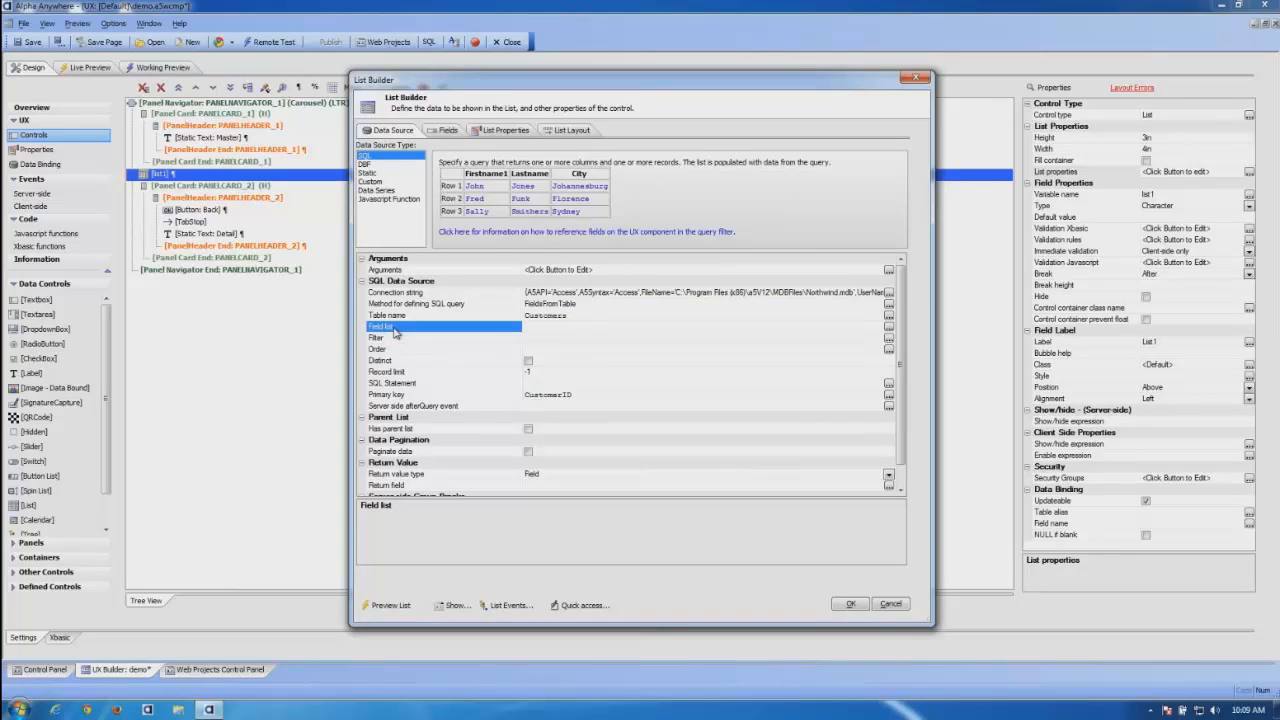
{"action": "double_click", "coordinate": [397, 333]}
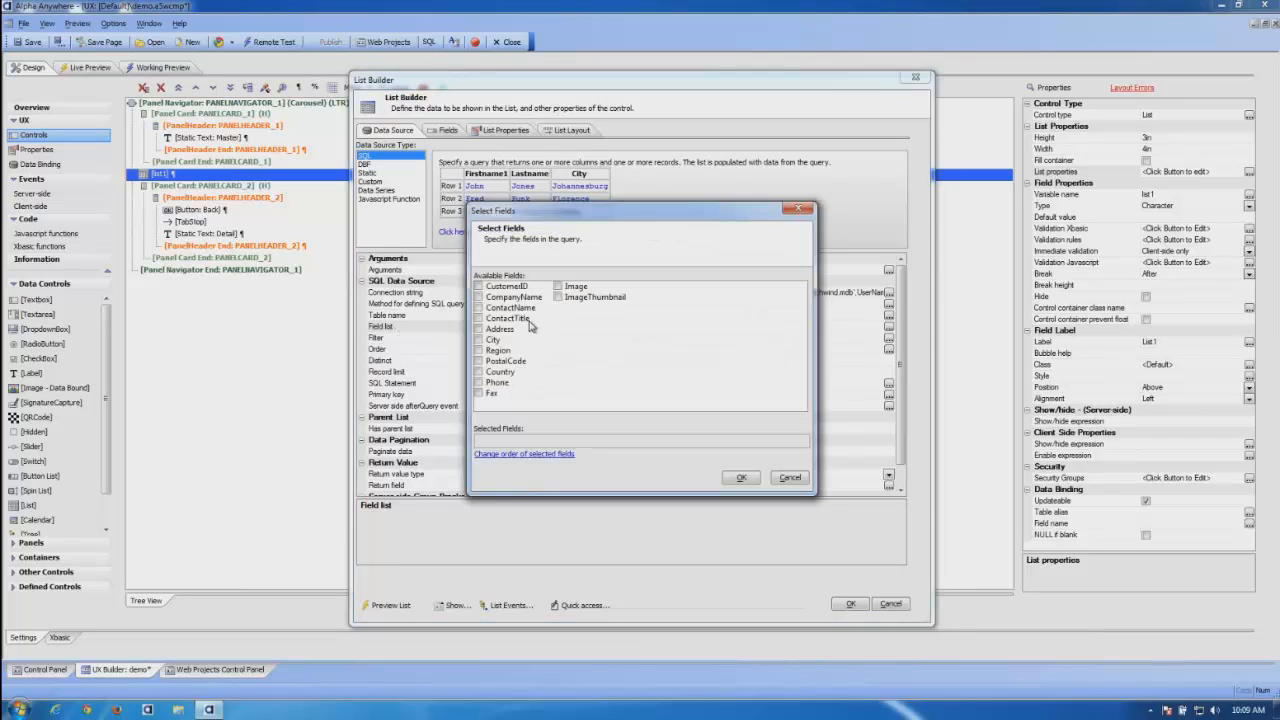
{"action": "left_click", "coordinate": [478, 297]}
{"action": "left_click", "coordinate": [478, 308]}
{"action": "left_click", "coordinate": [479, 319]}
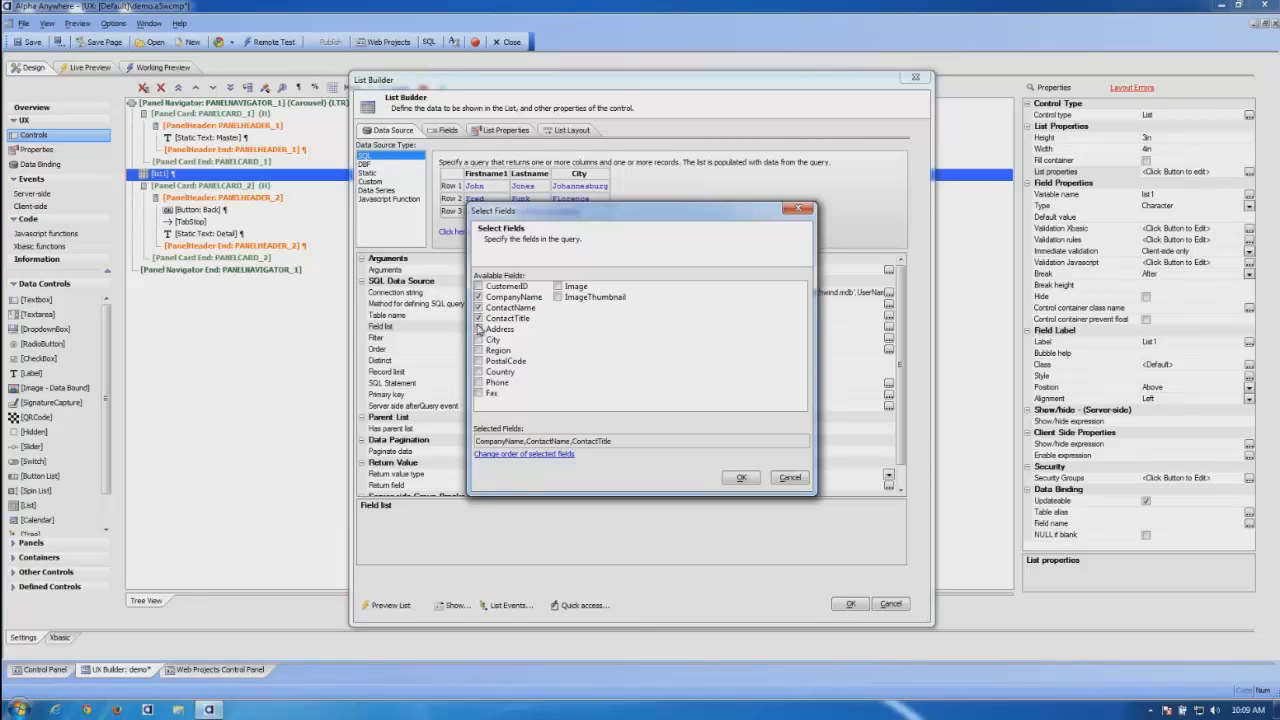
{"action": "left_click", "coordinate": [478, 329]}
{"action": "left_click", "coordinate": [479, 340]}
{"action": "left_click", "coordinate": [478, 361]}
{"action": "left_click", "coordinate": [478, 382]}
{"action": "left_click", "coordinate": [743, 479]}
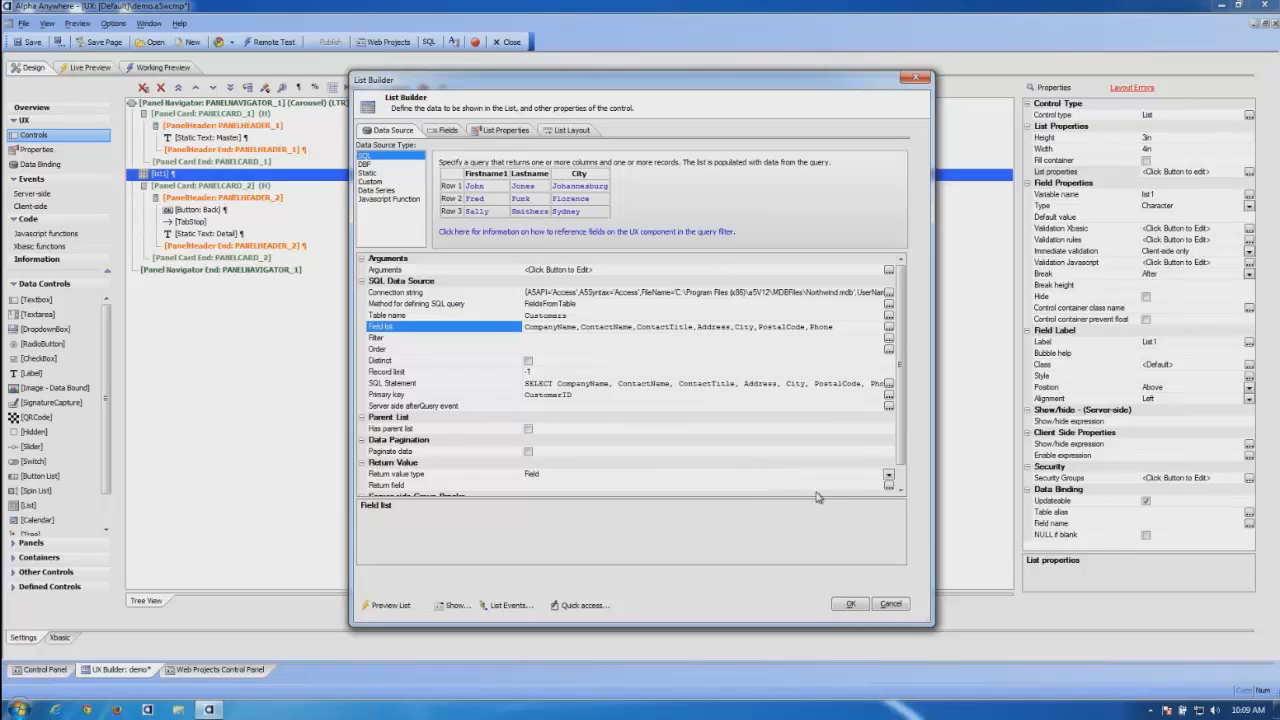
Step: Choose the return value type for the list's data source
{"action": "left_click_drag", "start_coordinate": [898, 447], "coordinate": [905, 468]}
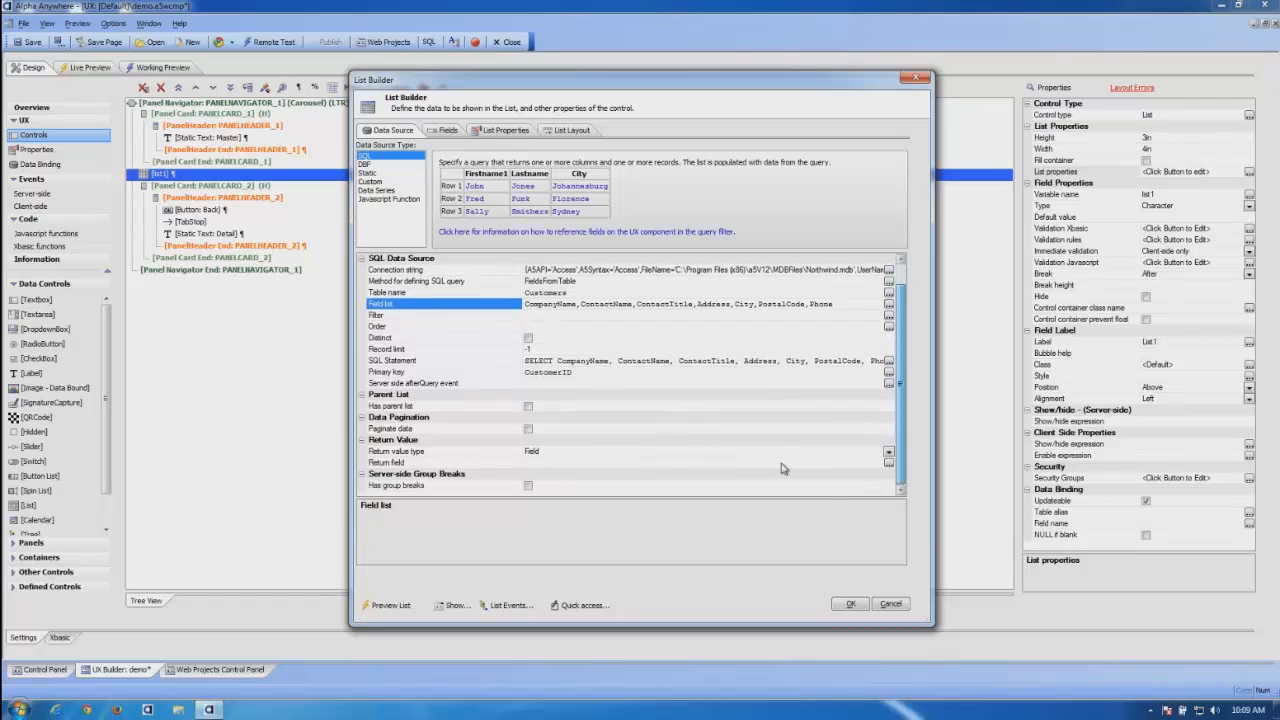
{"action": "left_click", "coordinate": [889, 452]}
{"action": "left_click", "coordinate": [552, 474]}
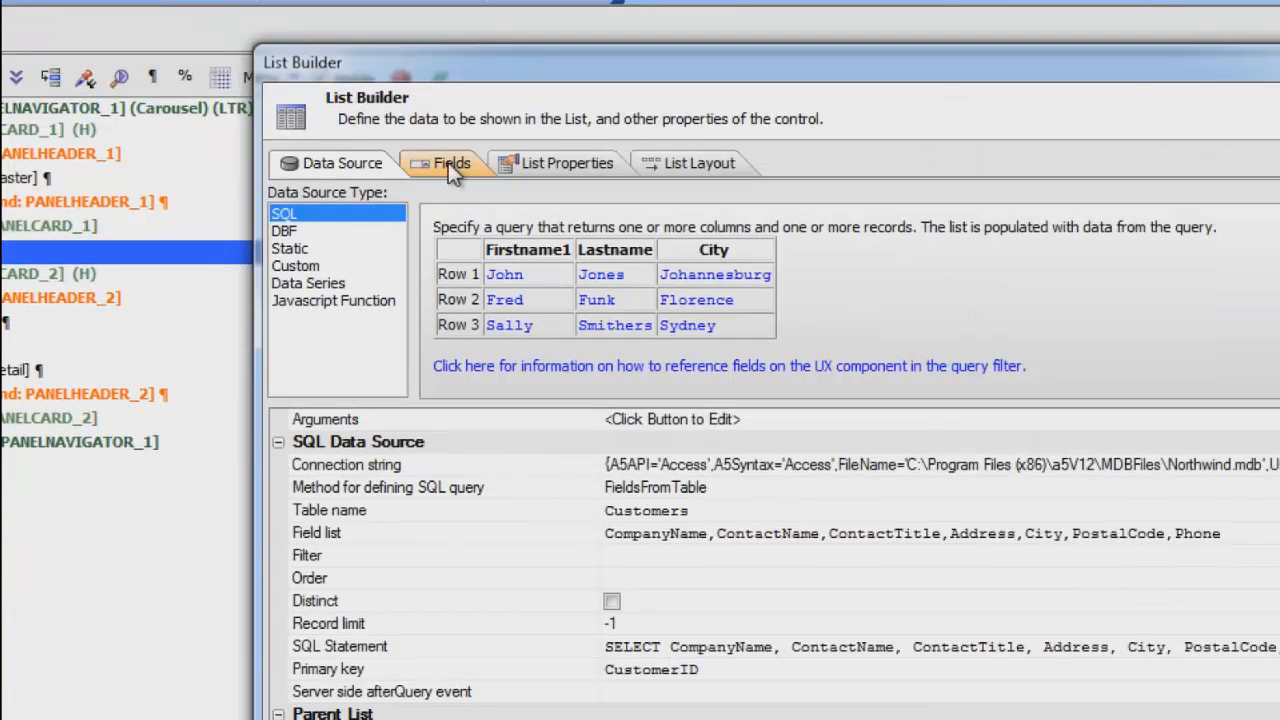
Step: Examine the individual properties of the list's fields, including ContactName, ContactTitle, Address and City
{"action": "left_click", "coordinate": [448, 162]}
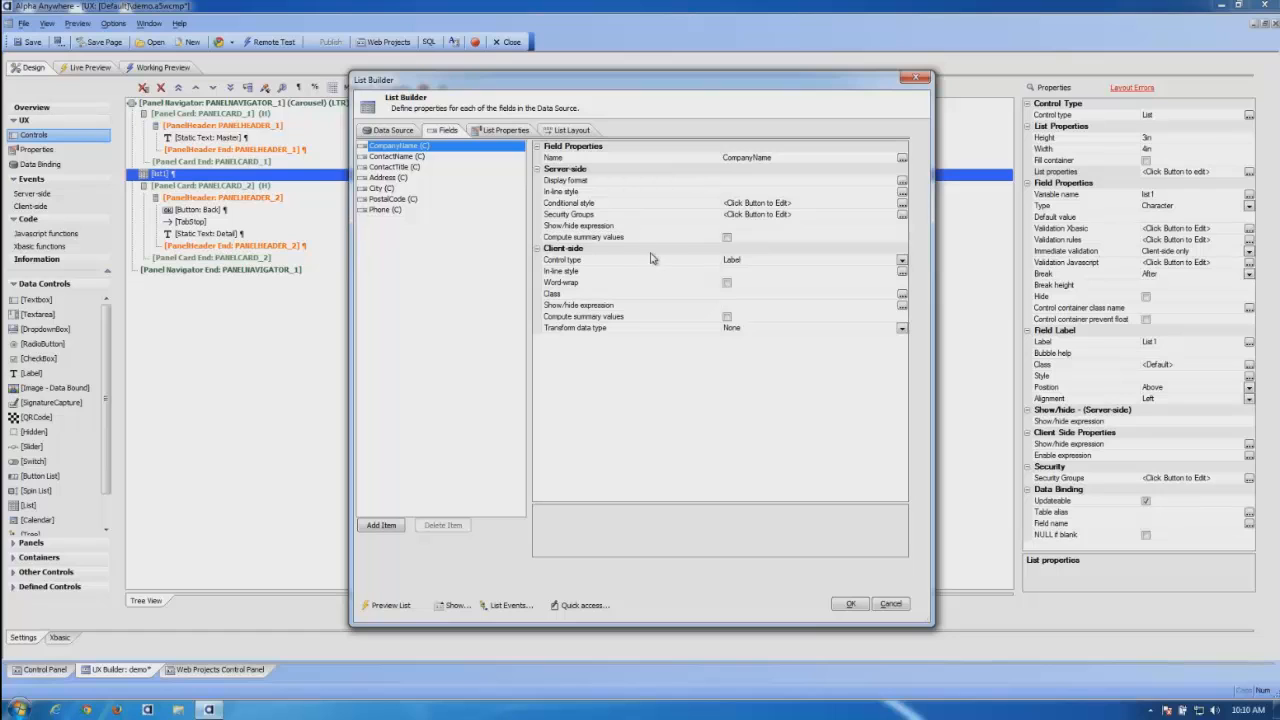
{"action": "left_click", "coordinate": [410, 158]}
{"action": "left_click", "coordinate": [400, 167]}
{"action": "left_click", "coordinate": [394, 178]}
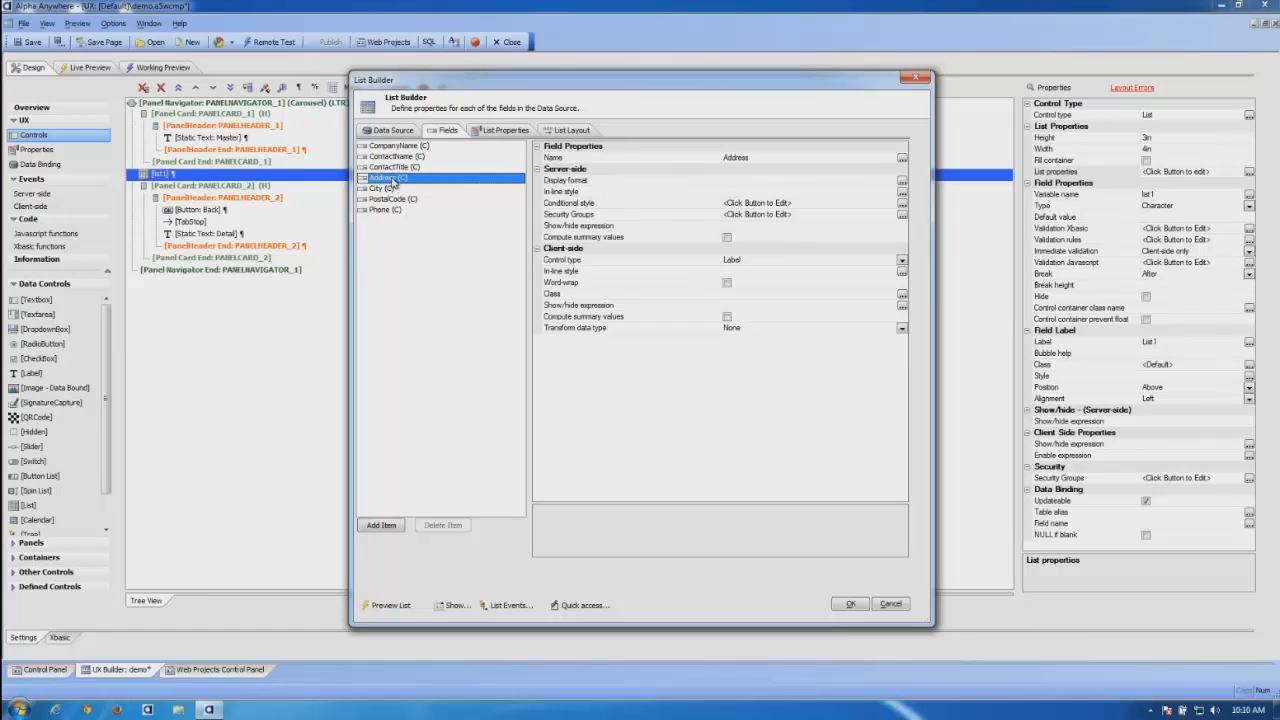
{"action": "left_click", "coordinate": [386, 189]}
{"action": "left_click", "coordinate": [390, 167]}
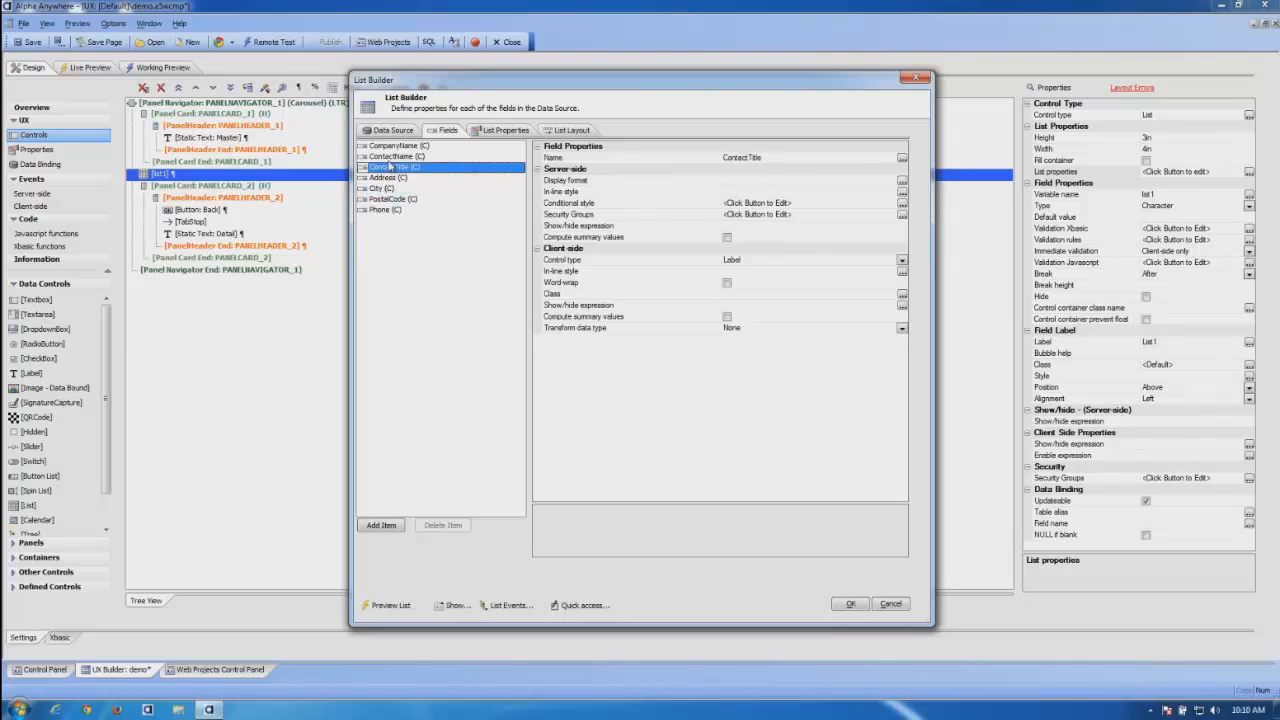
Step: Enable the Has Detail View property of the list
{"action": "left_click", "coordinate": [503, 131]}
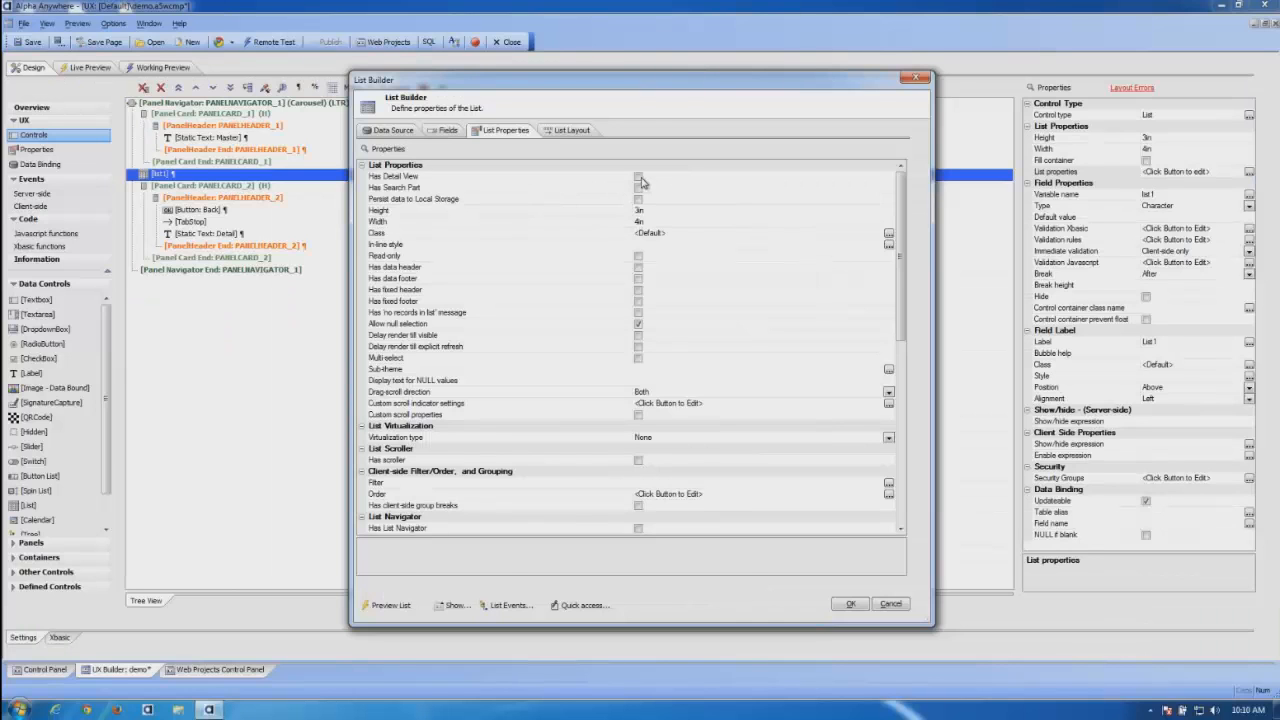
{"action": "left_click", "coordinate": [638, 176]}
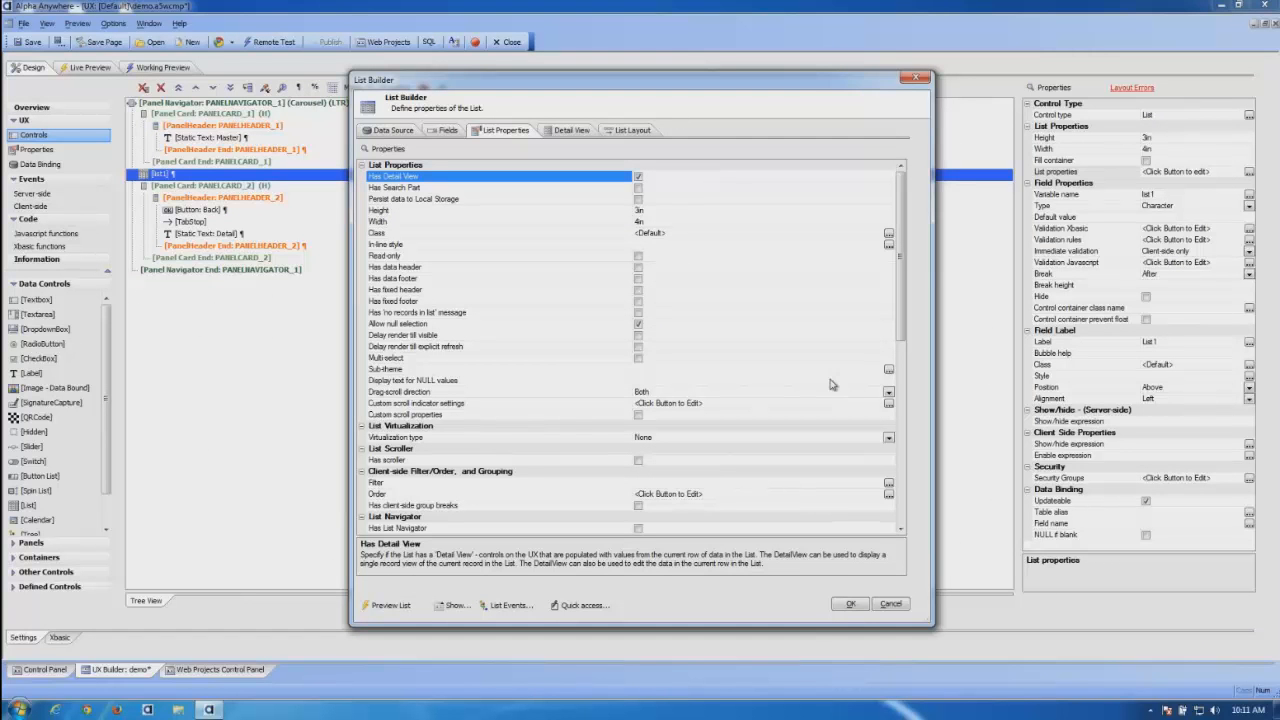
{"action": "left_click", "coordinate": [902, 524]}
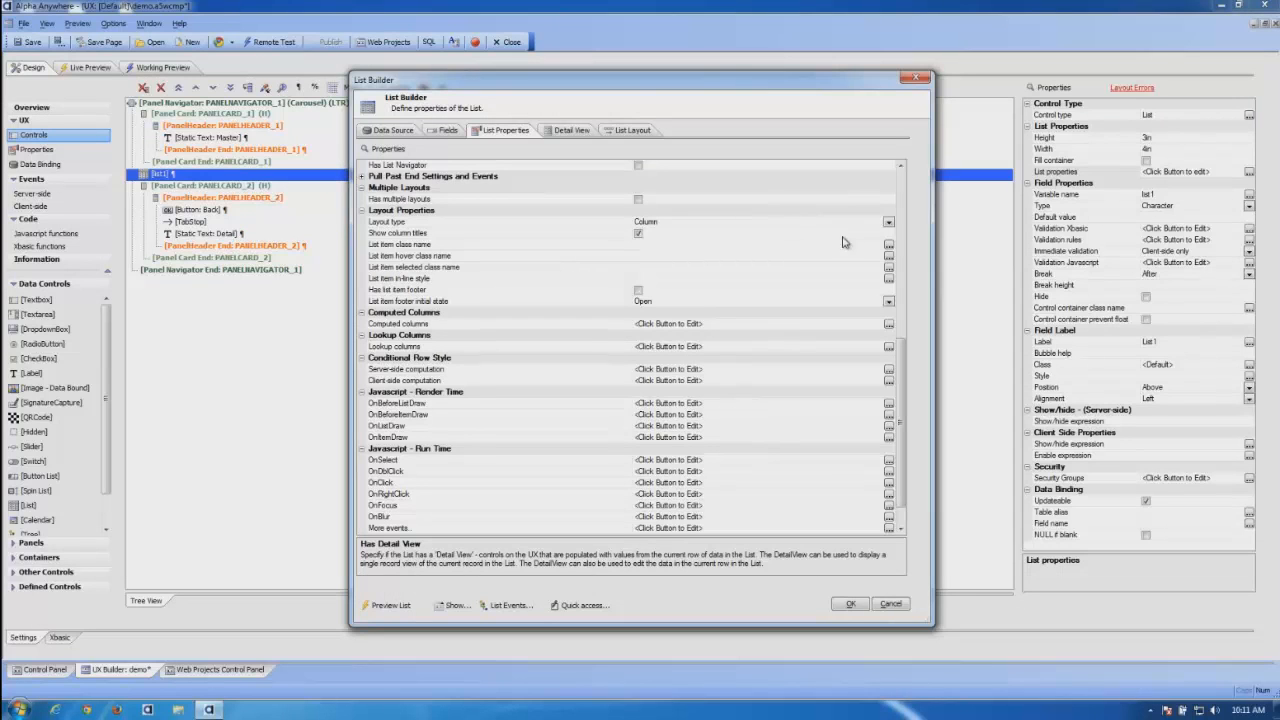
Step: Set the list's layout type to Freeform and map all detail view fields to new UX controls
{"action": "left_click", "coordinate": [888, 222]}
{"action": "left_click", "coordinate": [705, 244]}
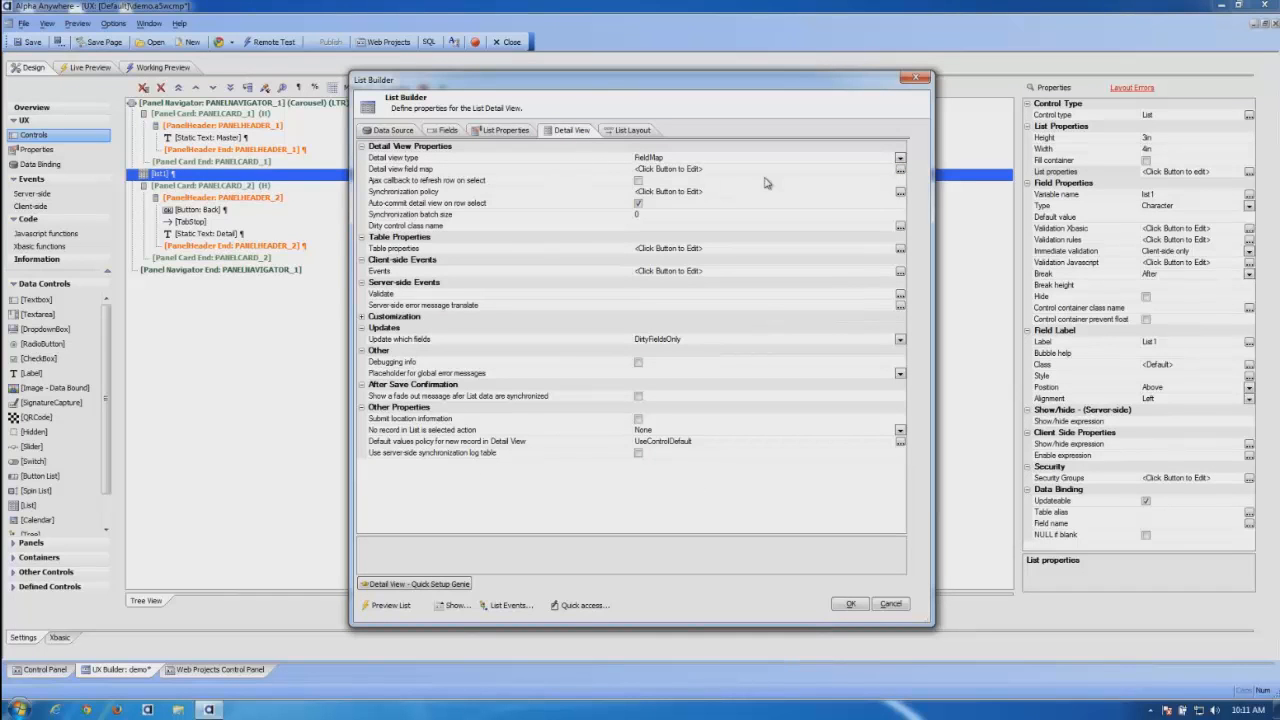
{"action": "left_click", "coordinate": [900, 170]}
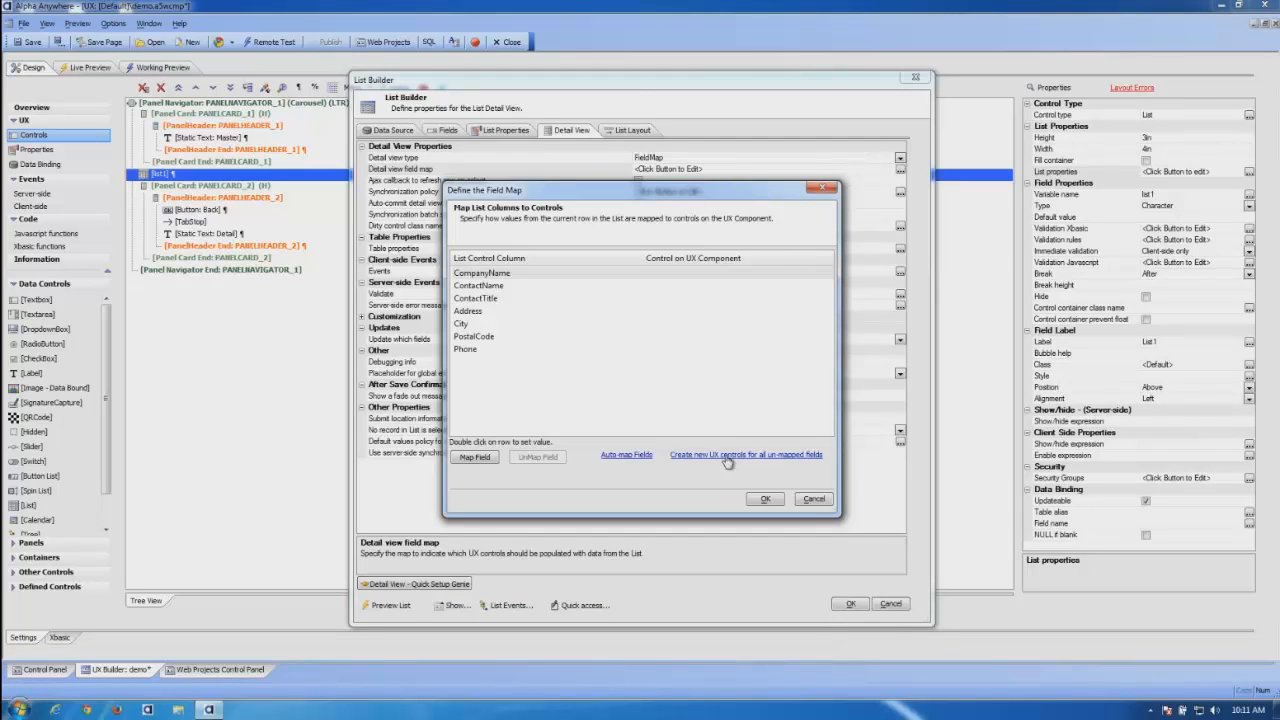
{"action": "left_click", "coordinate": [728, 458]}
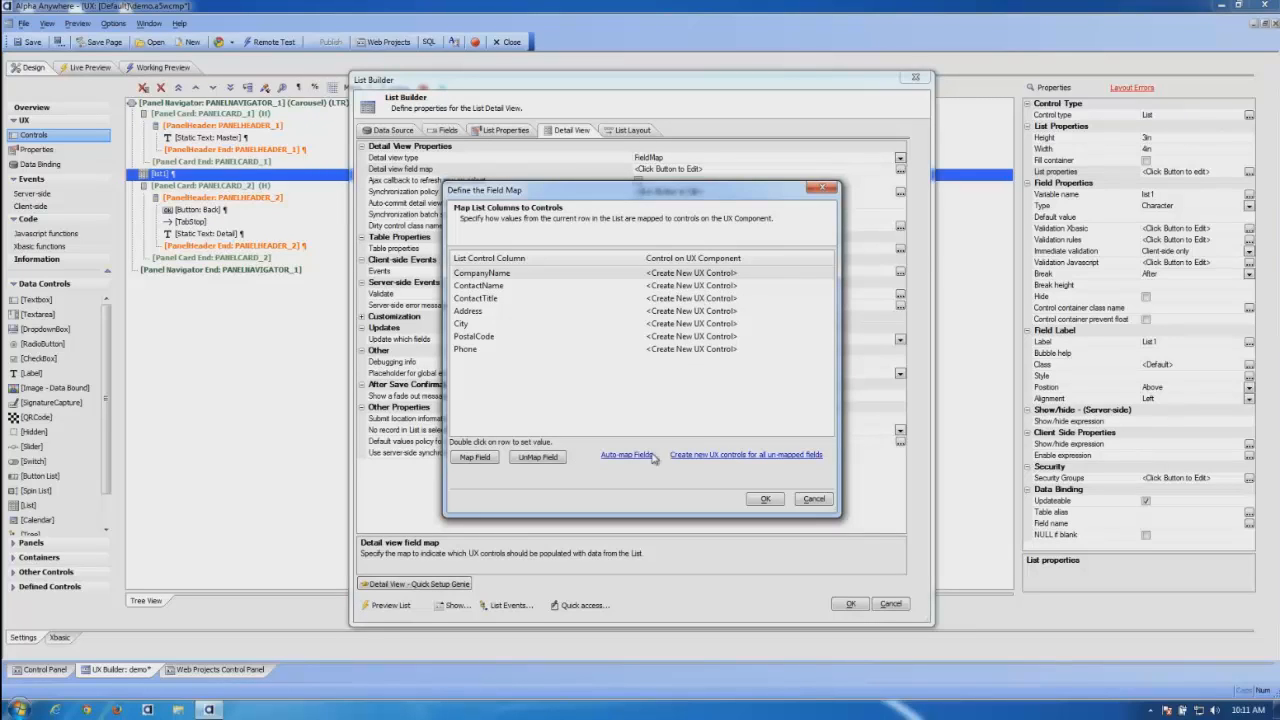
{"action": "left_click", "coordinate": [763, 500]}
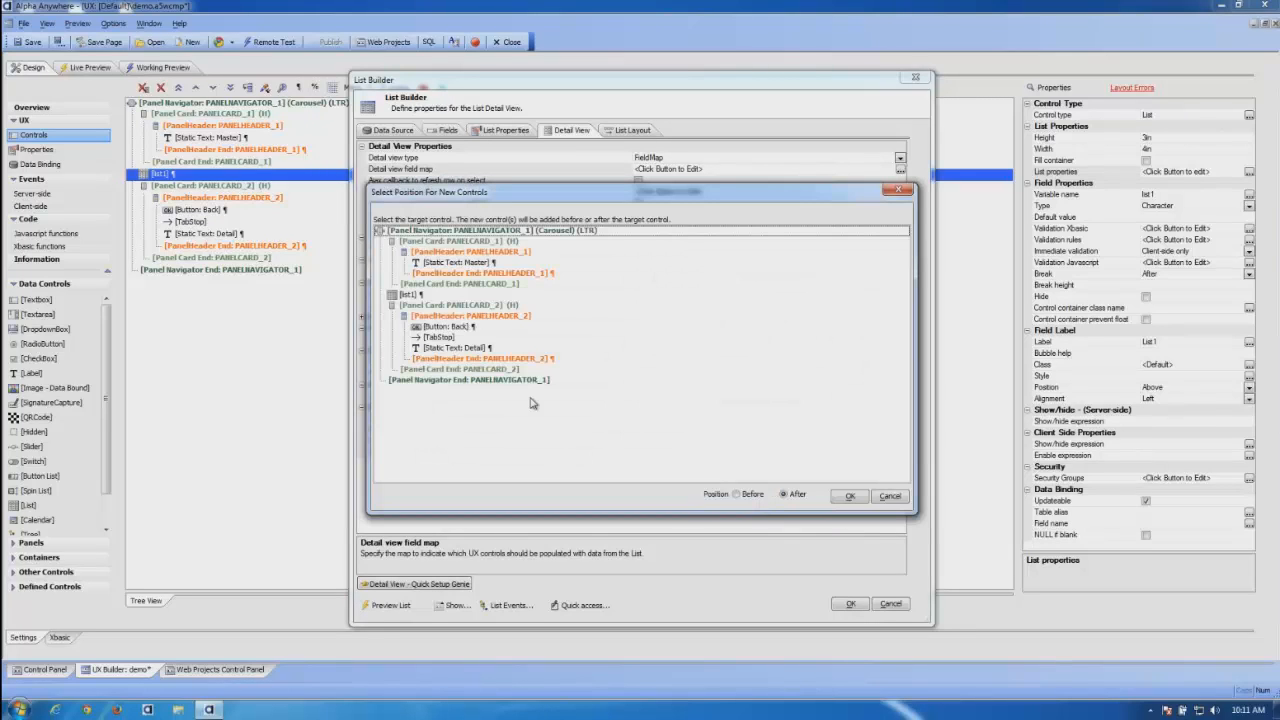
Step: Place the new detail controls after the end of PANELHEADER_2, wrapped in a Frame container with left-justified labels above
{"action": "left_click", "coordinate": [458, 358]}
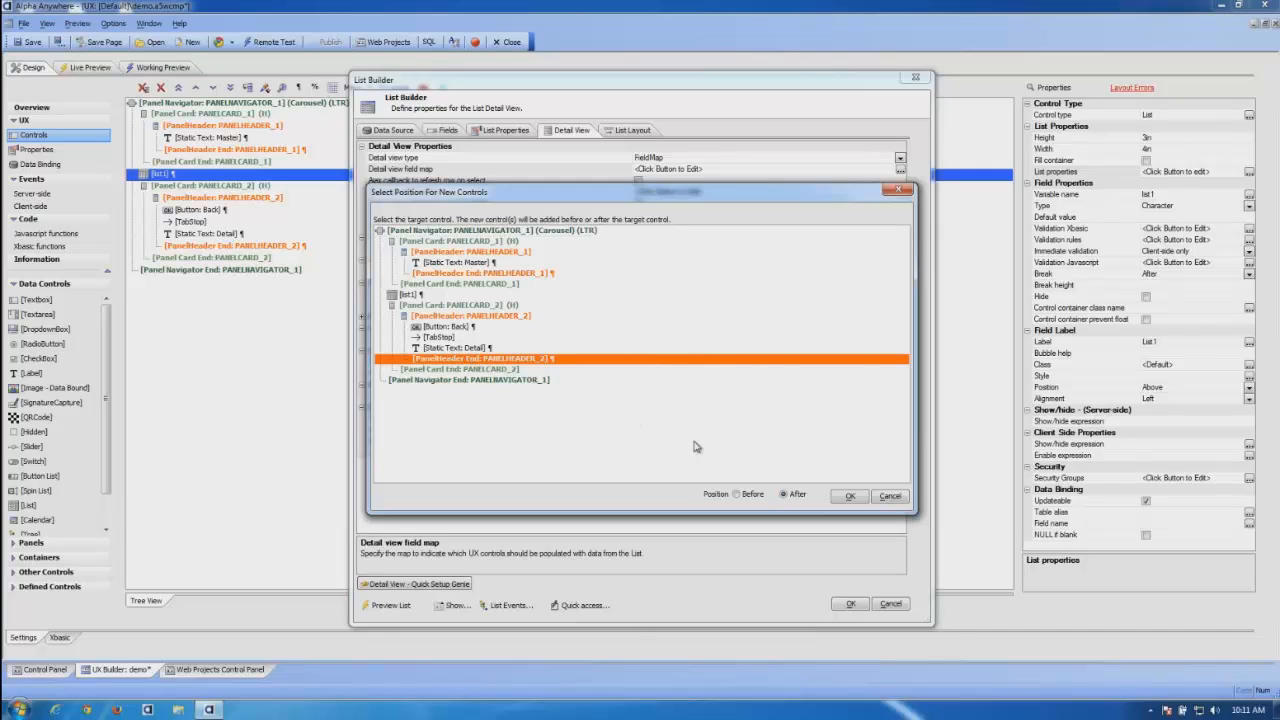
{"action": "left_click", "coordinate": [848, 497]}
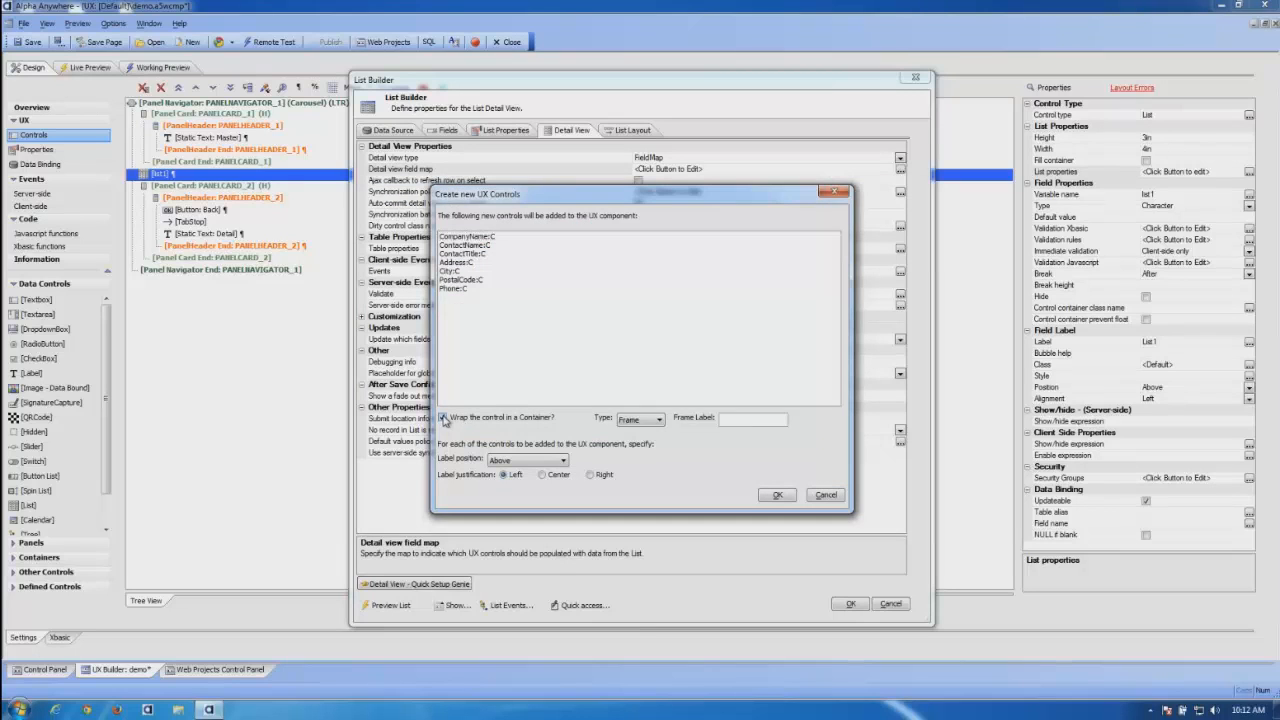
{"action": "left_click", "coordinate": [444, 419]}
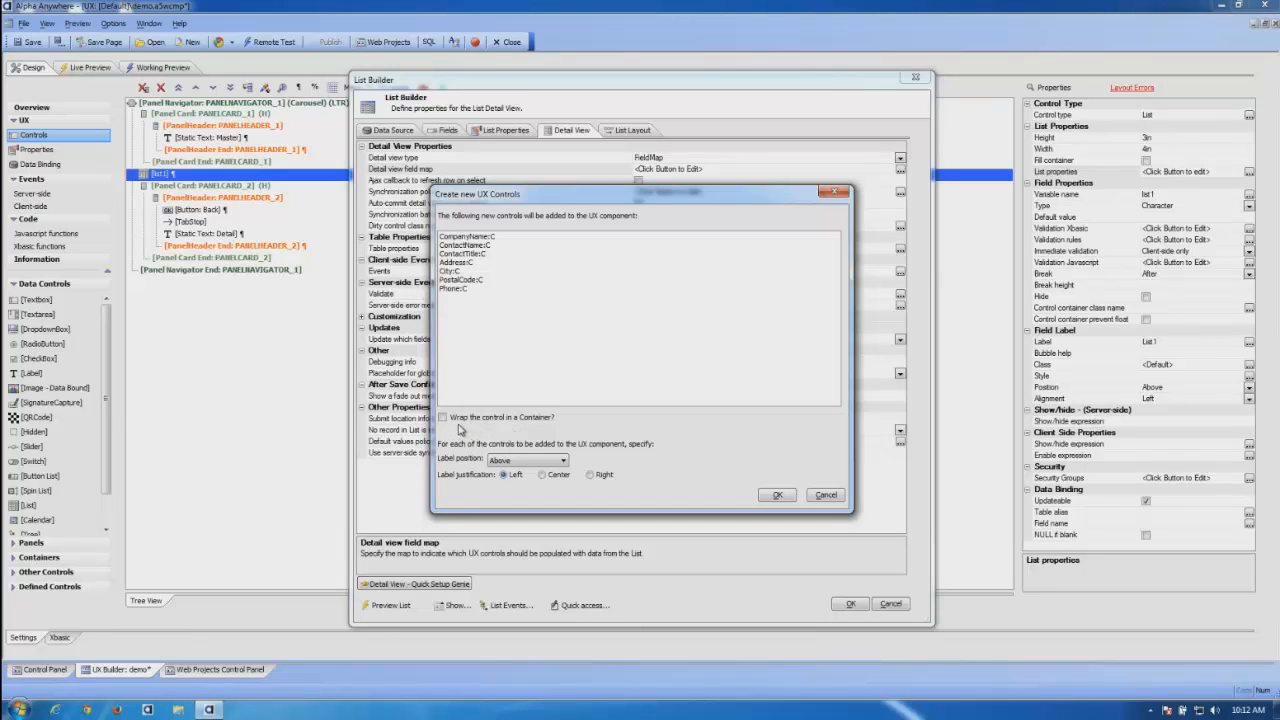
{"action": "left_click", "coordinate": [443, 418]}
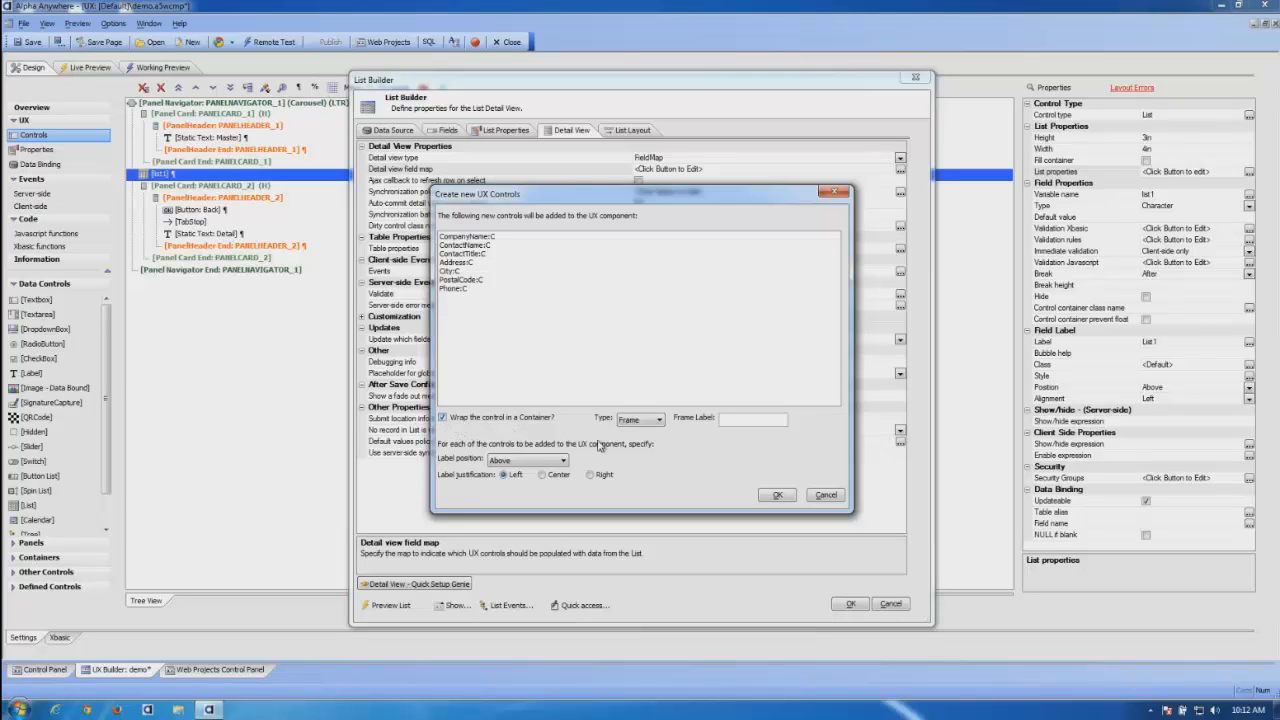
{"action": "left_click", "coordinate": [659, 421]}
{"action": "left_click", "coordinate": [660, 424]}
{"action": "left_click", "coordinate": [778, 495]}
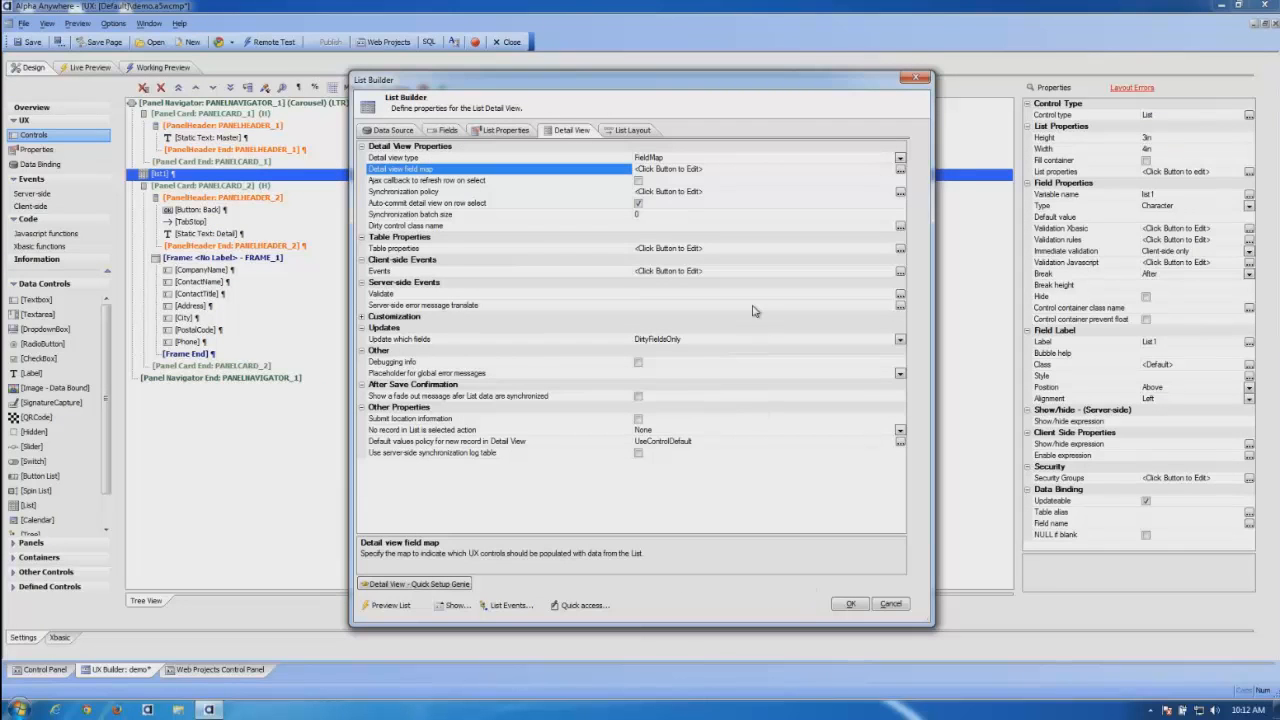
Step: Apply the pre-defined list template with only [[Level1]] and a disclosure icon, mapping [[Level1]] to the ContactName field
{"action": "left_click", "coordinate": [630, 131]}
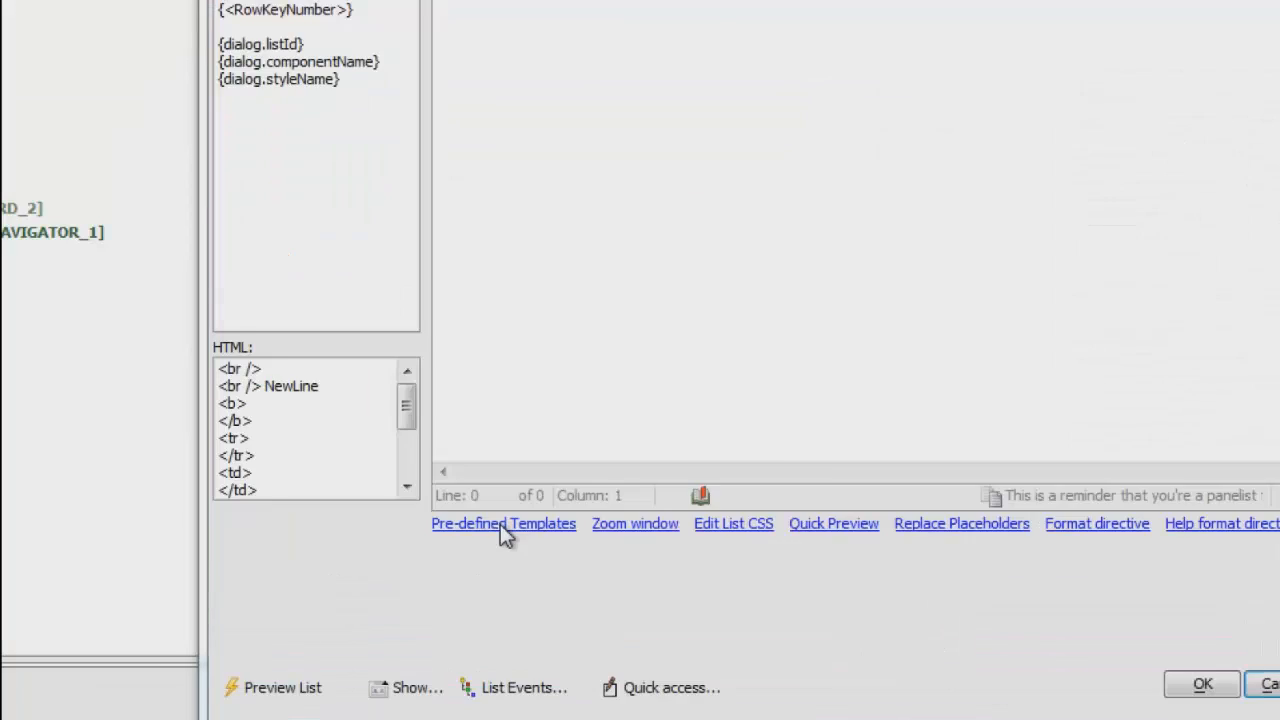
{"action": "left_click", "coordinate": [501, 527]}
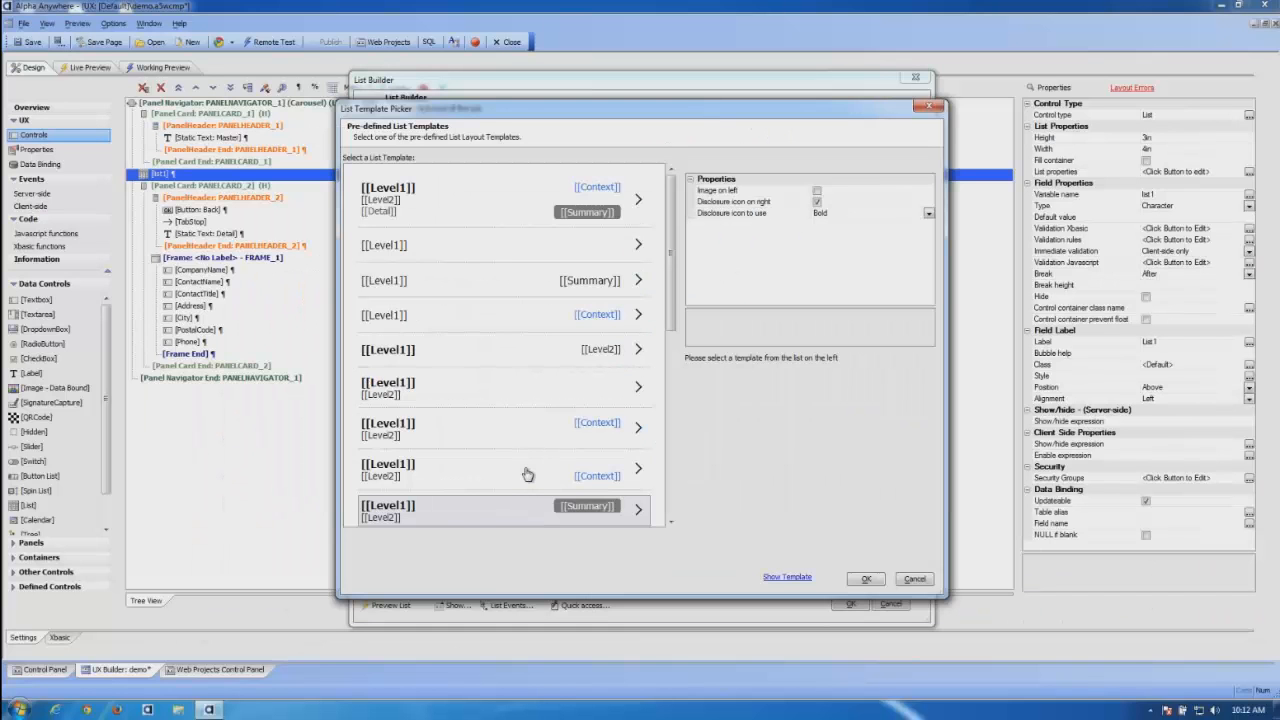
{"action": "left_click", "coordinate": [434, 248]}
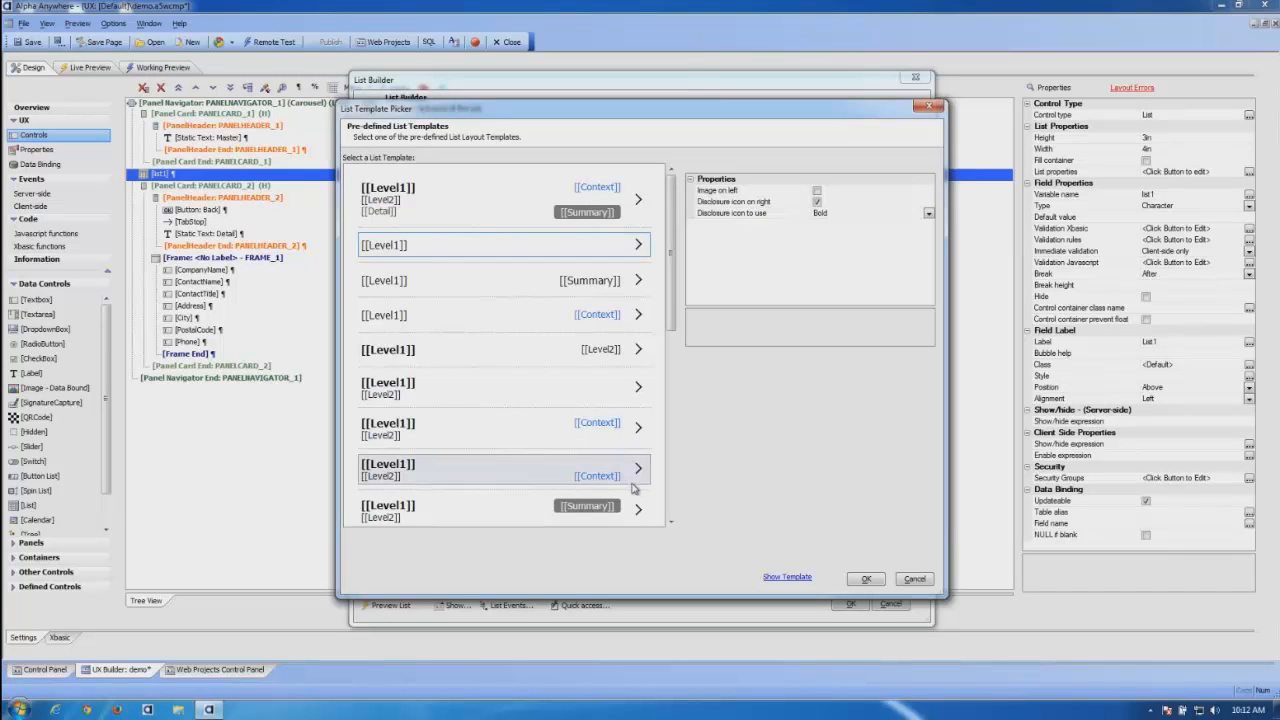
{"action": "left_click", "coordinate": [866, 579]}
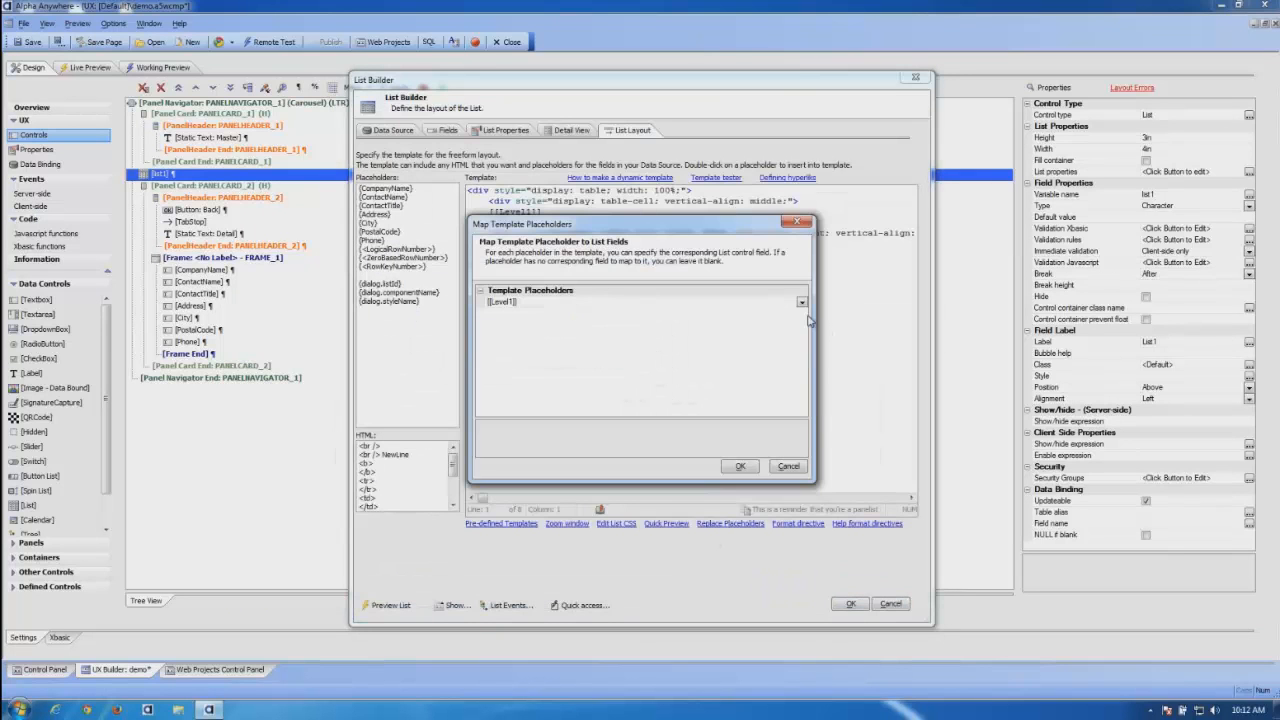
{"action": "left_click", "coordinate": [801, 302]}
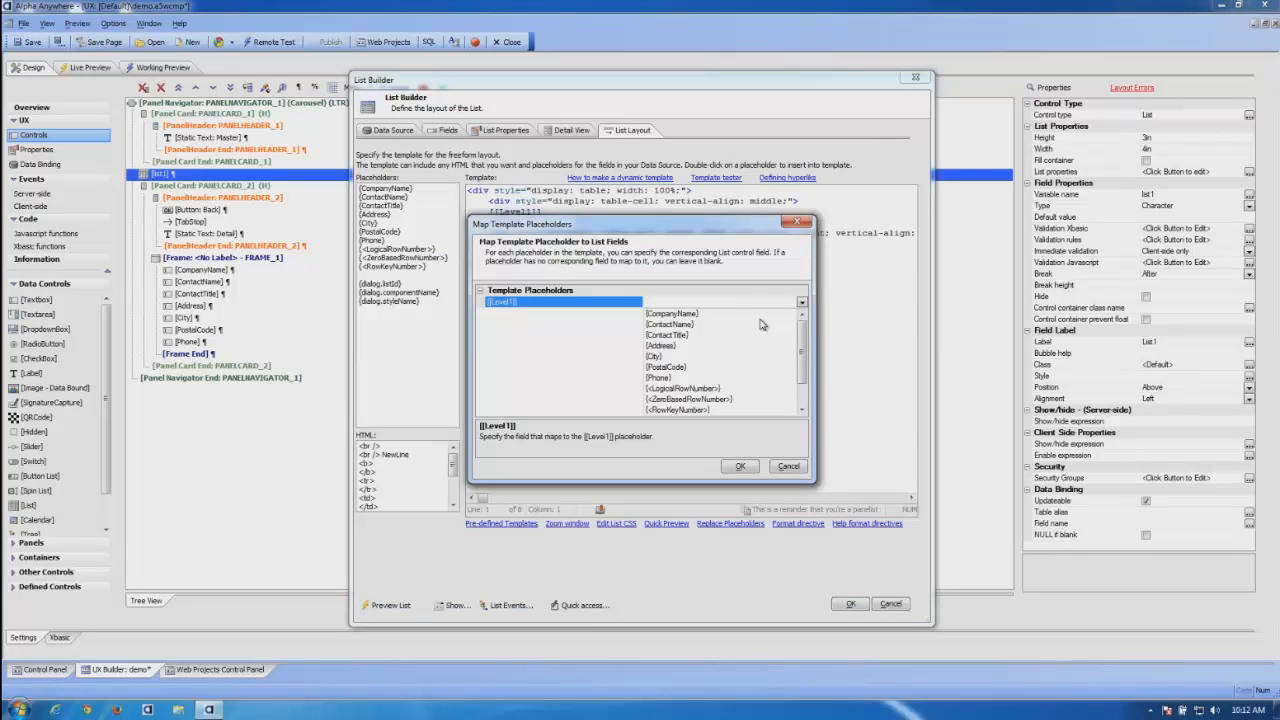
{"action": "left_click", "coordinate": [700, 324]}
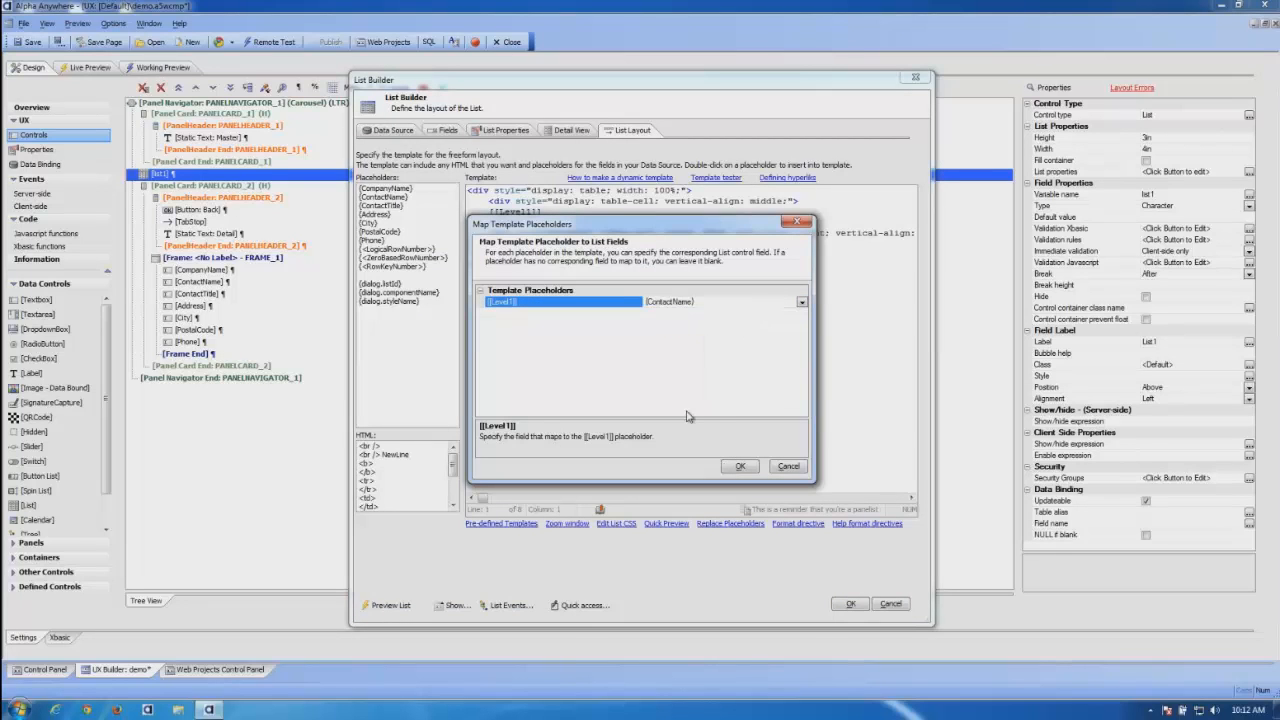
{"action": "left_click", "coordinate": [739, 468]}
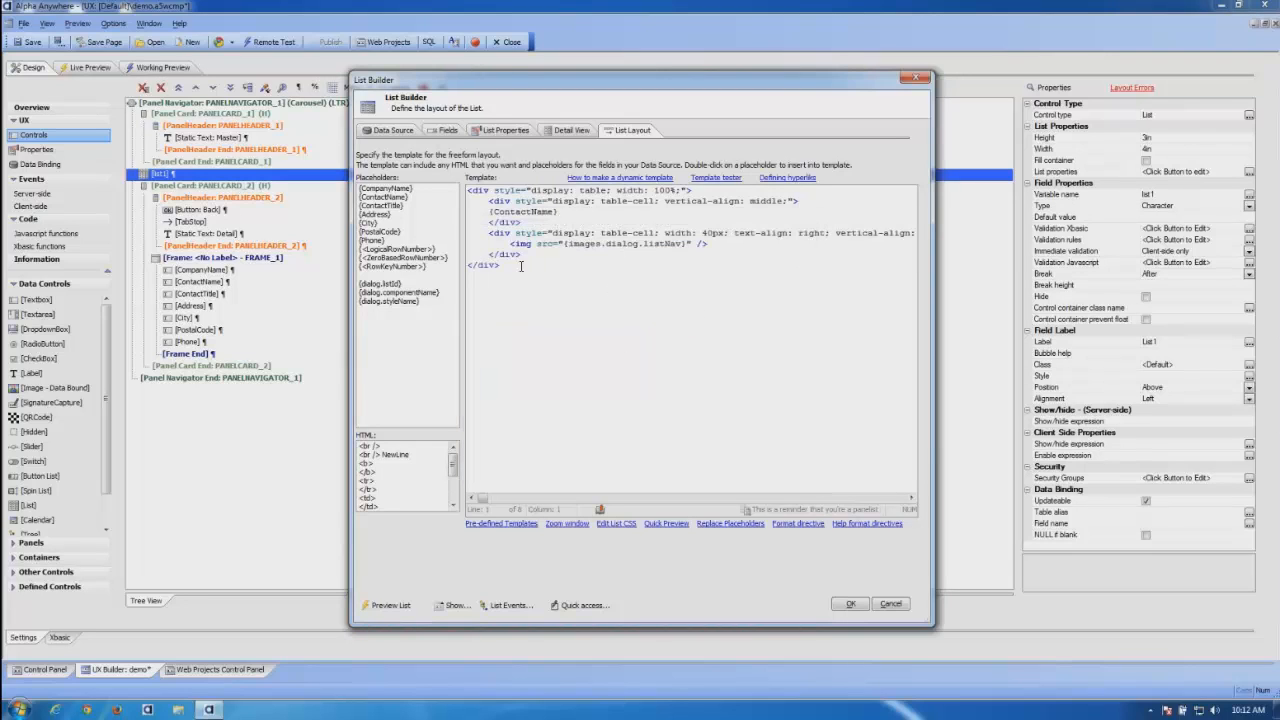
{"action": "left_click_drag", "start_coordinate": [500, 266], "coordinate": [466, 190]}
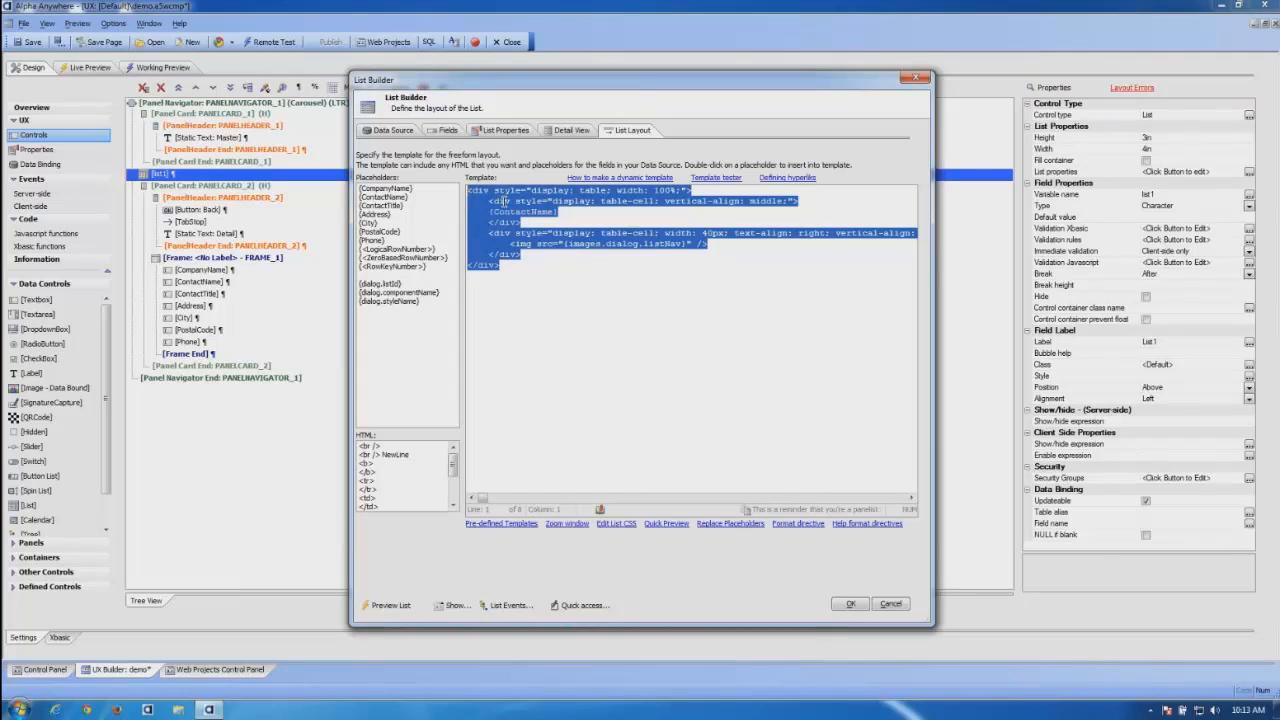
{"action": "double_click", "coordinate": [580, 214]}
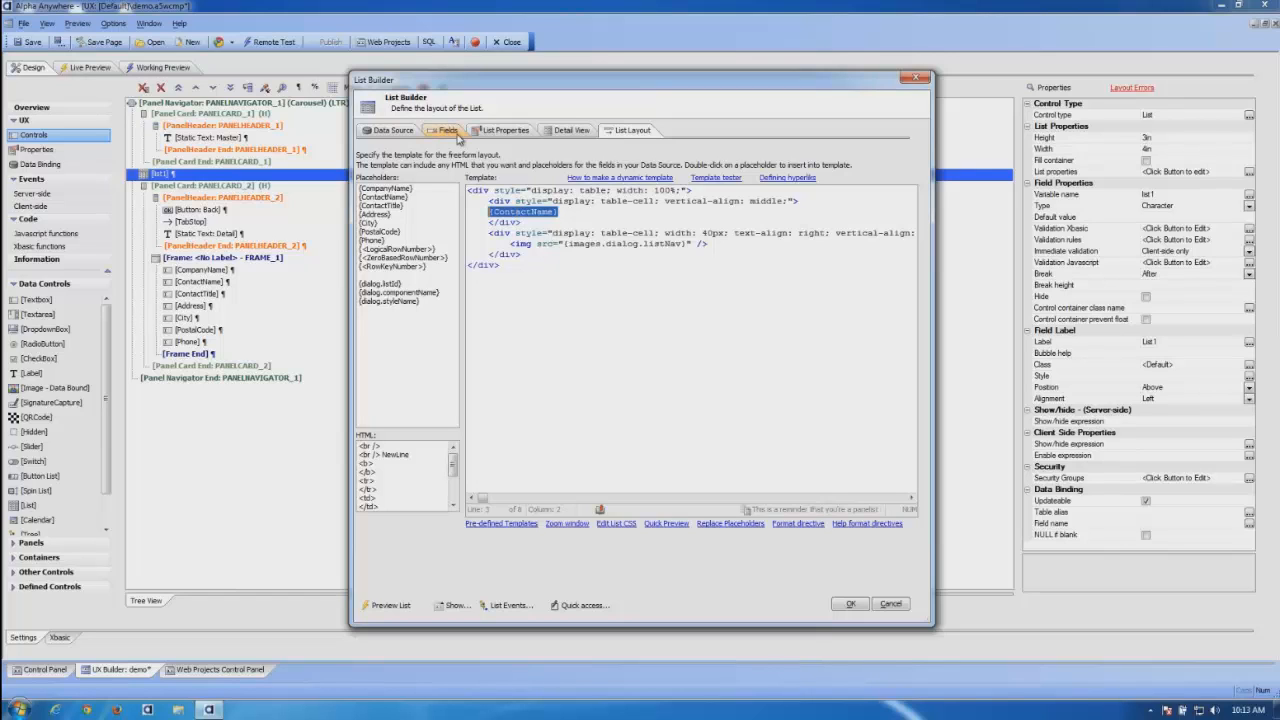
Step: Create a JavaScript action named showDetail from the list's onClick event
{"action": "left_click", "coordinate": [490, 137]}
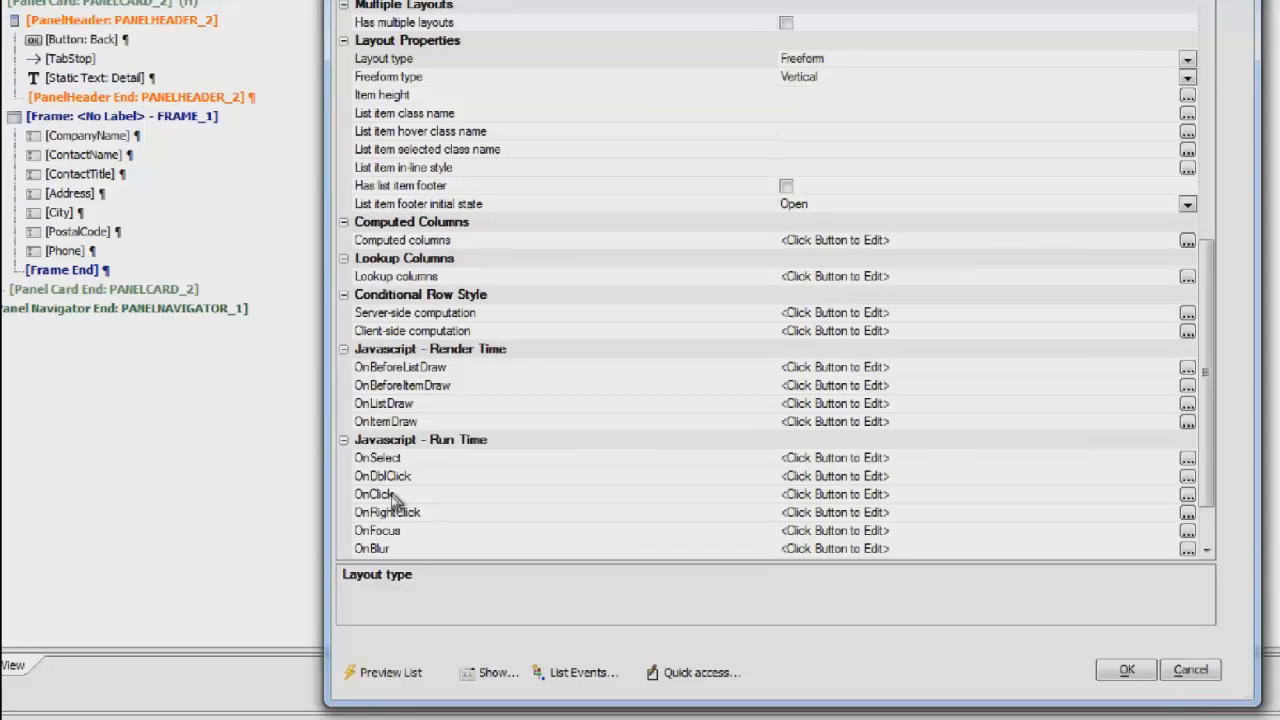
{"action": "left_click", "coordinate": [394, 494]}
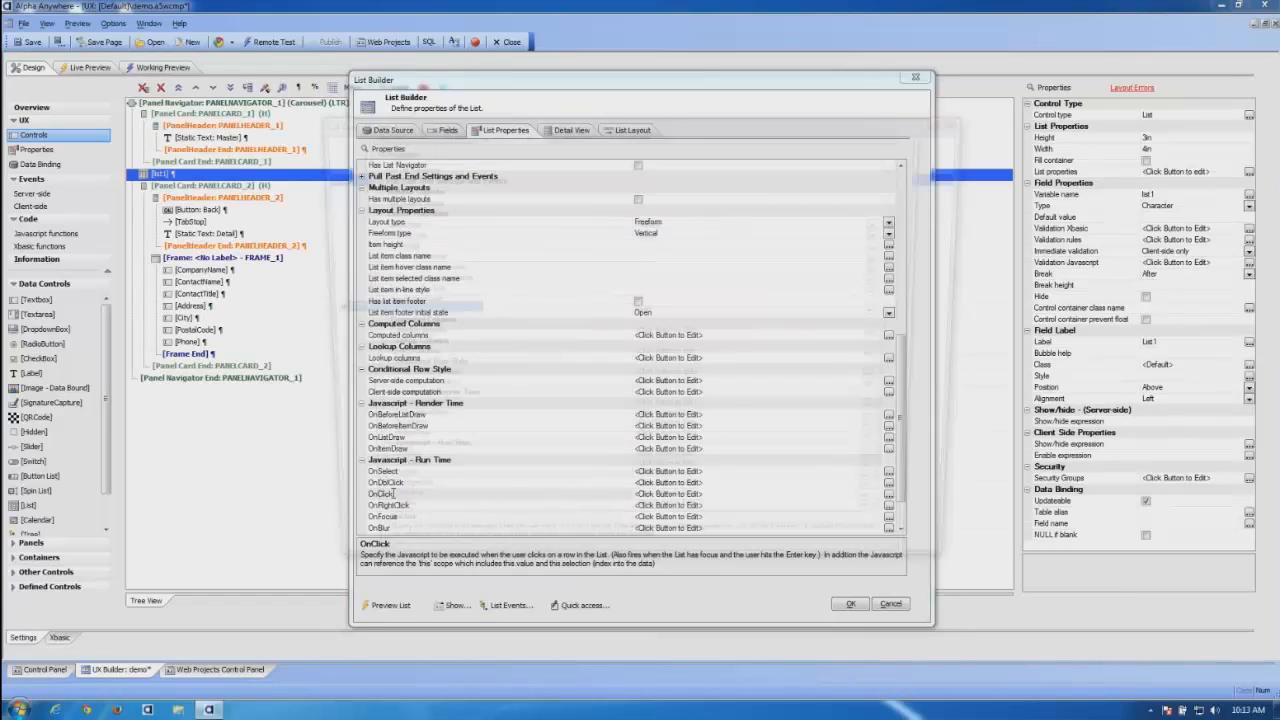
{"action": "double_click", "coordinate": [394, 494]}
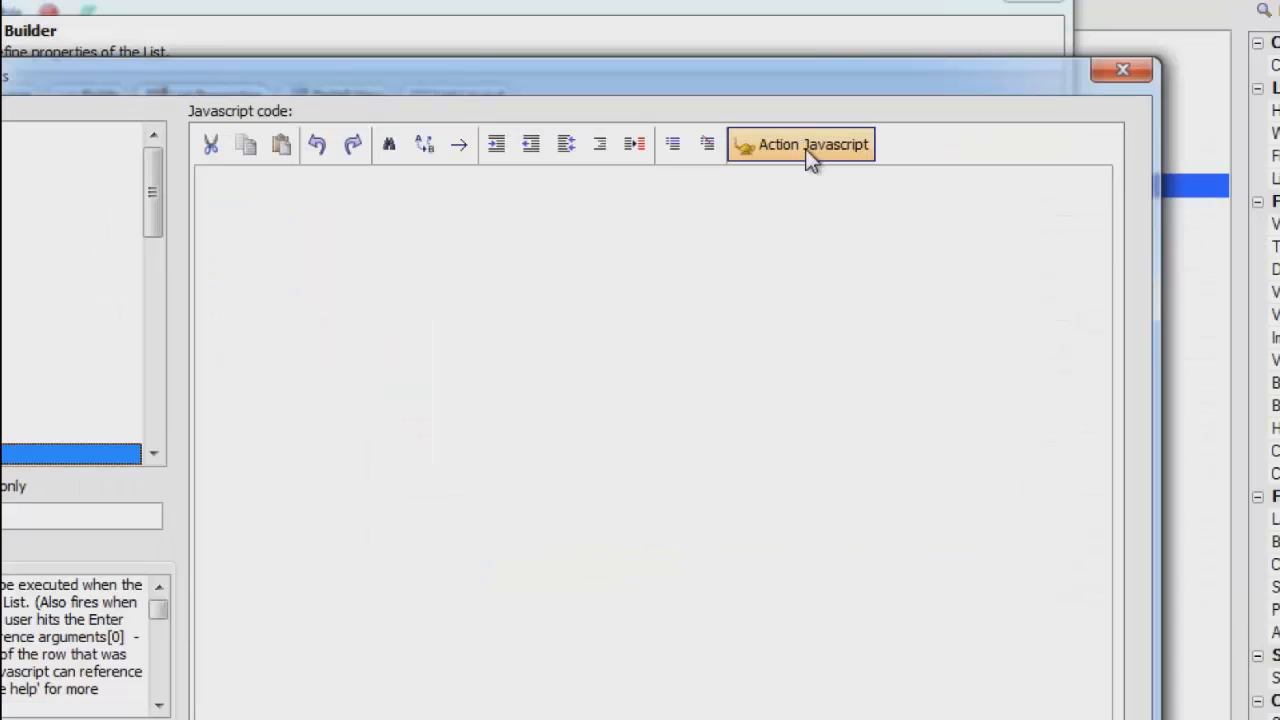
{"action": "left_click", "coordinate": [809, 155]}
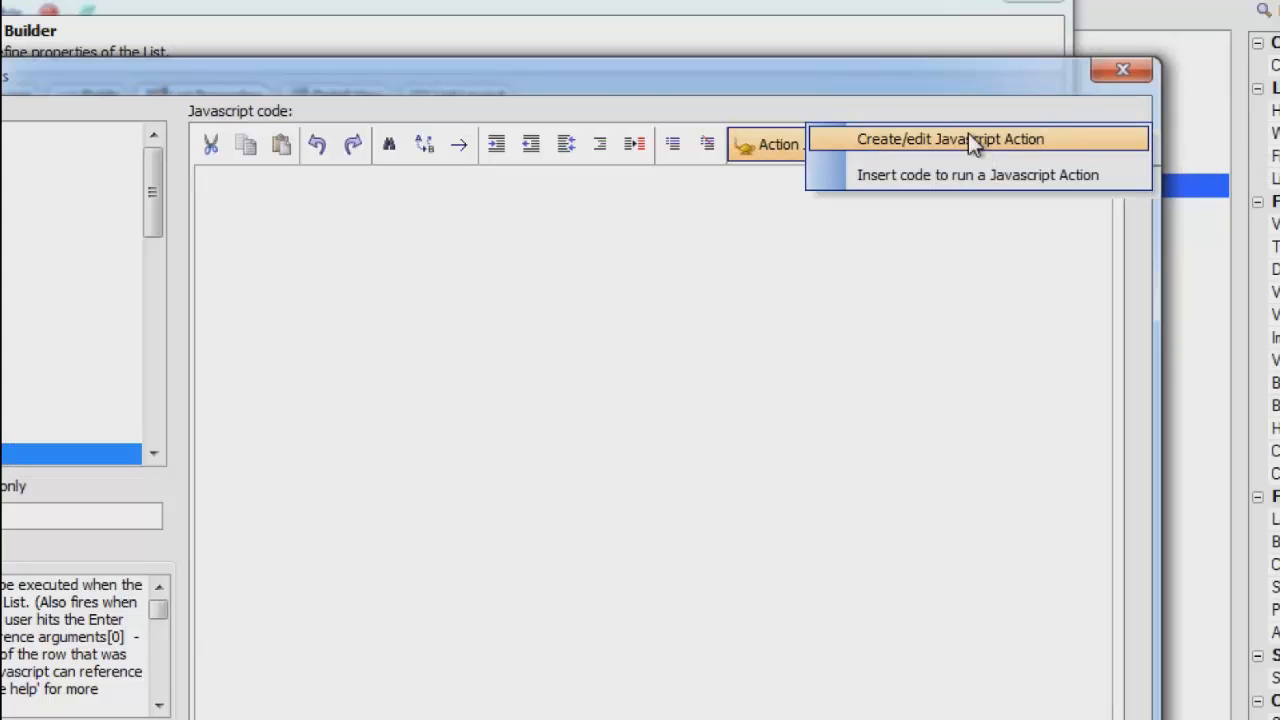
{"action": "left_click", "coordinate": [968, 136]}
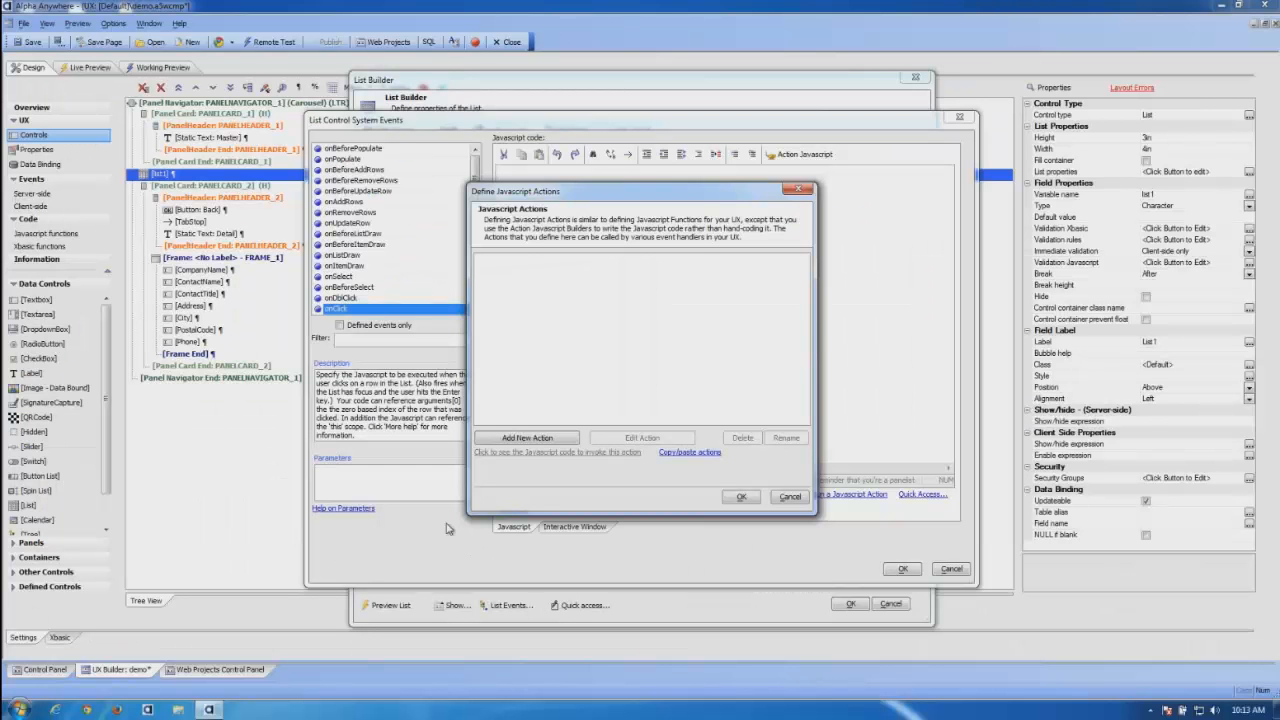
{"action": "left_click", "coordinate": [527, 439]}
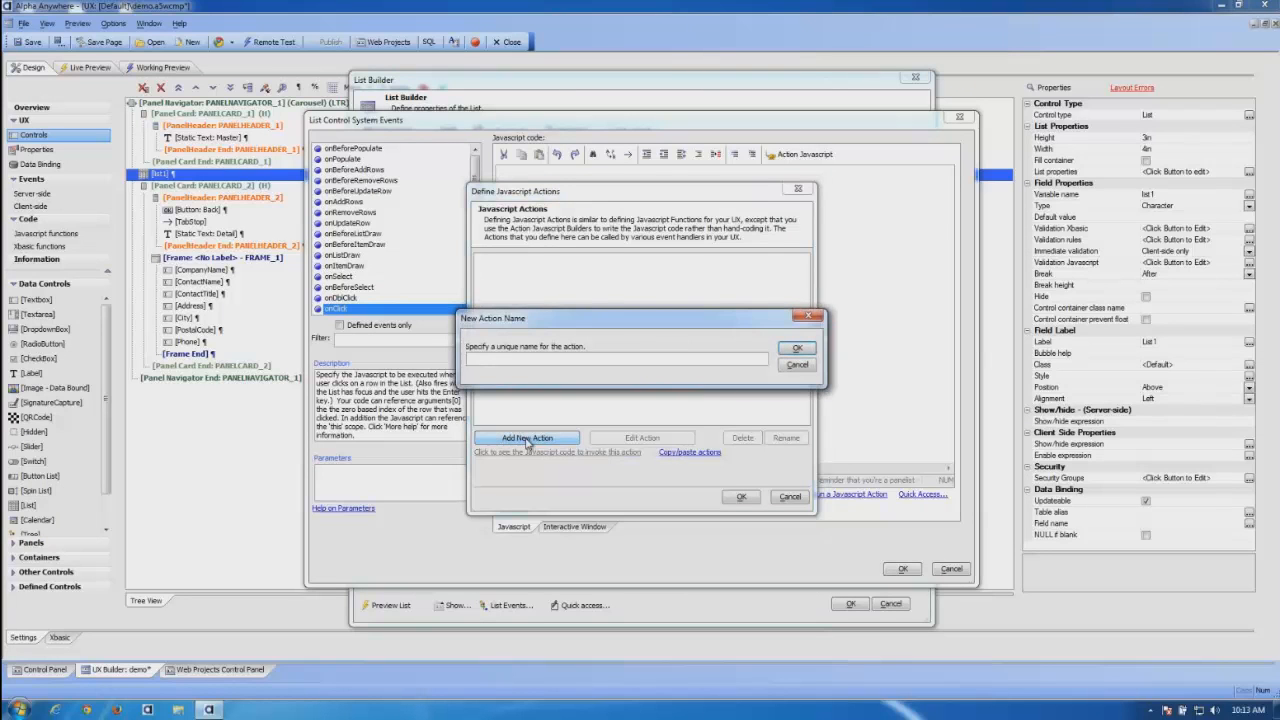
{"action": "type", "text": "showDetail"}
{"action": "left_click", "coordinate": [797, 348]}
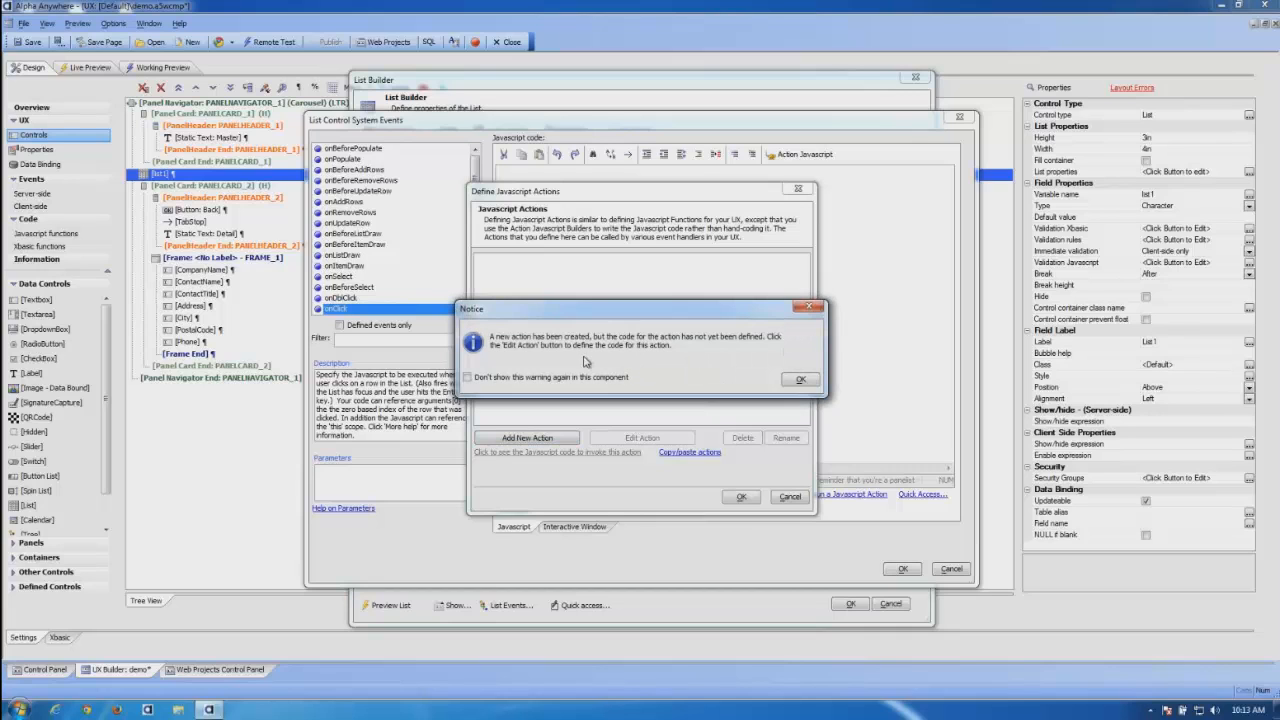
{"action": "left_click", "coordinate": [799, 380]}
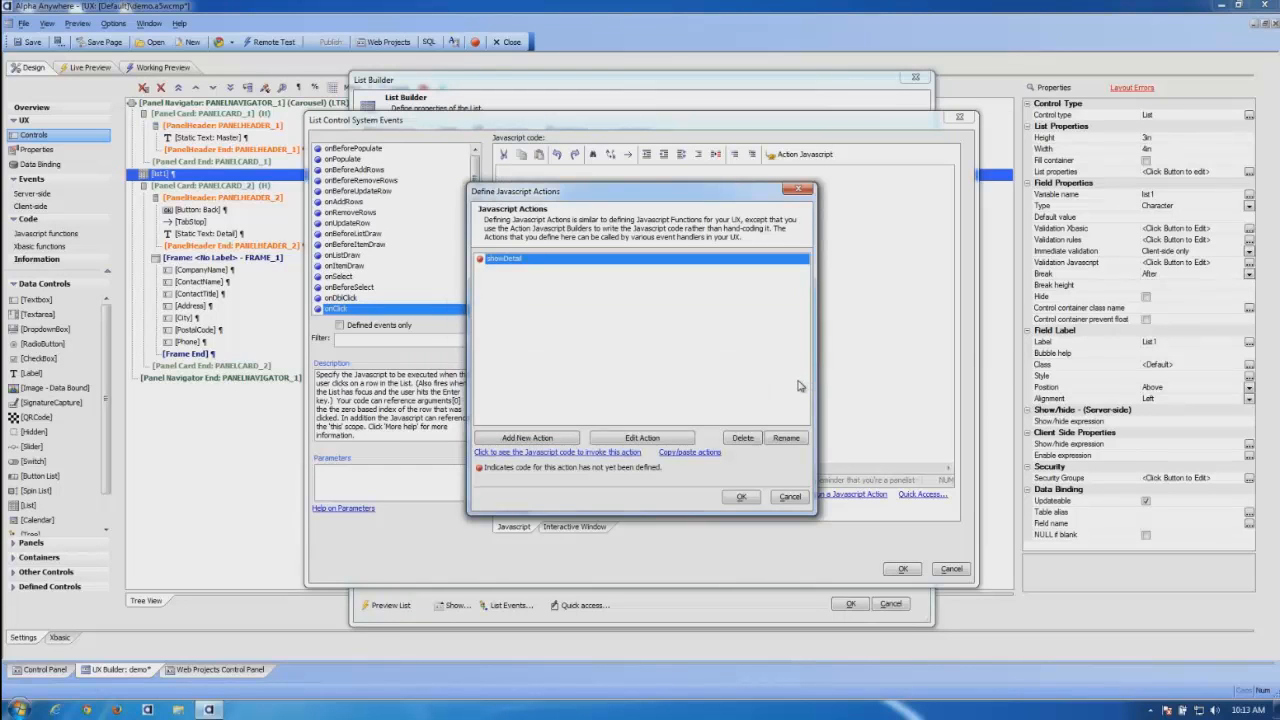
Step: Filter the available actions by "ux" and add "Populate controls in an UNBOUND UX component with data from a table" to showDetail
{"action": "left_click", "coordinate": [668, 434]}
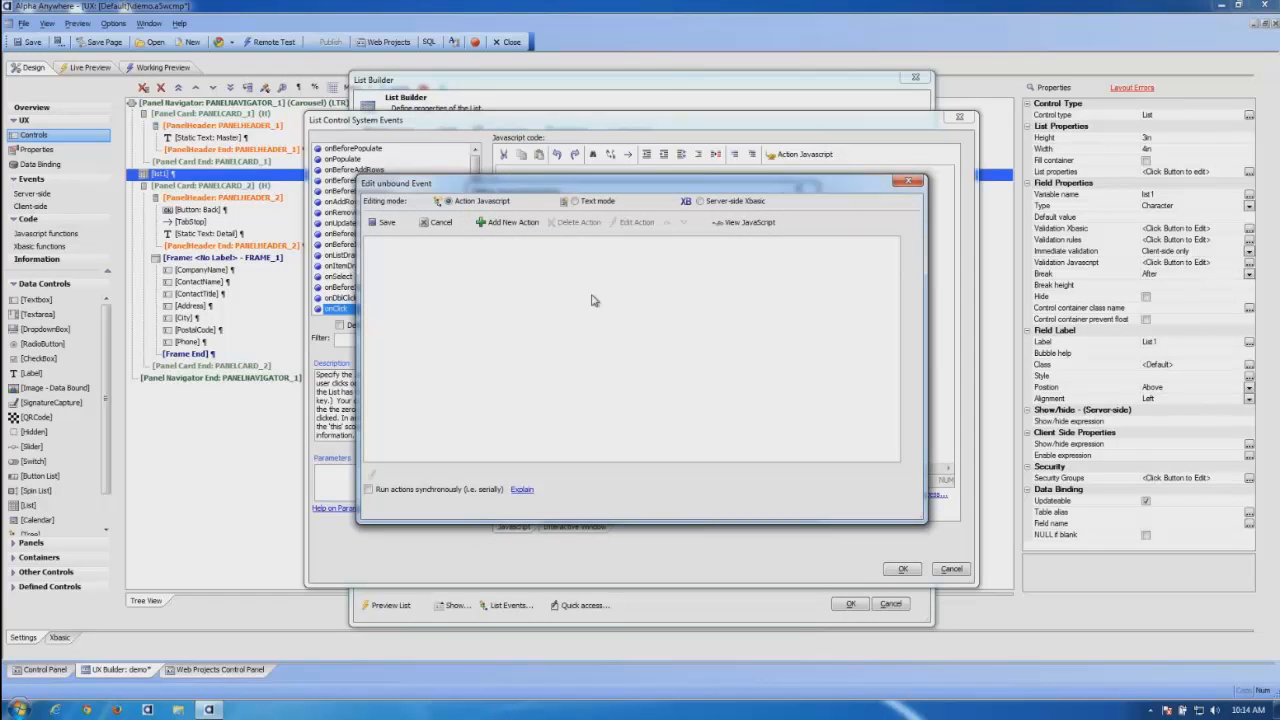
{"action": "left_click", "coordinate": [502, 232]}
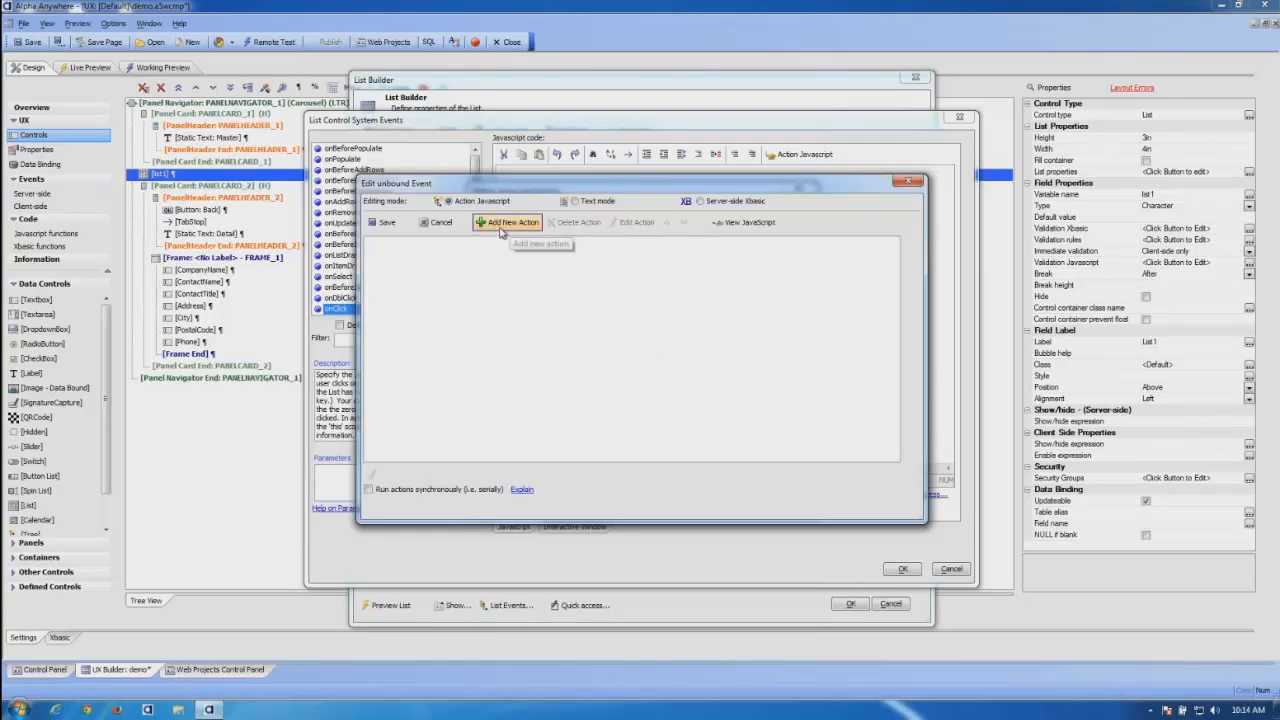
{"action": "left_click", "coordinate": [503, 229]}
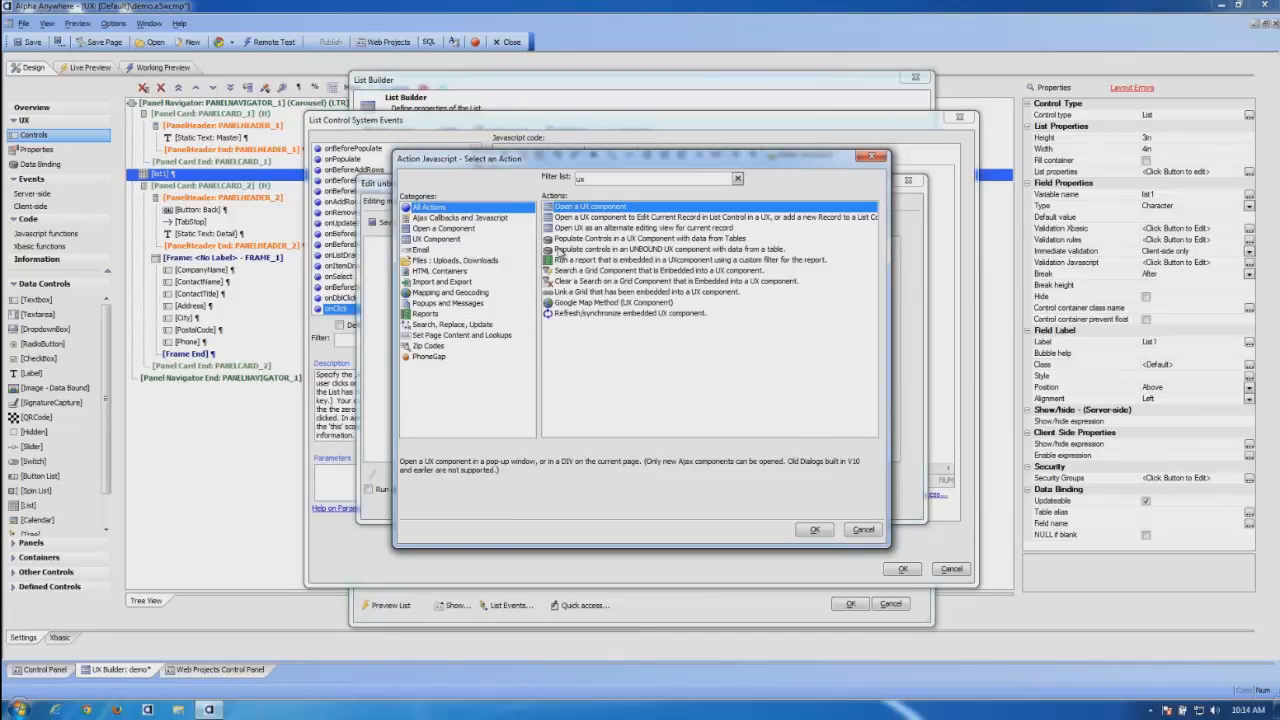
{"action": "left_click", "coordinate": [567, 249]}
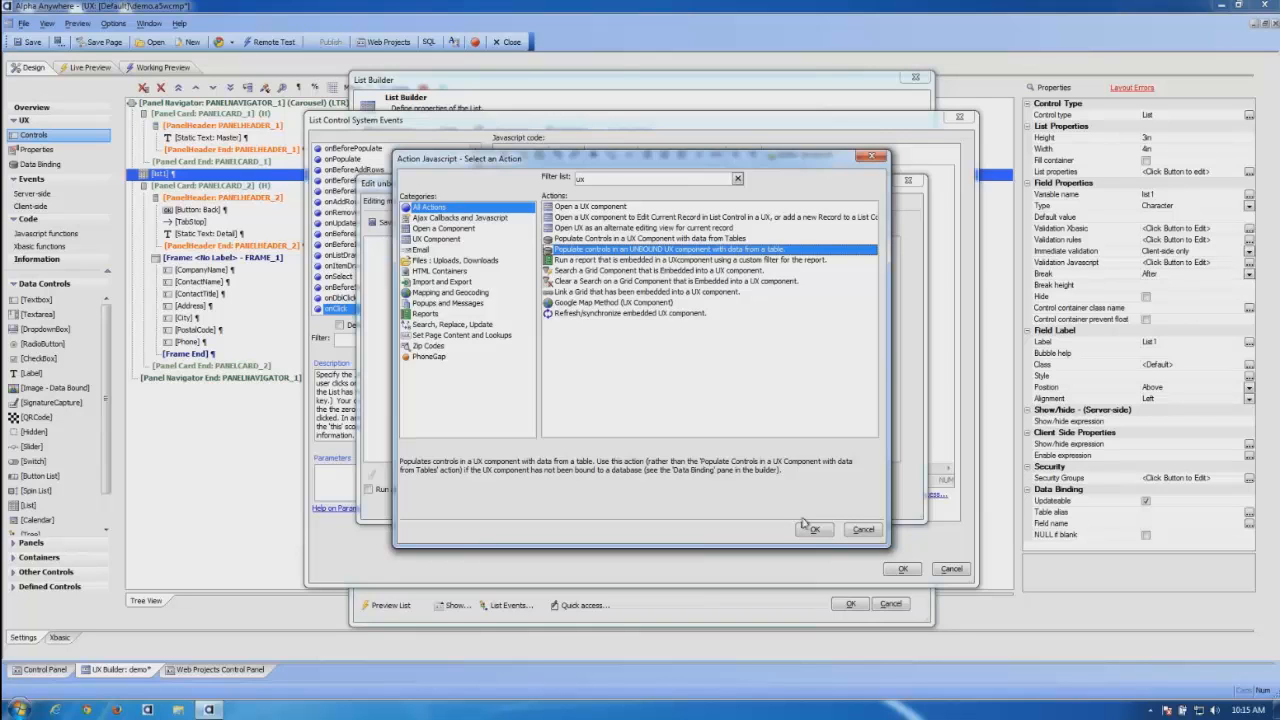
{"action": "left_click", "coordinate": [806, 527]}
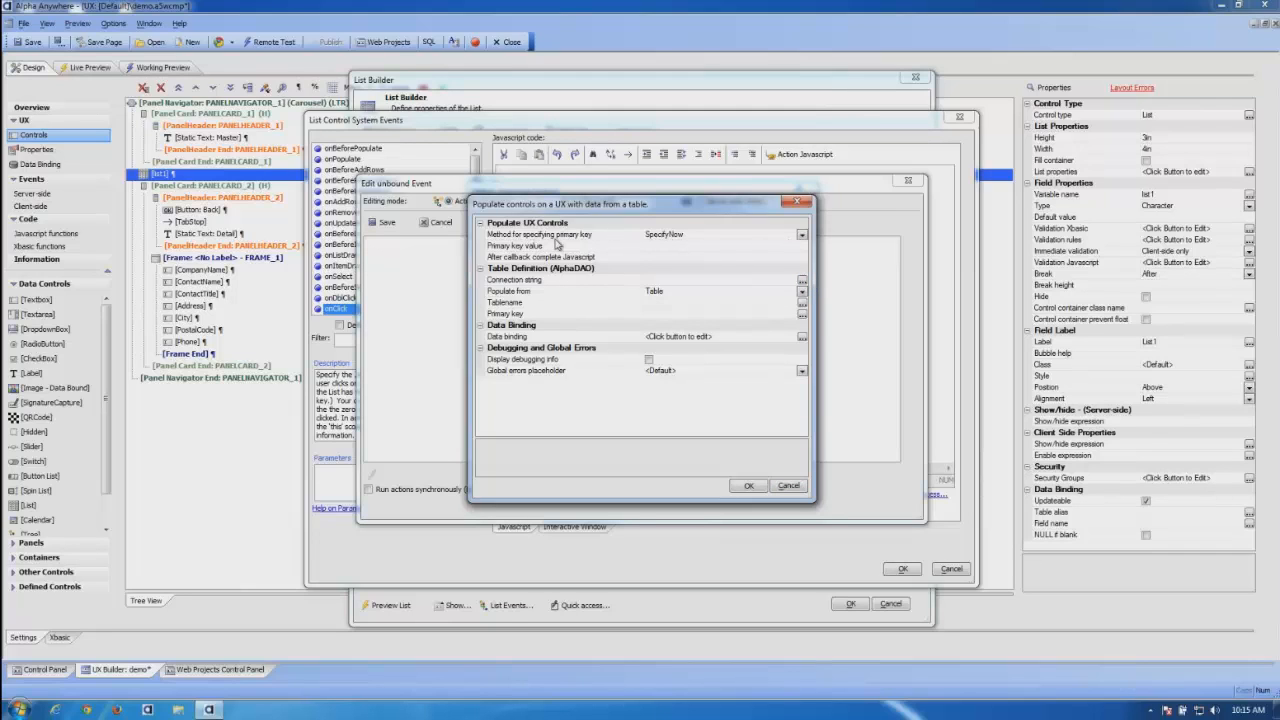
Step: Set the primary key method to Read from Dialog Controls and connect the populate action to the Access database Northwind.mdb
{"action": "left_click", "coordinate": [801, 234]}
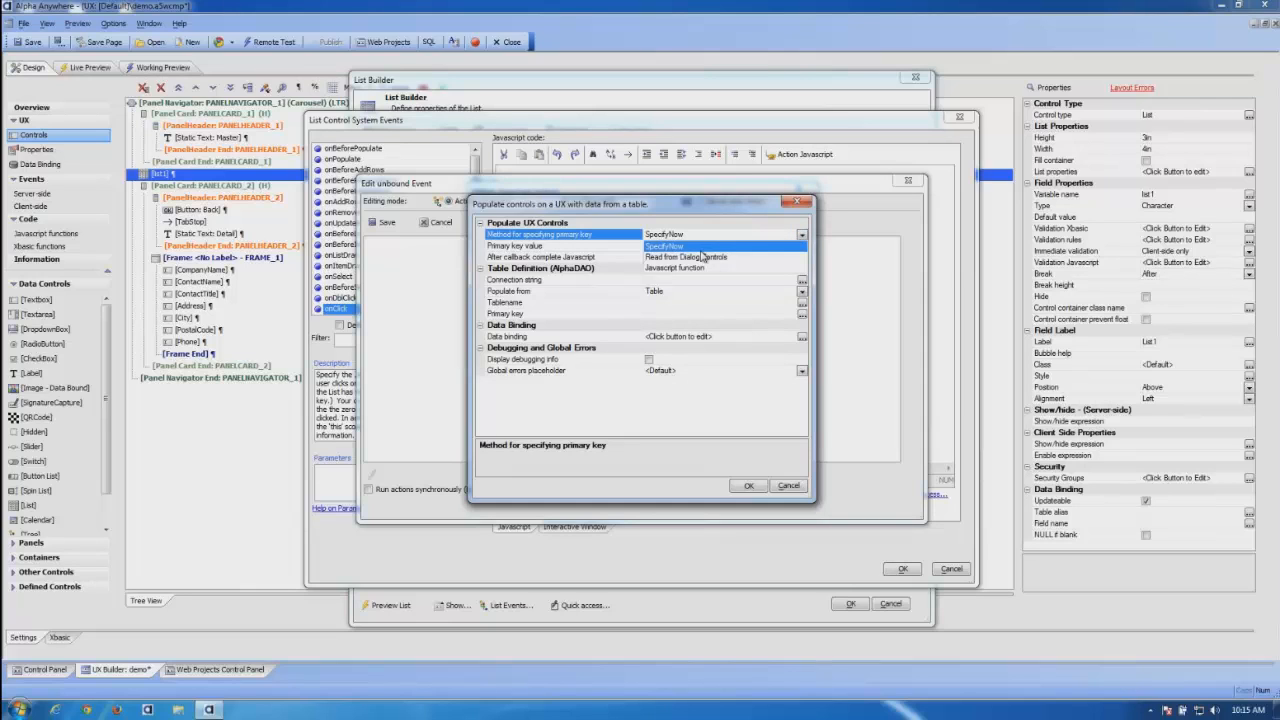
{"action": "left_click", "coordinate": [698, 257]}
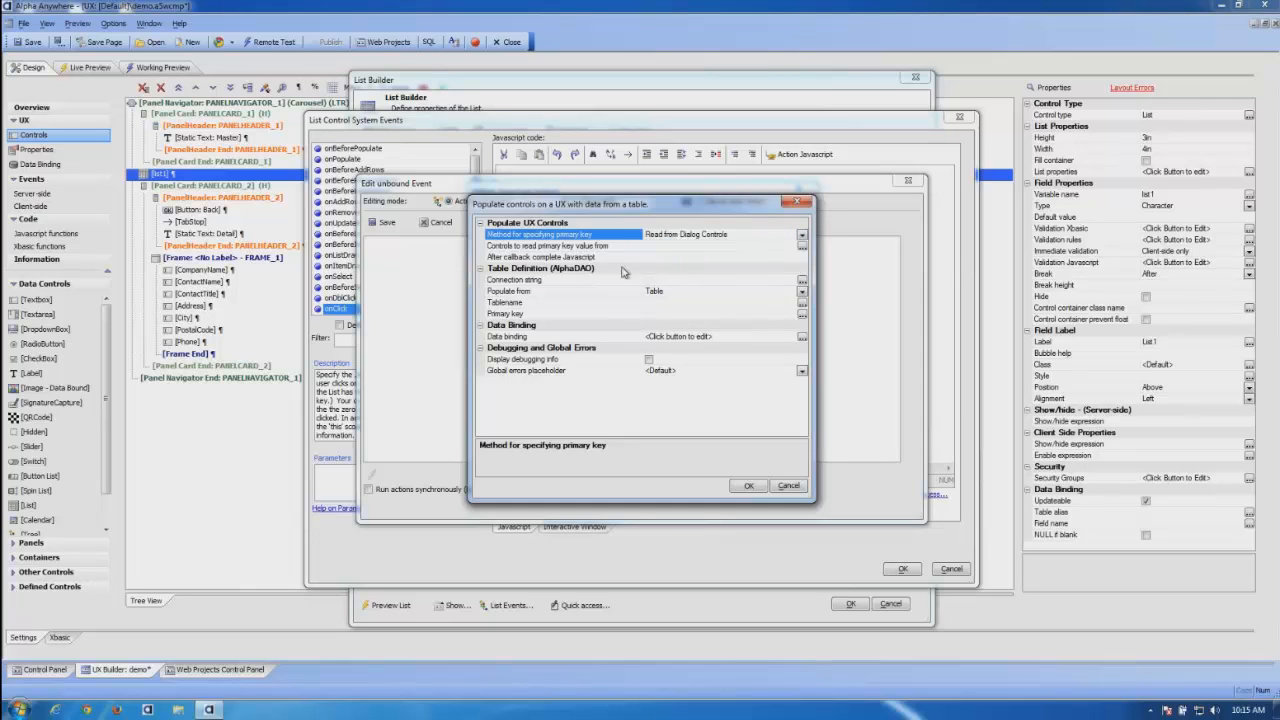
{"action": "left_click", "coordinate": [528, 280]}
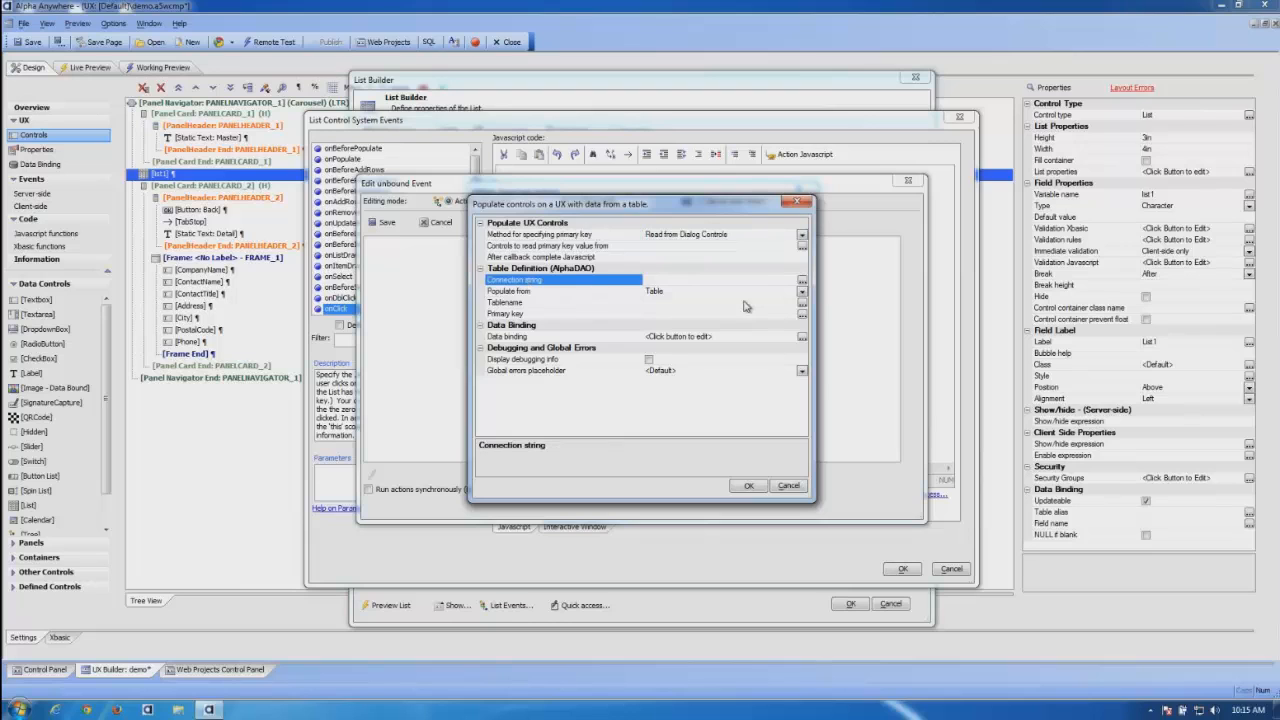
{"action": "left_click", "coordinate": [802, 280]}
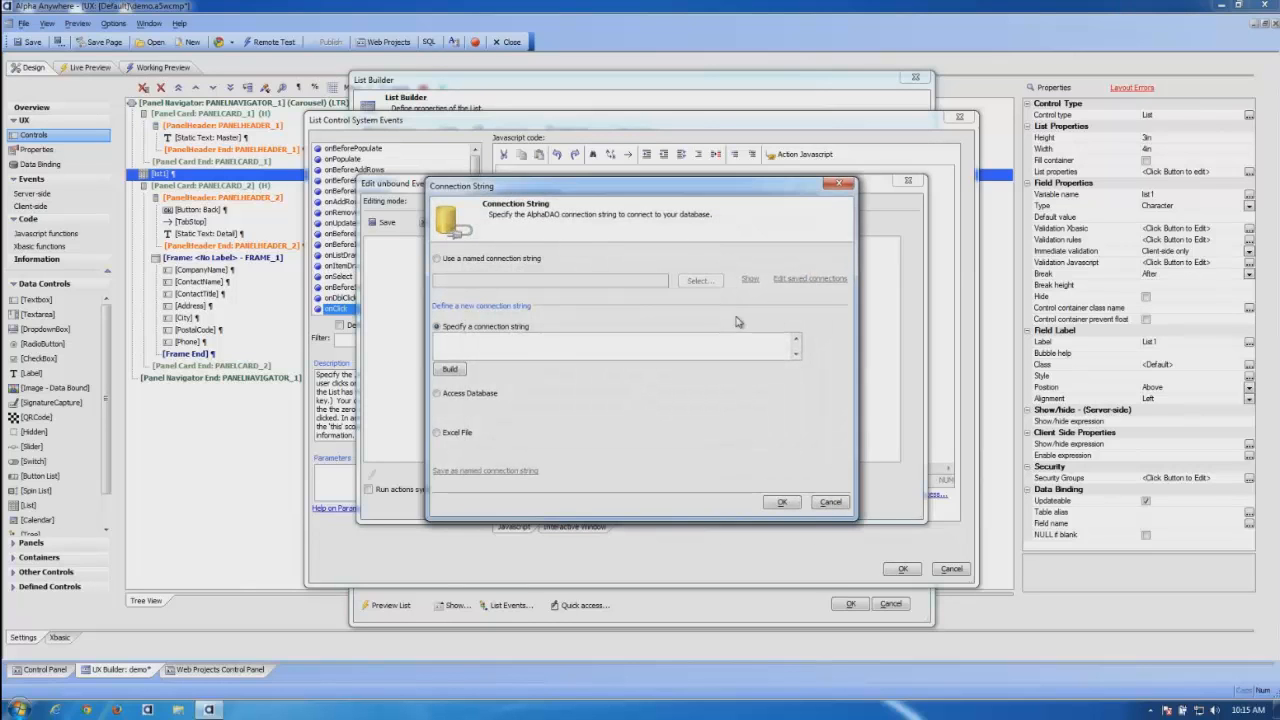
{"action": "left_click", "coordinate": [436, 394]}
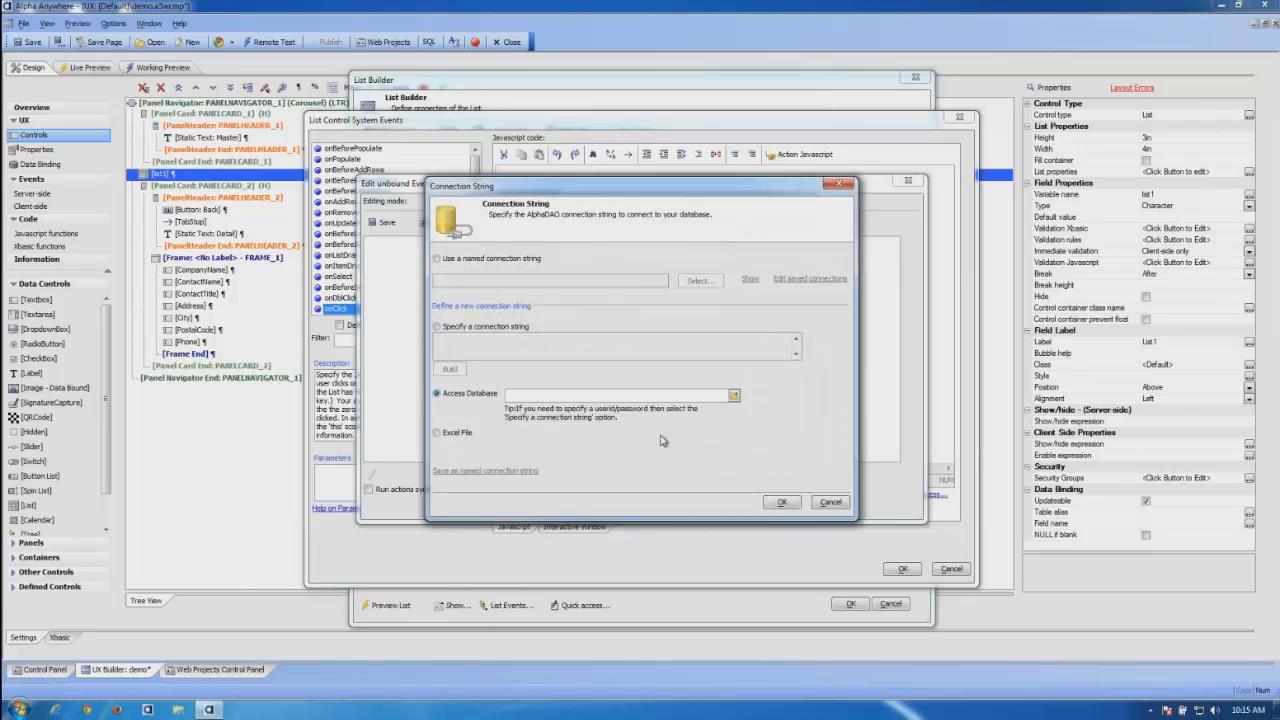
{"action": "left_click", "coordinate": [733, 397]}
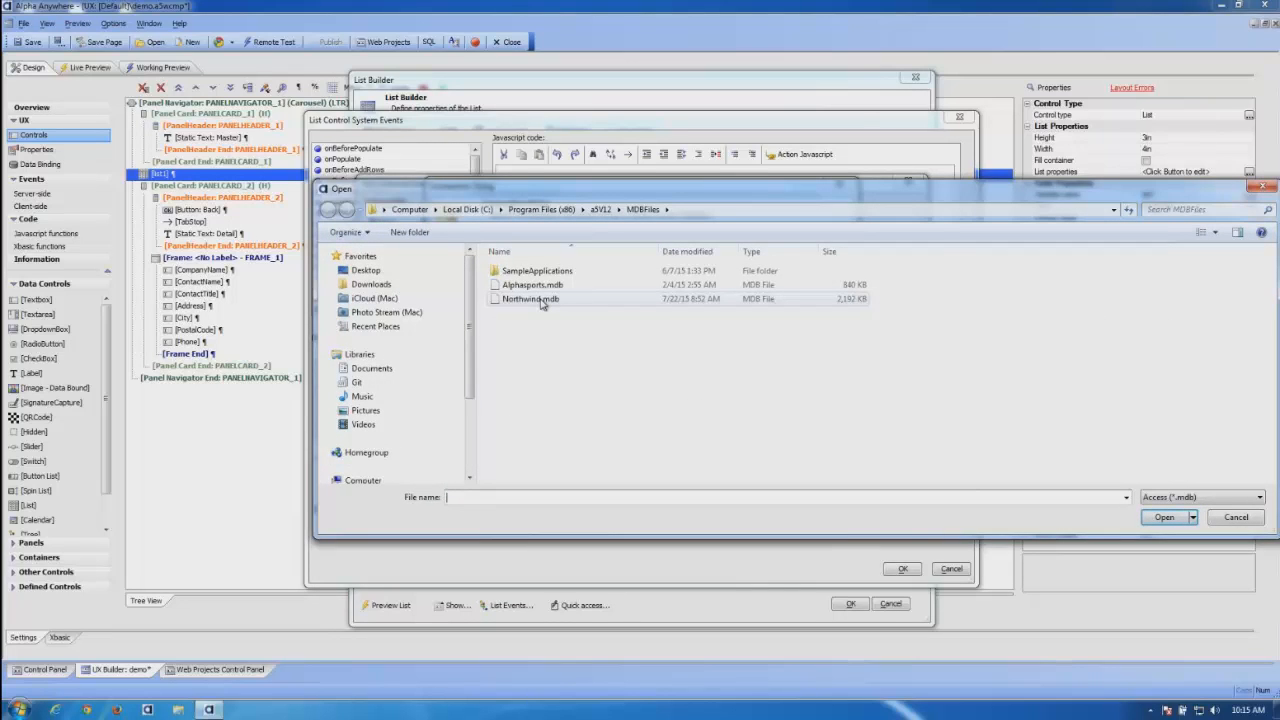
{"action": "double_click", "coordinate": [541, 303]}
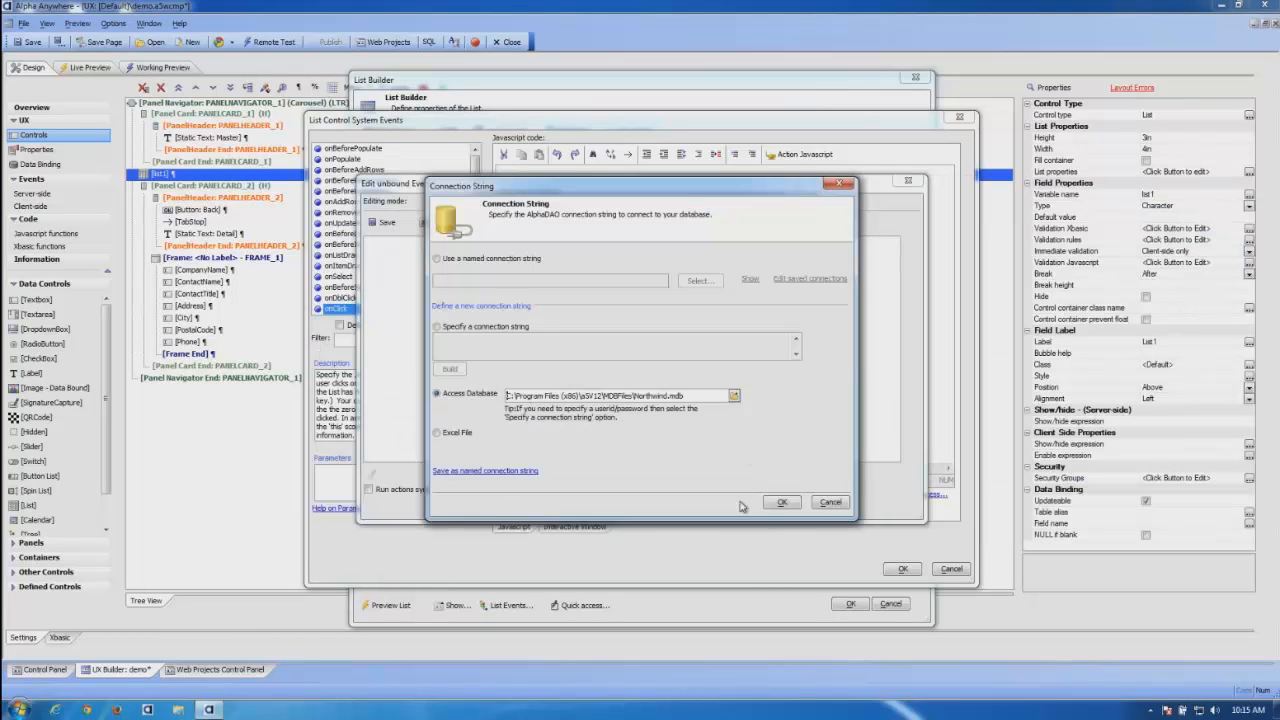
{"action": "left_click", "coordinate": [785, 503]}
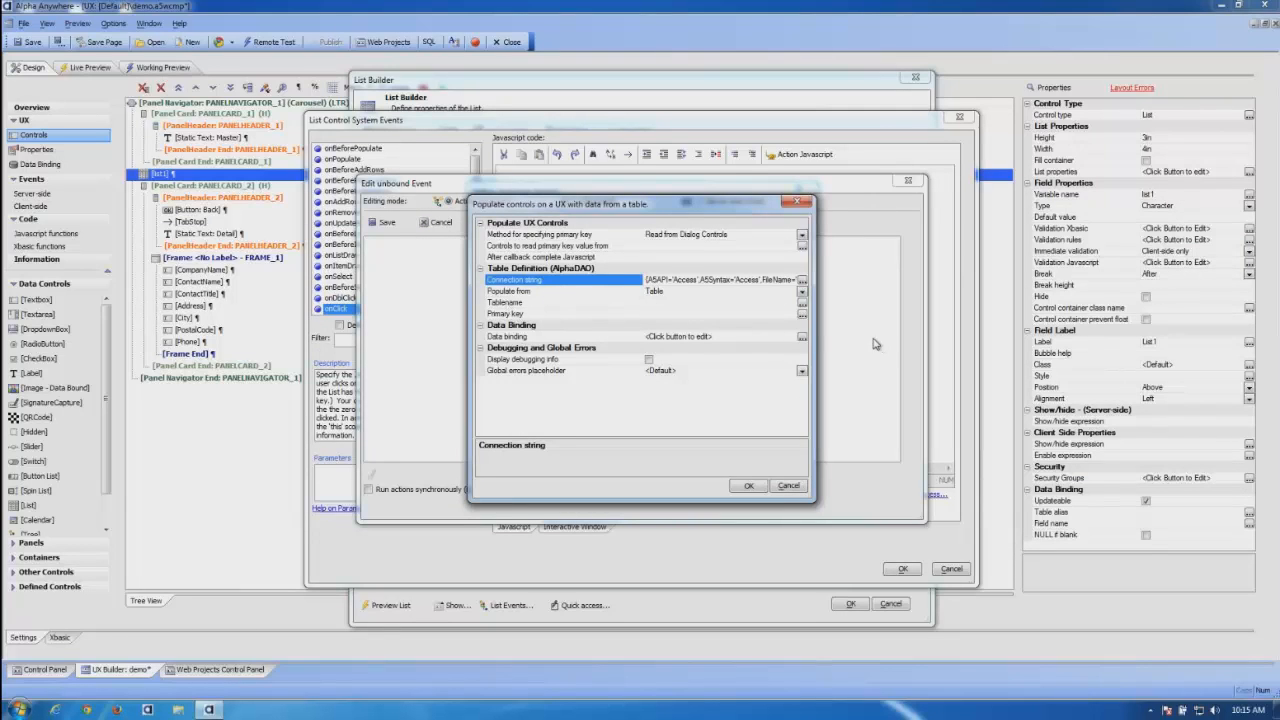
Step: Choose Customers as the table to populate from and CustomerID as its primary key
{"action": "left_click", "coordinate": [802, 302]}
{"action": "left_click", "coordinate": [462, 328]}
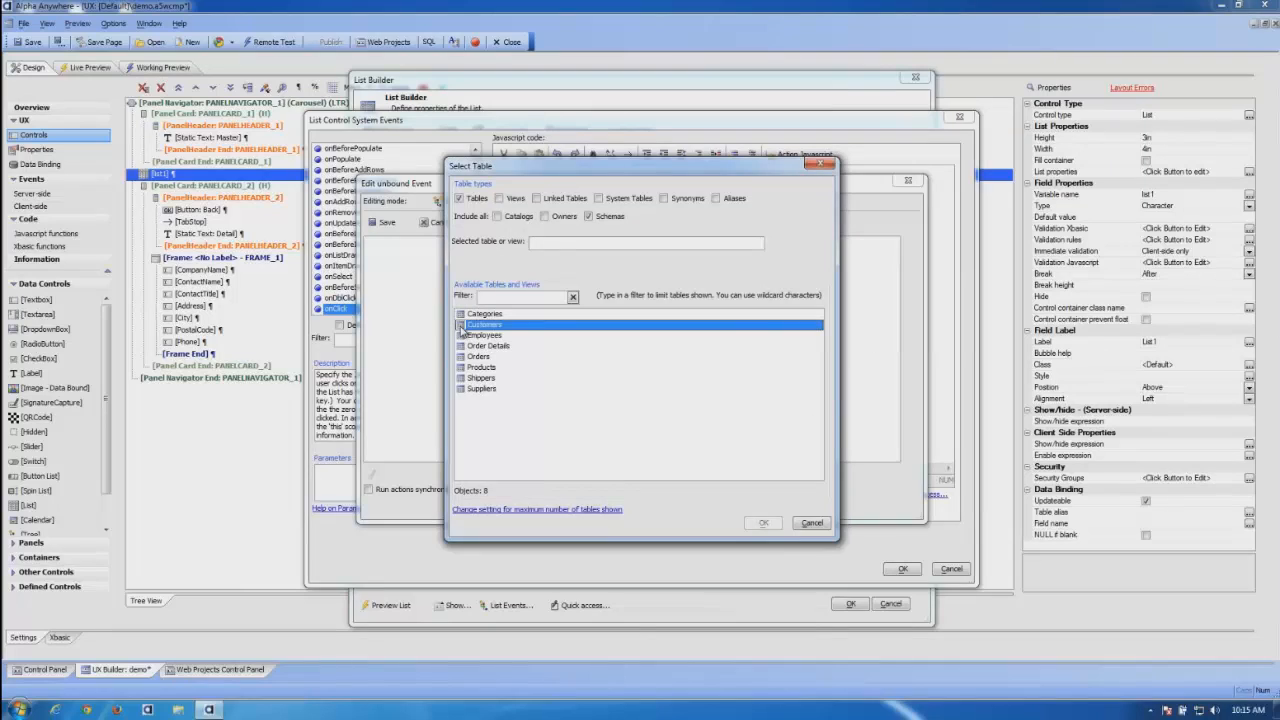
{"action": "left_click", "coordinate": [763, 522]}
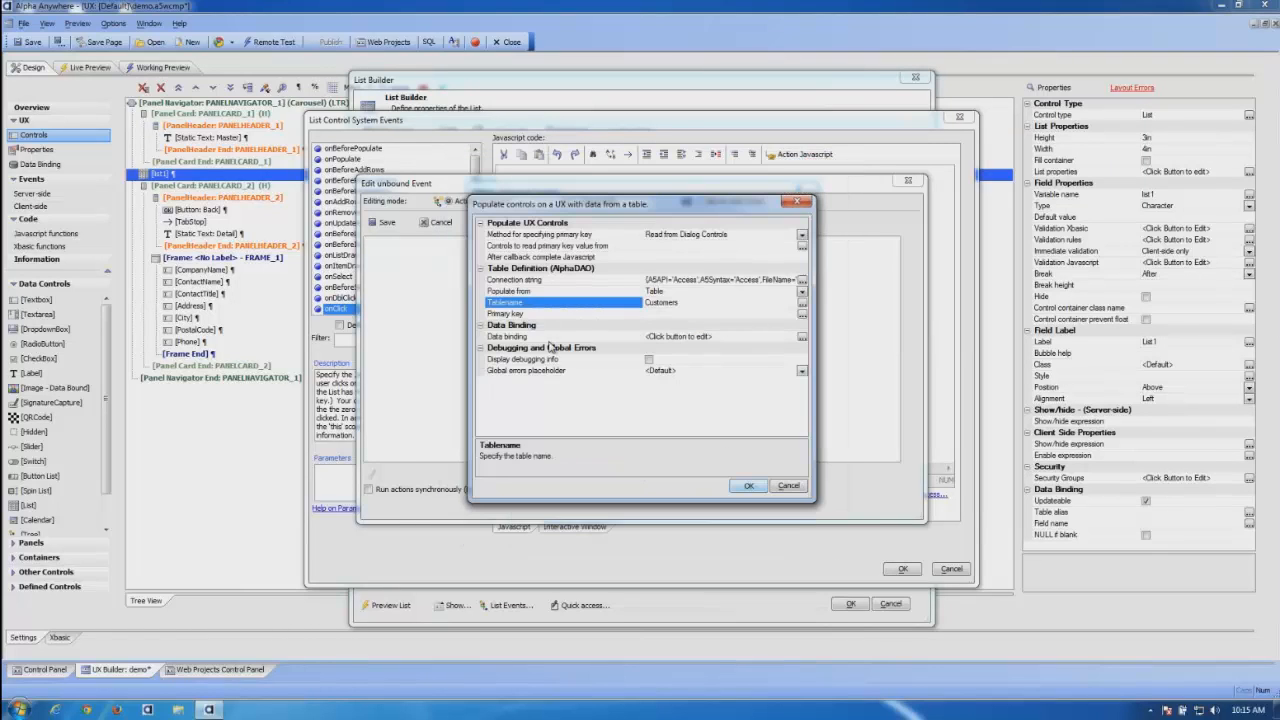
{"action": "left_click", "coordinate": [526, 314]}
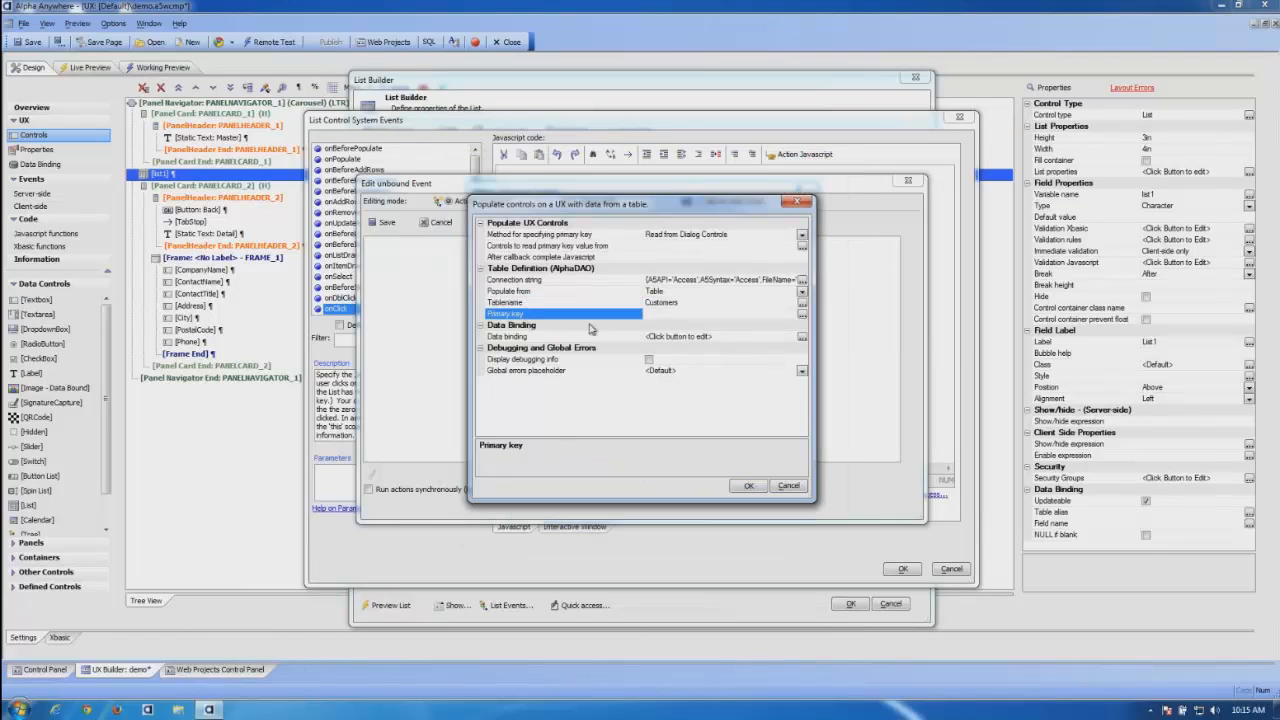
{"action": "left_click", "coordinate": [802, 314]}
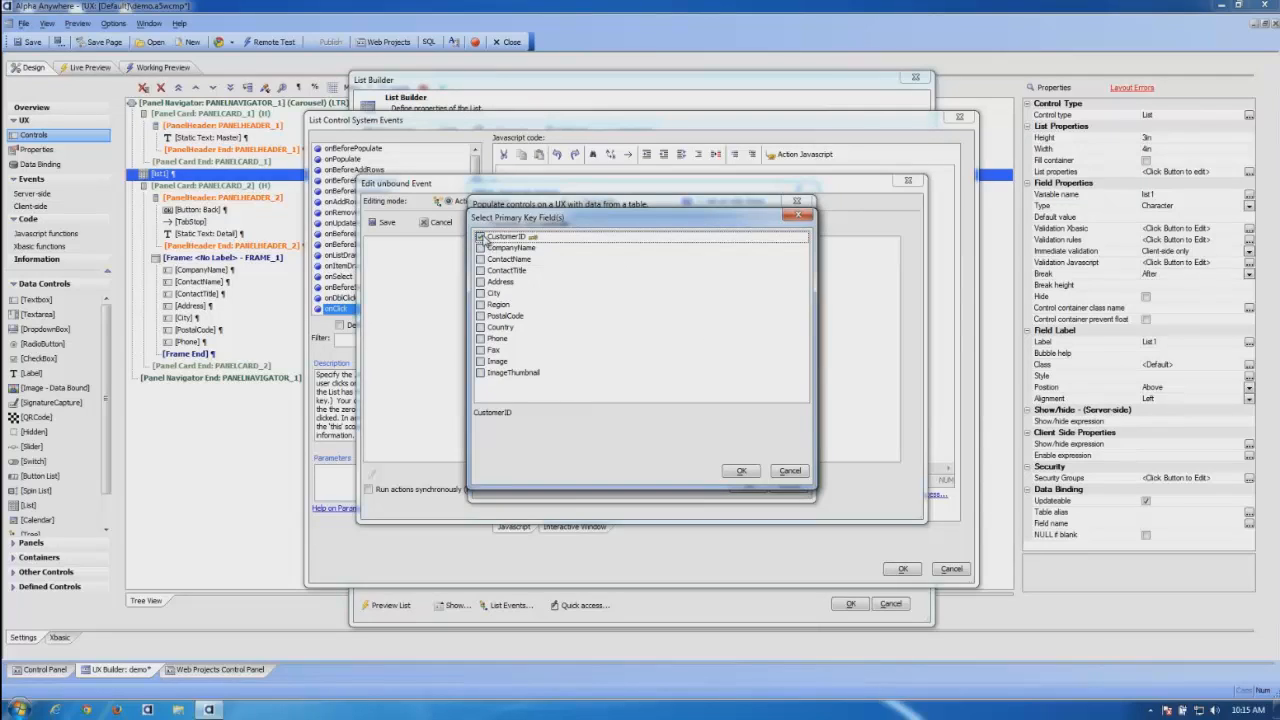
{"action": "left_click", "coordinate": [481, 238]}
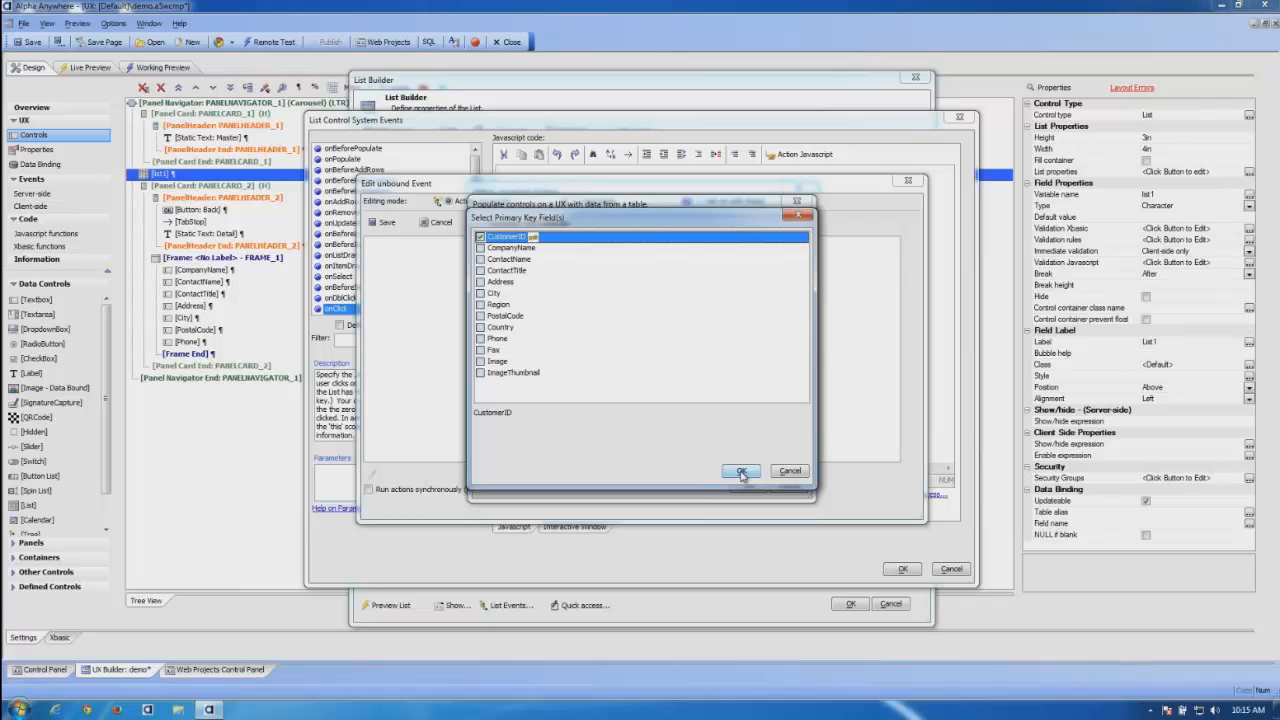
{"action": "left_click", "coordinate": [741, 471]}
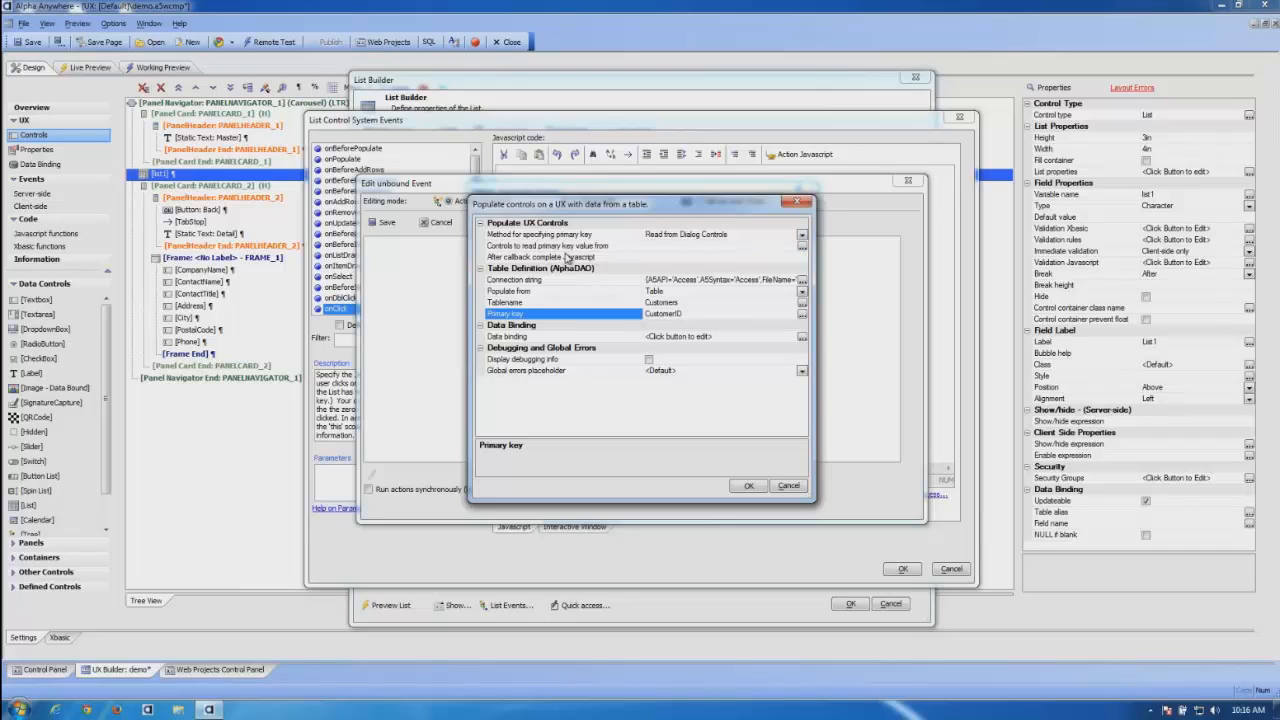
Step: Read the primary key value from the list1 control and finish the populate action without a comment
{"action": "left_click", "coordinate": [784, 246]}
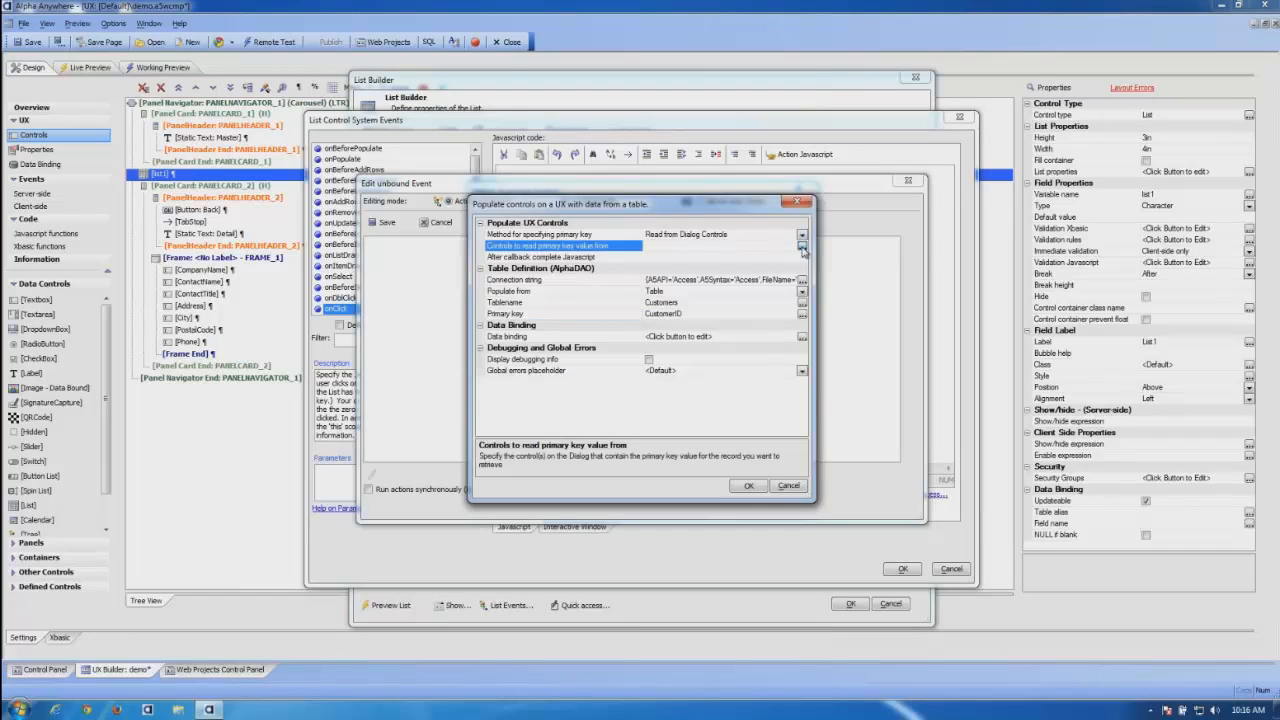
{"action": "left_click", "coordinate": [802, 246]}
{"action": "left_click", "coordinate": [480, 315]}
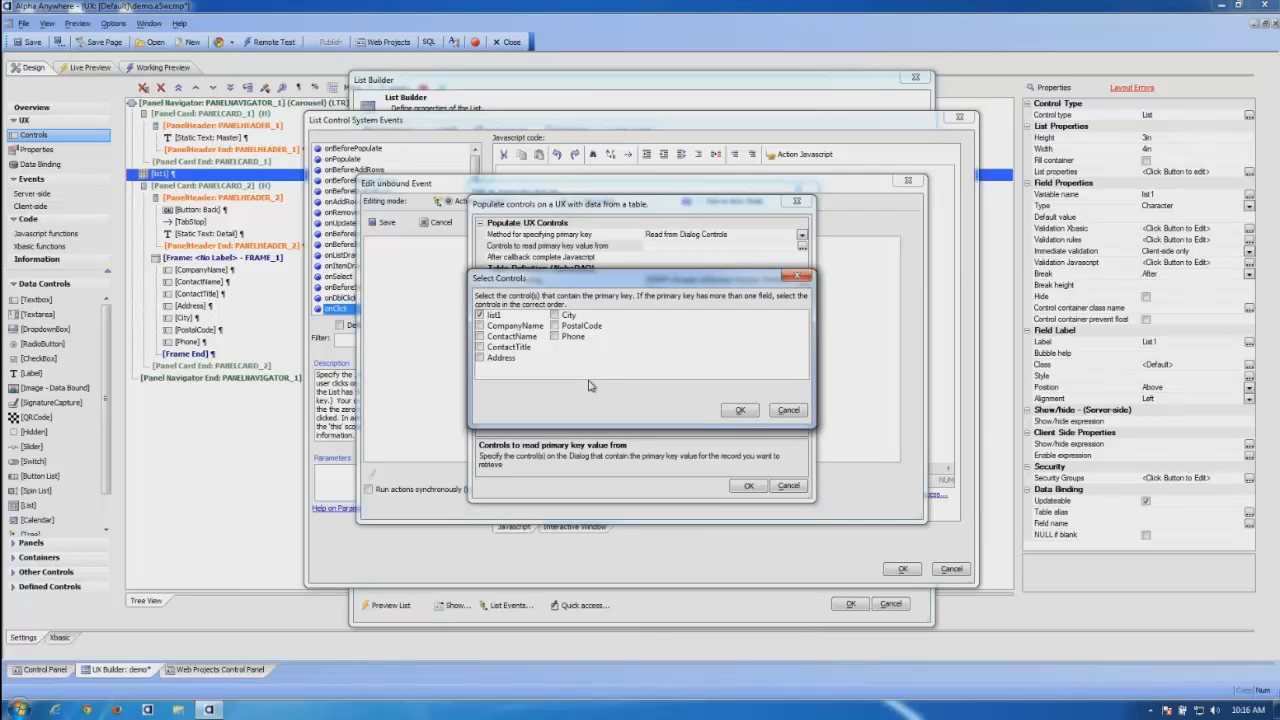
{"action": "left_click", "coordinate": [741, 412]}
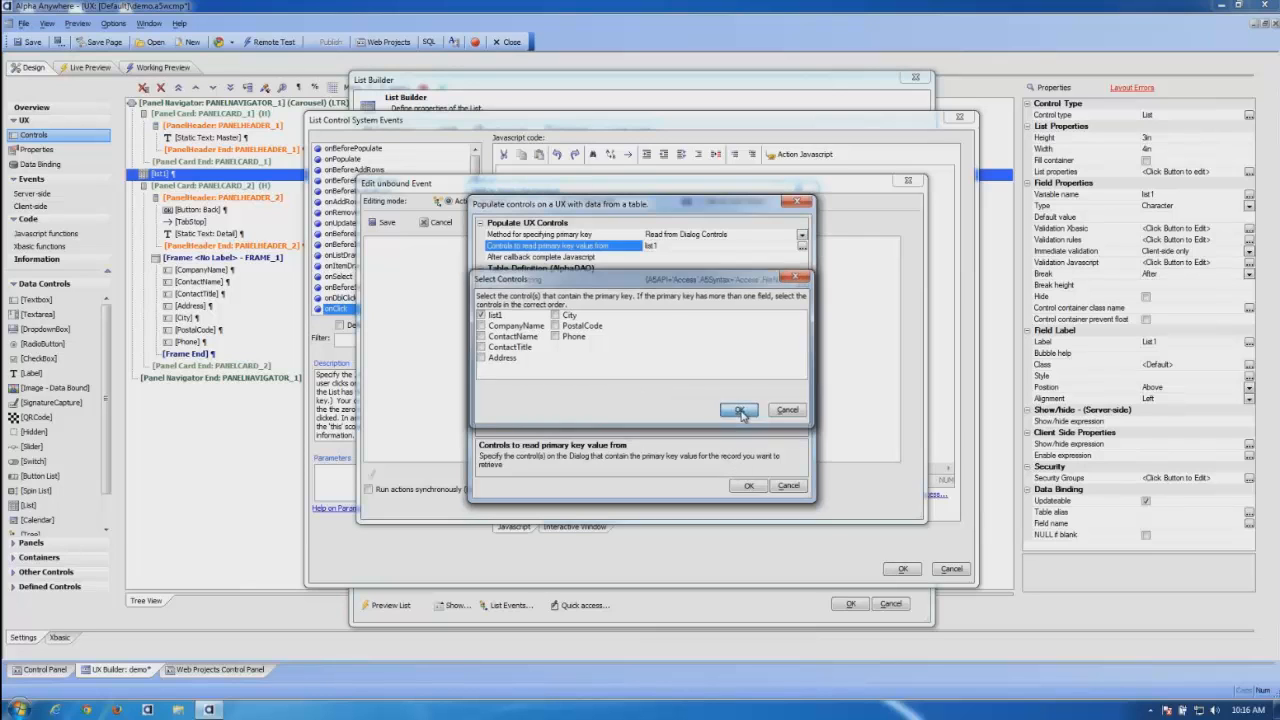
{"action": "left_click", "coordinate": [747, 485]}
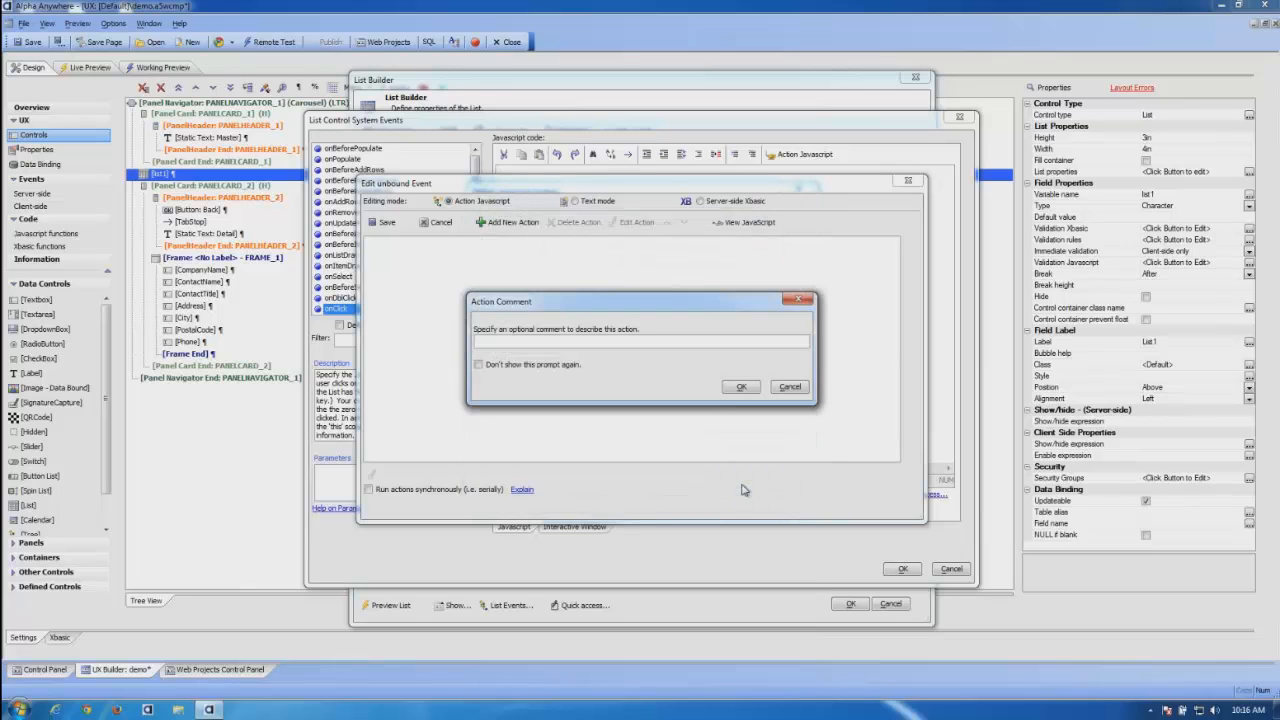
{"action": "left_click", "coordinate": [742, 388]}
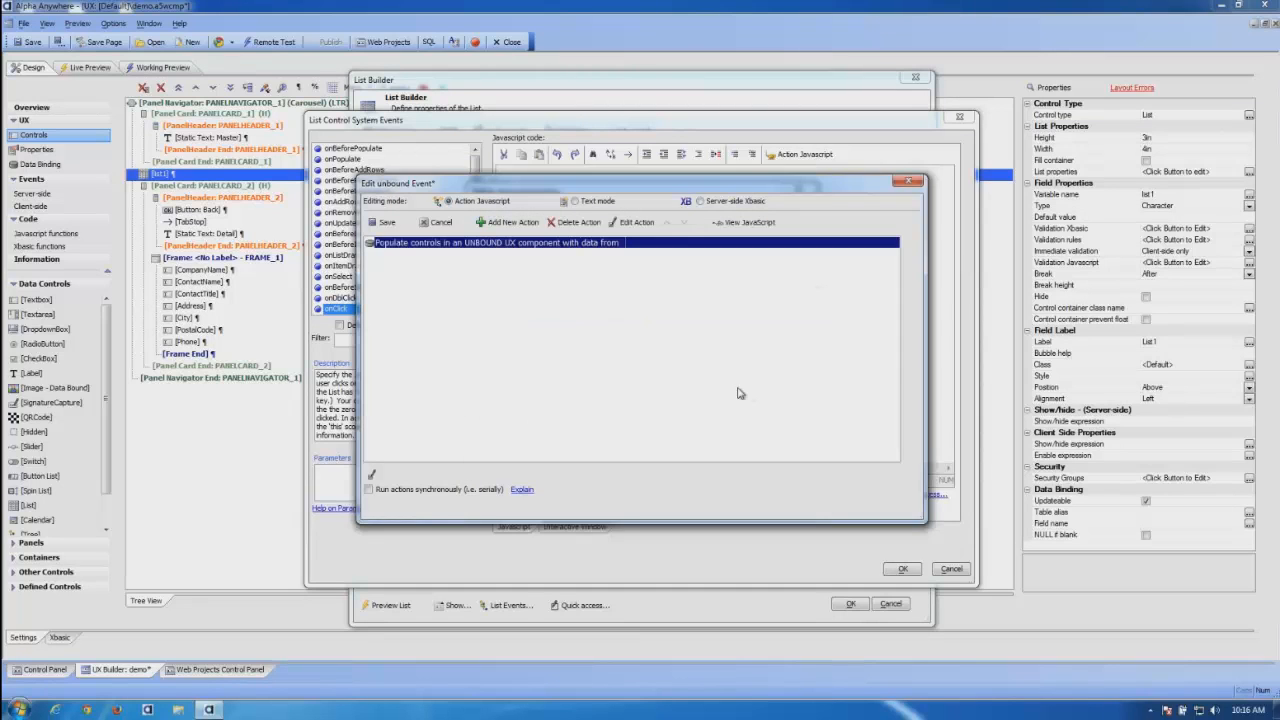
Step: Filter the available actions by "pa" and add a Panel Actions action to showDetail, using Set Active Panel
{"action": "left_click", "coordinate": [505, 224]}
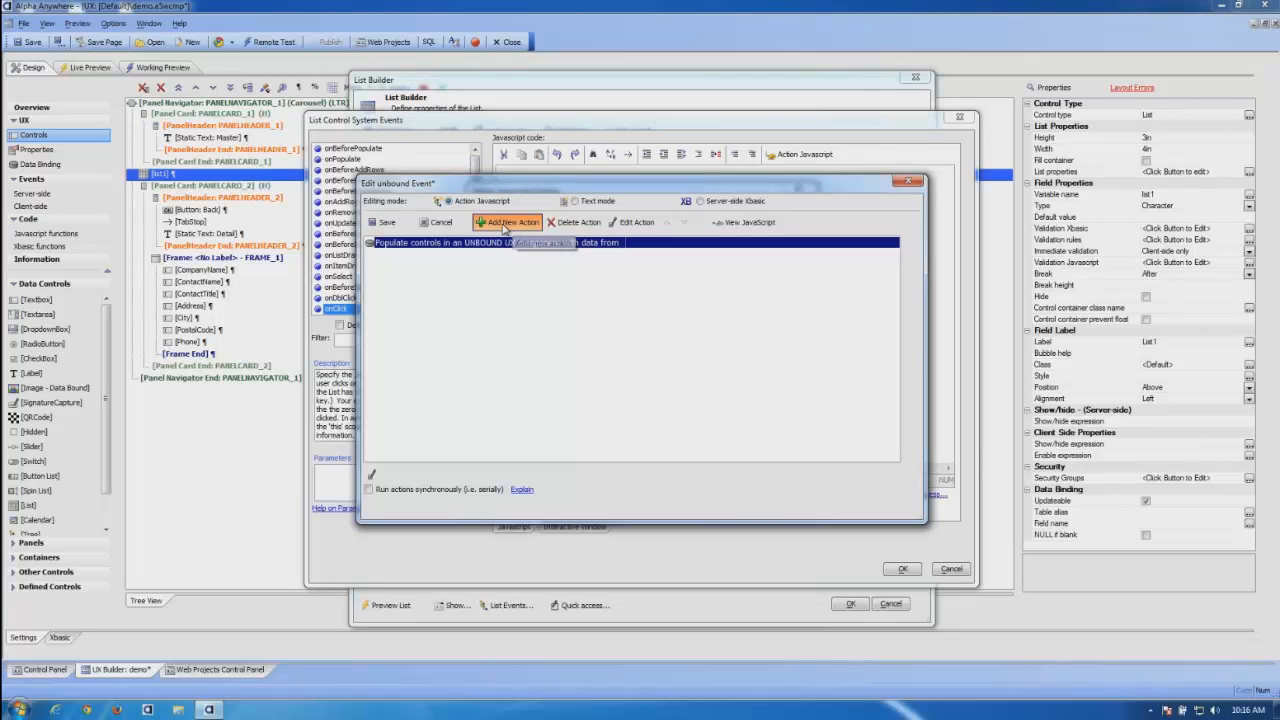
{"action": "type", "text": "pa"}
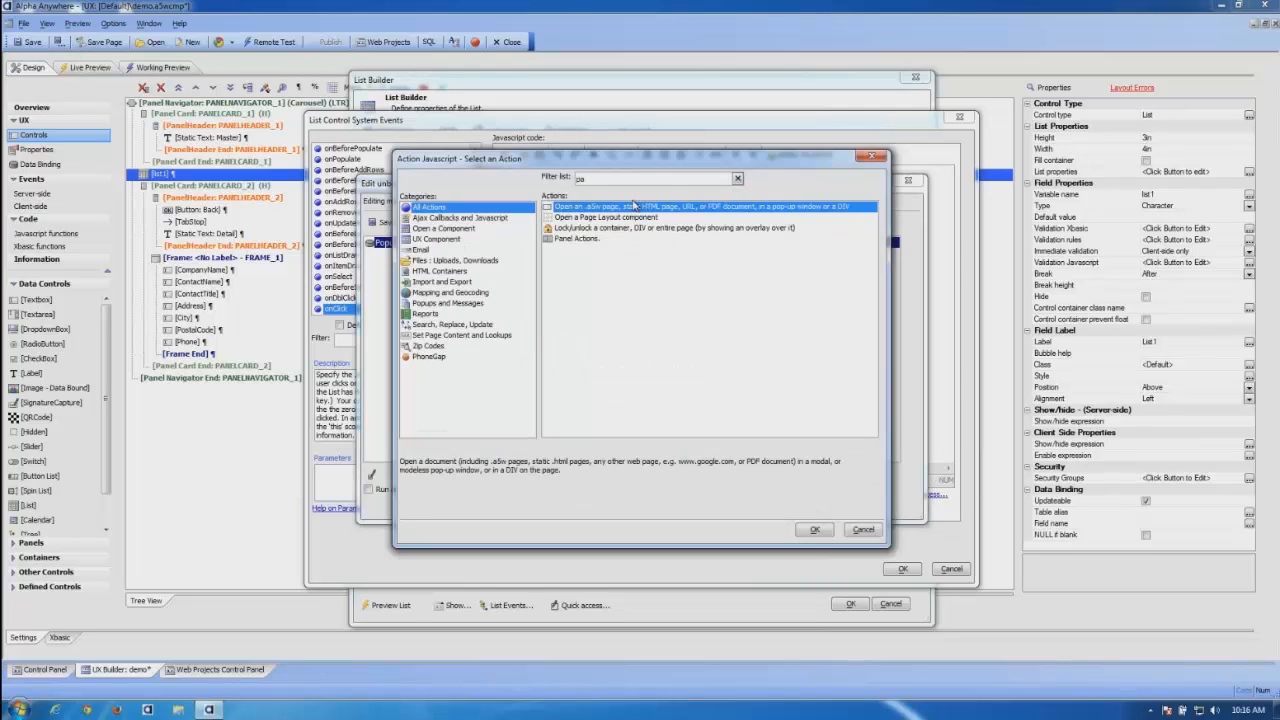
{"action": "double_click", "coordinate": [579, 240]}
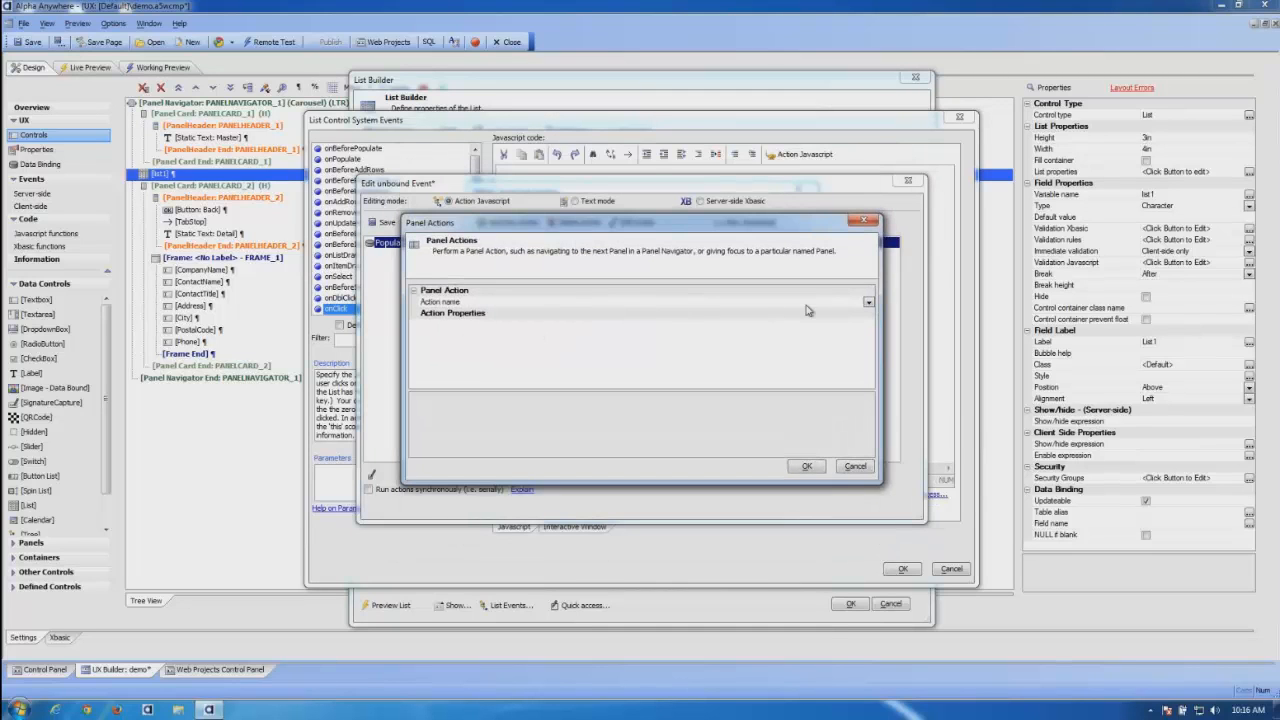
{"action": "left_click", "coordinate": [867, 303]}
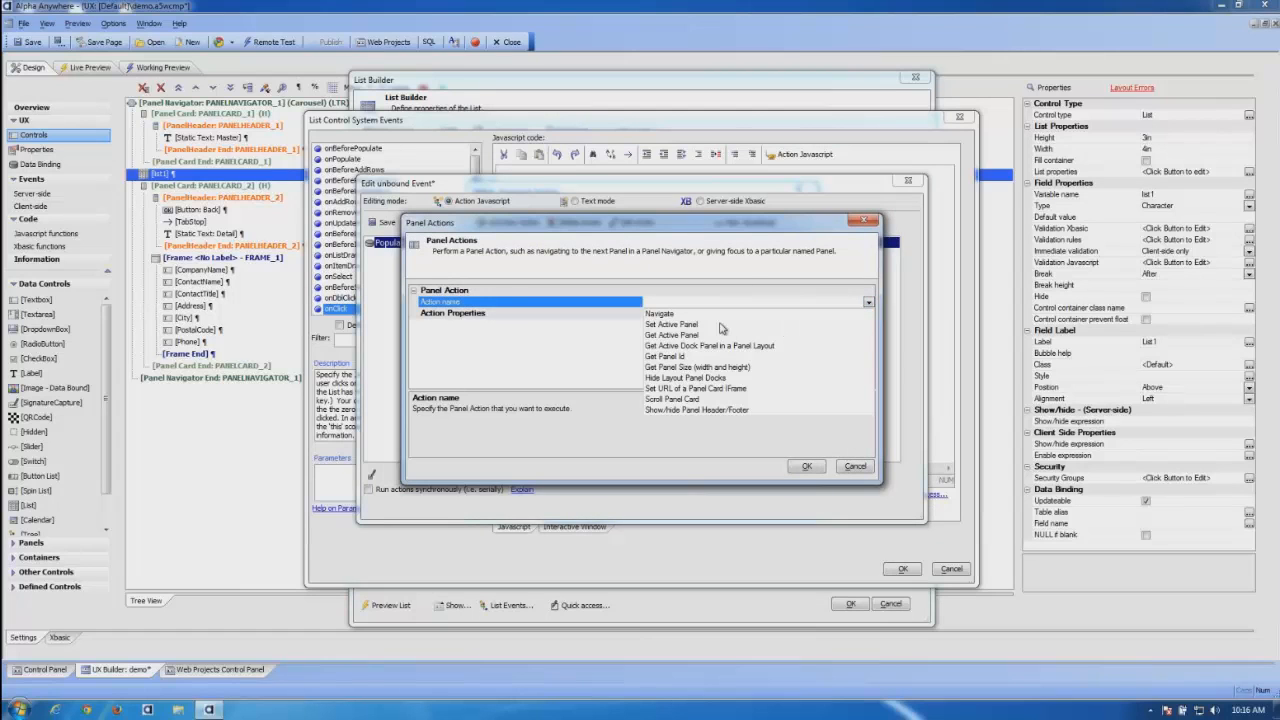
{"action": "left_click", "coordinate": [672, 325]}
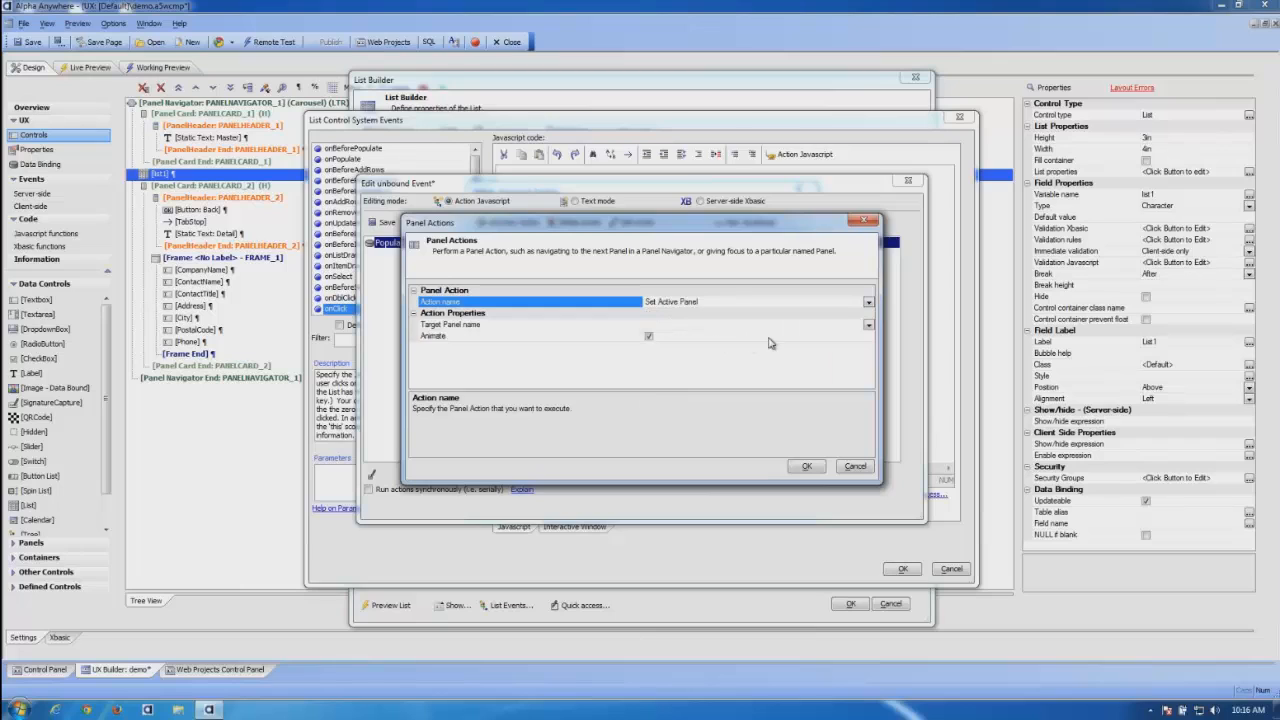
Step: Target PANELCARD_2 with the panel action, leave its comment empty, and save the showDetail action
{"action": "left_click", "coordinate": [868, 326]}
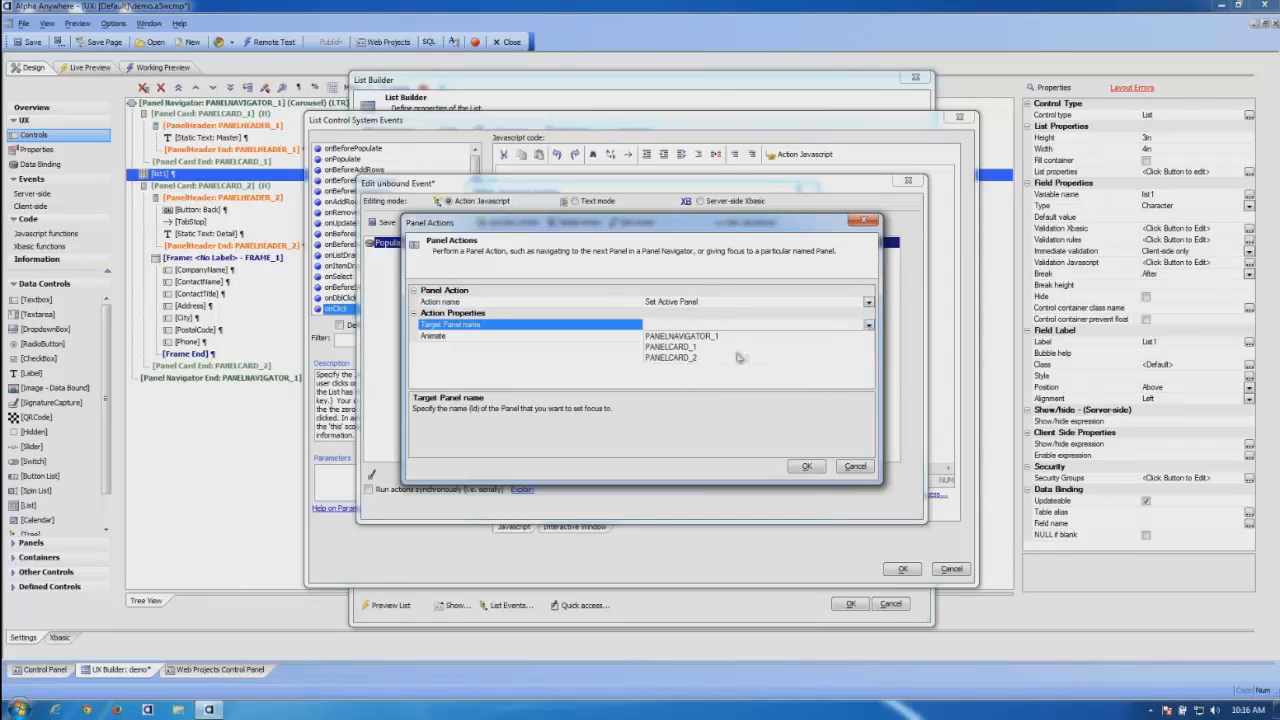
{"action": "left_click", "coordinate": [670, 358]}
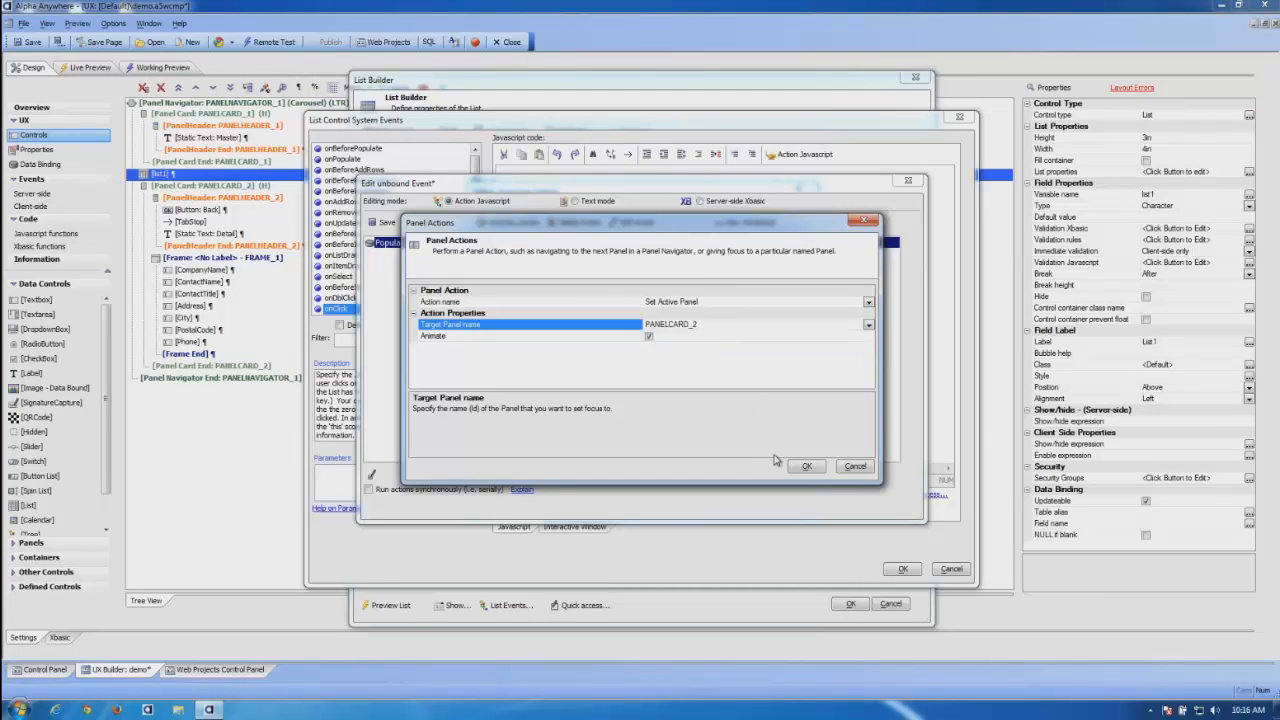
{"action": "left_click", "coordinate": [809, 467]}
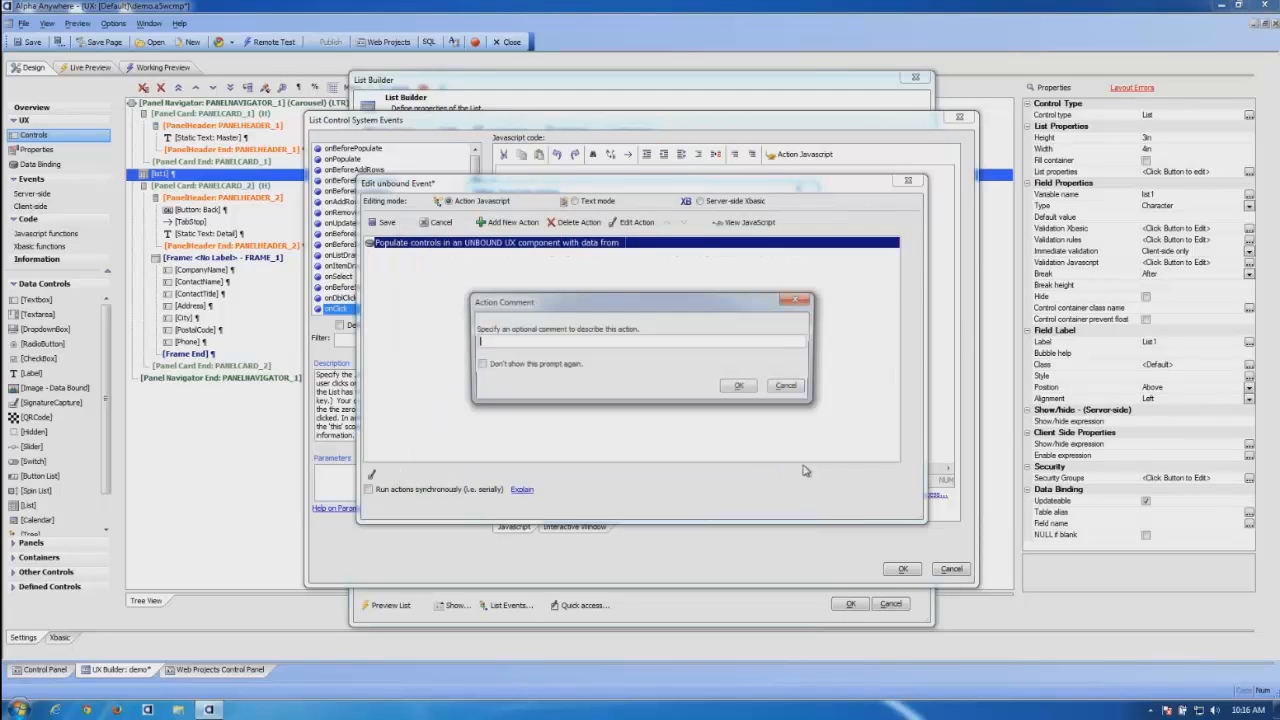
{"action": "left_click", "coordinate": [750, 393]}
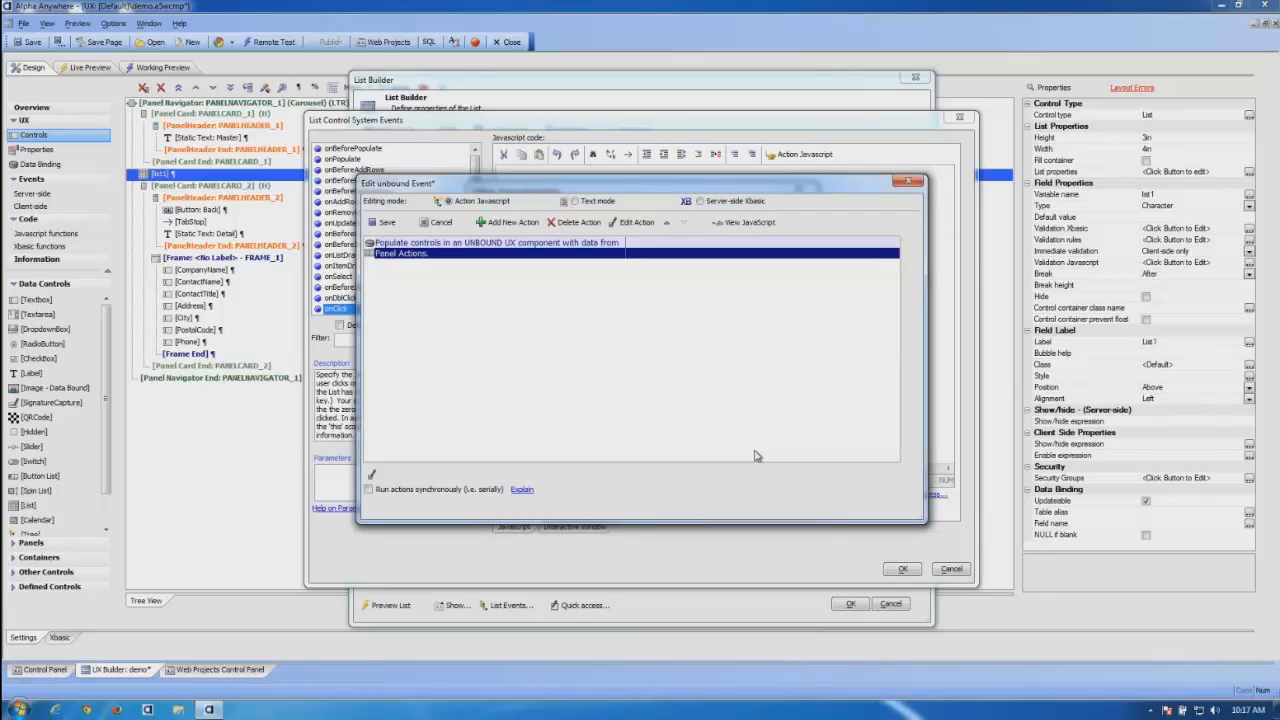
{"action": "left_click", "coordinate": [386, 223]}
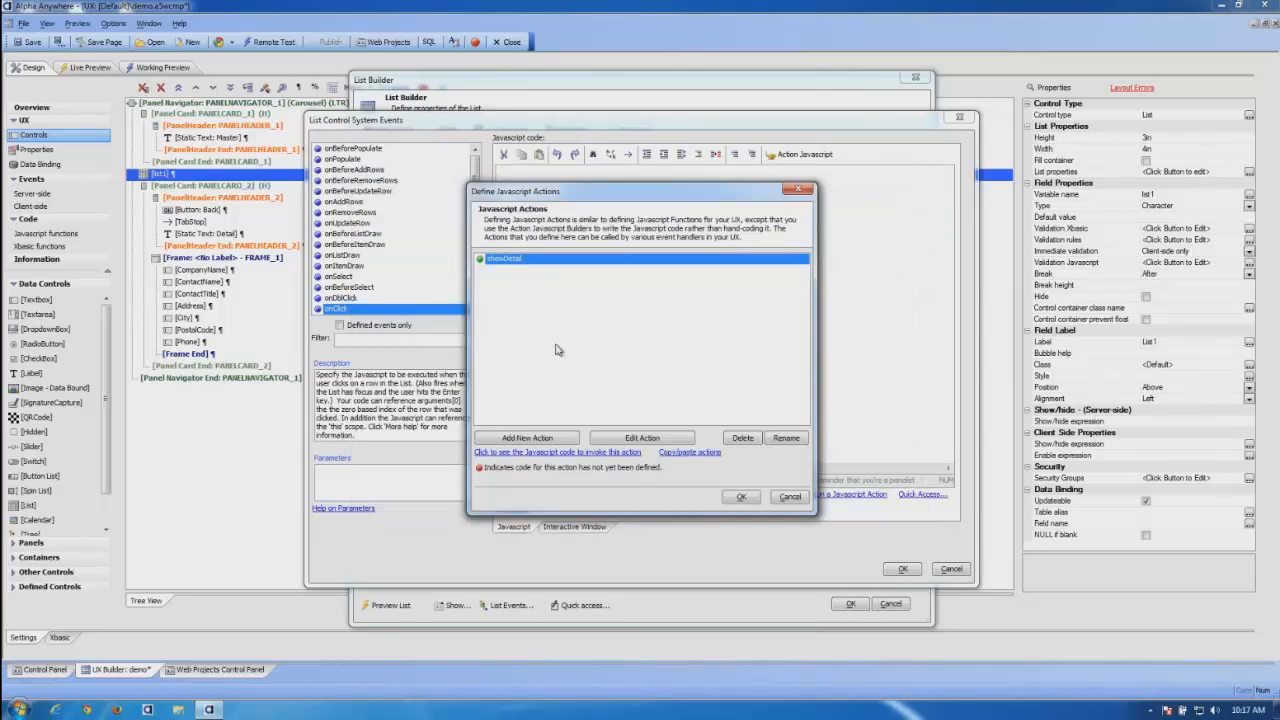
{"action": "left_click", "coordinate": [741, 497]}
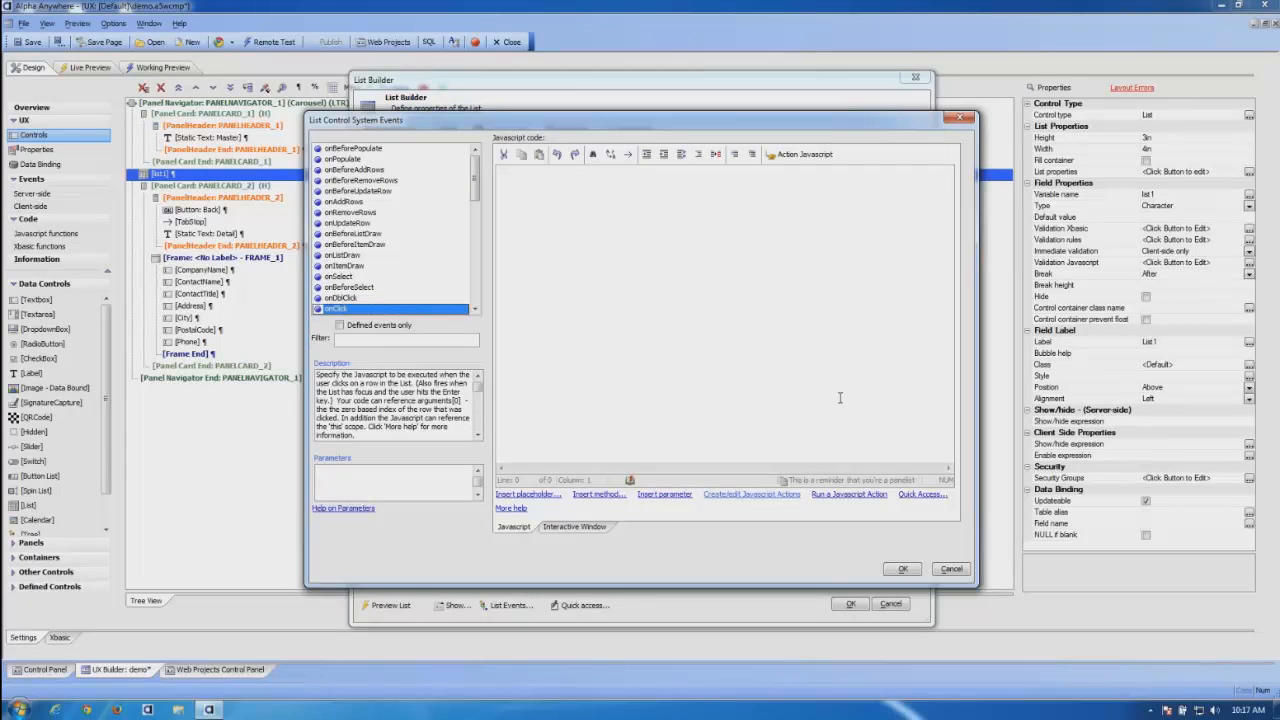
Step: Make the list's onClick event run the showDetail action and accept the list's settings
{"action": "left_click", "coordinate": [849, 496]}
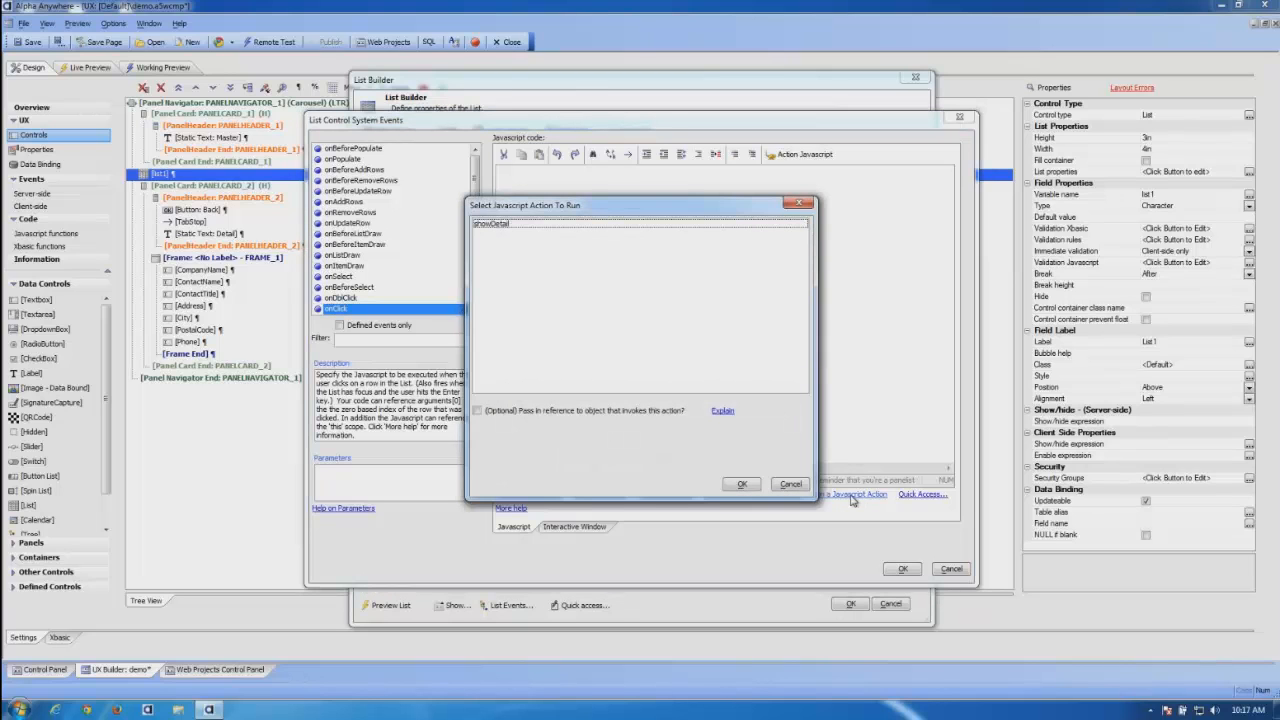
{"action": "left_click", "coordinate": [502, 228]}
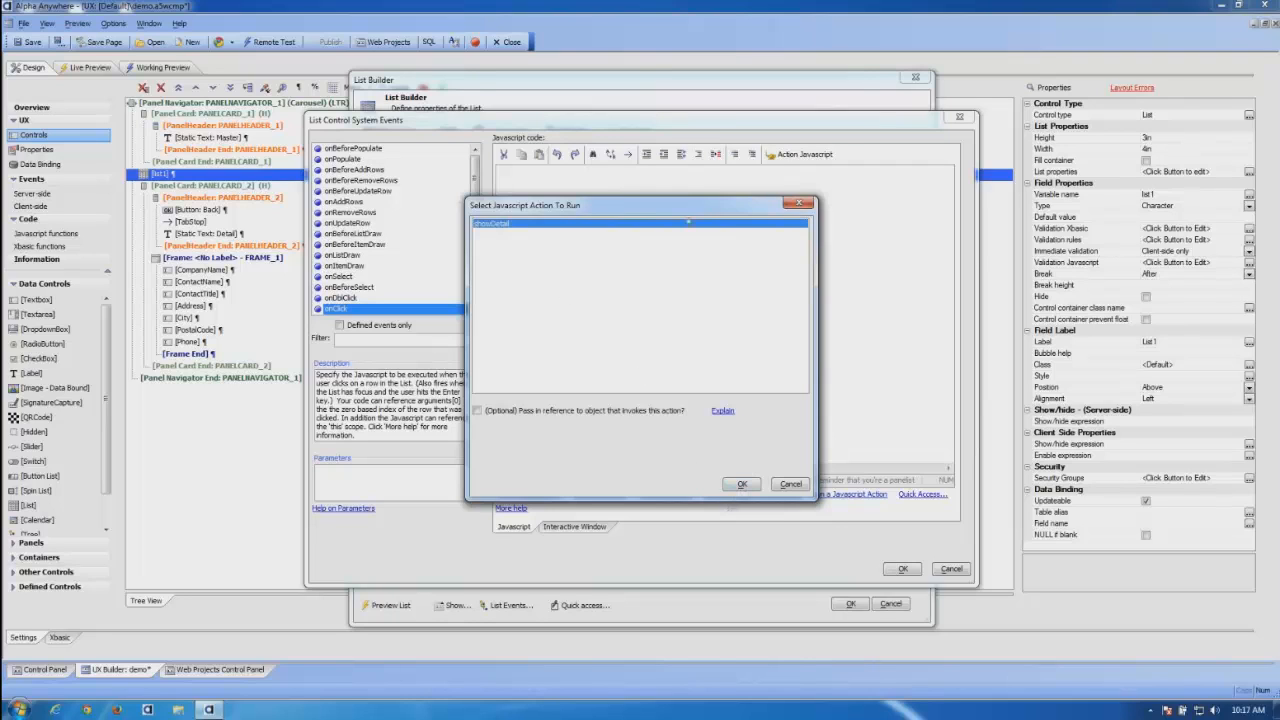
{"action": "left_click", "coordinate": [741, 484]}
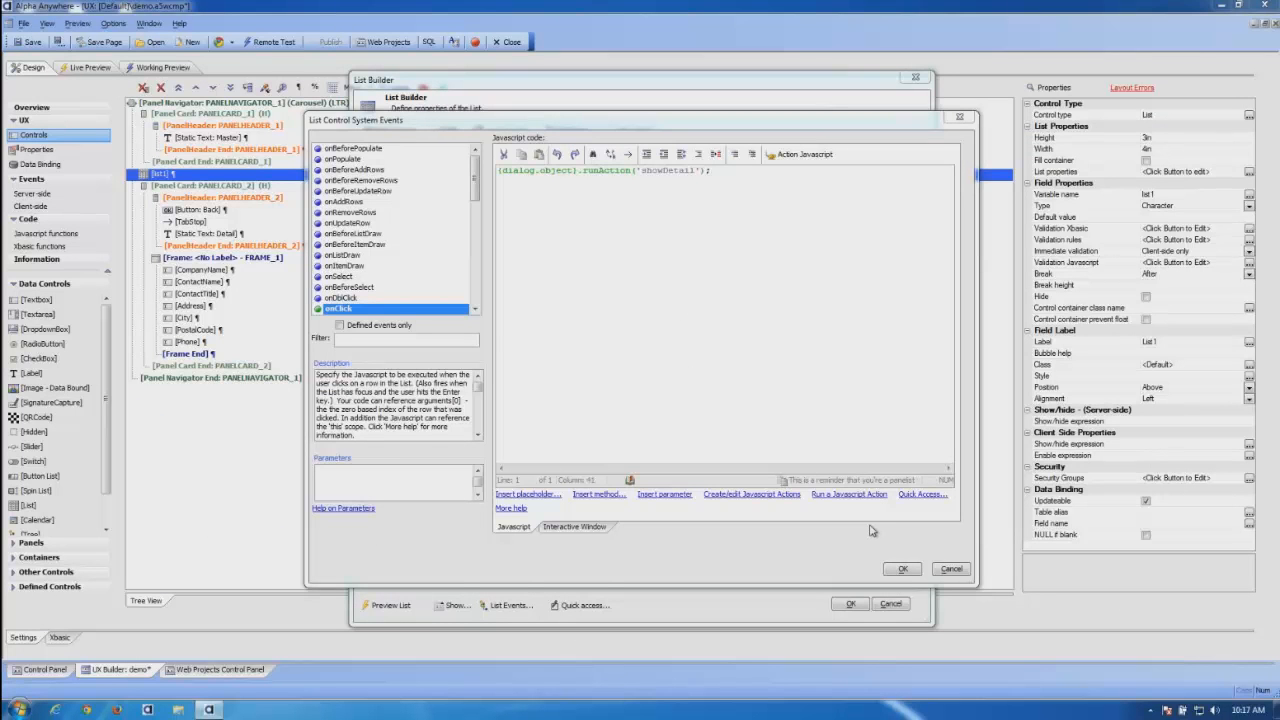
{"action": "left_click", "coordinate": [899, 568]}
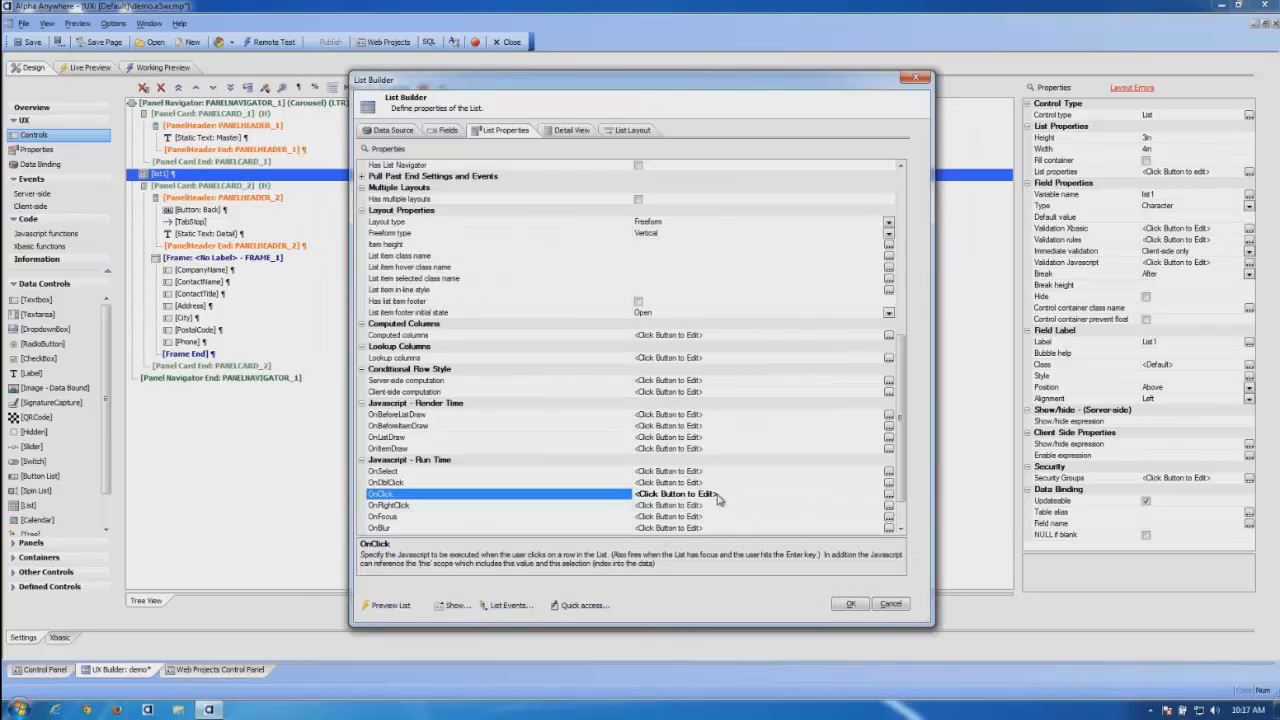
{"action": "left_click", "coordinate": [848, 605]}
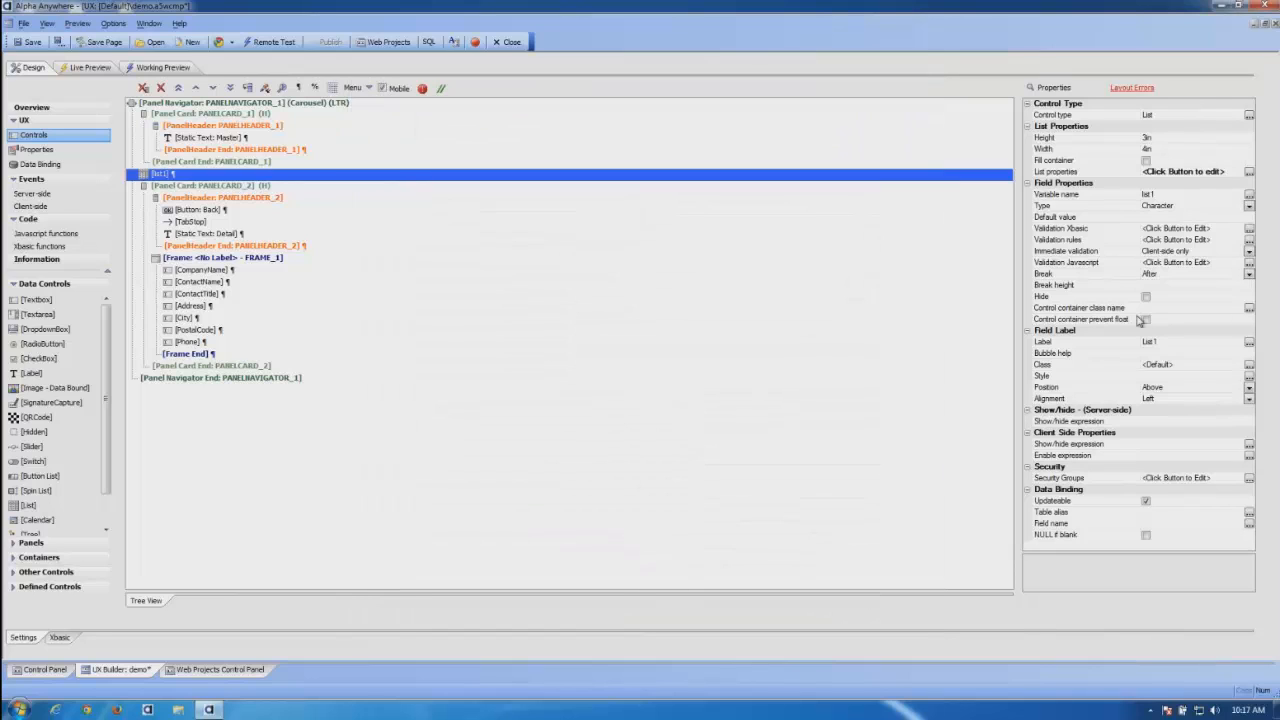
Step: Make the list1 control fill its container and save the component
{"action": "left_click", "coordinate": [1147, 161]}
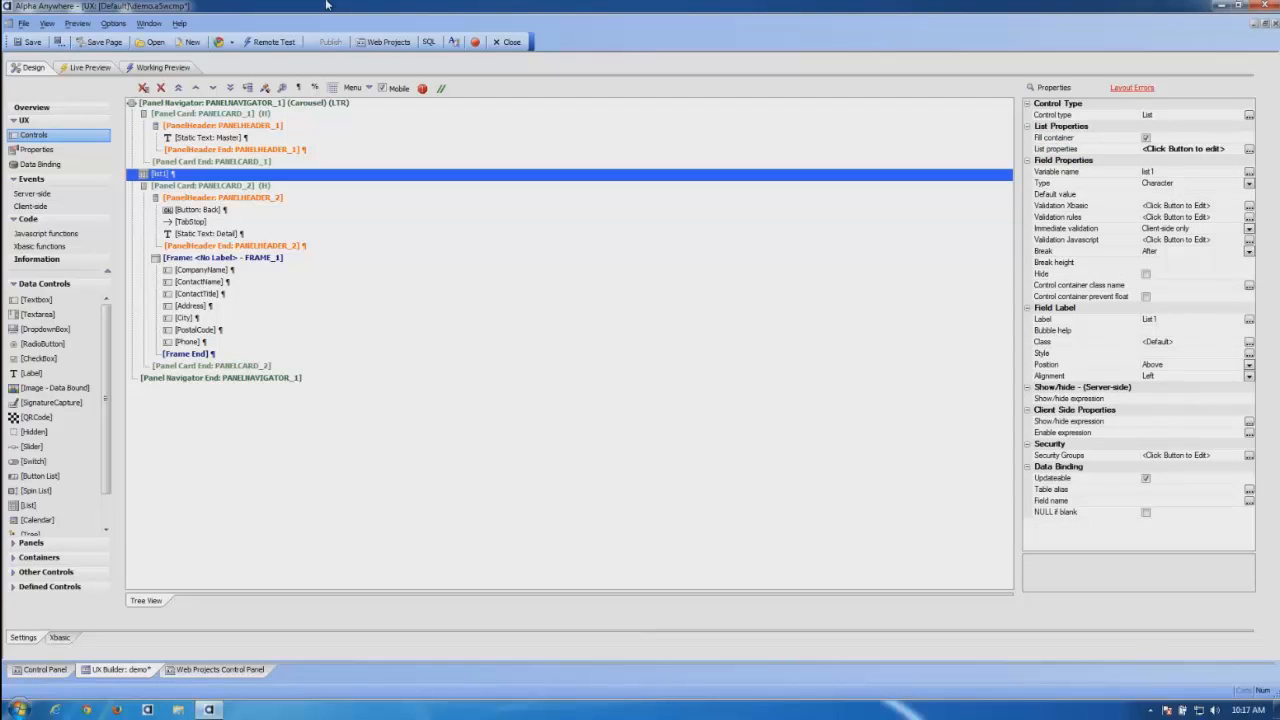
{"action": "left_click", "coordinate": [32, 43]}
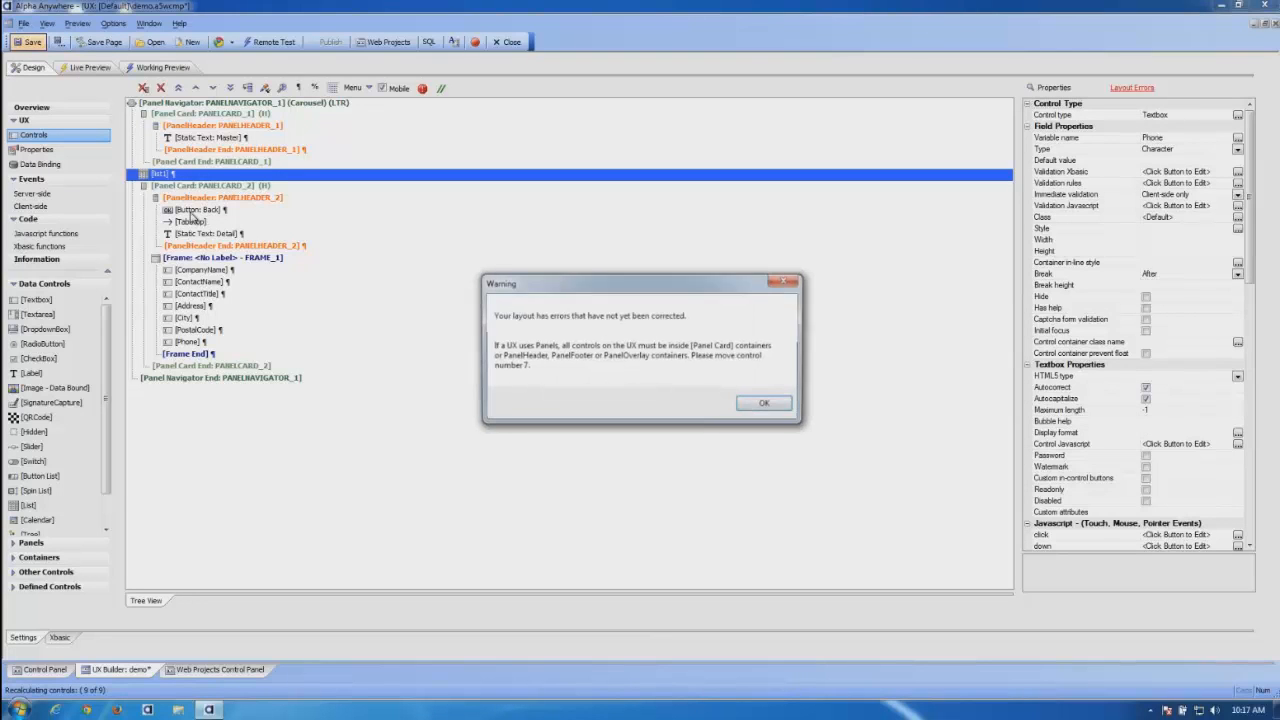
{"action": "left_click", "coordinate": [770, 406]}
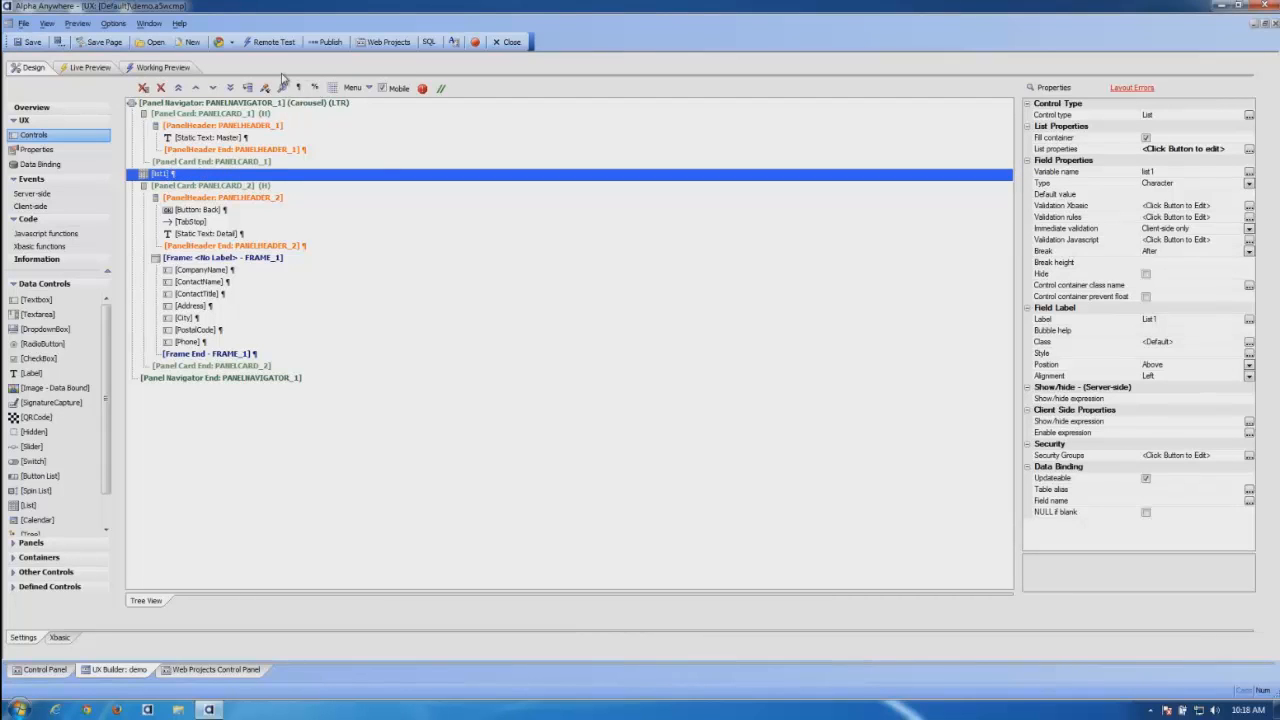
Step: Move the list1 control up one row so it sits inside PANELCARD_1, after its panel header
{"action": "left_click", "coordinate": [196, 89]}
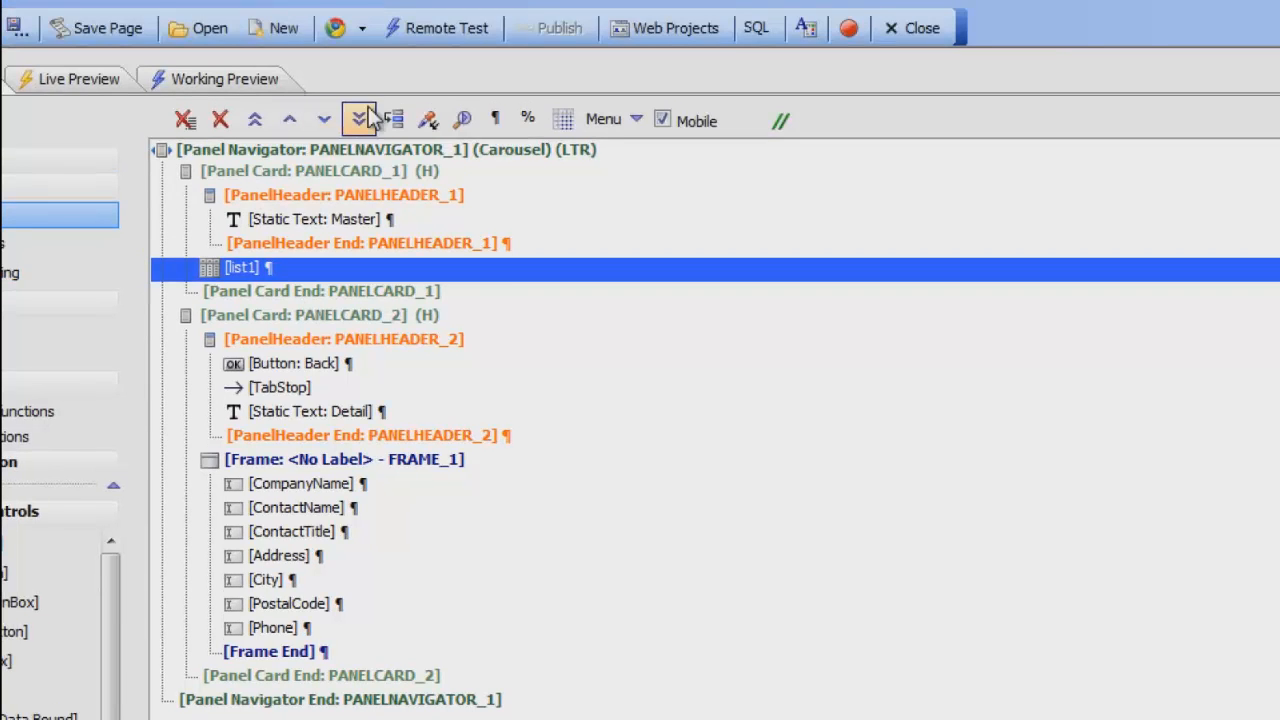
{"action": "left_click", "coordinate": [322, 120]}
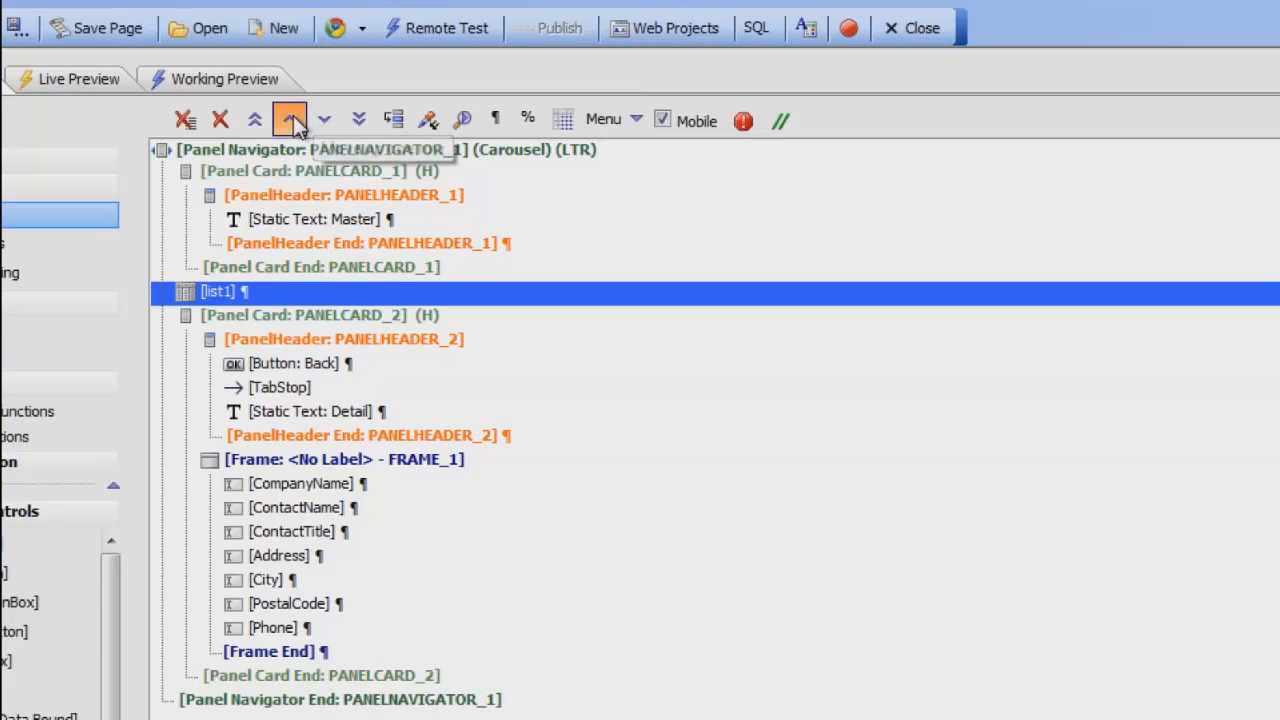
{"action": "left_click", "coordinate": [293, 117]}
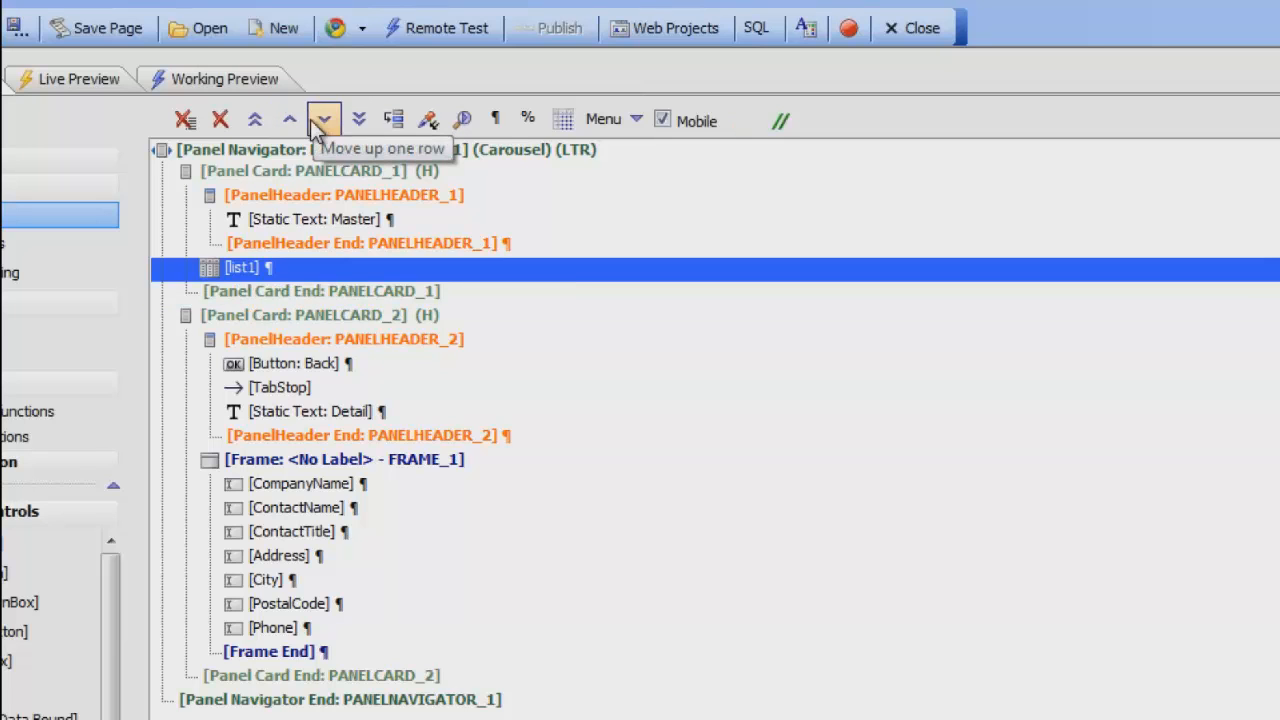
Step: Move list1 one row down out of PANELCARD_1 and review the layout errors
{"action": "left_click", "coordinate": [395, 121]}
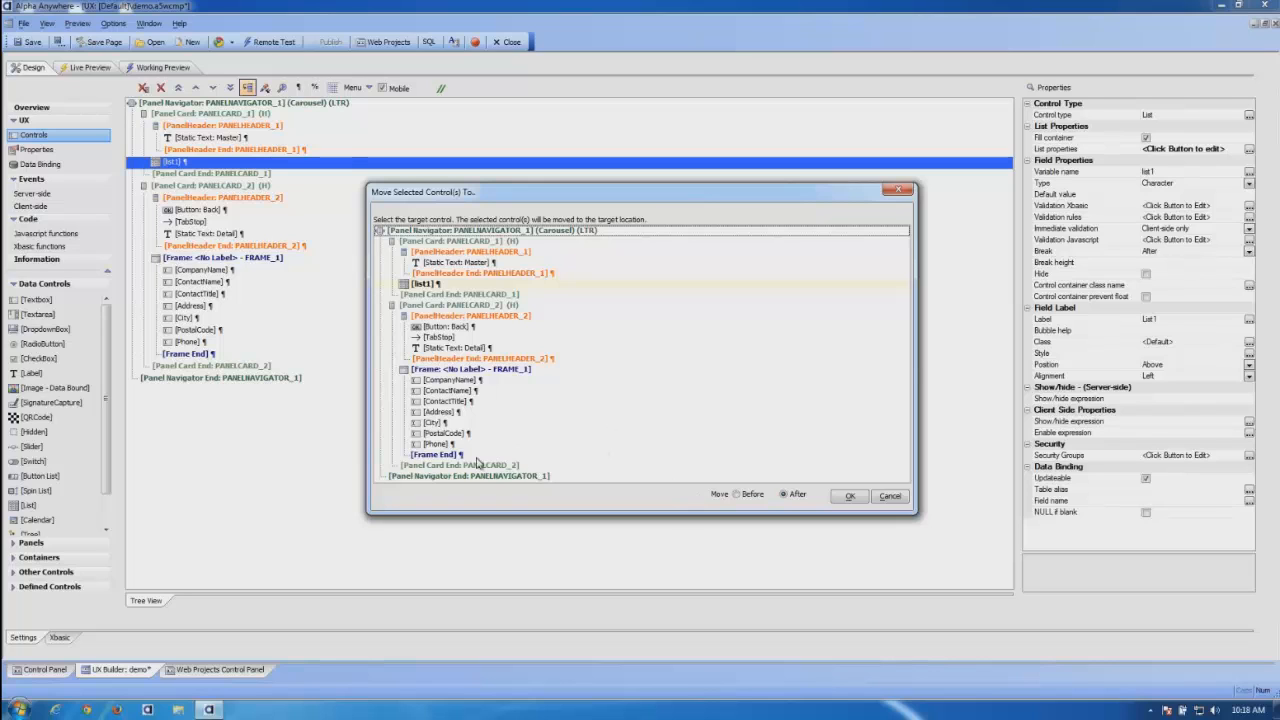
{"action": "left_click", "coordinate": [890, 500]}
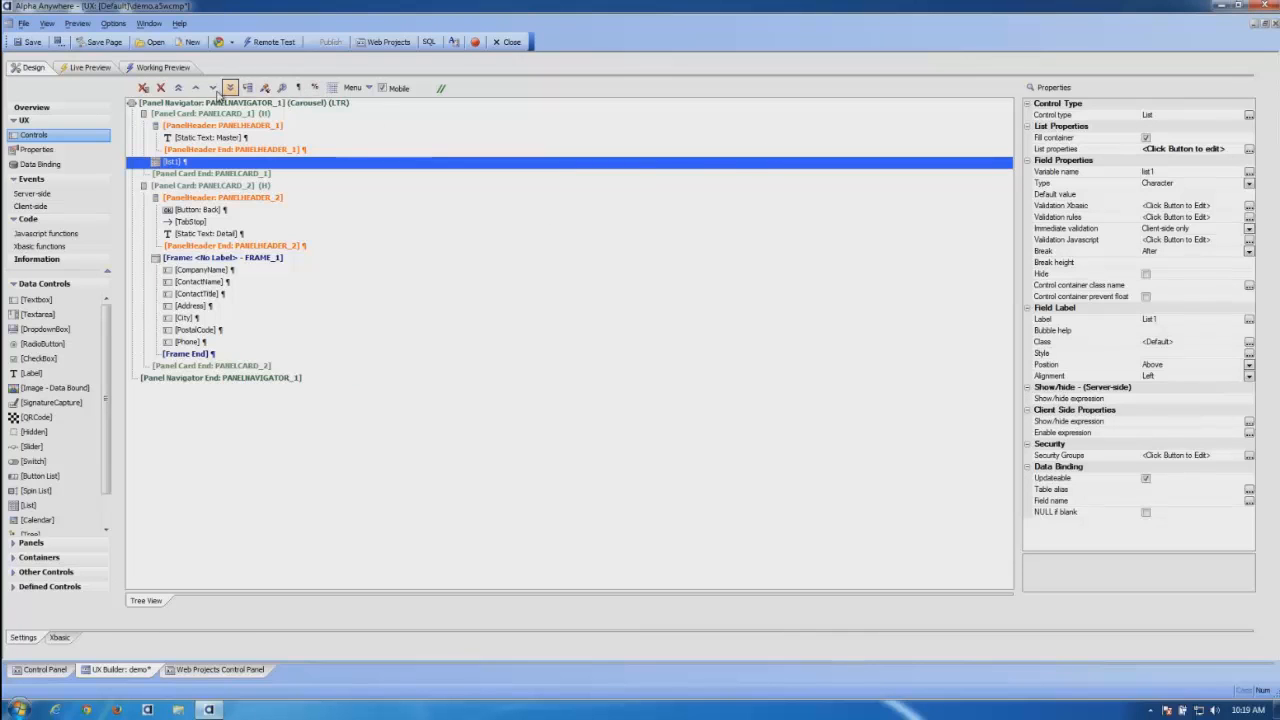
{"action": "left_click", "coordinate": [212, 88]}
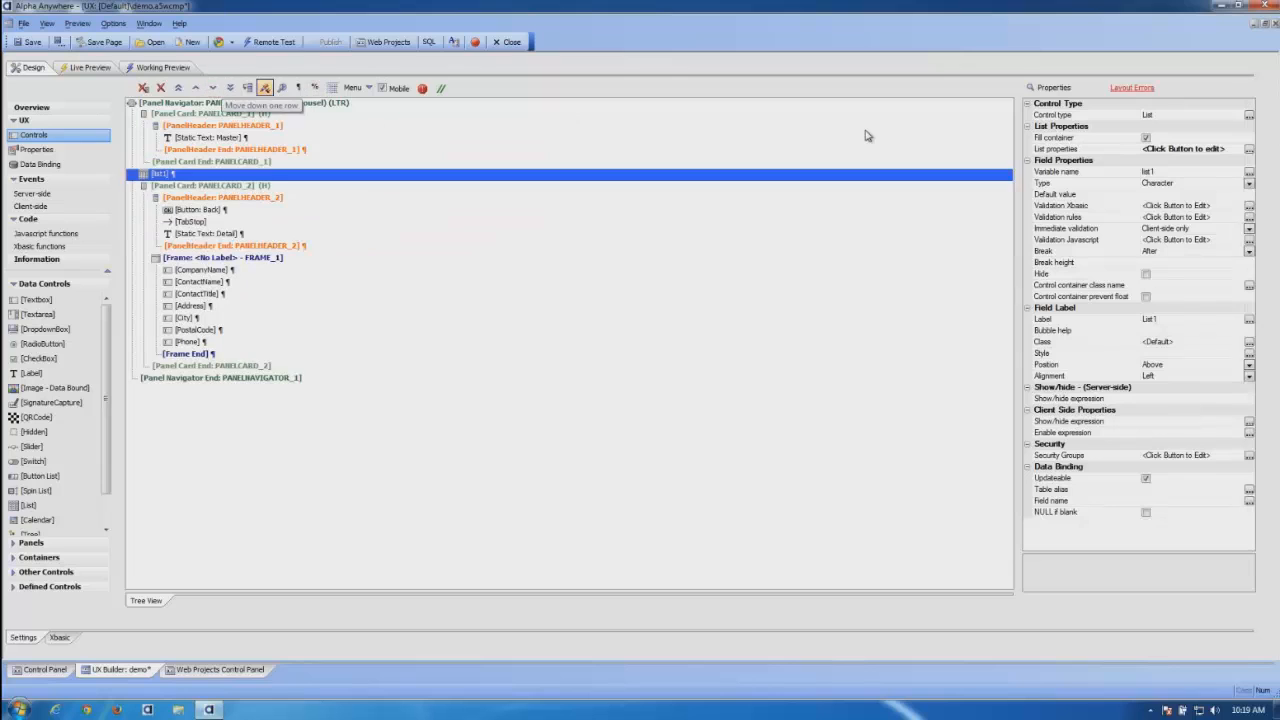
{"action": "left_click", "coordinate": [1132, 88]}
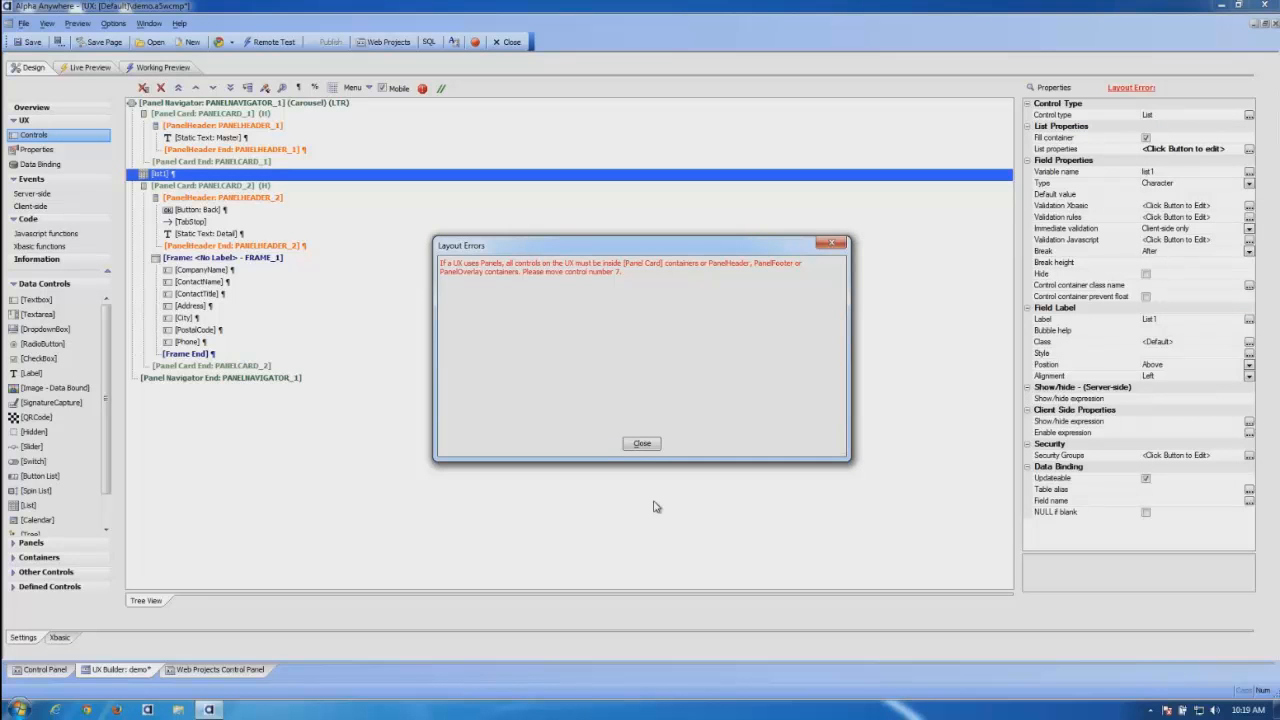
{"action": "left_click", "coordinate": [642, 446]}
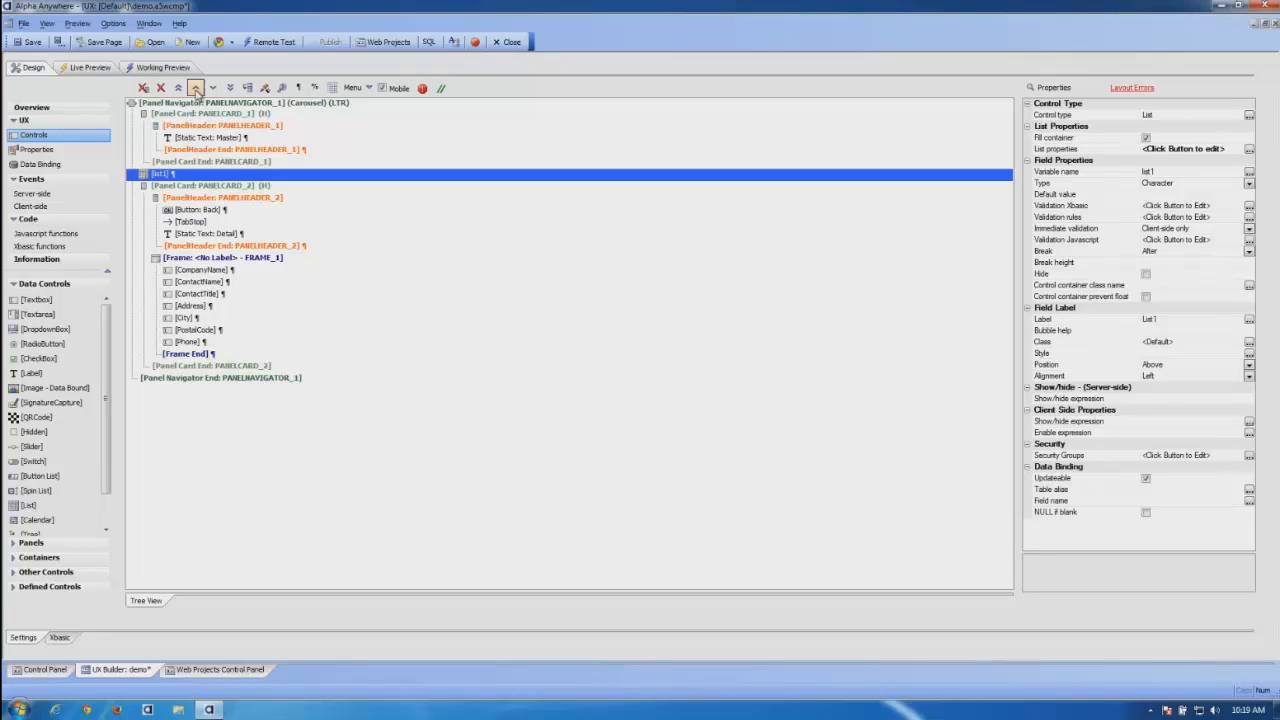
Step: Return list1 to the inside of PANELCARD_1 and save the component
{"action": "left_click", "coordinate": [195, 88]}
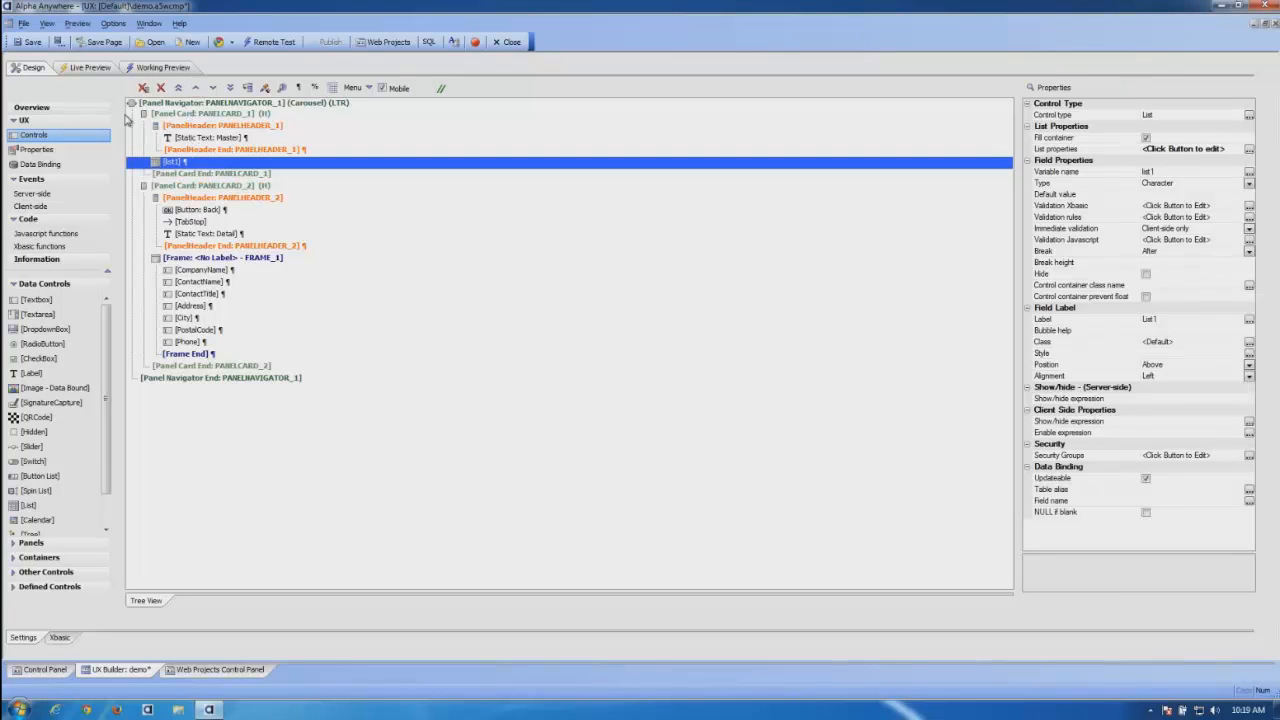
{"action": "left_click", "coordinate": [30, 42]}
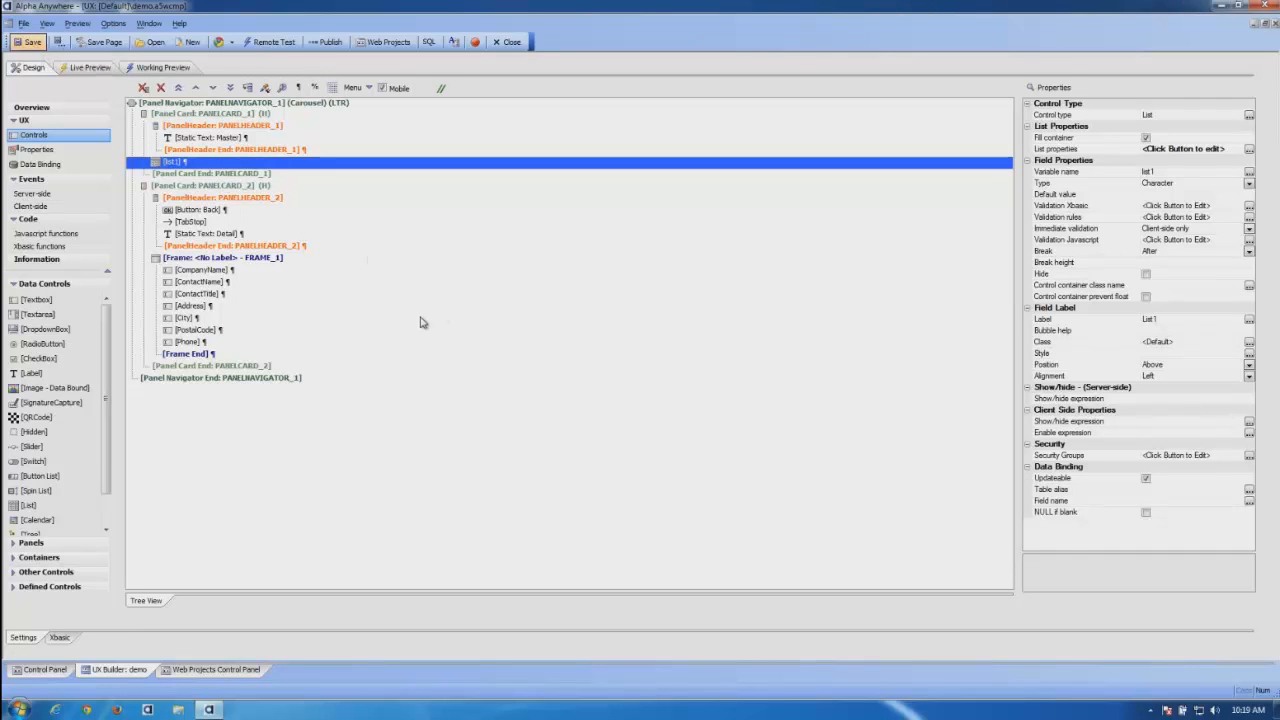
Step: Add a Panel Actions action to the Back button's click event, filtering the actions by "pan" and choosing Set Active Panel
{"action": "left_click", "coordinate": [215, 211]}
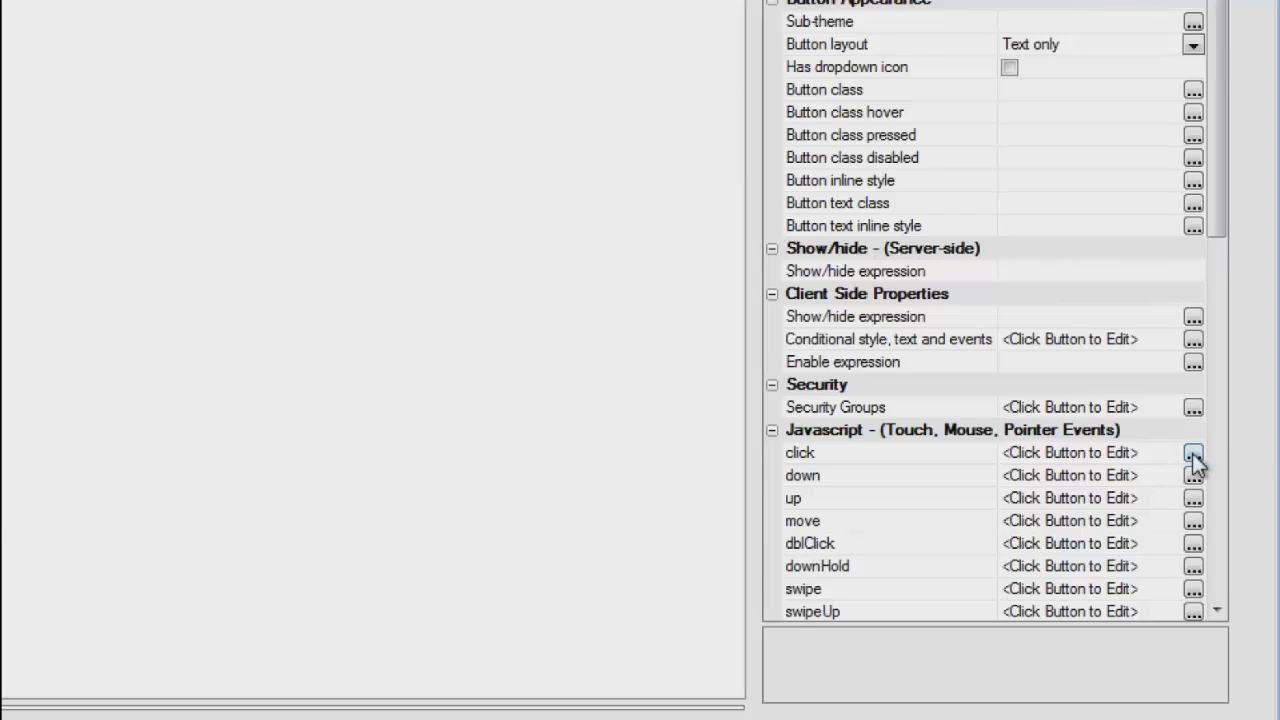
{"action": "left_click", "coordinate": [1192, 453]}
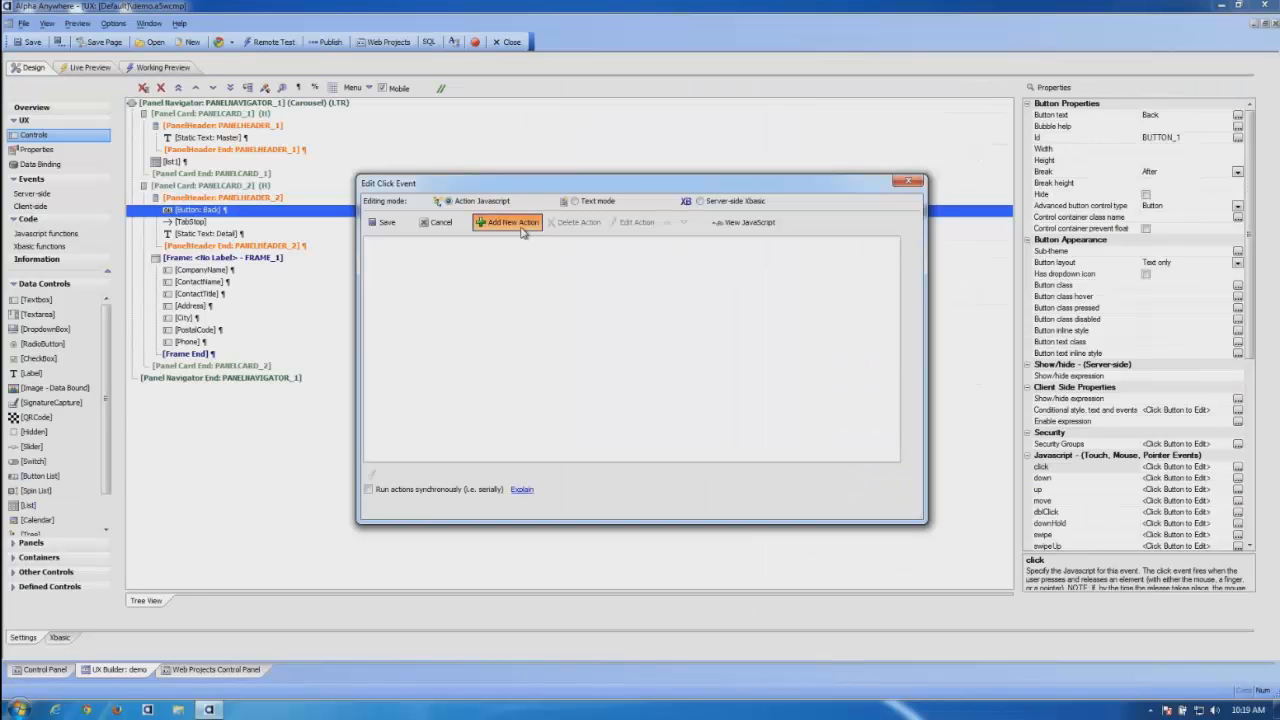
{"action": "left_click", "coordinate": [512, 222]}
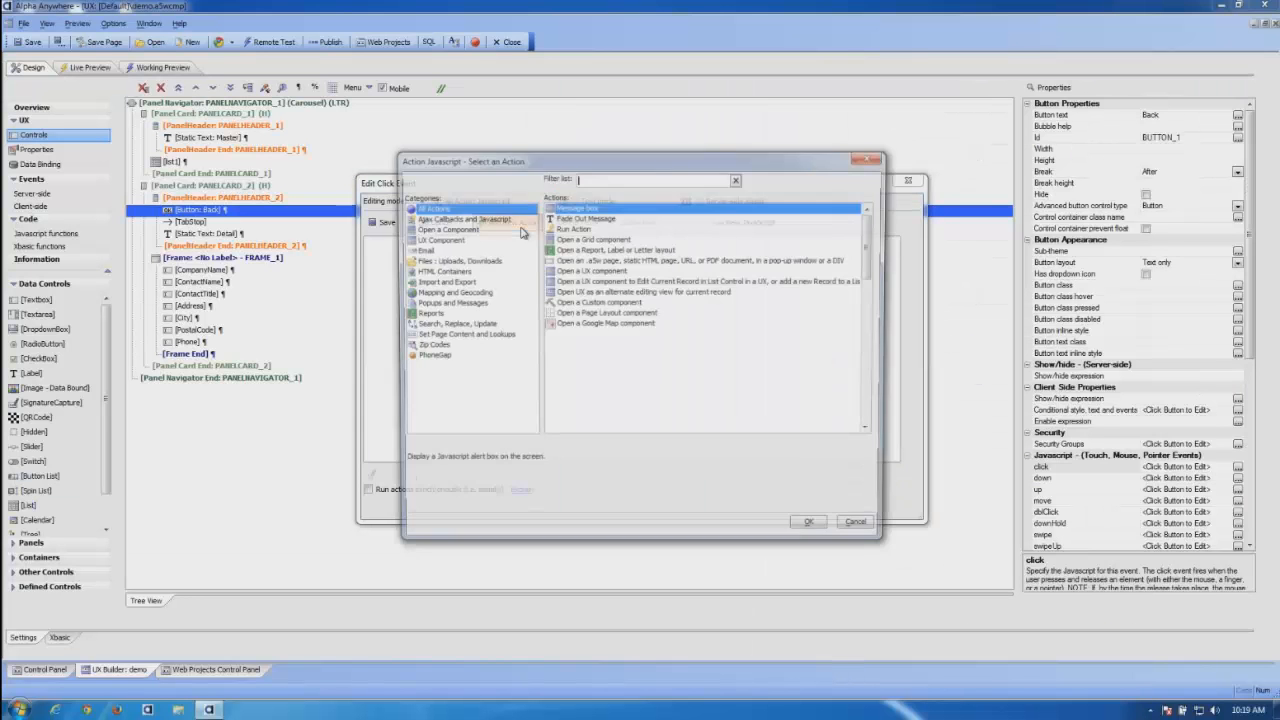
{"action": "type", "text": "pan"}
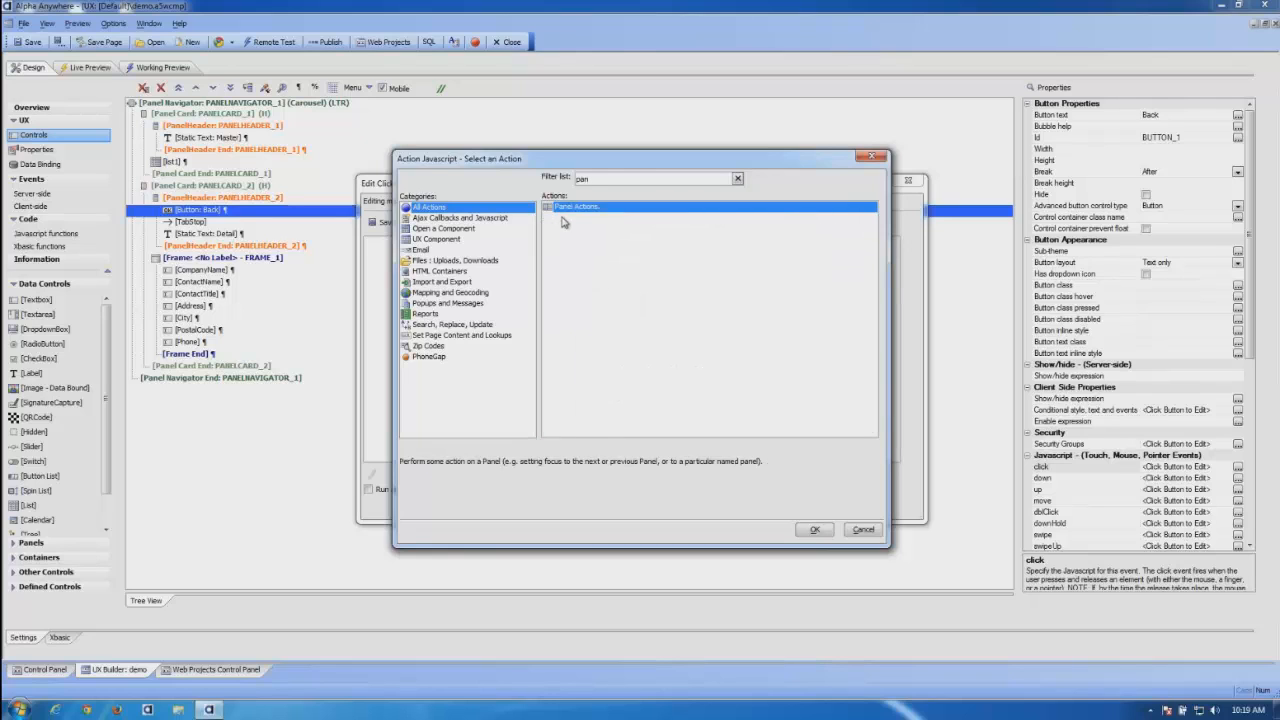
{"action": "double_click", "coordinate": [570, 207]}
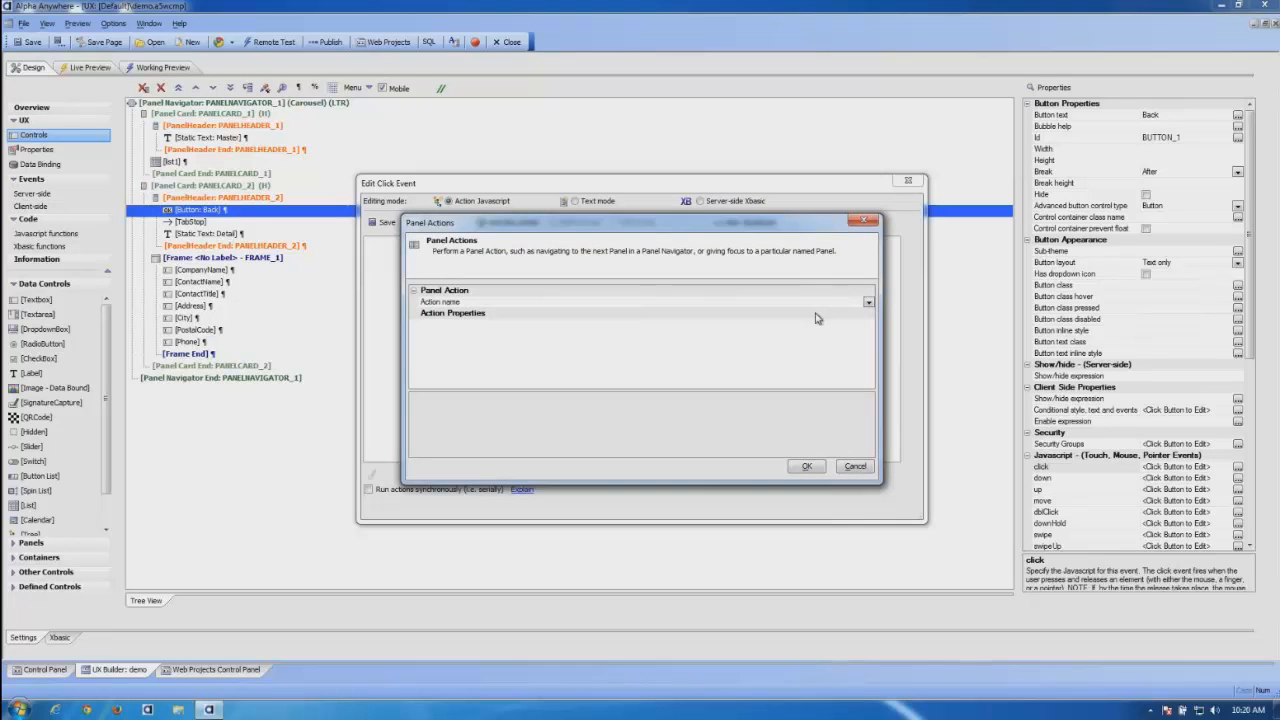
{"action": "left_click", "coordinate": [868, 303]}
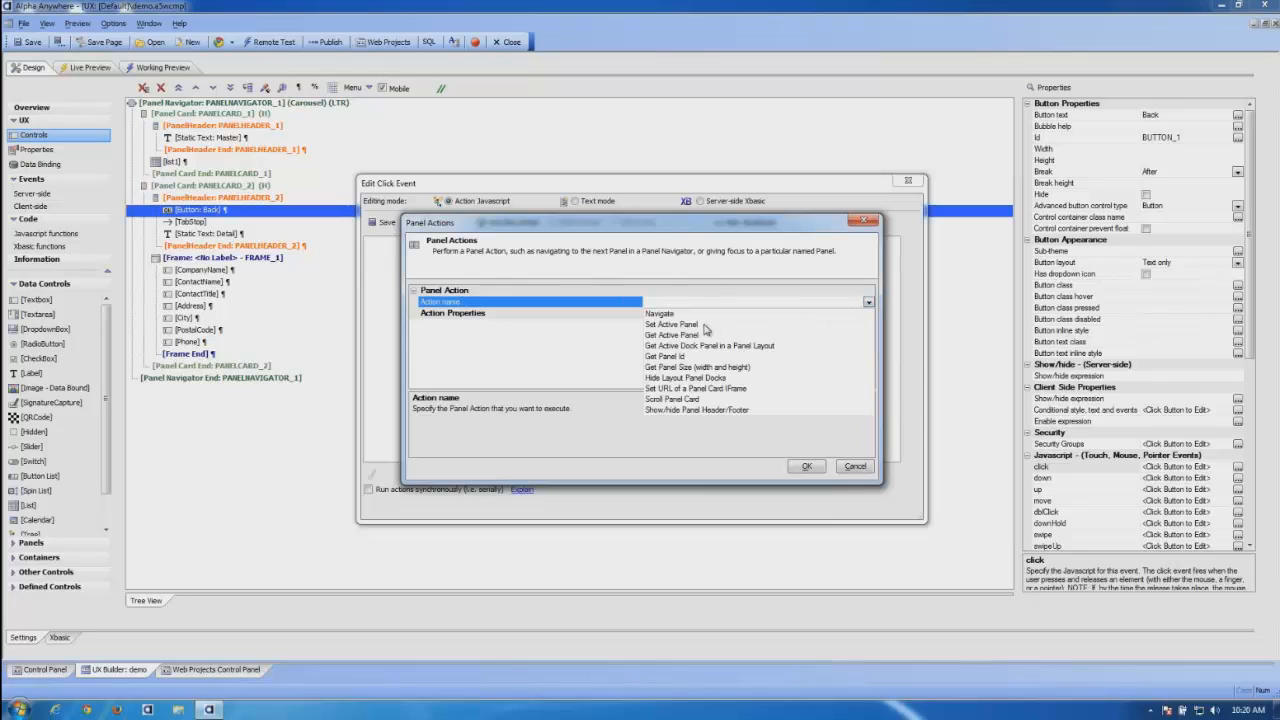
{"action": "left_click", "coordinate": [704, 325]}
Step: Target PANELCARD_1 with the panel action, leave its comment empty, and save the click event and the component
{"action": "left_click", "coordinate": [868, 327]}
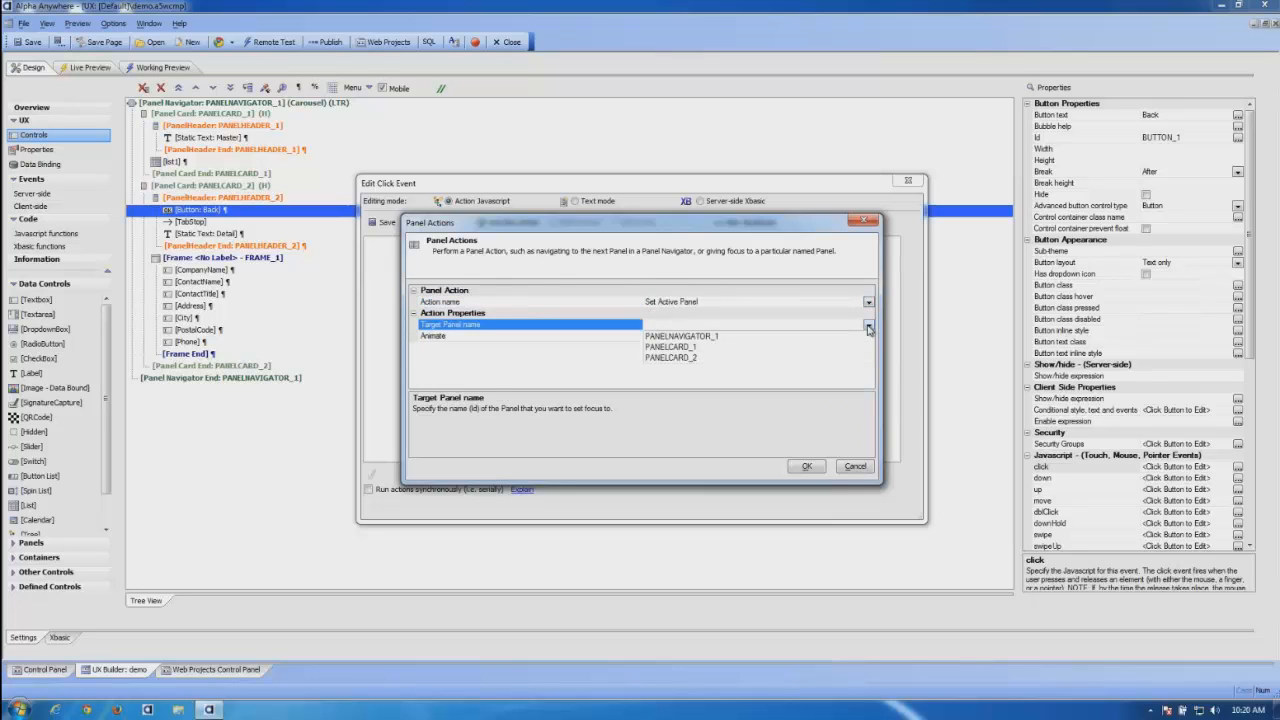
{"action": "left_click", "coordinate": [683, 347]}
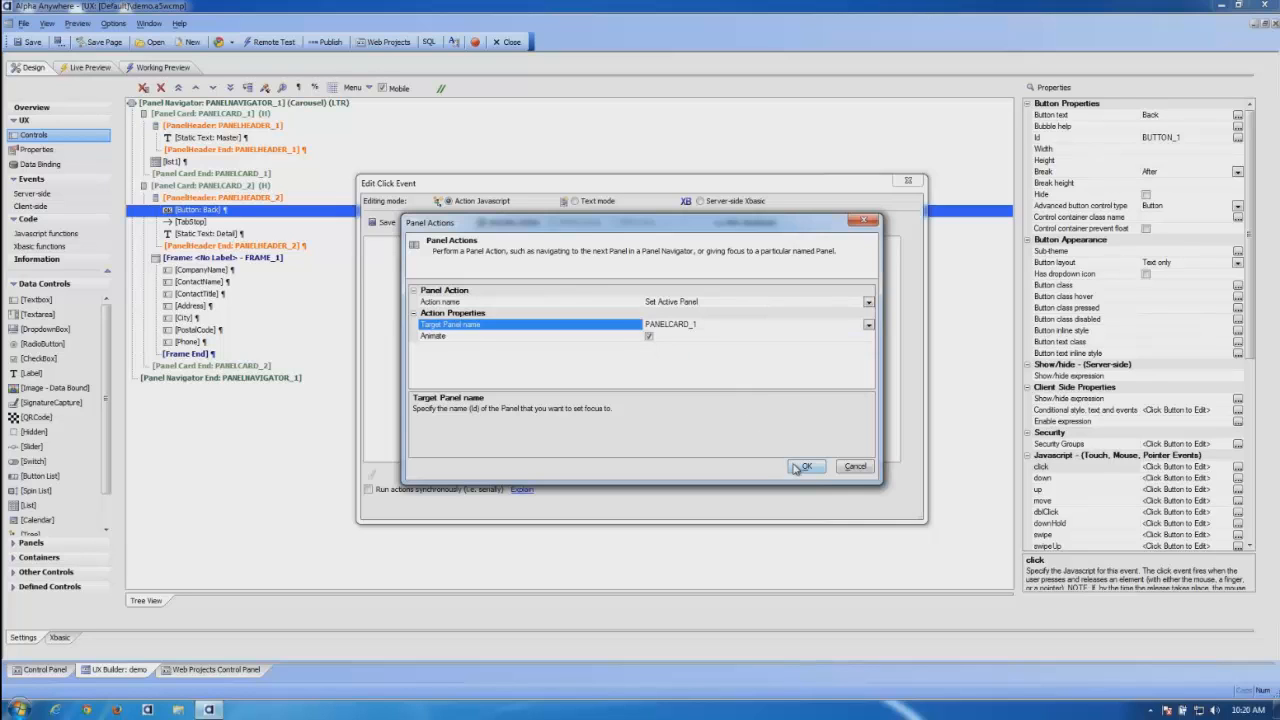
{"action": "left_click", "coordinate": [804, 466]}
{"action": "left_click", "coordinate": [745, 388]}
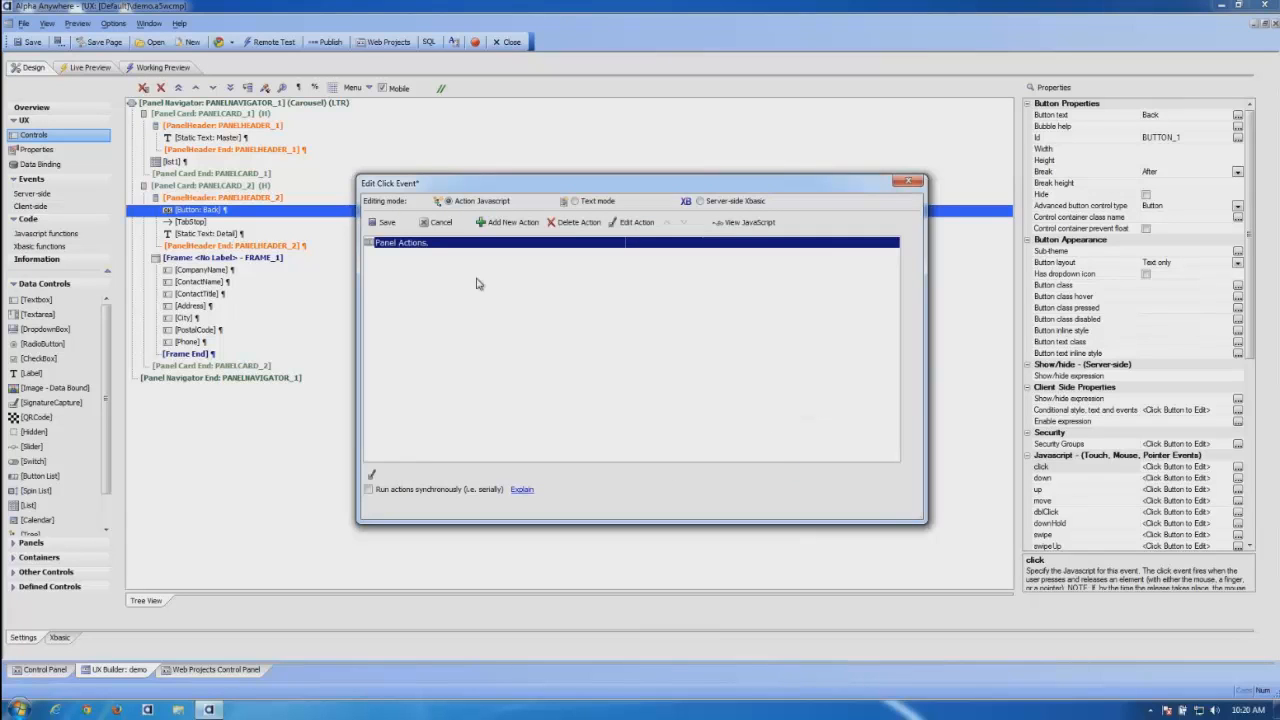
{"action": "left_click", "coordinate": [383, 222]}
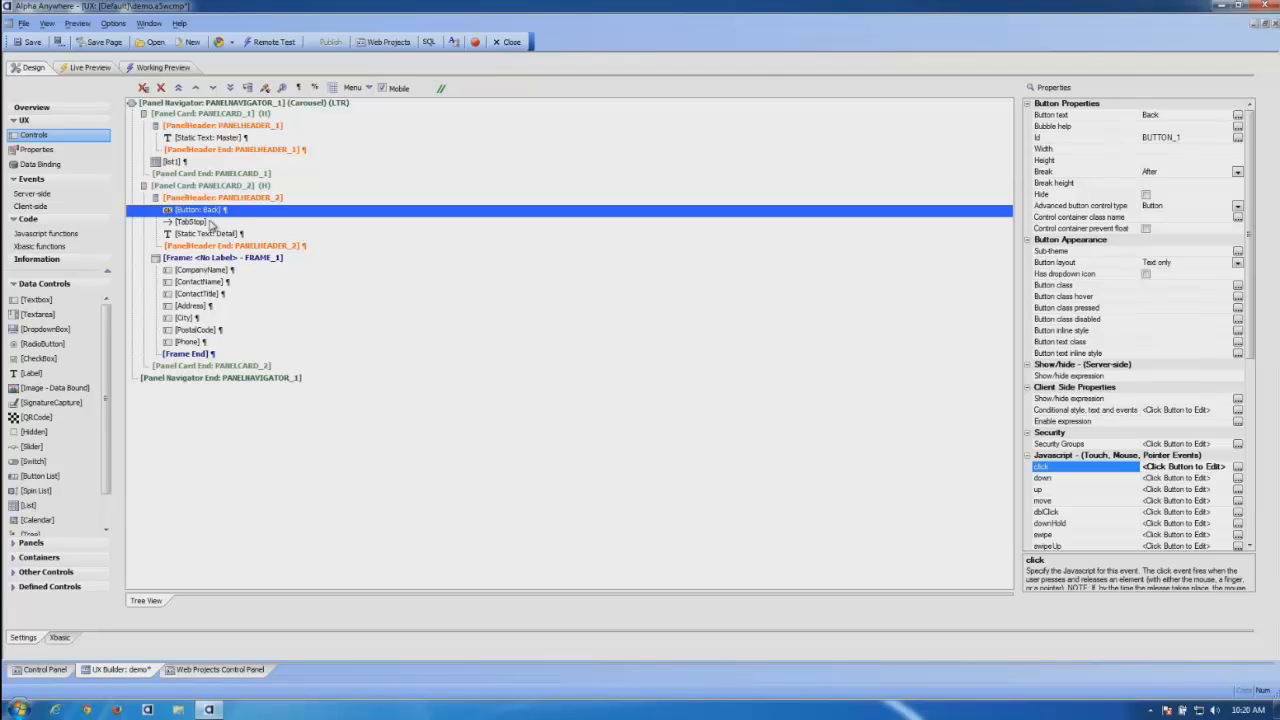
{"action": "left_click", "coordinate": [32, 42]}
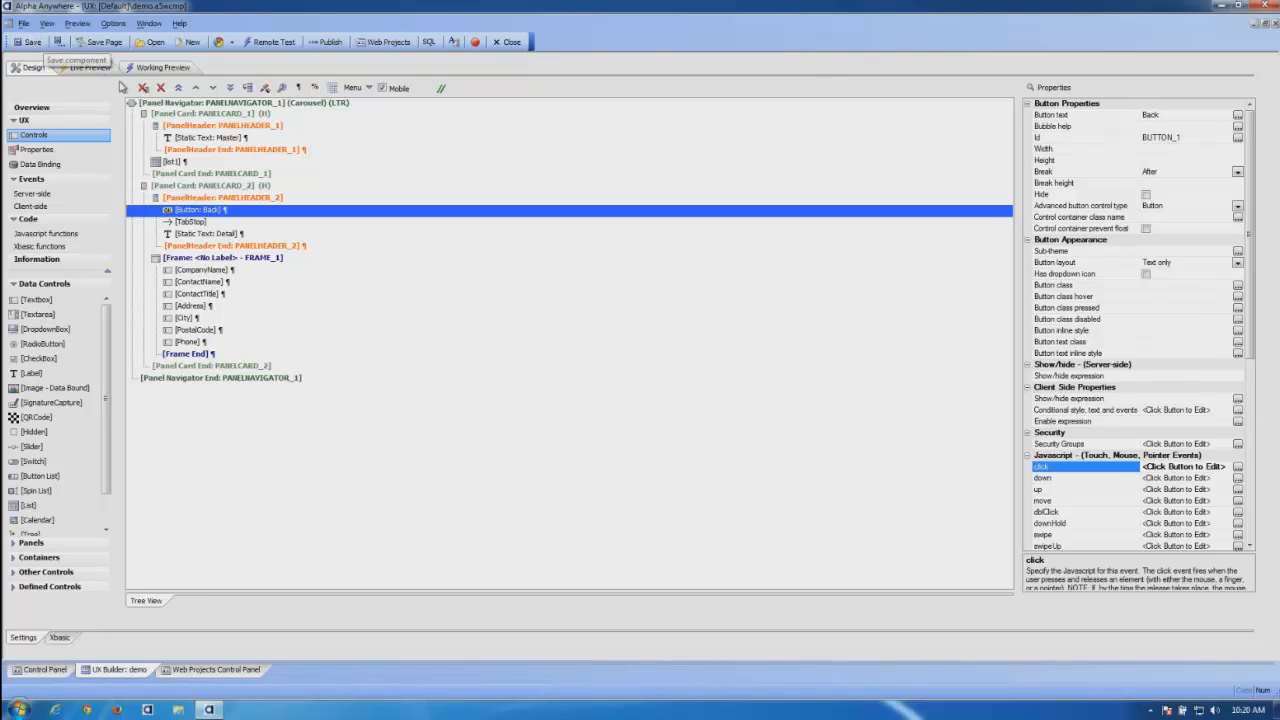
Step: Test the app in the Working Preview by opening the details of three customers and going back to the list each time
{"action": "left_click", "coordinate": [183, 68]}
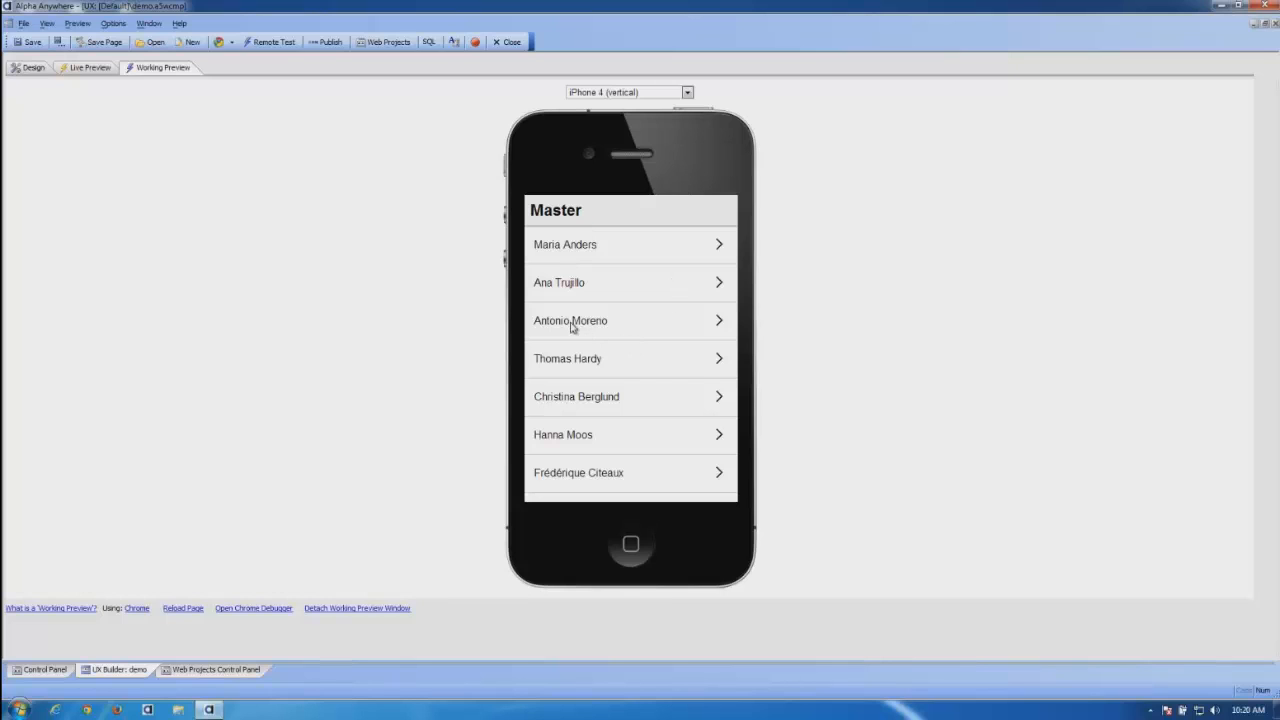
{"action": "left_click", "coordinate": [575, 281]}
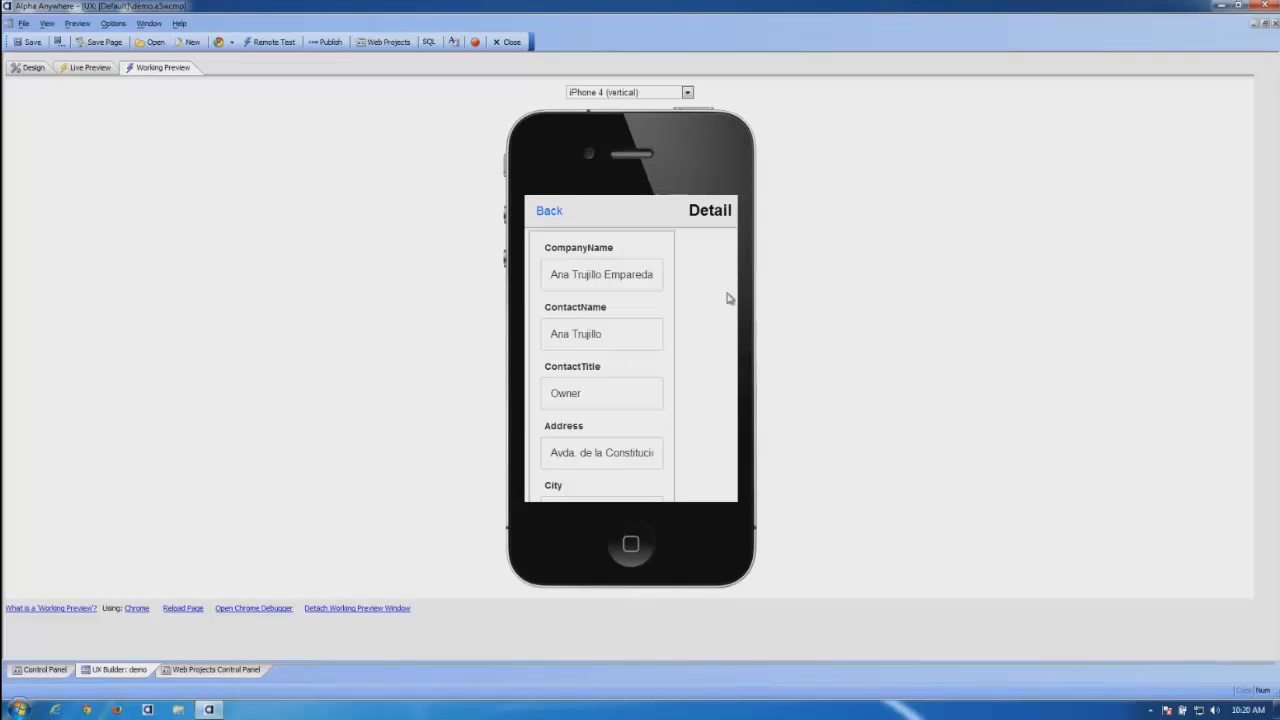
{"action": "left_click", "coordinate": [550, 212]}
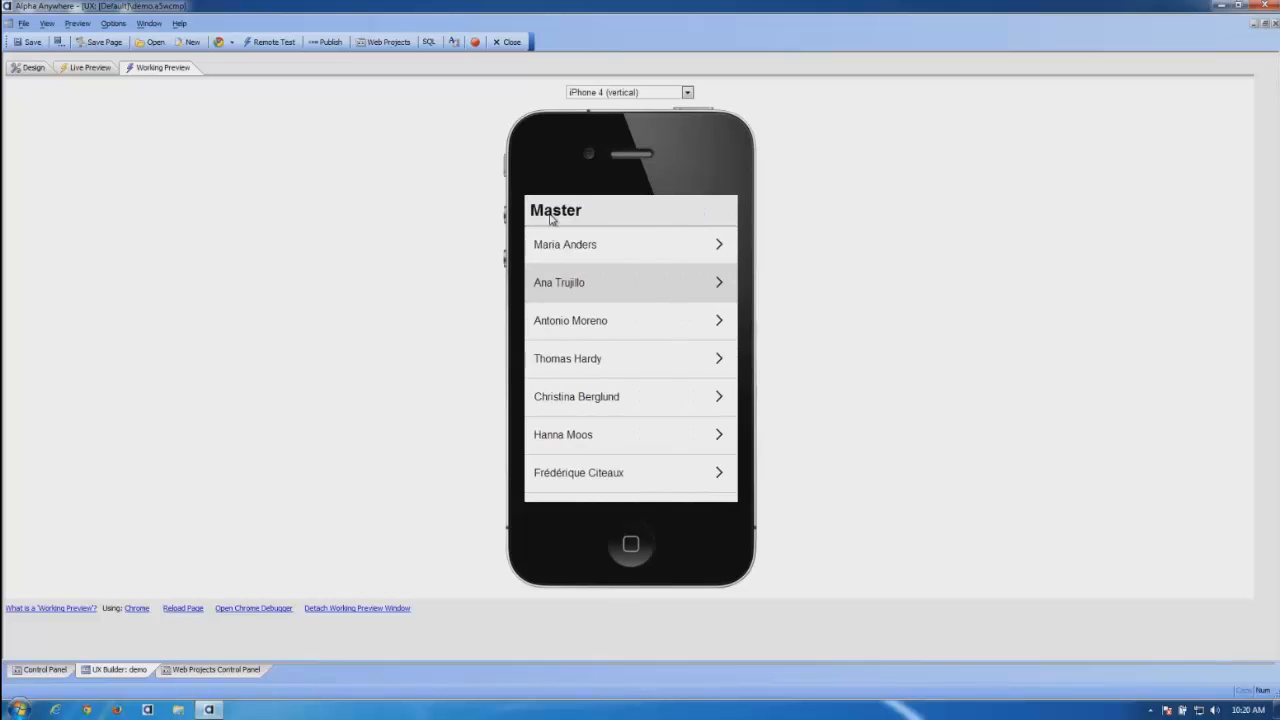
{"action": "left_click", "coordinate": [552, 318]}
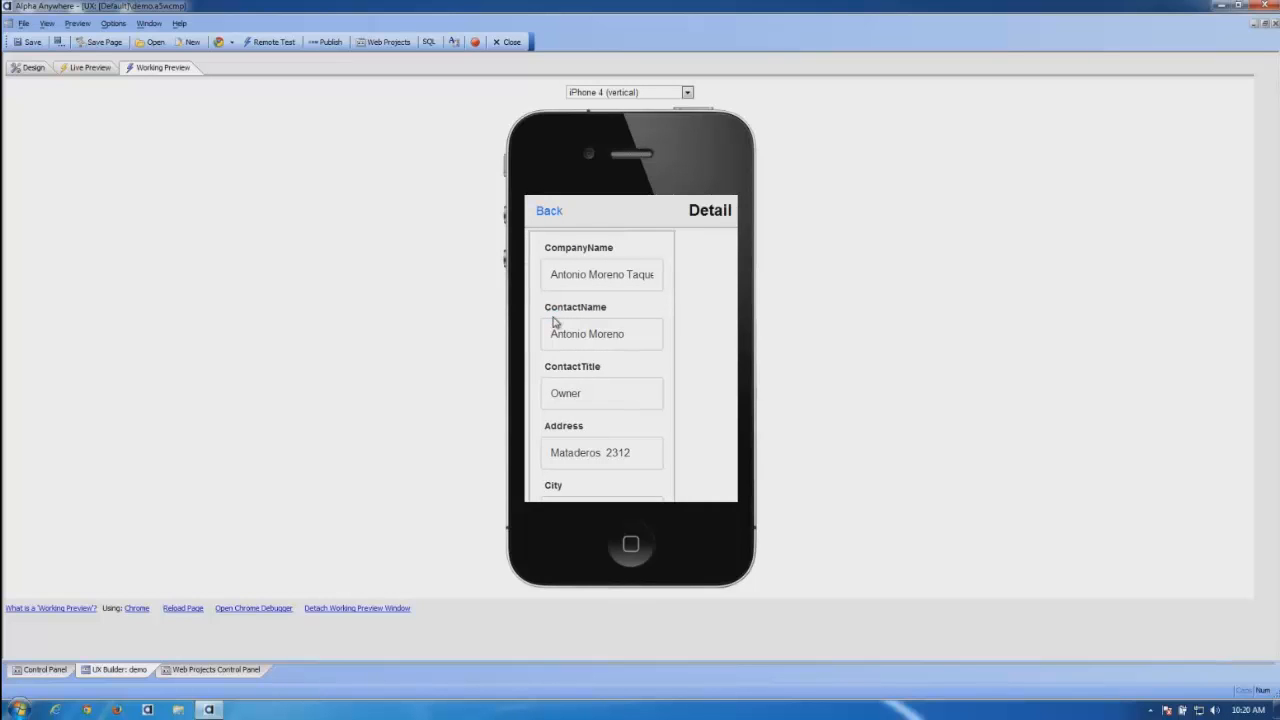
{"action": "left_click", "coordinate": [555, 211]}
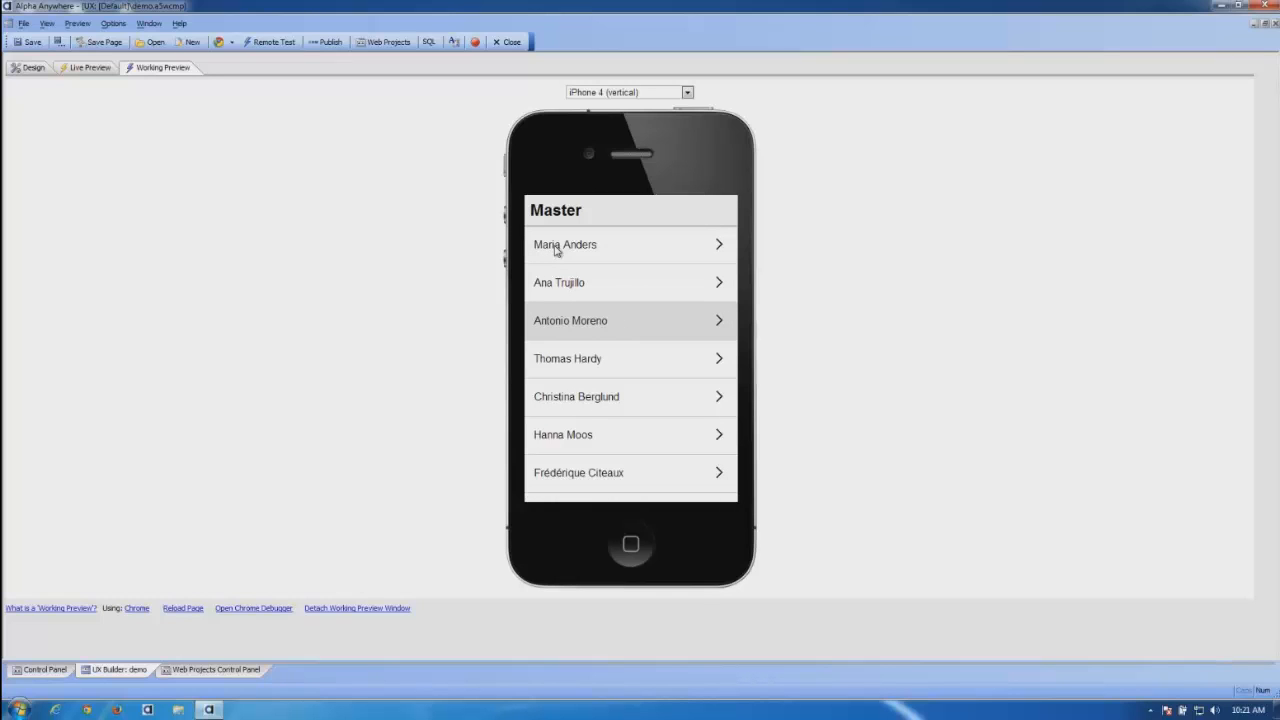
{"action": "left_click", "coordinate": [555, 245]}
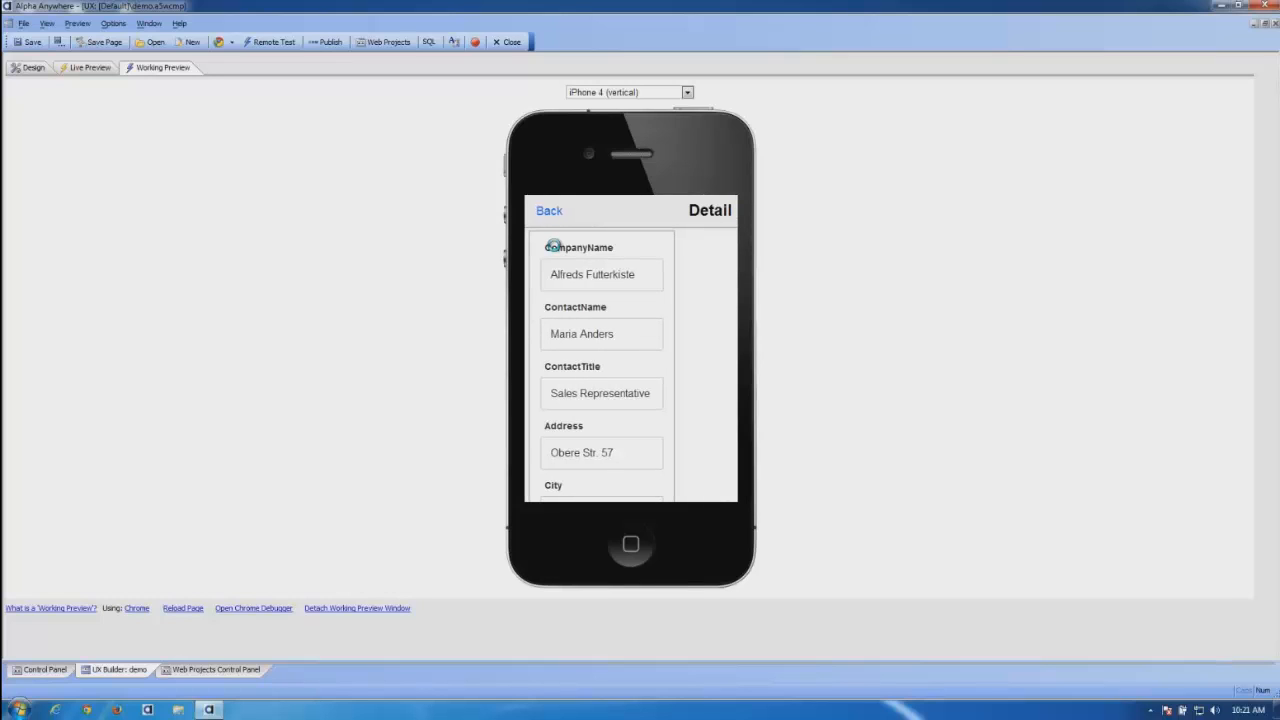
{"action": "left_click", "coordinate": [559, 216]}
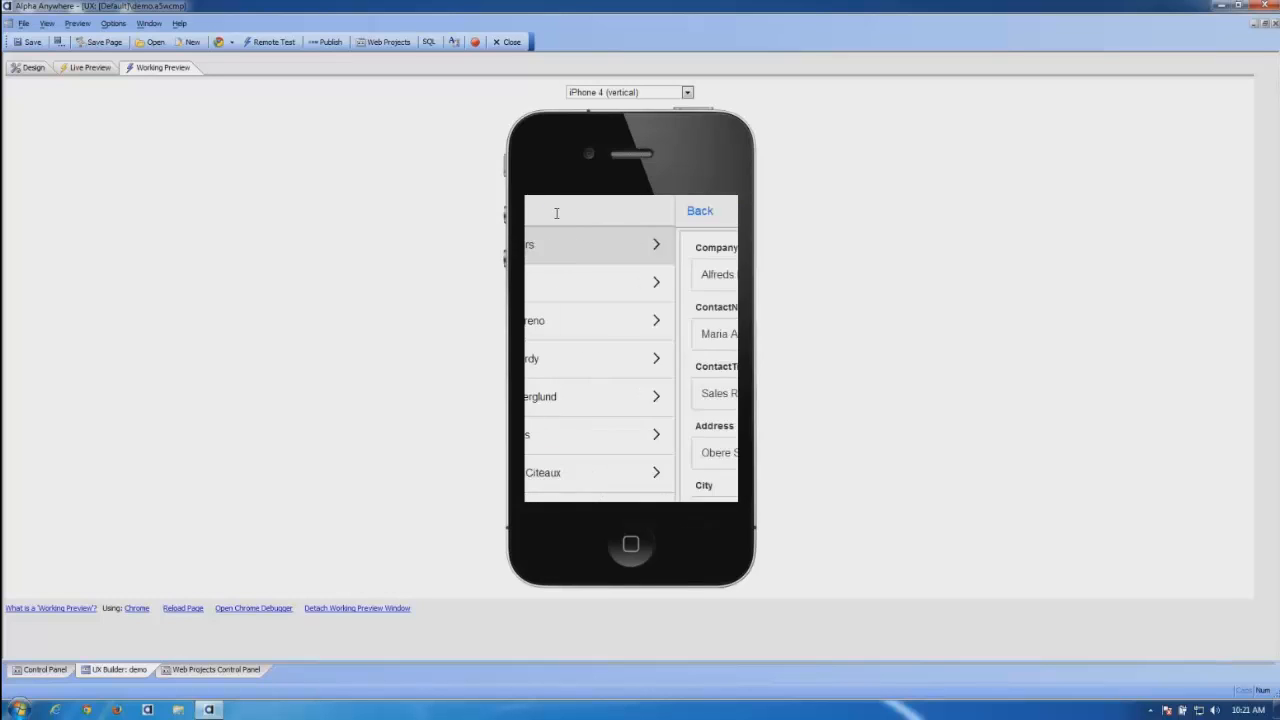
Step: Return to the component design and set the frame width of FRAME_1 to 100%
{"action": "left_click", "coordinate": [30, 67]}
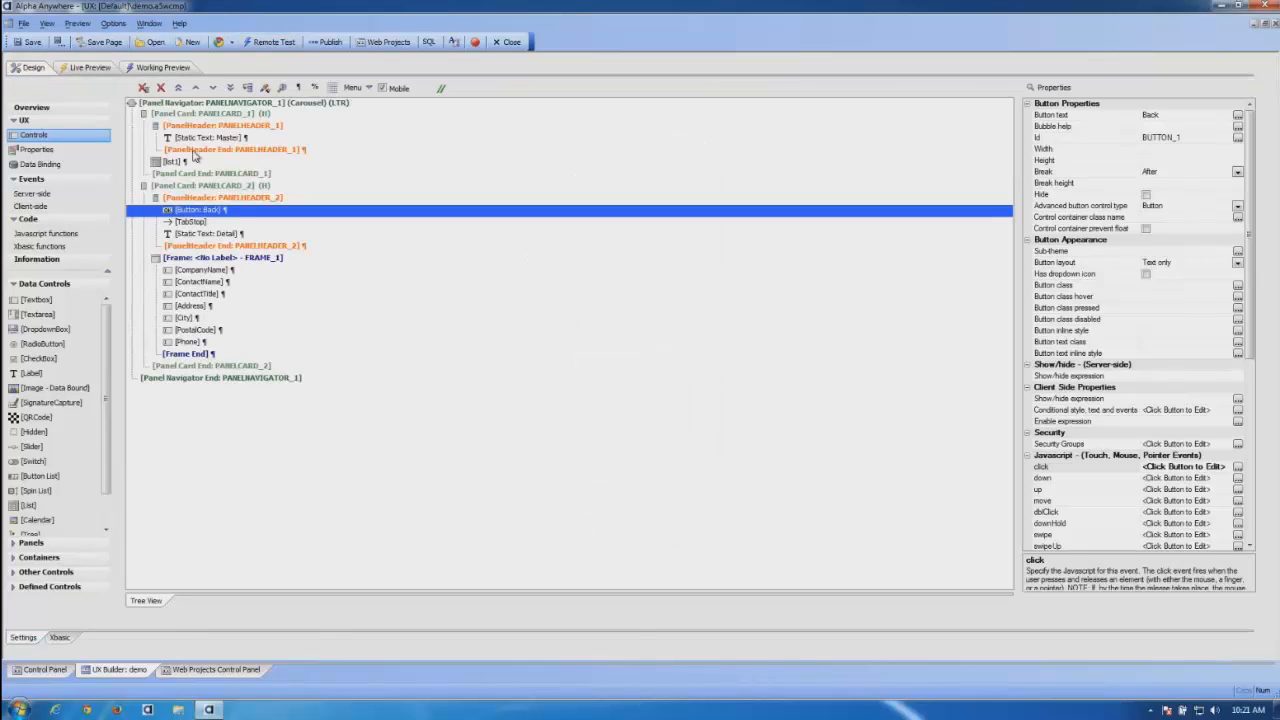
{"action": "left_click", "coordinate": [202, 270]}
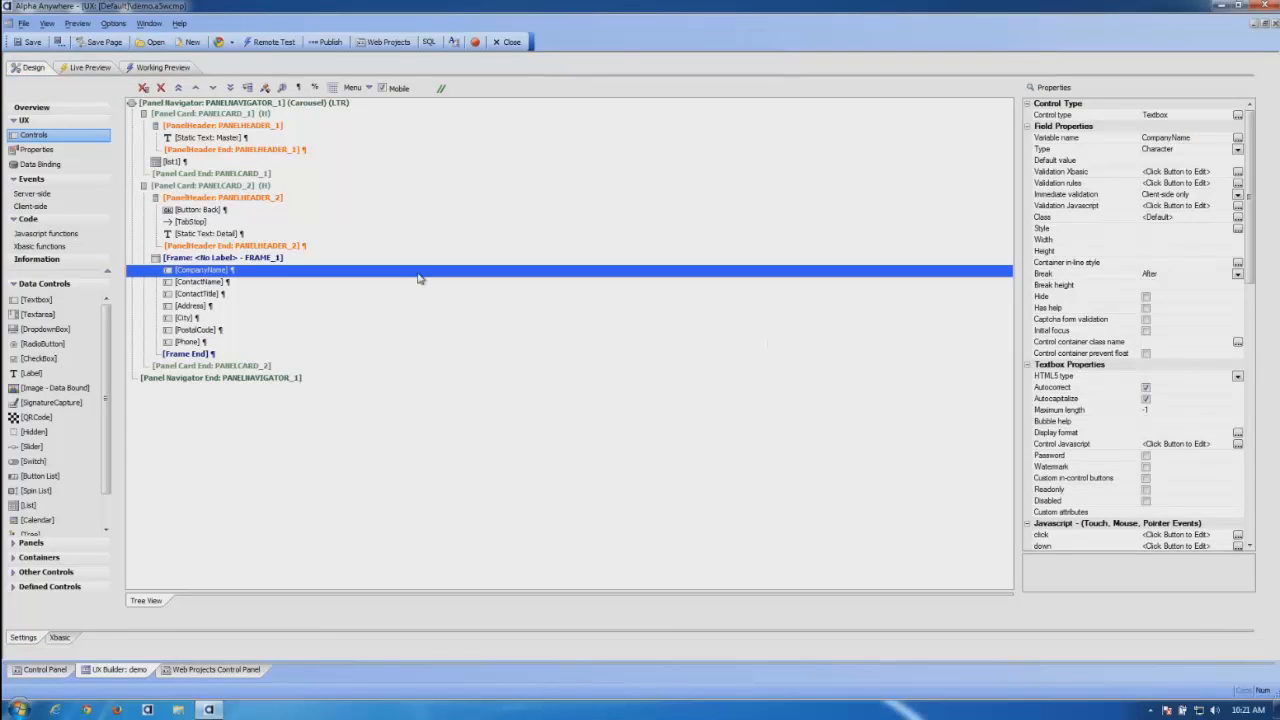
{"action": "left_click", "coordinate": [230, 258]}
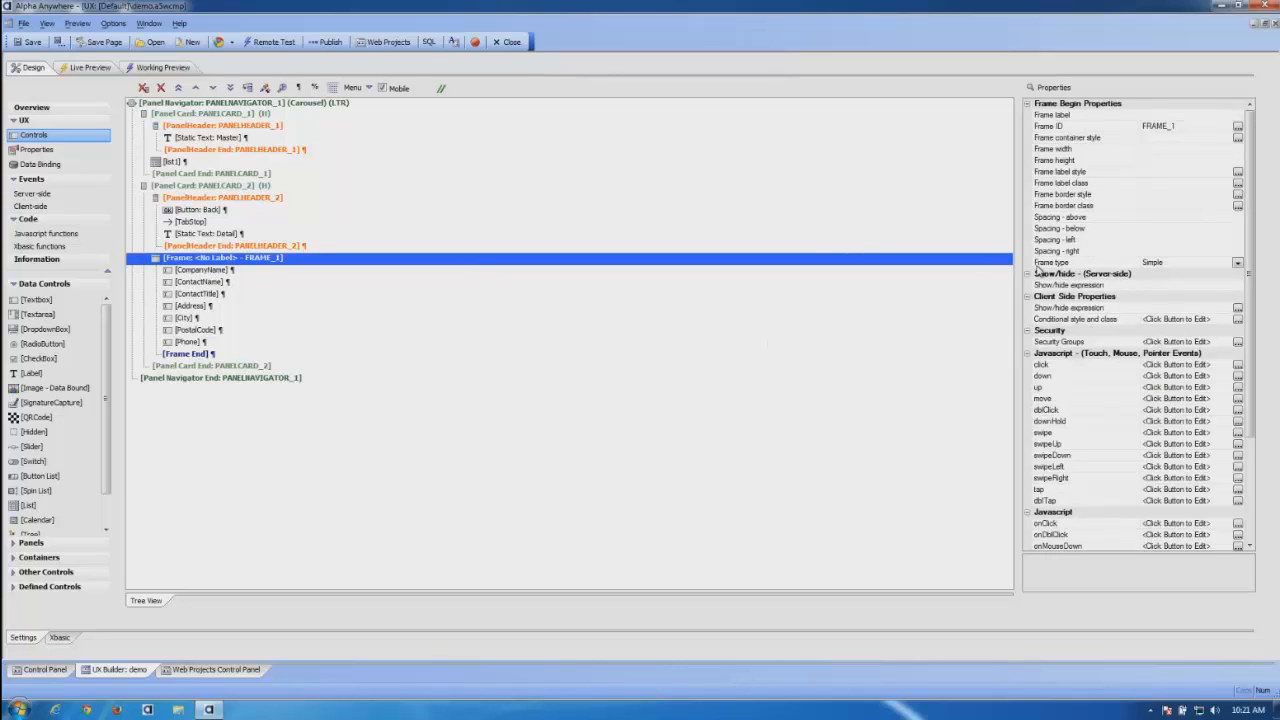
{"action": "left_click", "coordinate": [1165, 151]}
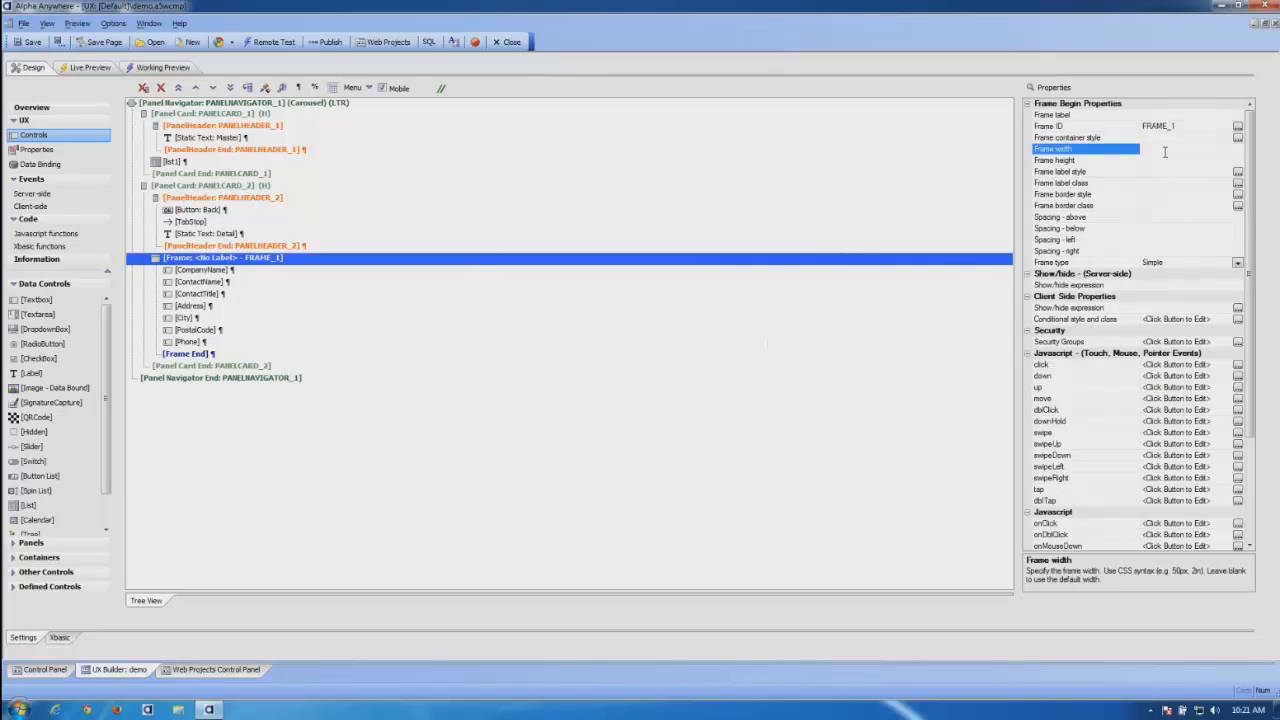
{"action": "key", "text": "Return"}
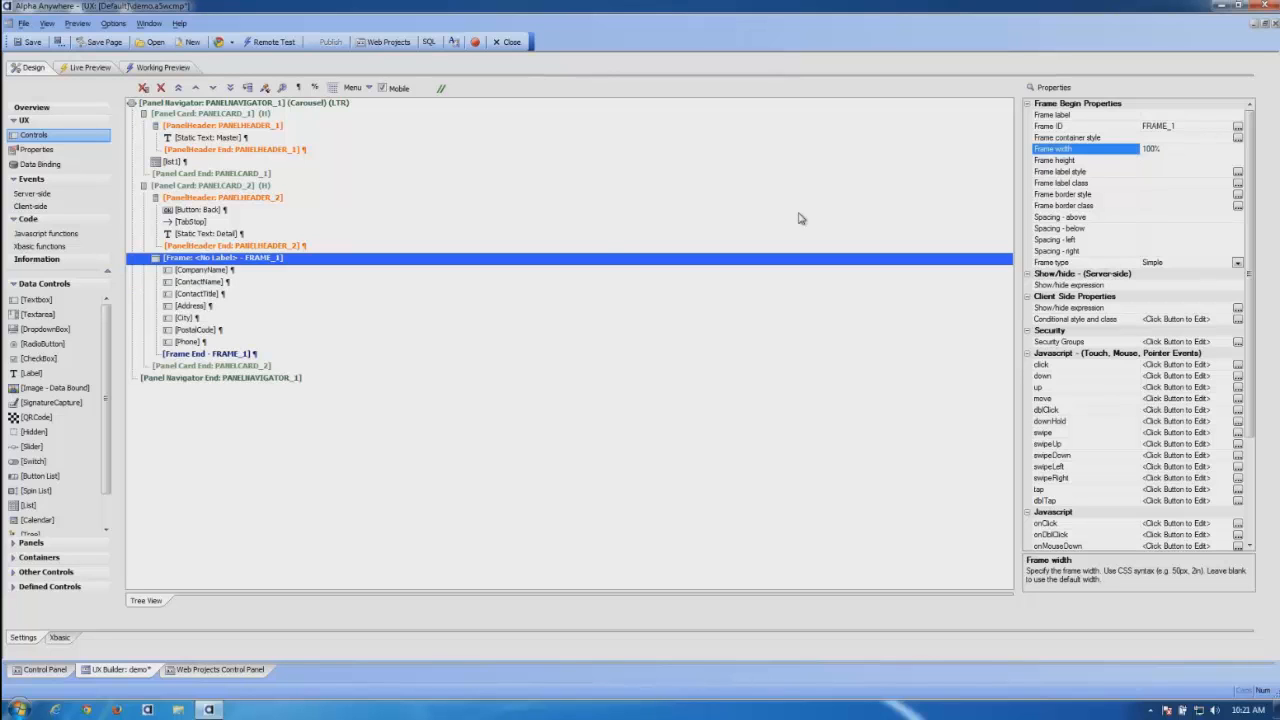
Step: Set the width of the CompanyName textbox to 100%
{"action": "left_click", "coordinate": [193, 274]}
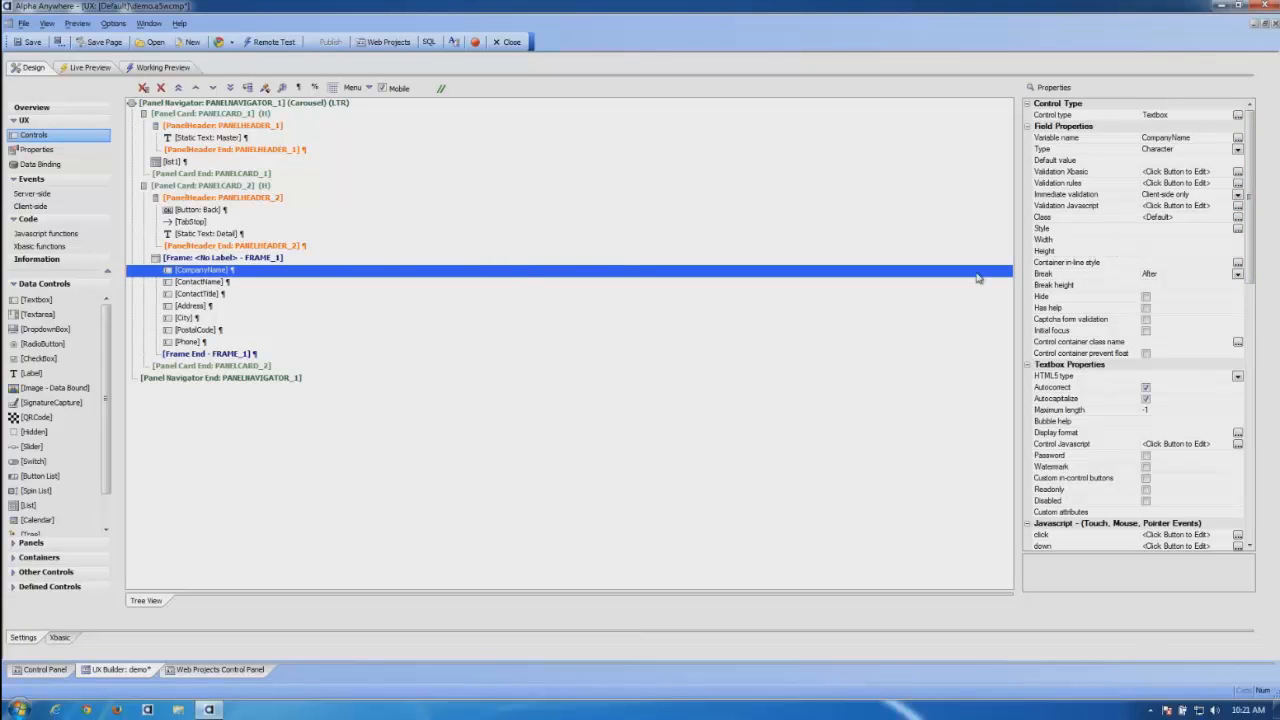
{"action": "left_click", "coordinate": [1160, 239]}
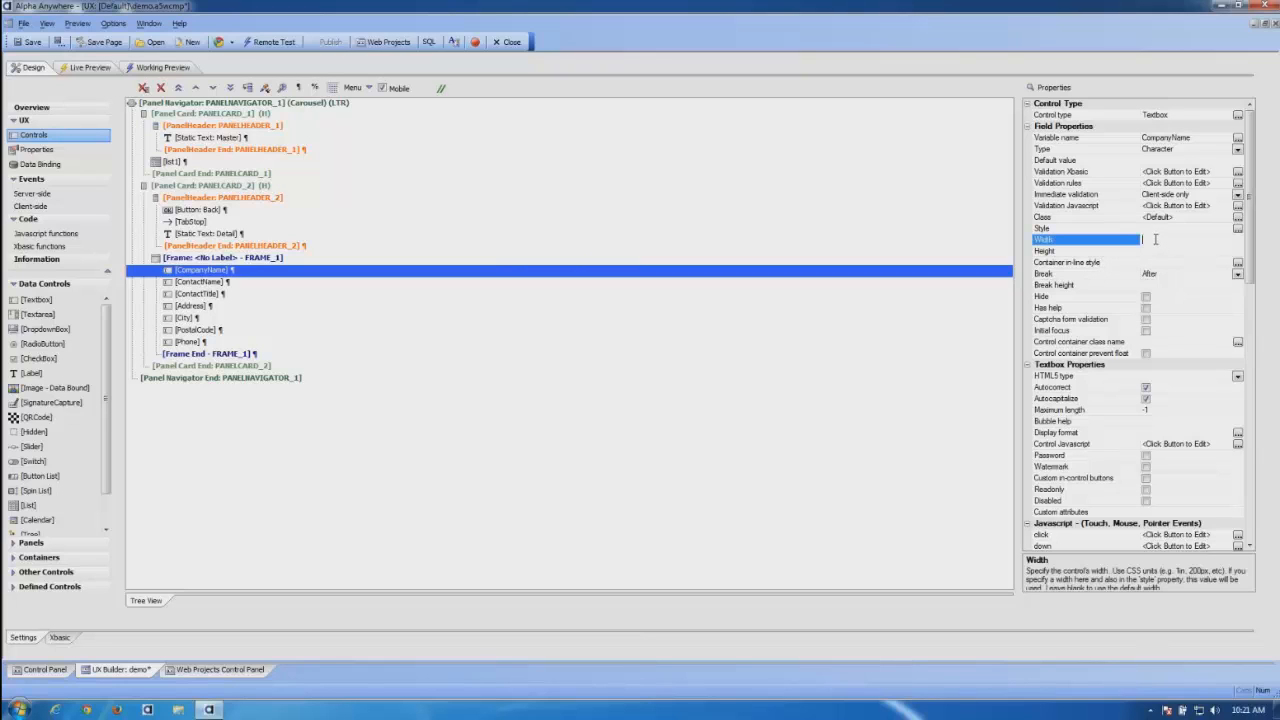
{"action": "type", "text": "100"}
{"action": "left_click", "coordinate": [226, 268]}
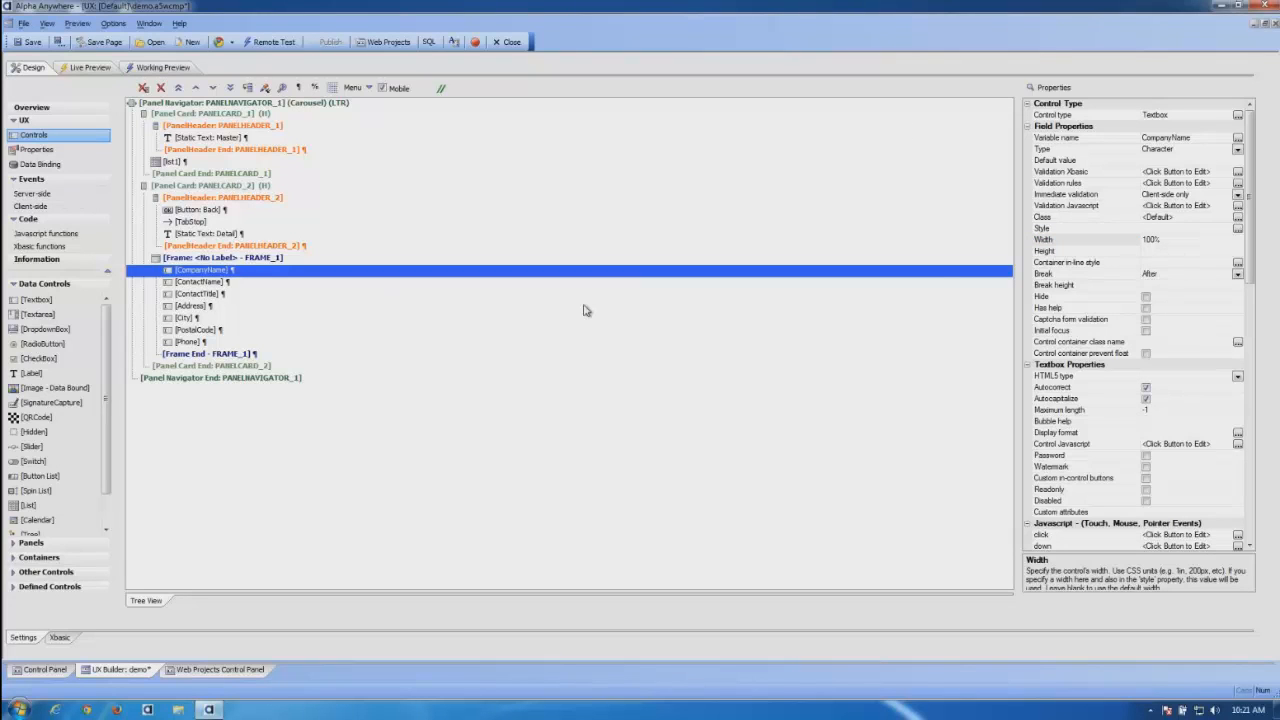
Step: Paste the CompanyName width value to the ContactName, ContactTitle, Address, City, PostalCode and Phone controls at once
{"action": "left_click", "coordinate": [1070, 242]}
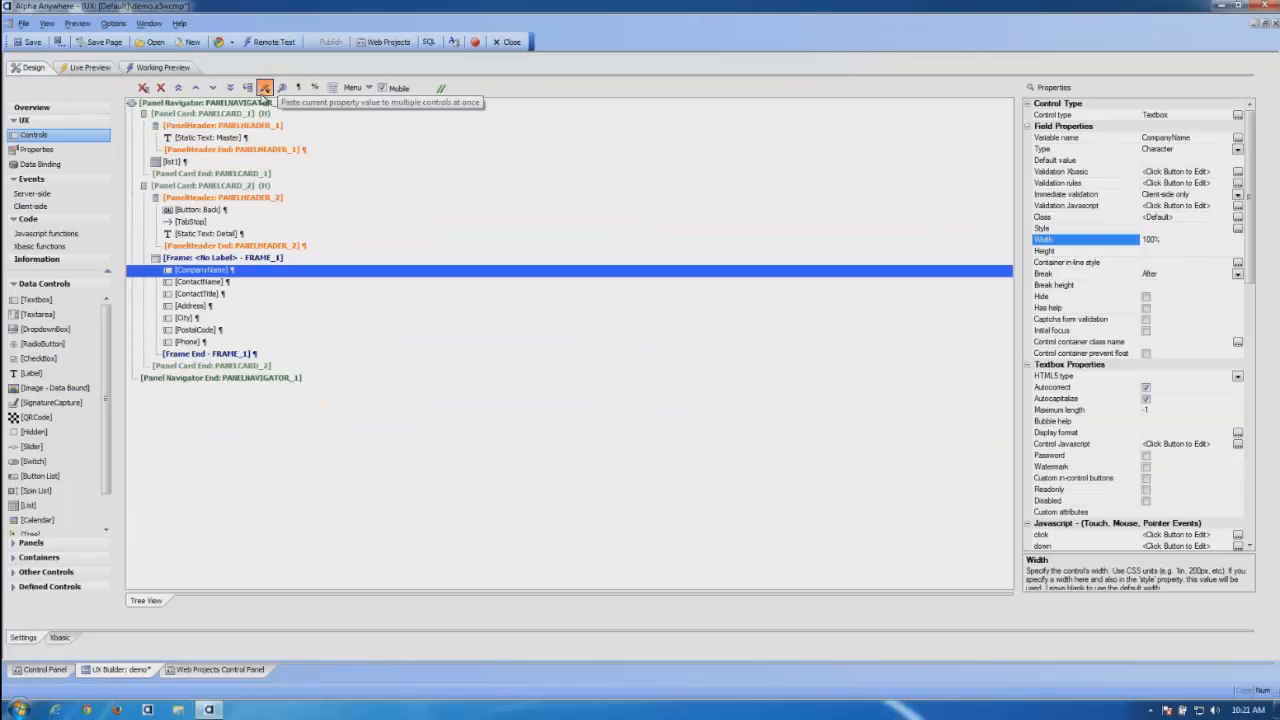
{"action": "left_click", "coordinate": [264, 89]}
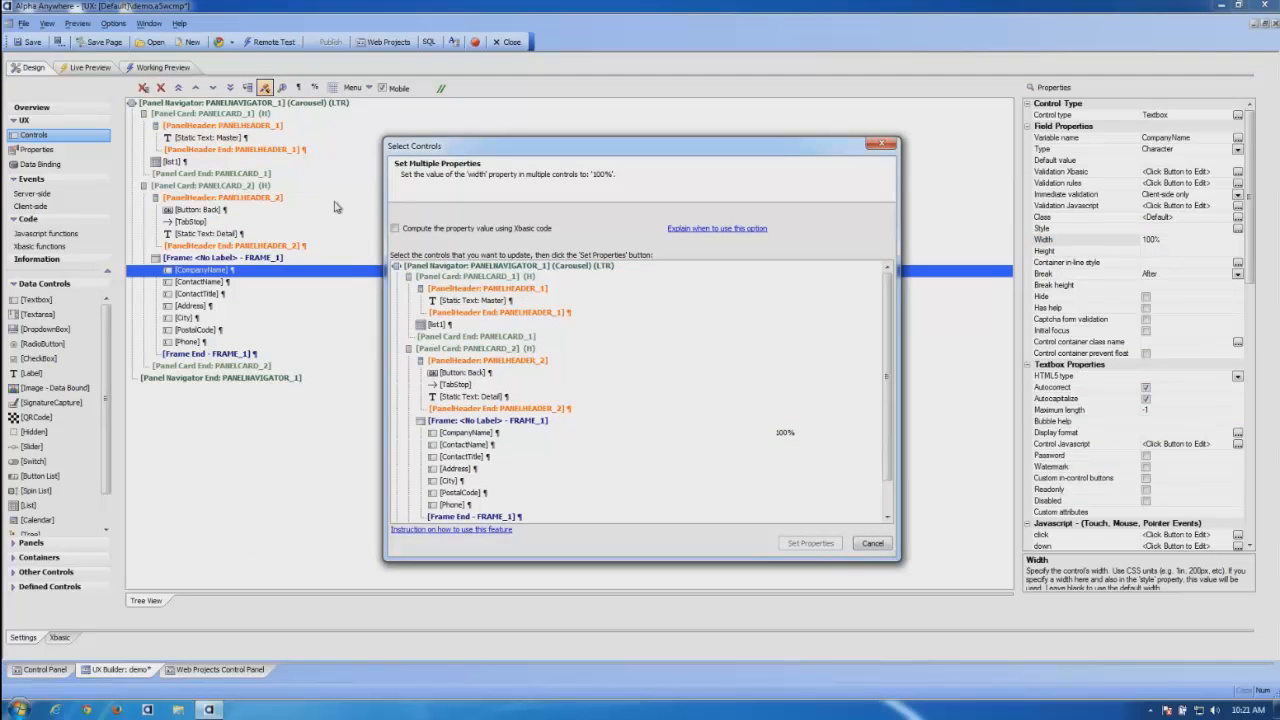
{"action": "left_click", "coordinate": [472, 445]}
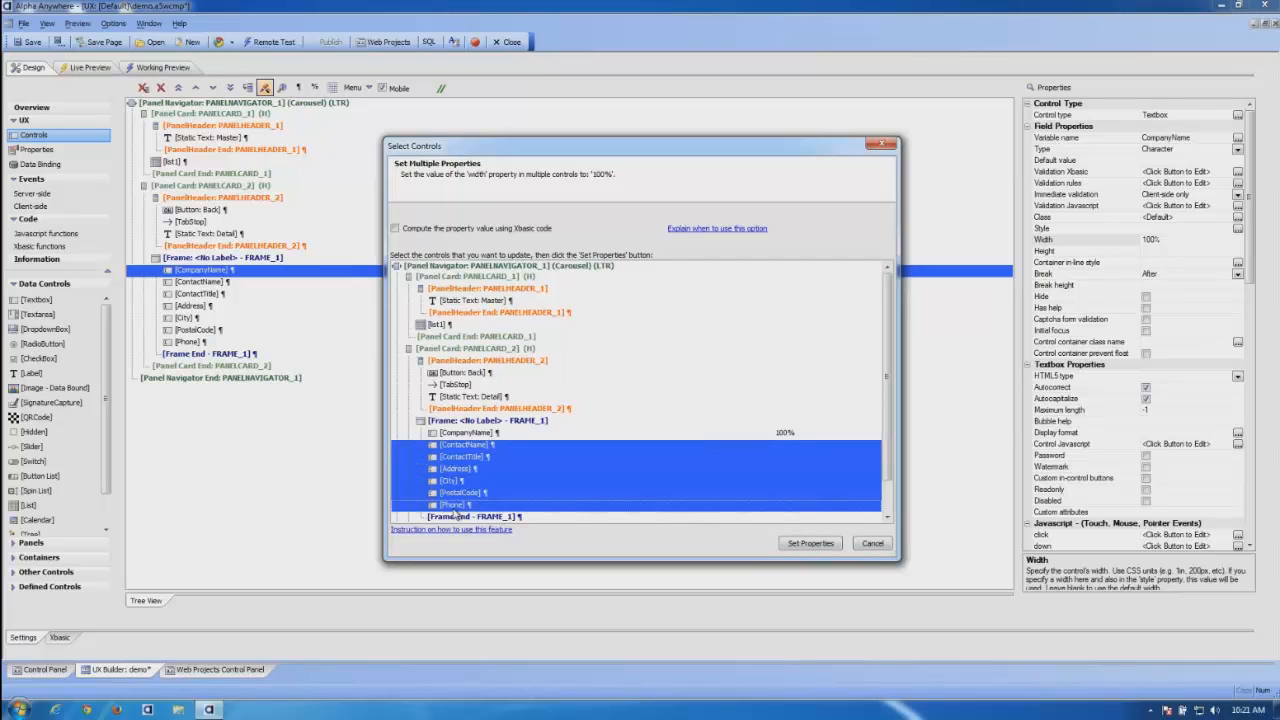
{"action": "left_click", "coordinate": [460, 505], "text": "shift"}
{"action": "left_click", "coordinate": [449, 446]}
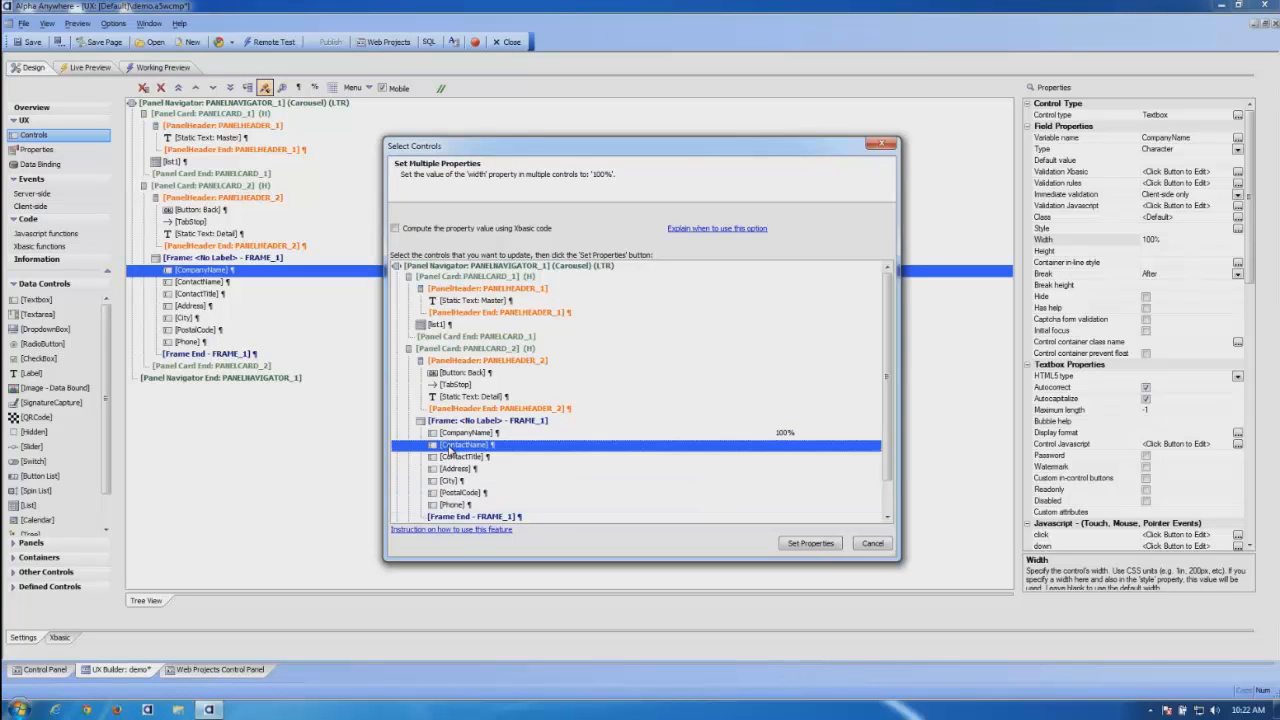
{"action": "left_click", "coordinate": [465, 505], "text": "shift"}
{"action": "left_click", "coordinate": [464, 450]}
{"action": "left_click", "coordinate": [460, 469], "text": "shift"}
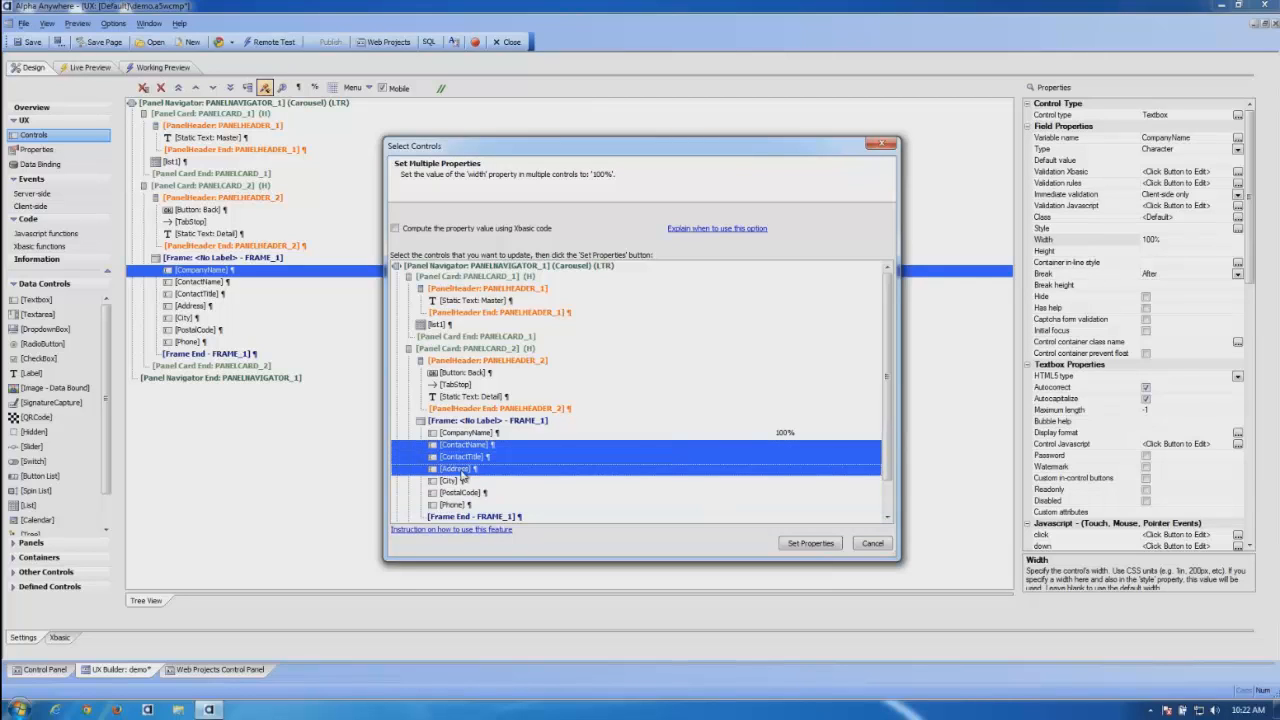
{"action": "left_click", "coordinate": [462, 481], "text": "shift"}
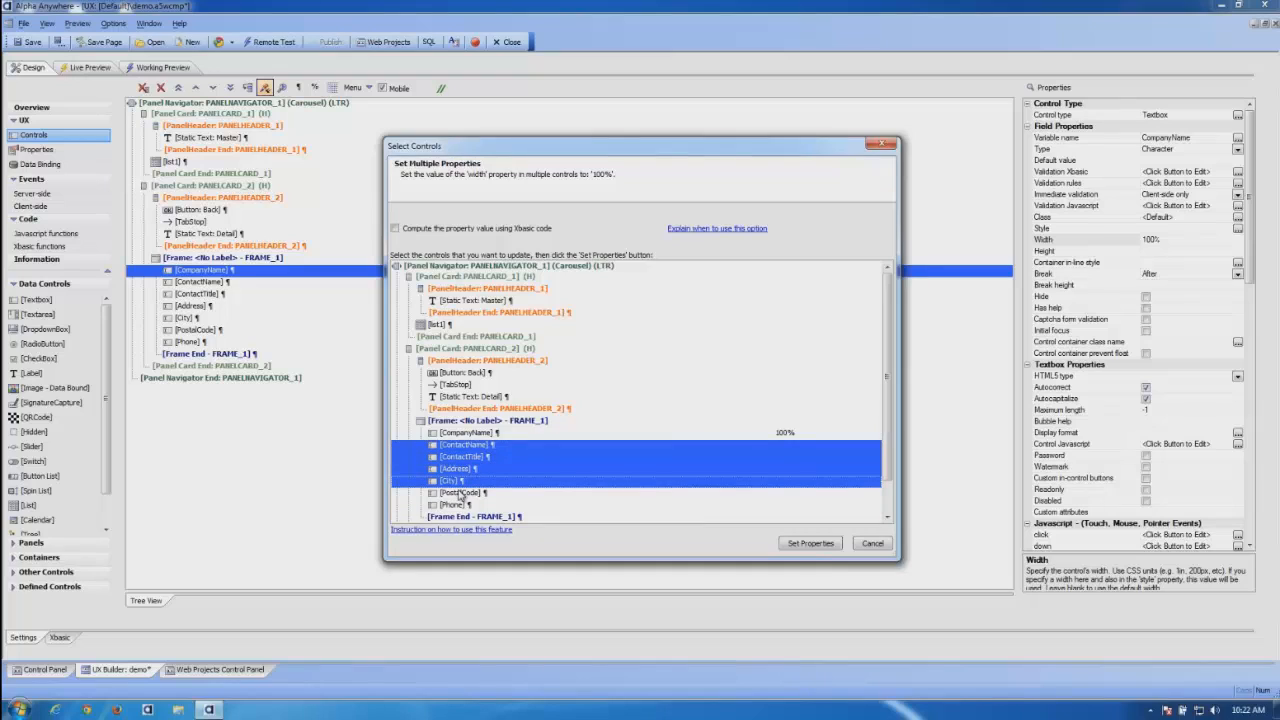
{"action": "left_click", "coordinate": [460, 493], "text": "shift"}
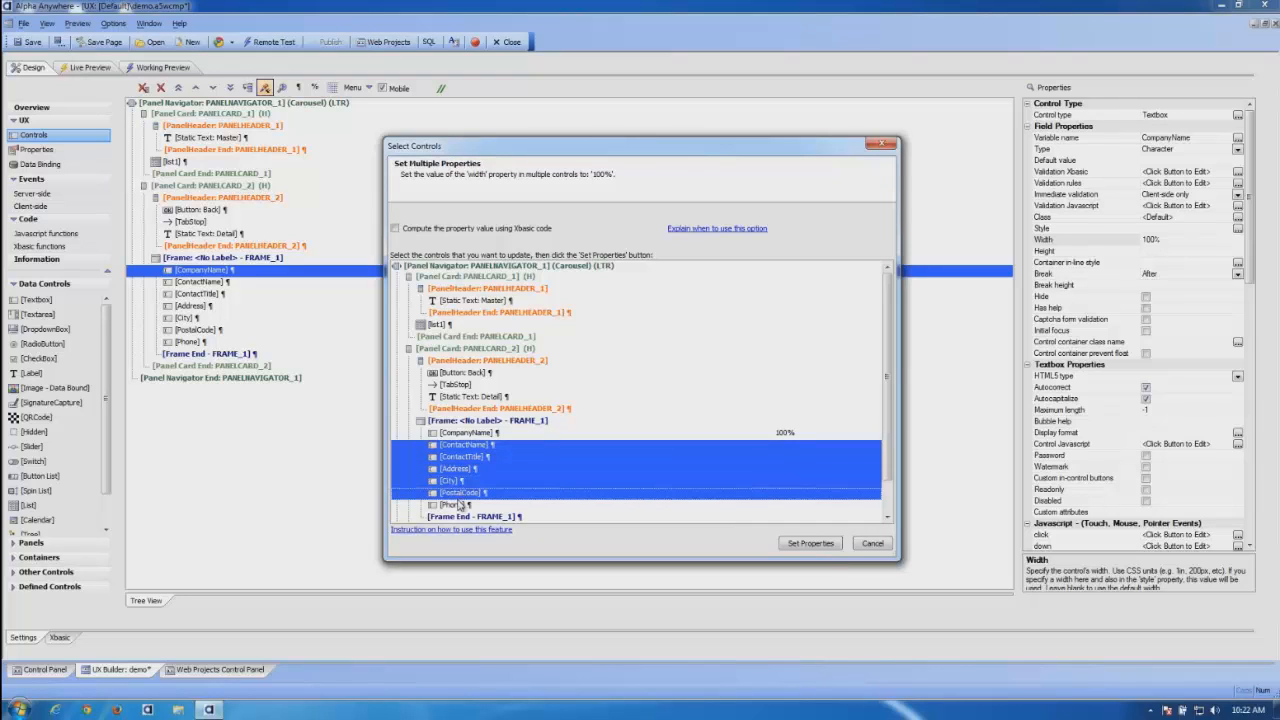
{"action": "left_click", "coordinate": [461, 505], "text": "shift"}
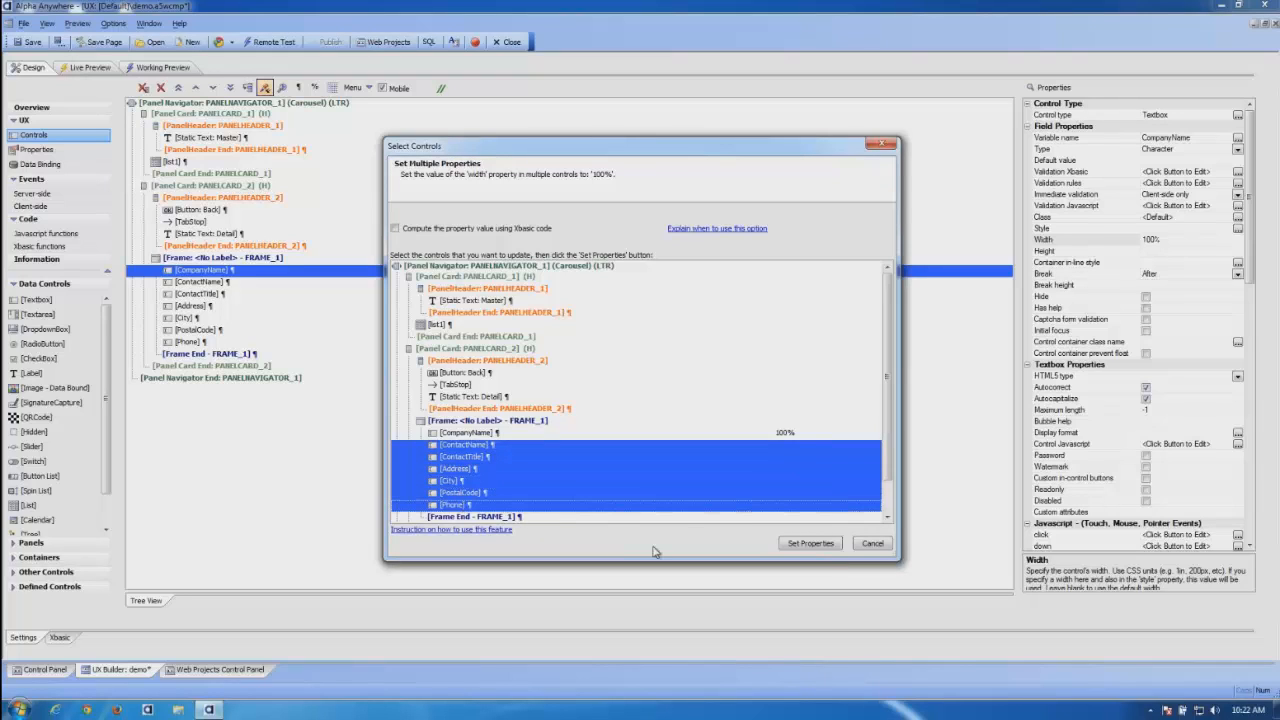
{"action": "left_click", "coordinate": [821, 546]}
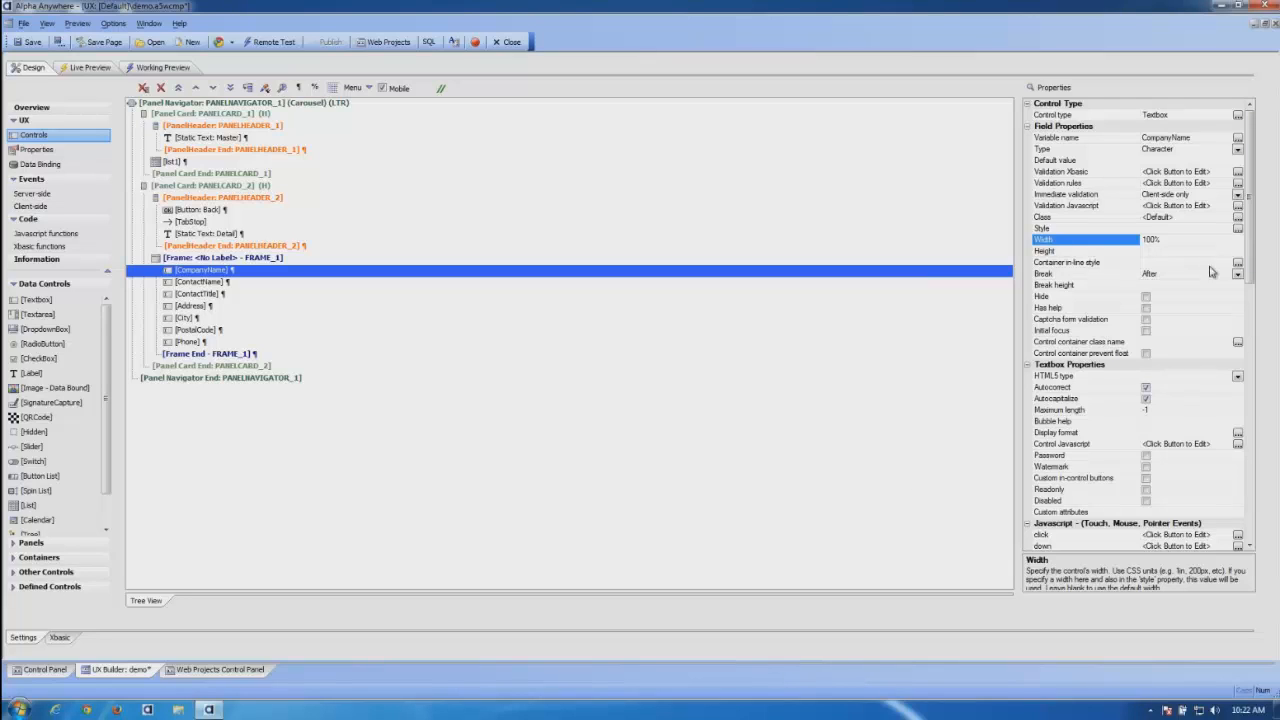
Step: Set CompanyName's field label position to None and apply it to the controls from ContactName through Phone
{"action": "left_click_drag", "start_coordinate": [1254, 266], "coordinate": [1258, 476]}
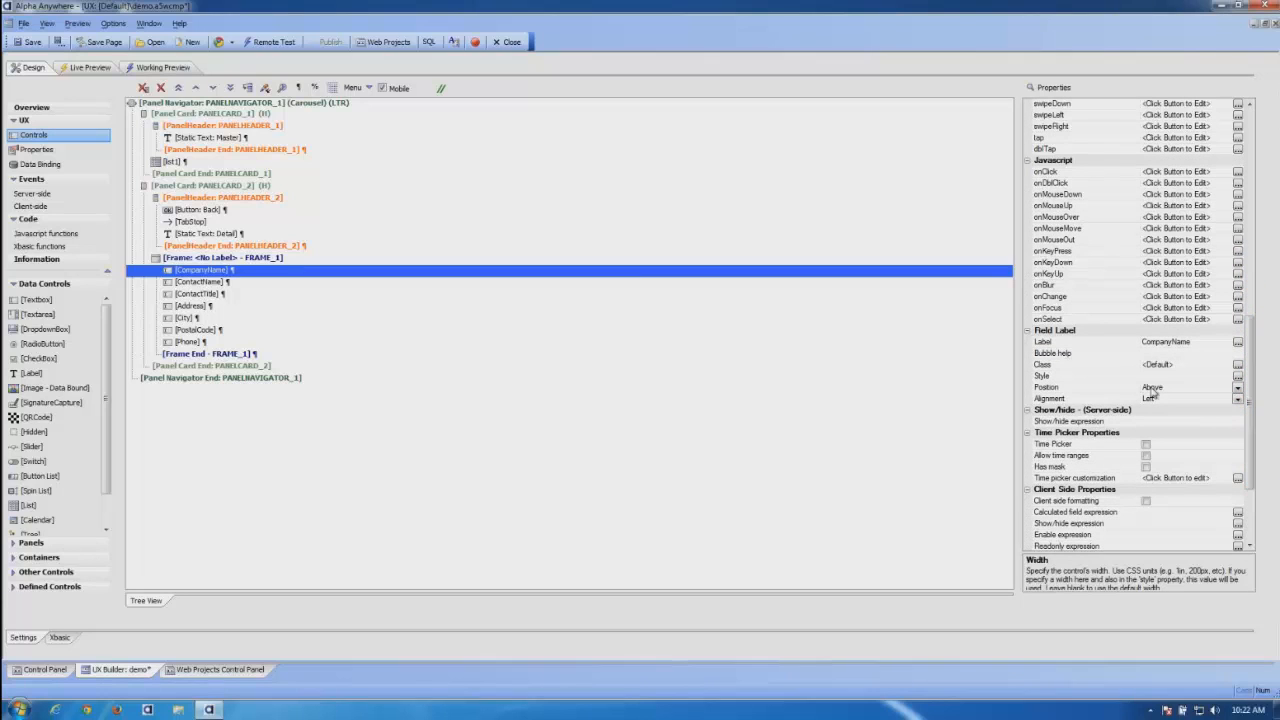
{"action": "left_click", "coordinate": [1238, 388]}
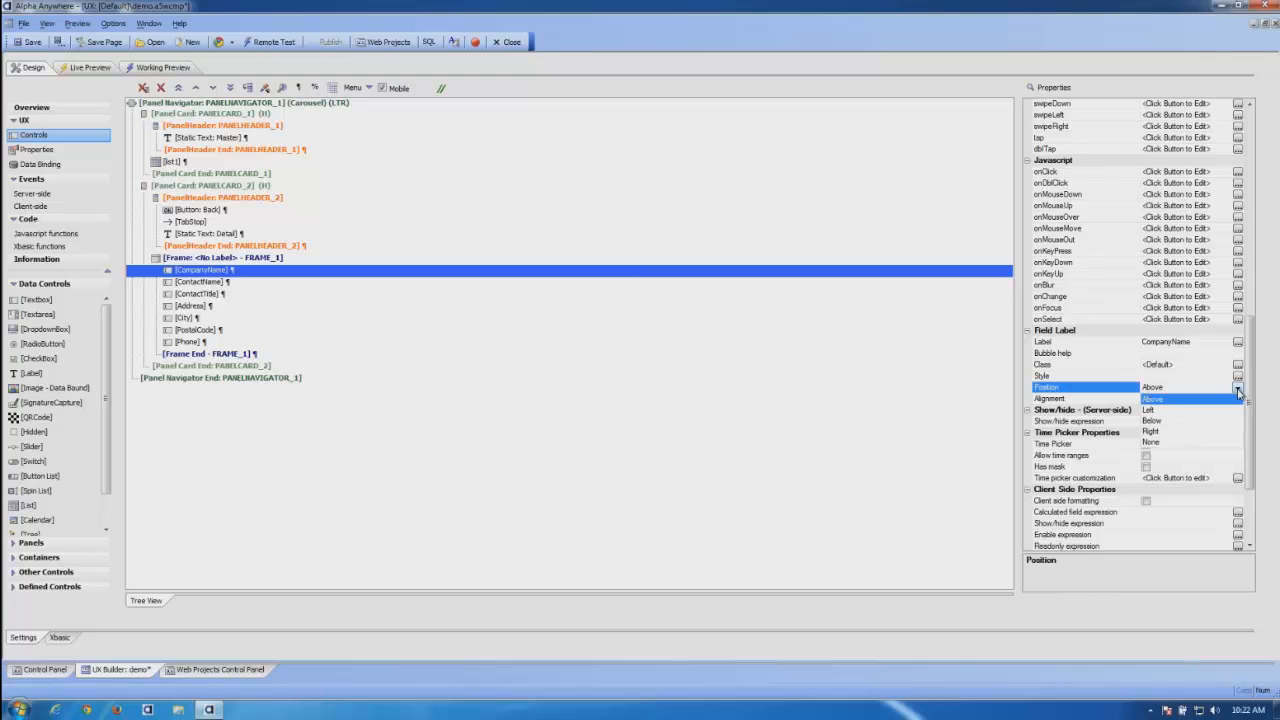
{"action": "left_click", "coordinate": [1154, 444]}
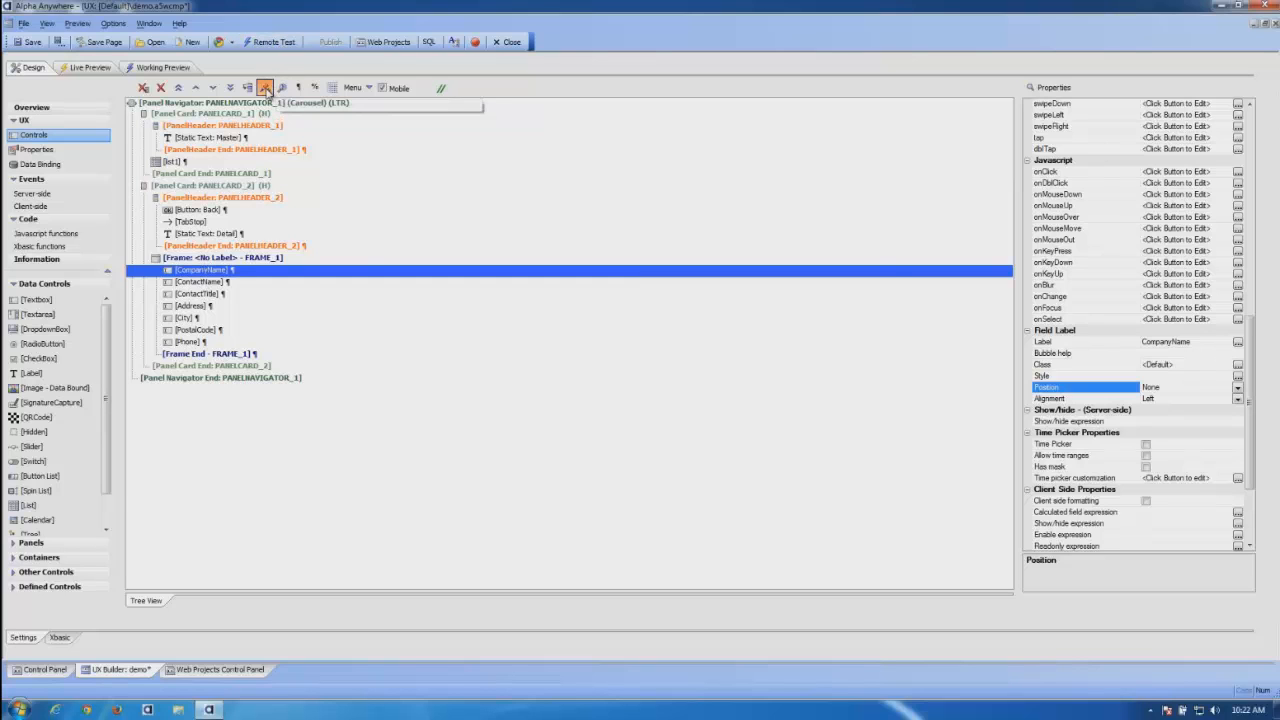
{"action": "left_click", "coordinate": [265, 88]}
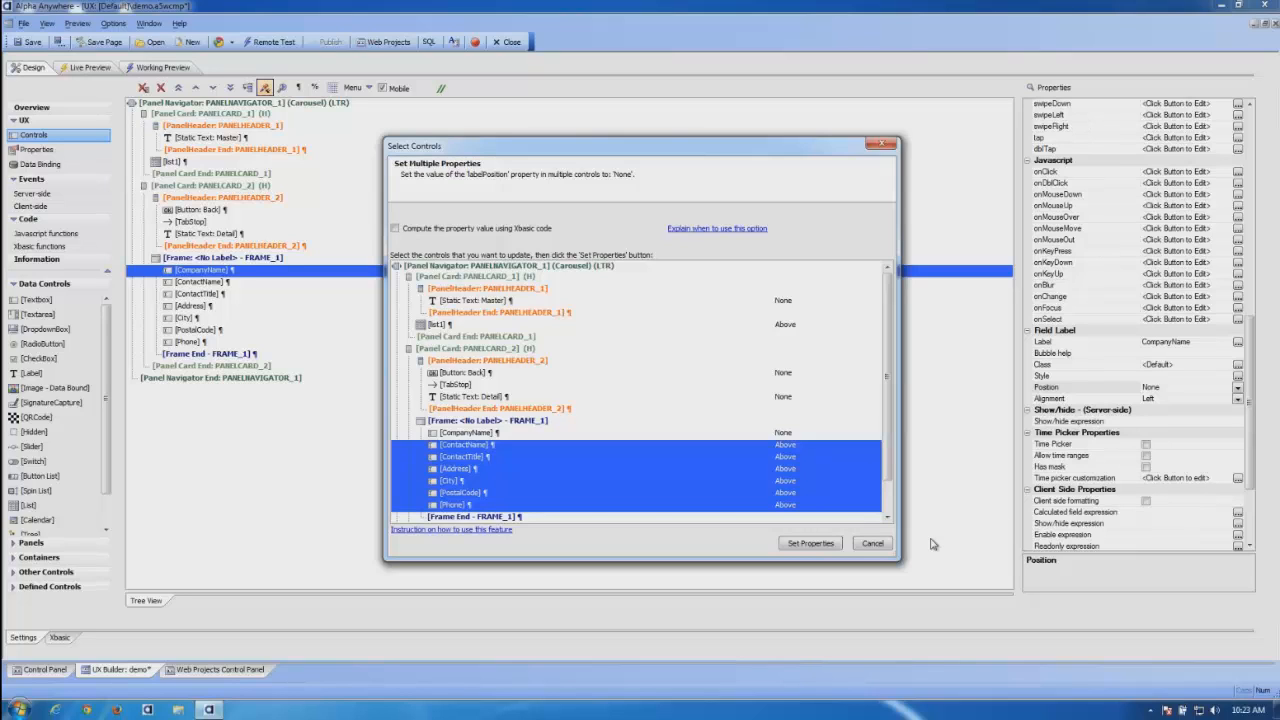
{"action": "left_click", "coordinate": [810, 545]}
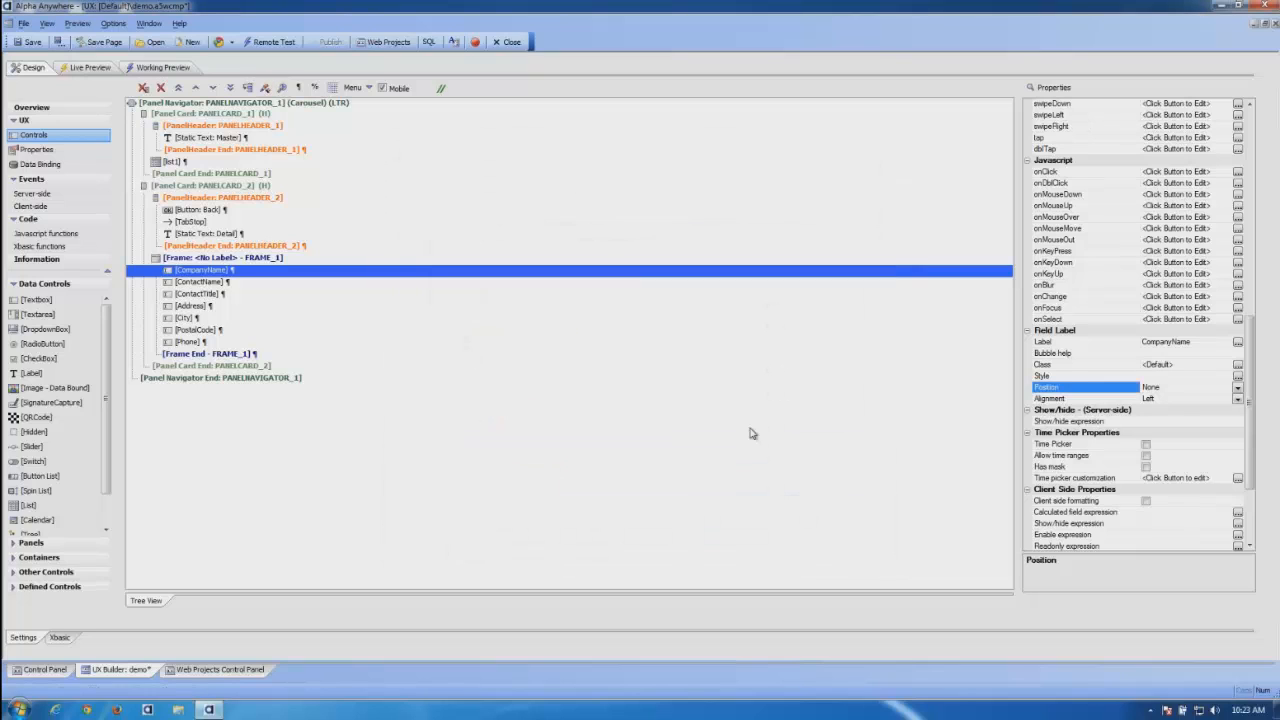
Step: Save the component and check the second customer's details without labels in the Working Preview
{"action": "left_click", "coordinate": [28, 42]}
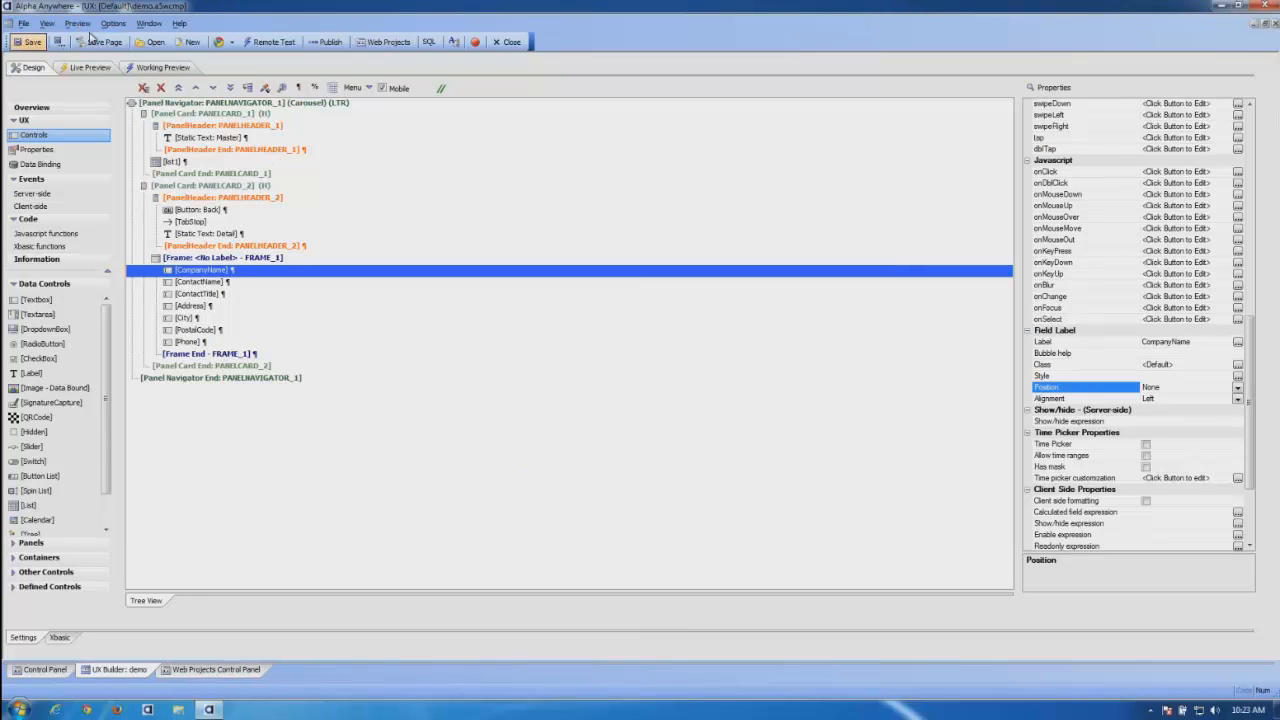
{"action": "left_click", "coordinate": [158, 67]}
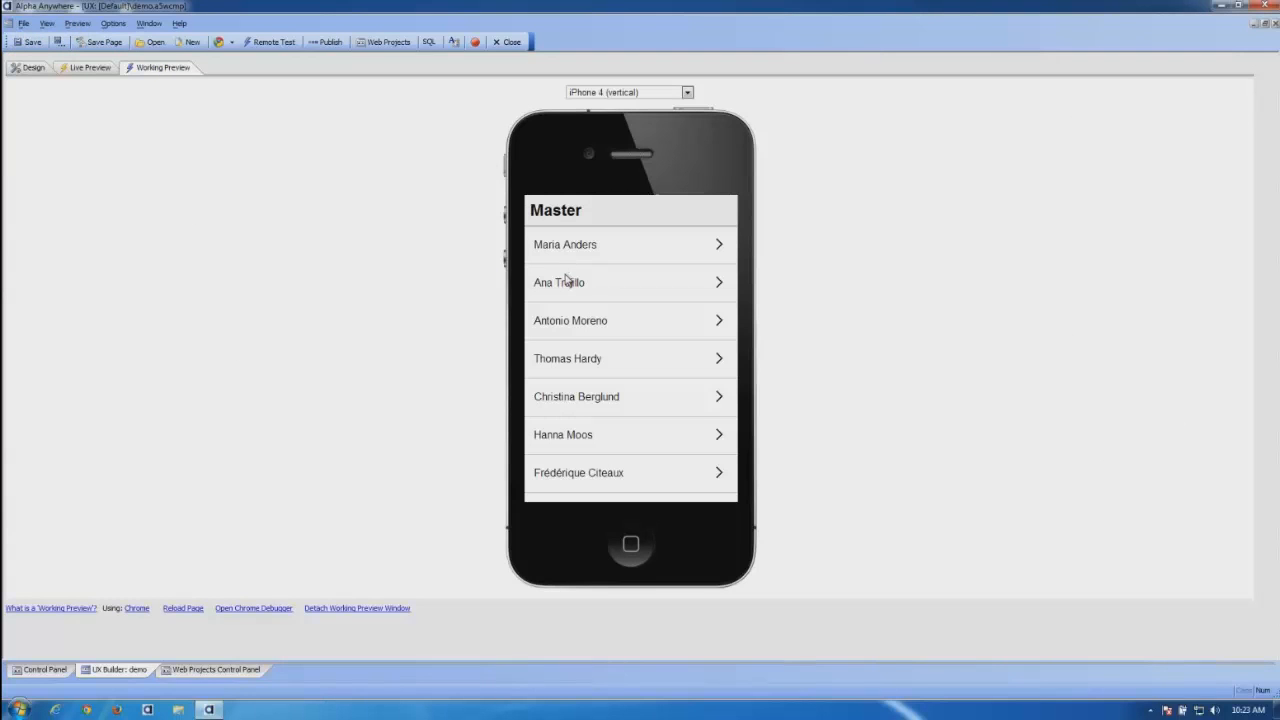
{"action": "left_click", "coordinate": [569, 285]}
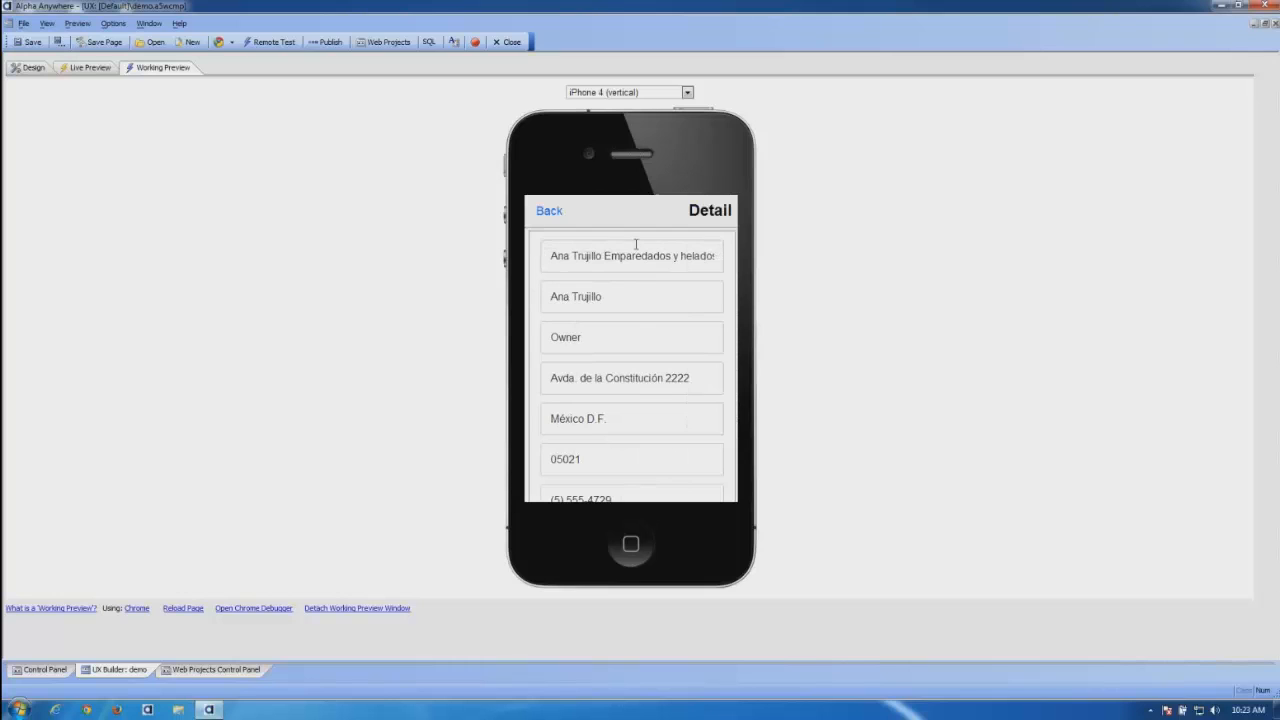
Step: Set the label position to Above for CompanyName and the controls from ContactName through Phone, and save the component
{"action": "left_click", "coordinate": [30, 67]}
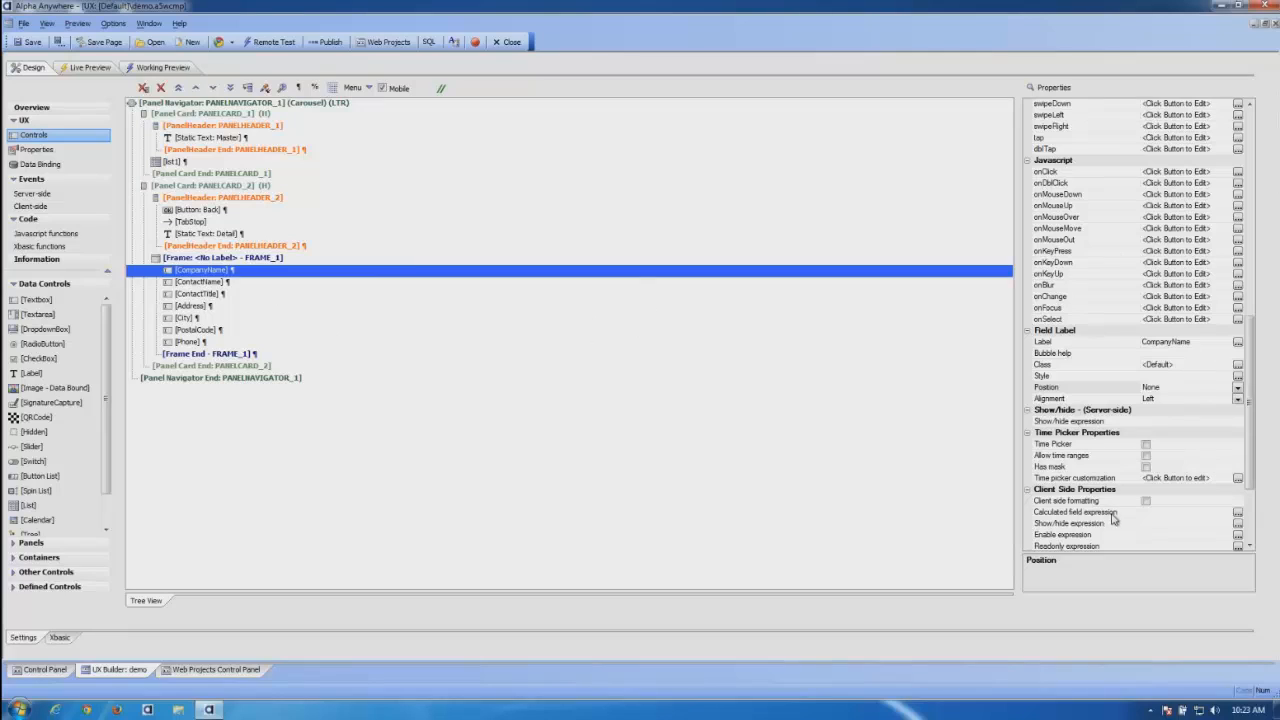
{"action": "left_click", "coordinate": [1238, 393]}
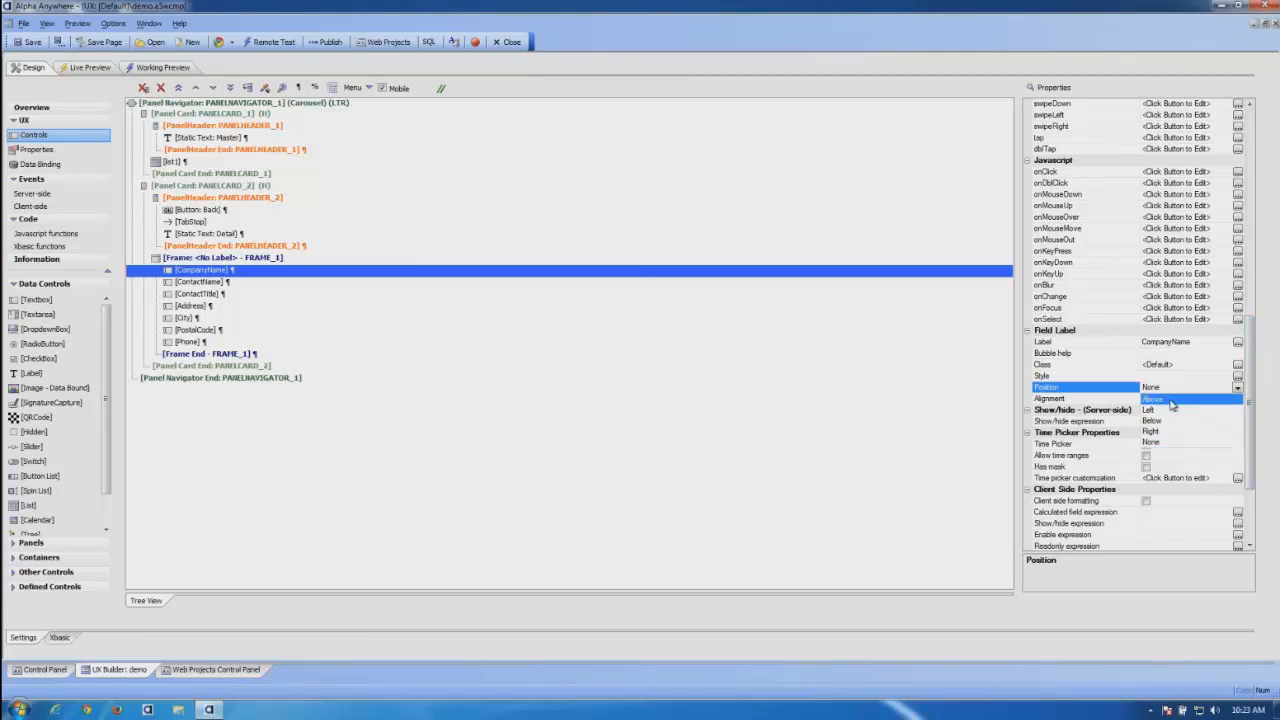
{"action": "left_click", "coordinate": [1178, 409]}
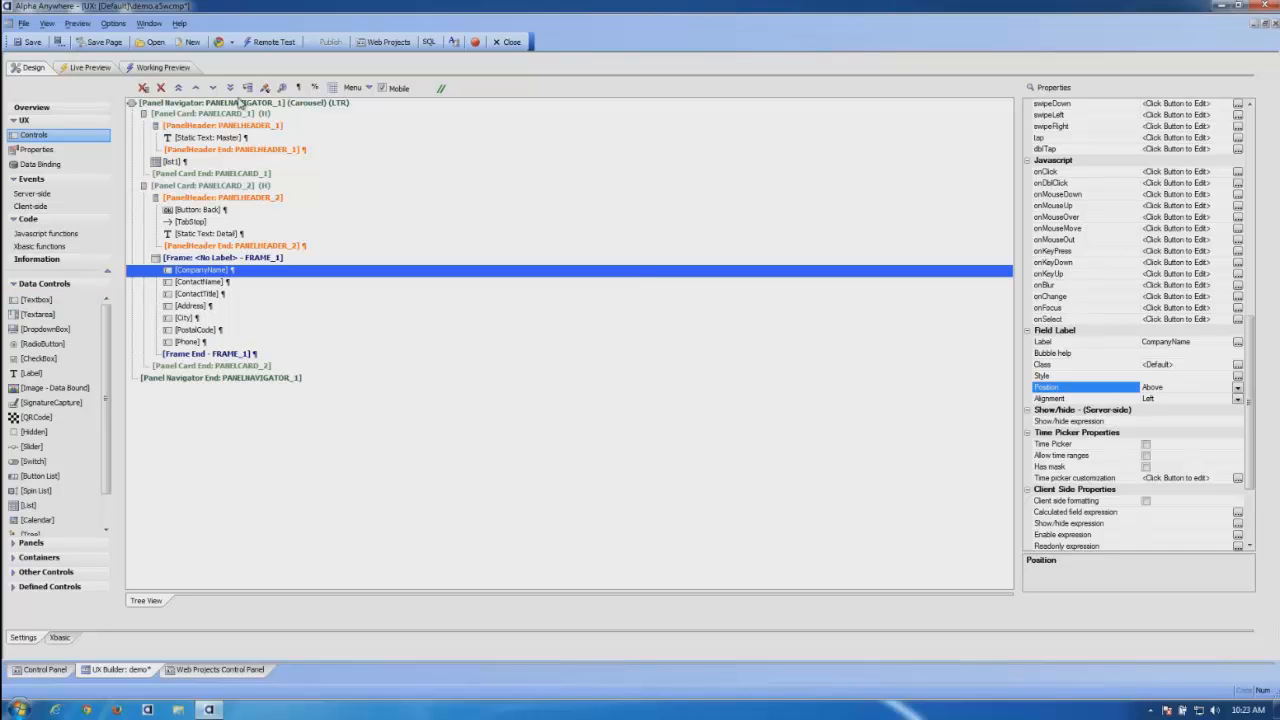
{"action": "left_click", "coordinate": [264, 88]}
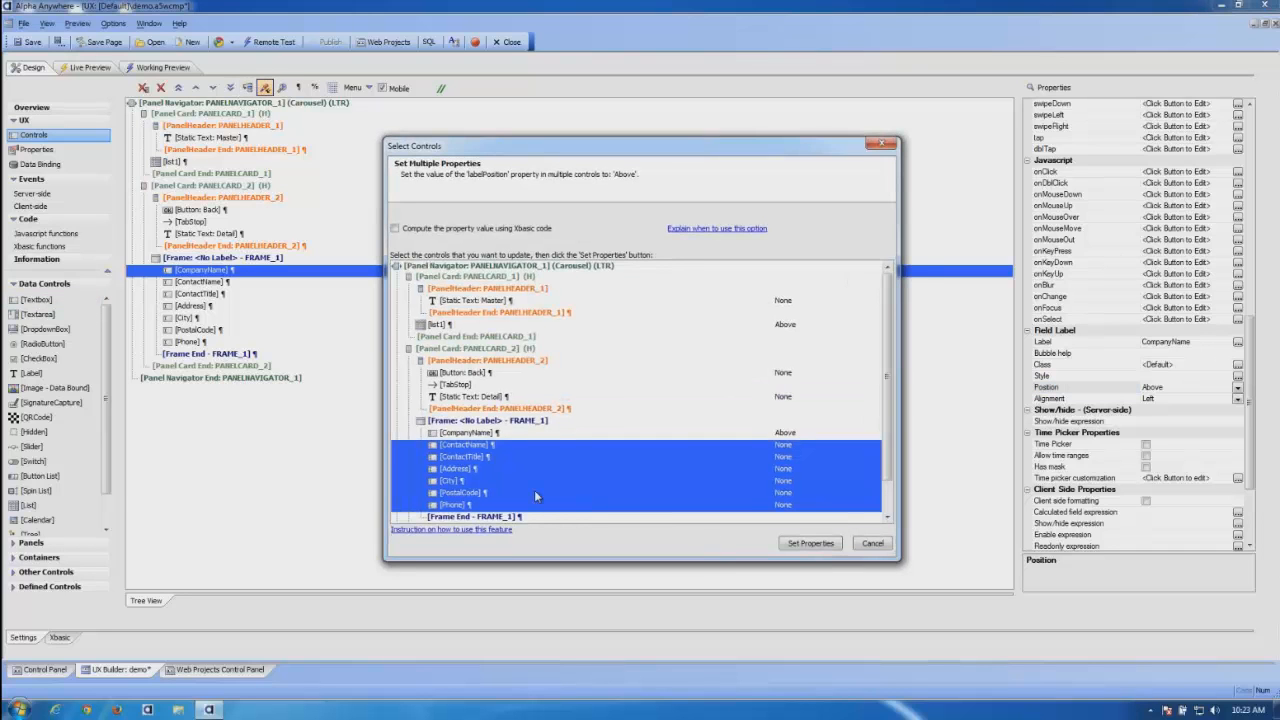
{"action": "left_click", "coordinate": [810, 543]}
{"action": "left_click", "coordinate": [36, 42]}
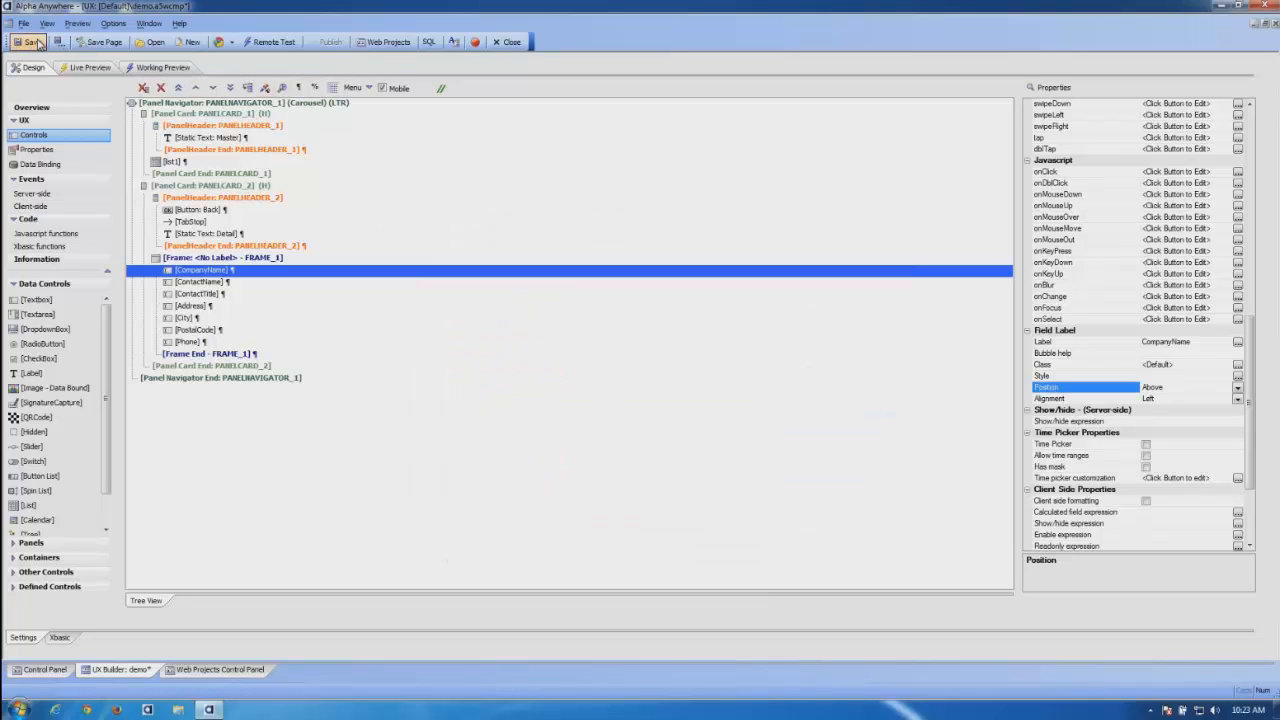
Step: Check the fourth customer's labelled details in the Working Preview and go back to the list
{"action": "left_click", "coordinate": [158, 68]}
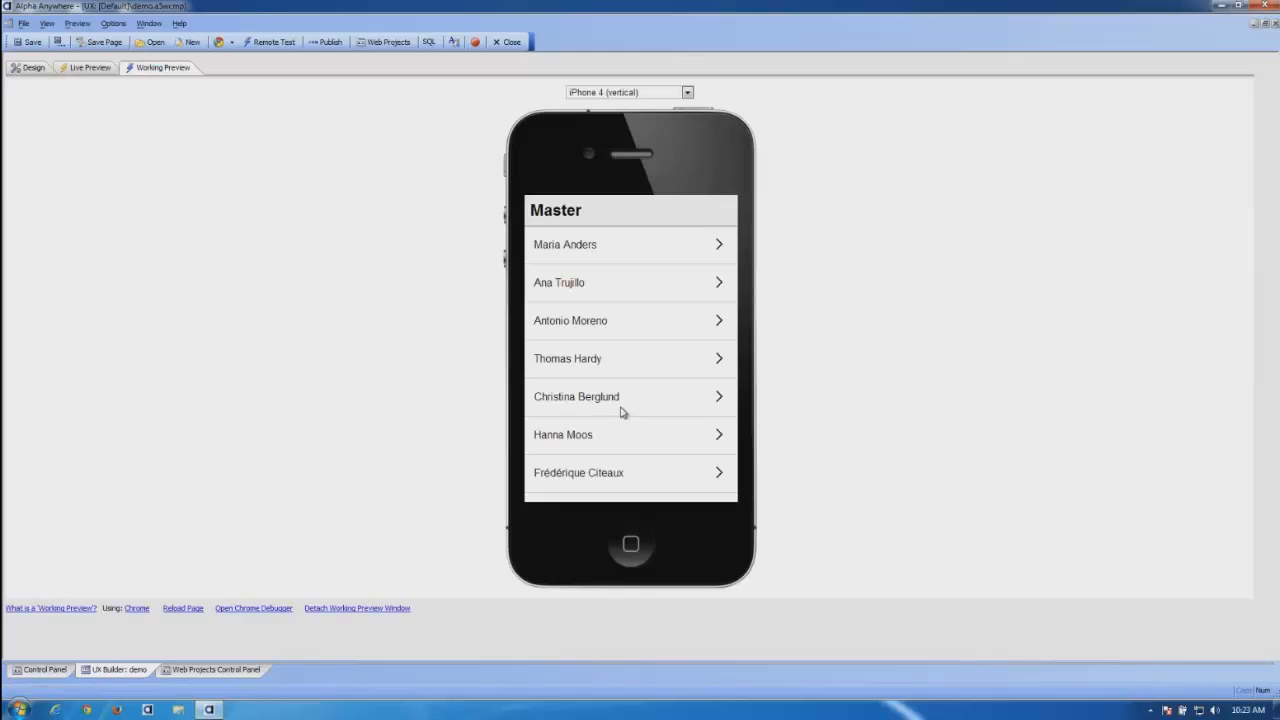
{"action": "left_click", "coordinate": [594, 362]}
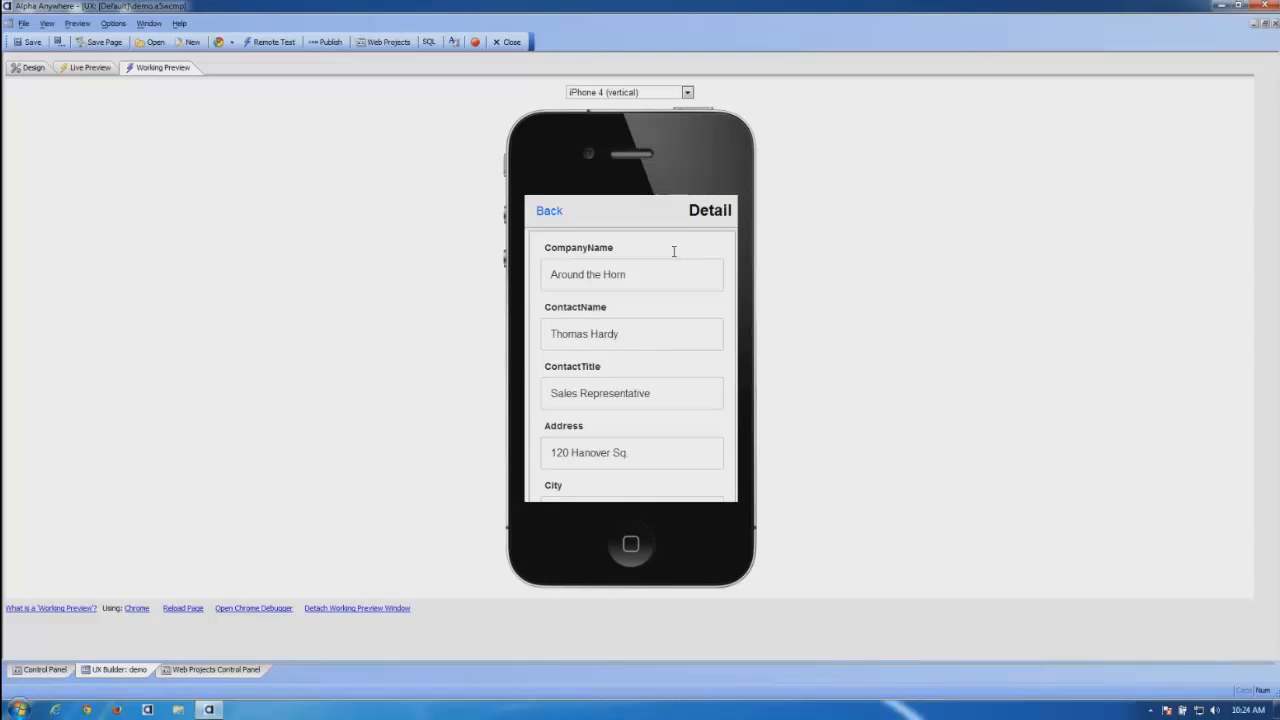
{"action": "left_click", "coordinate": [560, 210]}
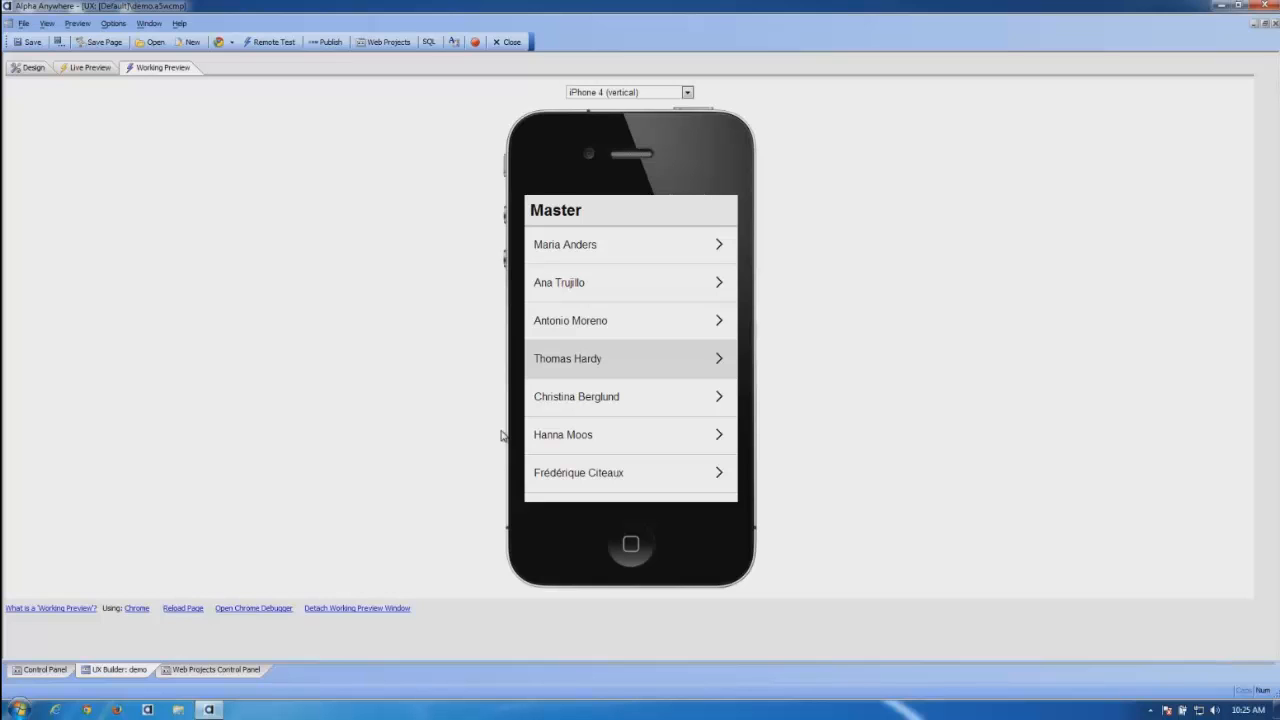
Step: Switch to Internet Explorer
{"action": "left_click", "coordinate": [56, 709]}
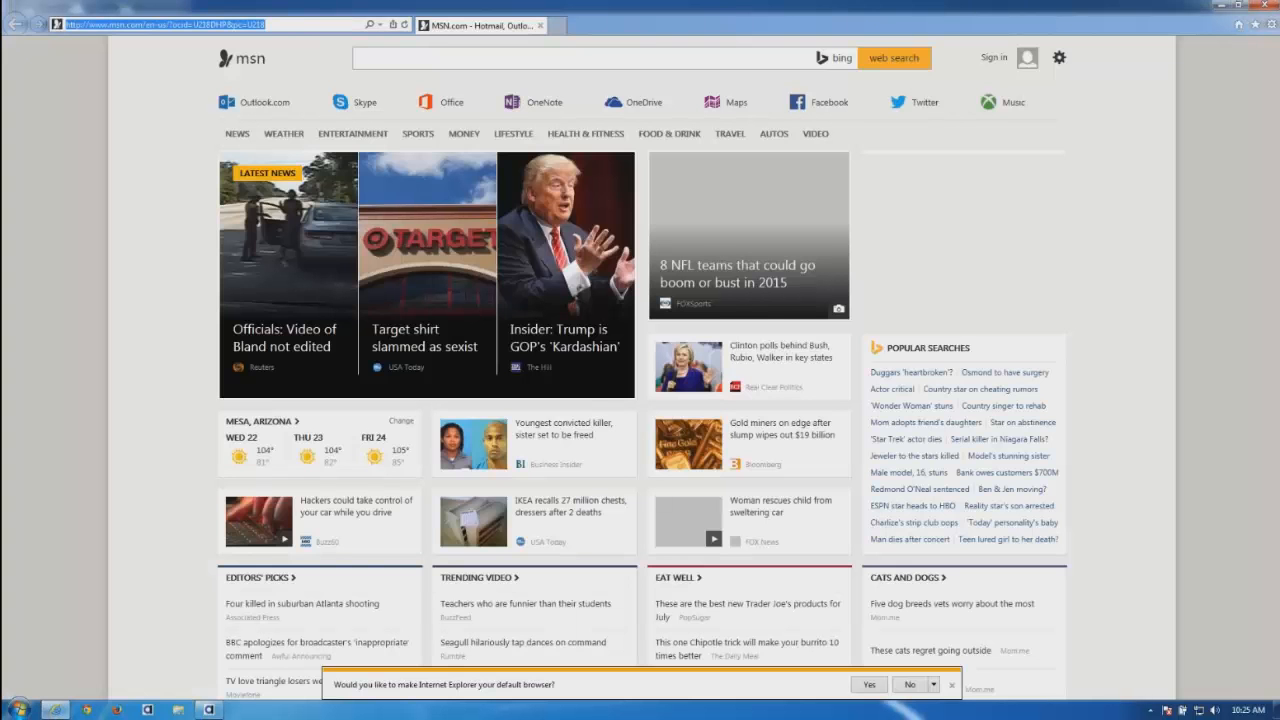
{"action": "type", "text": "gil"}
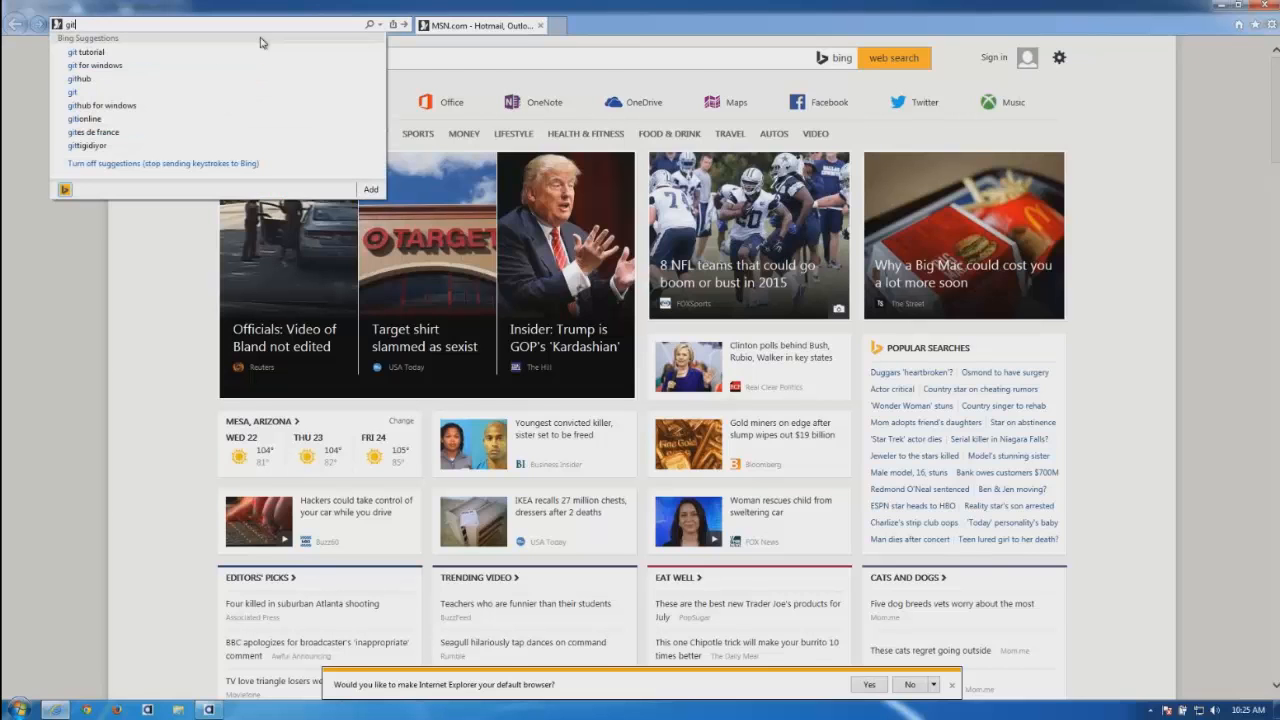
{"action": "key", "text": "BackSpace"}
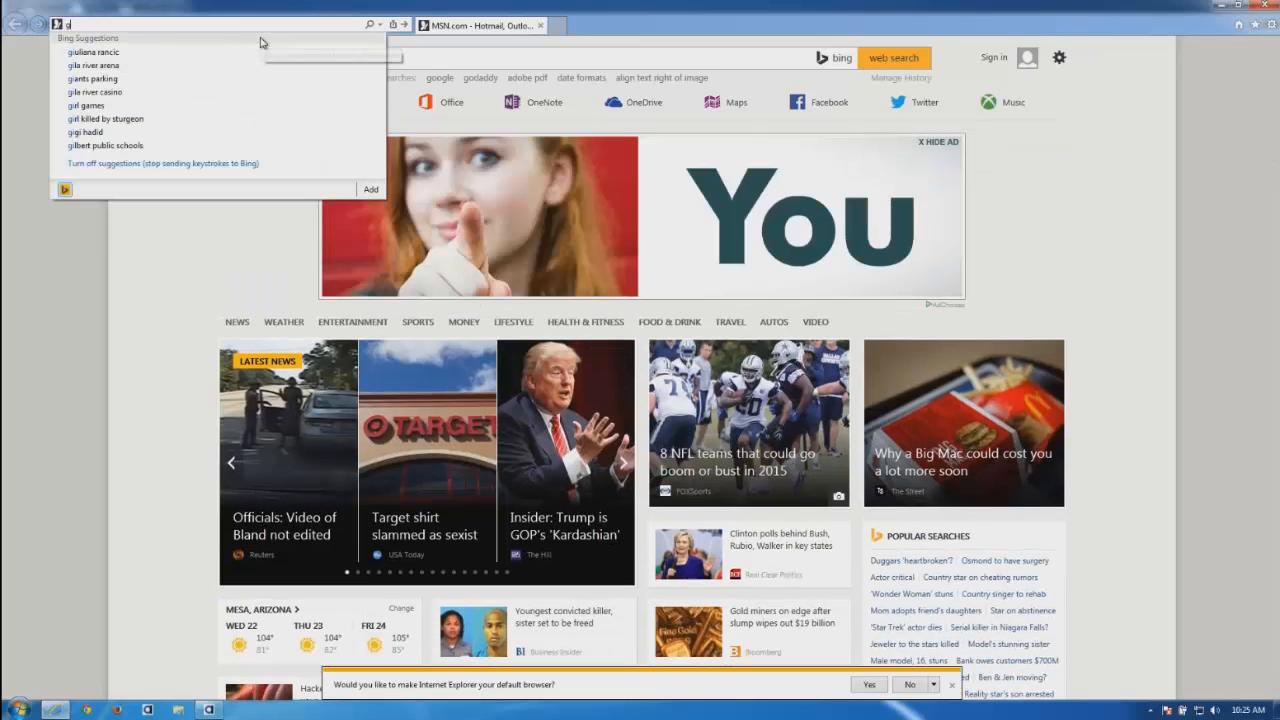
{"action": "key", "text": "BackSpace"}
{"action": "key", "text": "BackSpace"}
{"action": "type", "text": "a"}
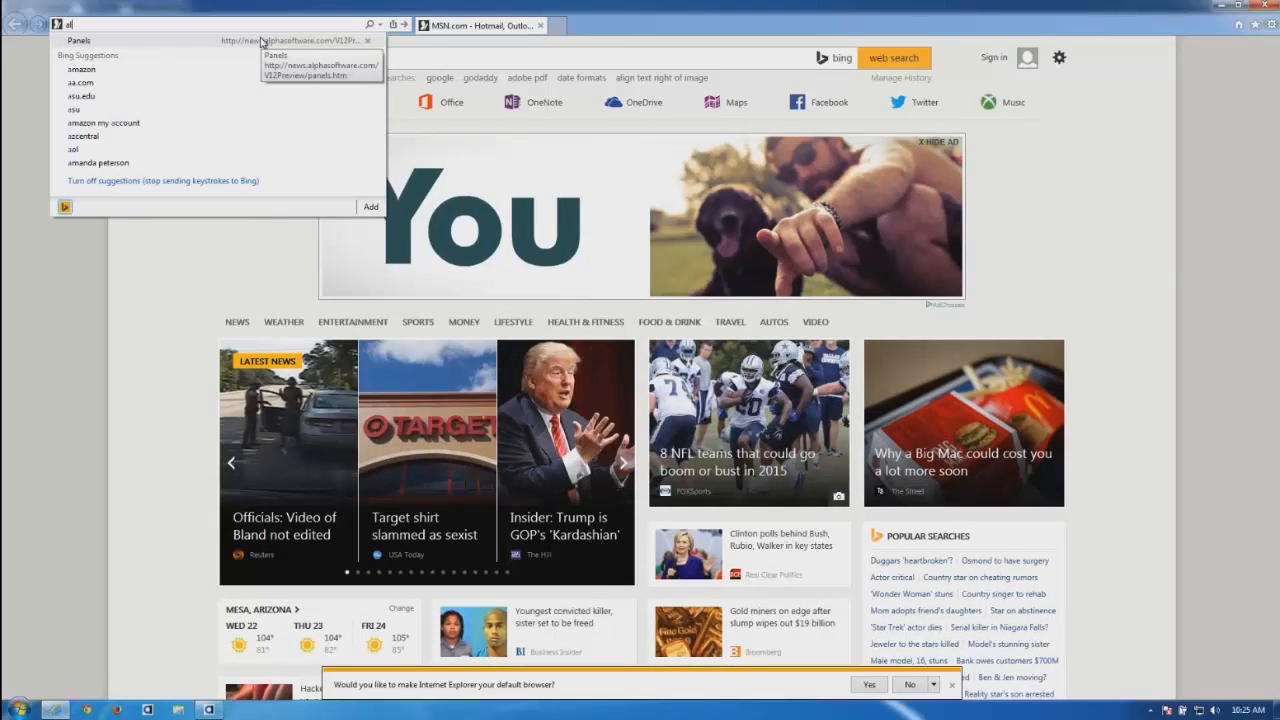
{"action": "type", "text": "lp"}
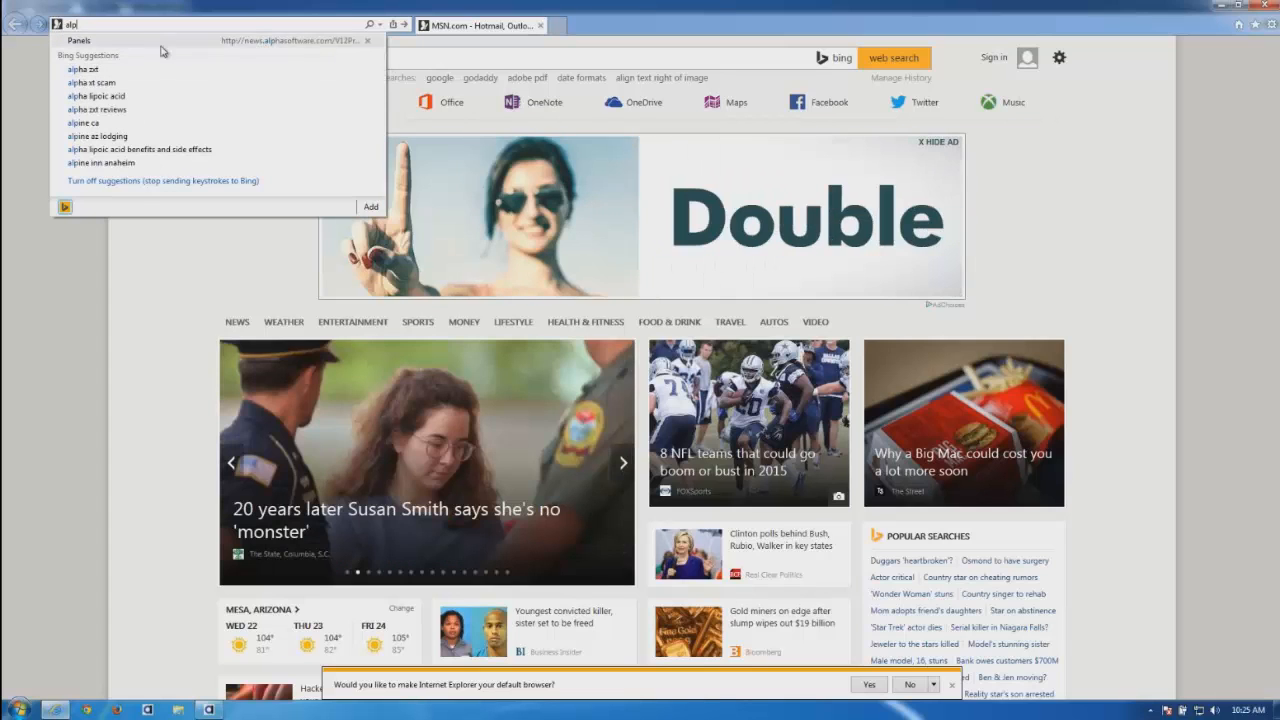
{"action": "type", "text": "a"}
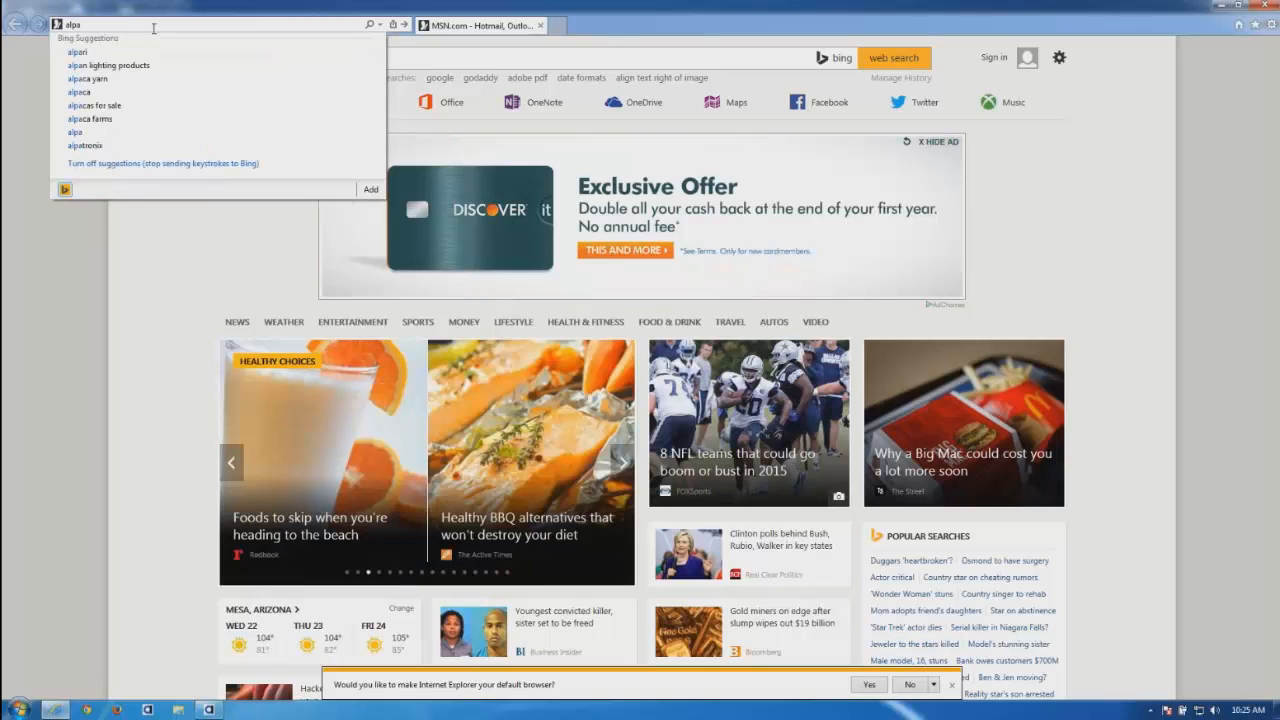
{"action": "key", "text": "BackSpace"}
{"action": "key", "text": "BackSpace"}
{"action": "key", "text": "BackSpace"}
{"action": "key", "text": "BackSpace"}
Step: Search the web for github and open GitHub's official site
{"action": "type", "text": "git"}
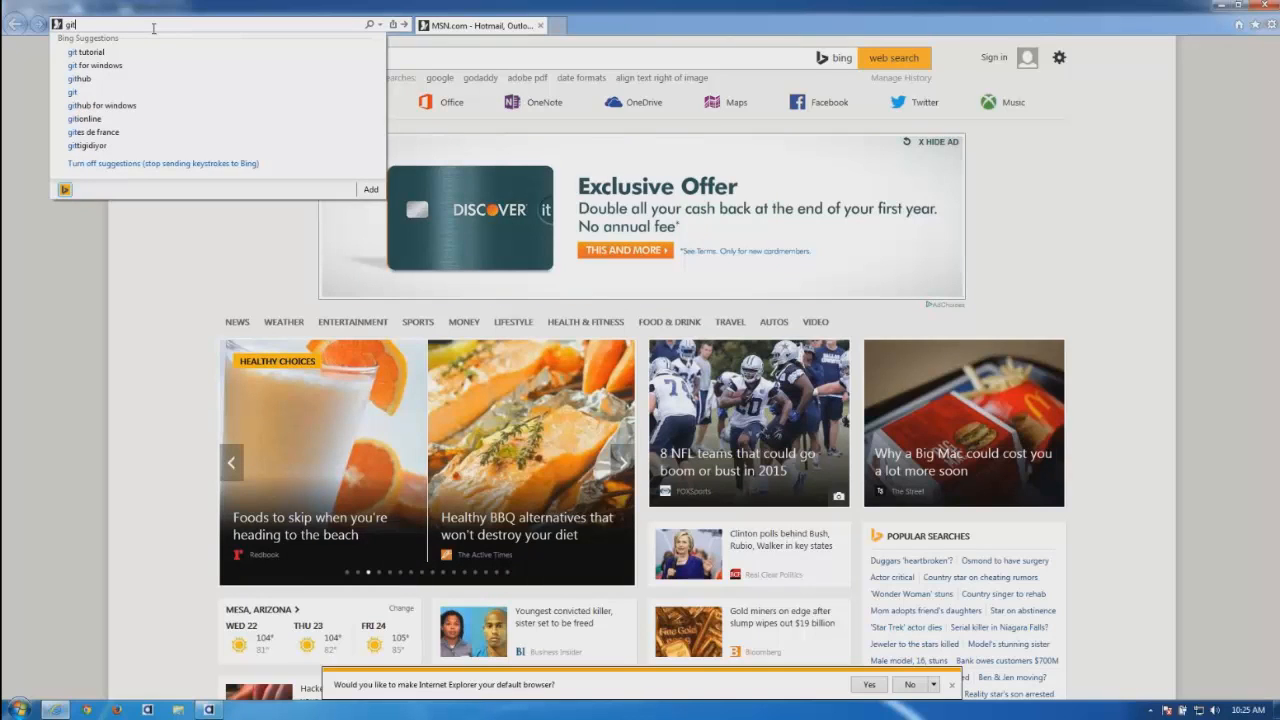
{"action": "type", "text": "hub"}
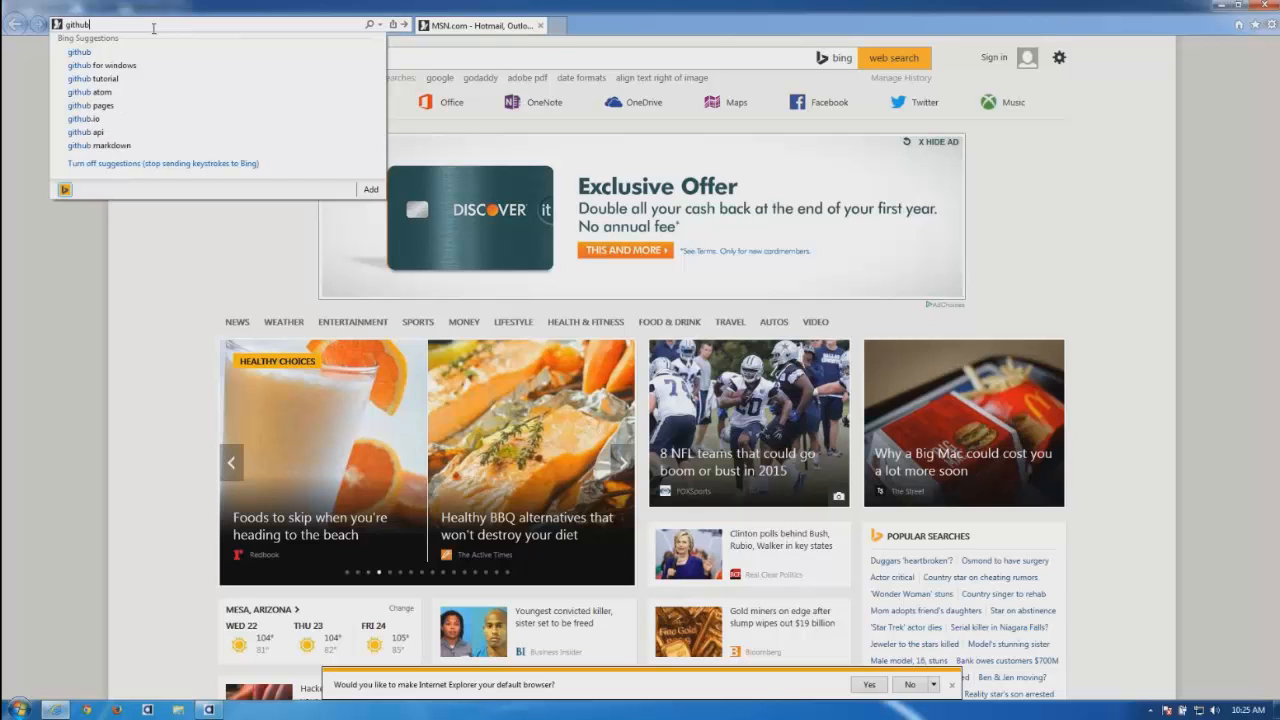
{"action": "key", "text": "Return"}
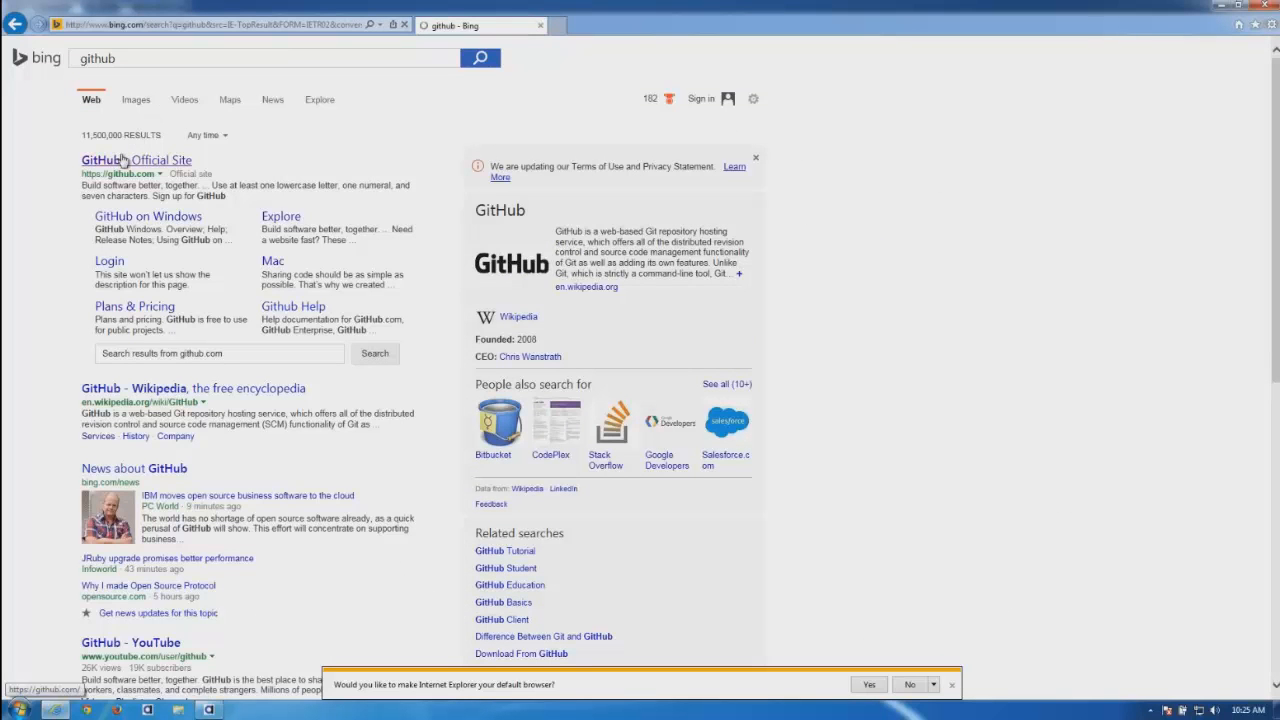
{"action": "left_click", "coordinate": [158, 163]}
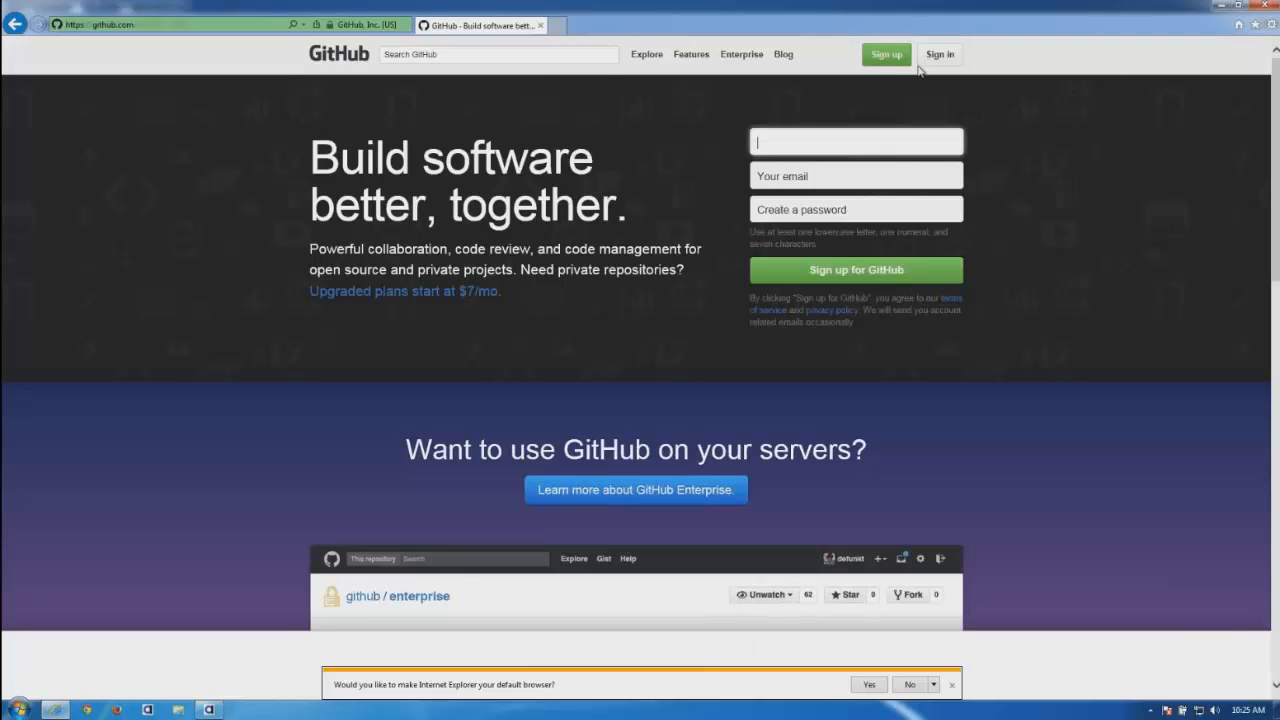
Step: Try to sign in to GitHub with the prefilled username and password, and return to the sign-in form
{"action": "left_click", "coordinate": [938, 58]}
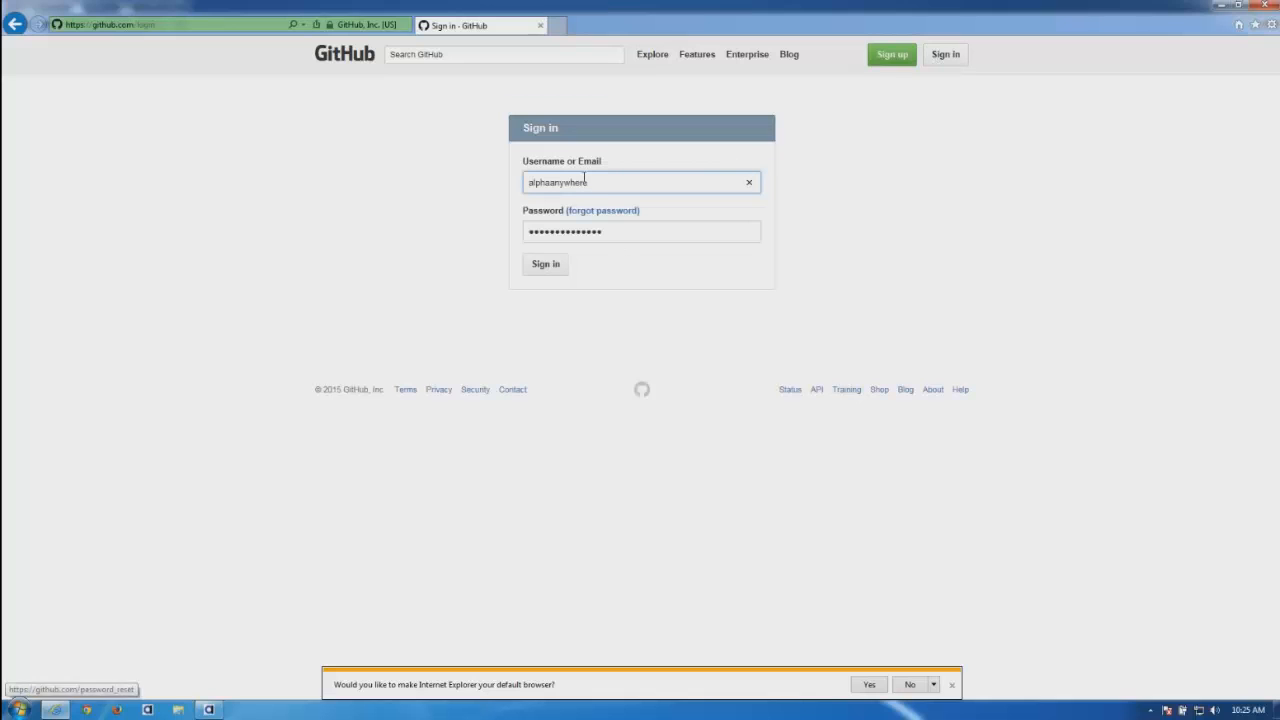
{"action": "left_click", "coordinate": [545, 264]}
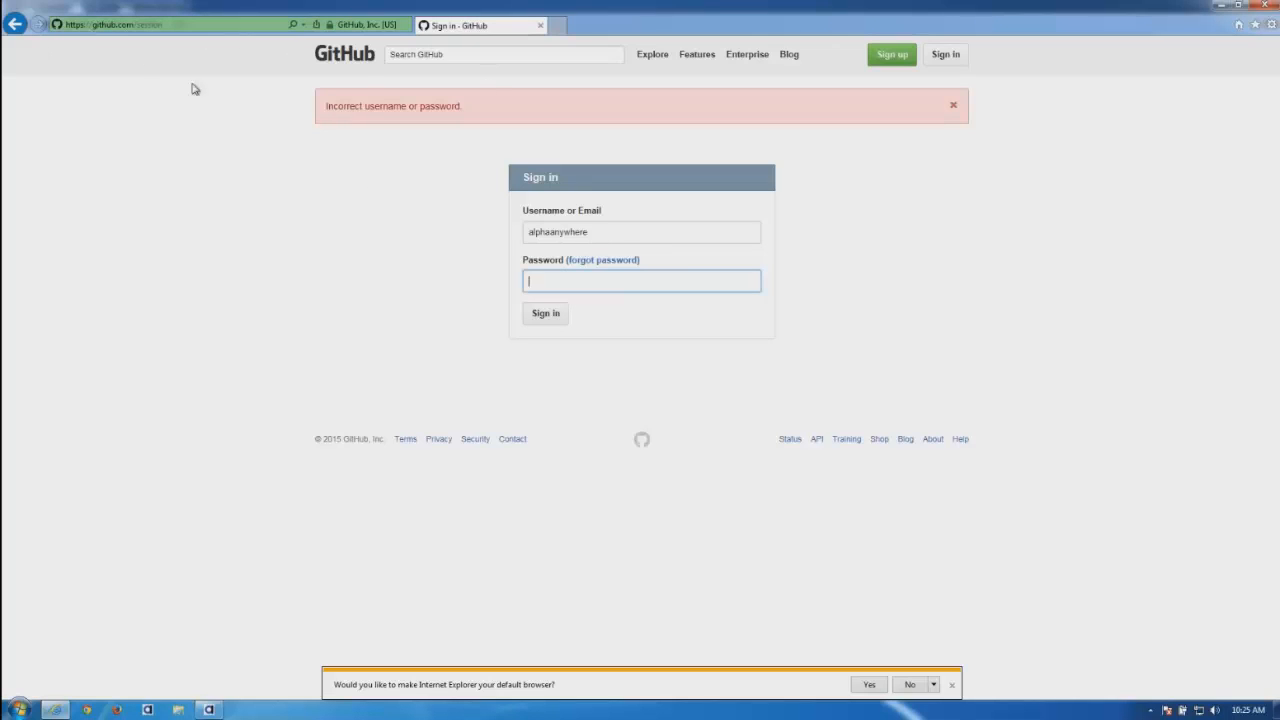
{"action": "left_click", "coordinate": [14, 27]}
{"action": "left_click", "coordinate": [168, 26]}
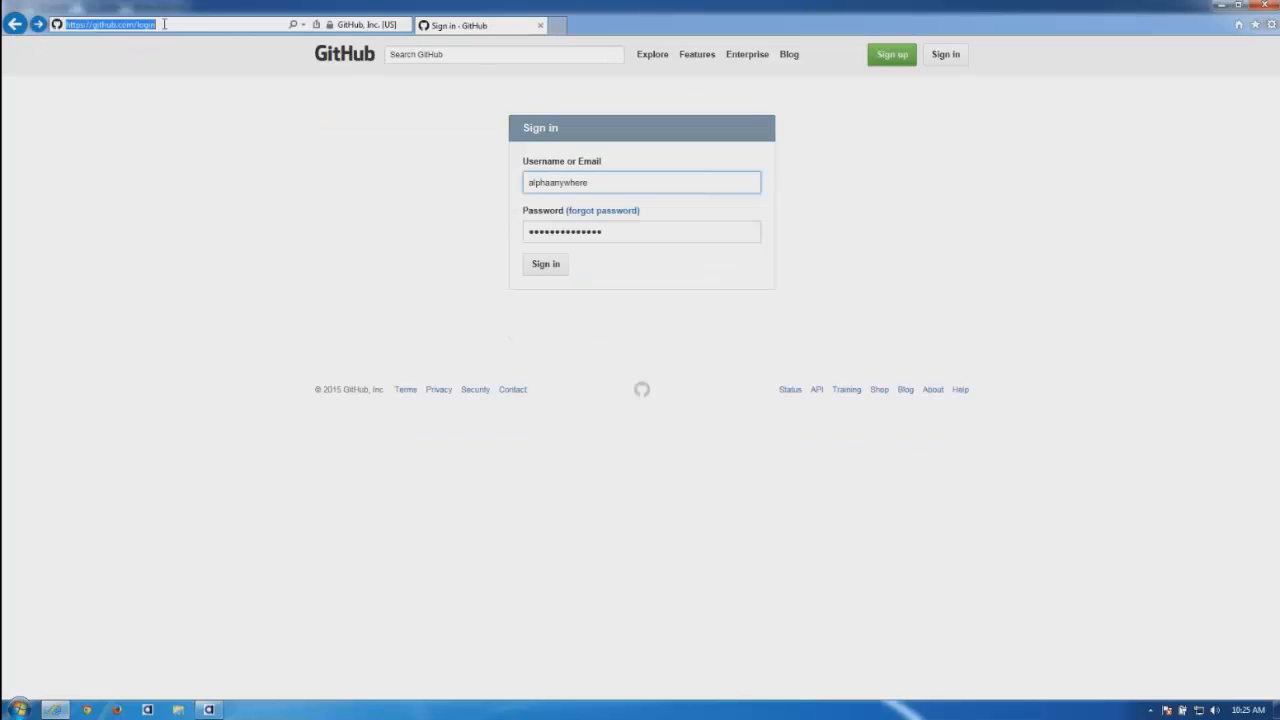
{"action": "left_click", "coordinate": [171, 27]}
{"action": "key", "text": "BackSpace"}
{"action": "key", "text": "BackSpace"}
{"action": "key", "text": "BackSpace"}
{"action": "key", "text": "BackSpace"}
{"action": "key", "text": "BackSpace"}
{"action": "type", "text": "al"}
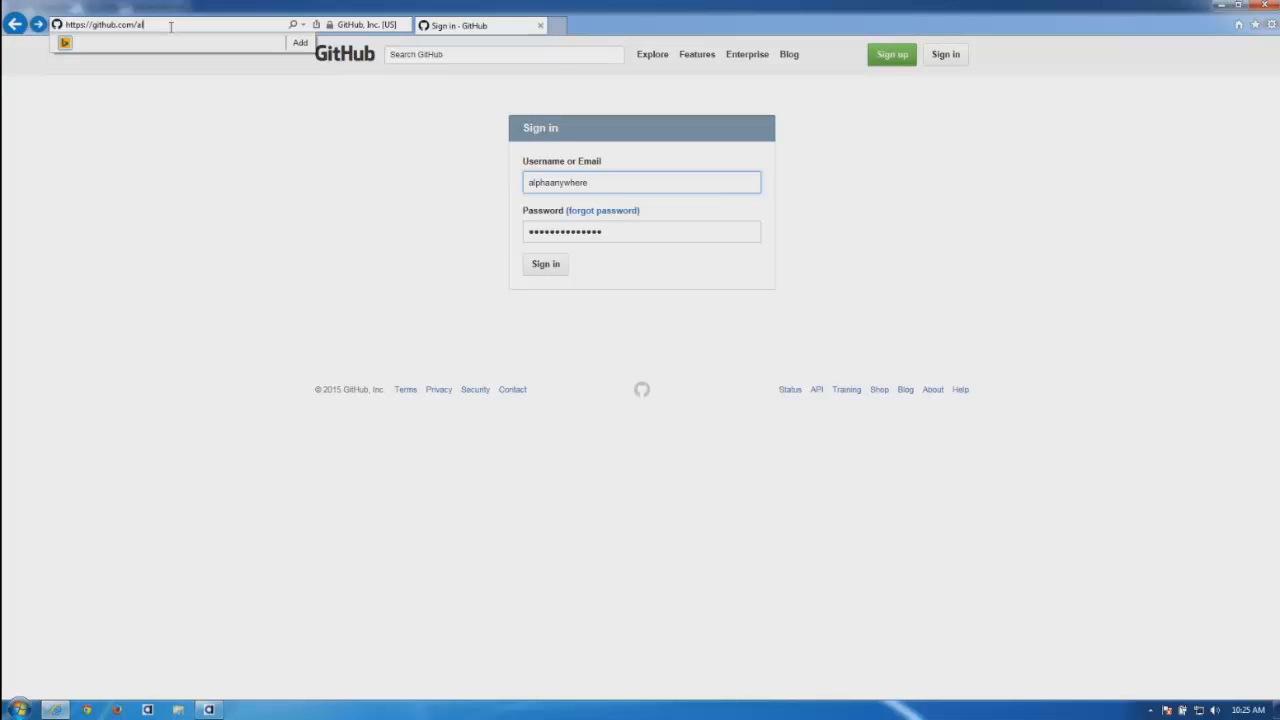
{"action": "type", "text": "phaanywhere"}
{"action": "key", "text": "Return"}
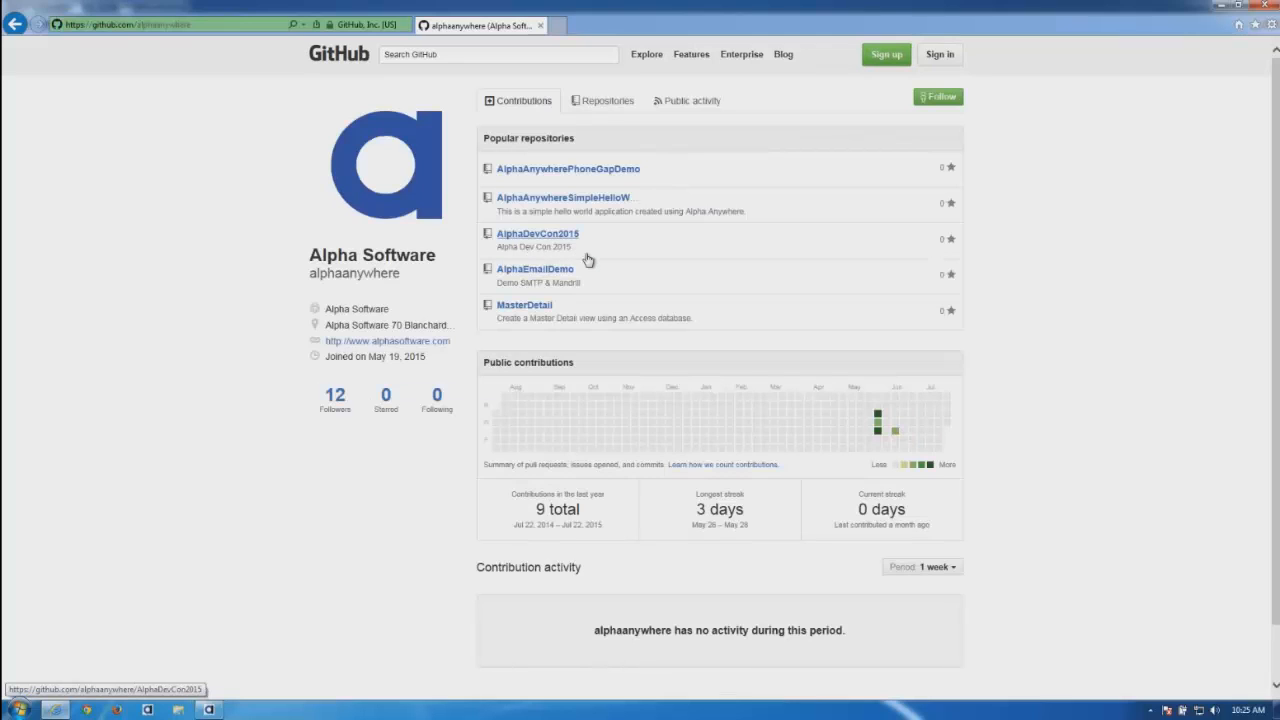
Step: Open the MasterDetail repository, request its ZIP download and show the save options
{"action": "left_click", "coordinate": [531, 309]}
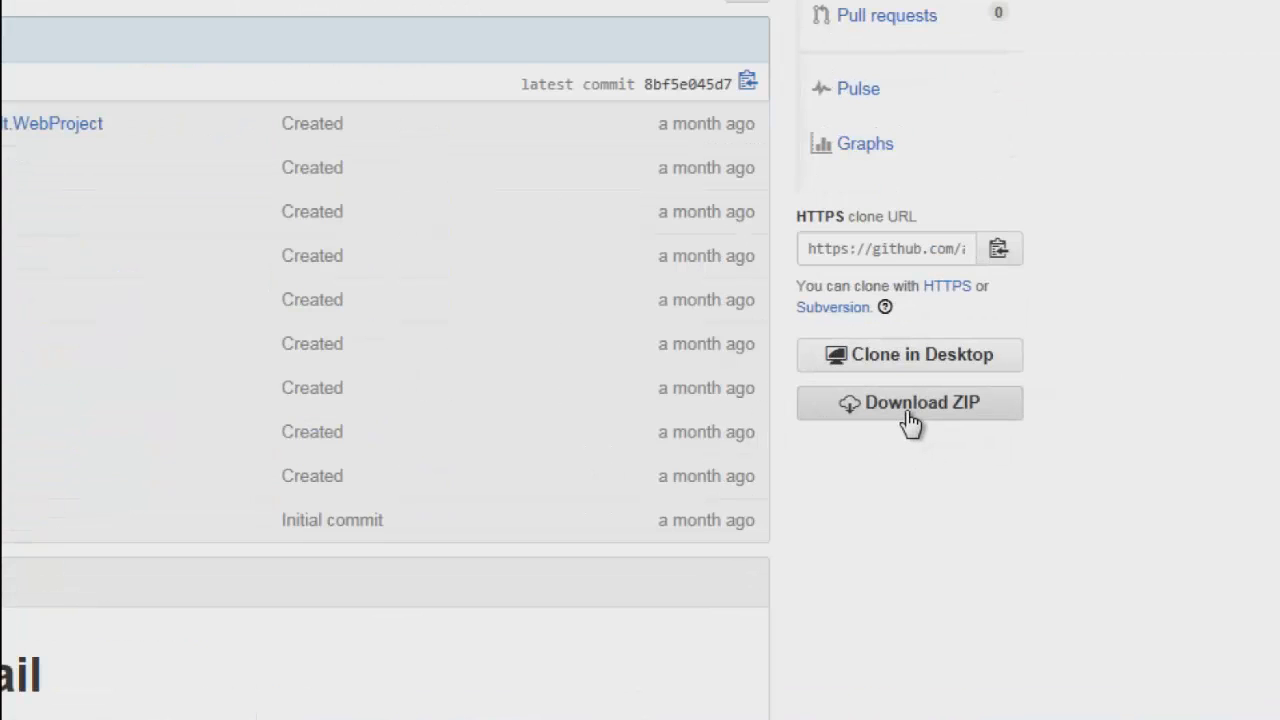
{"action": "left_click", "coordinate": [914, 419]}
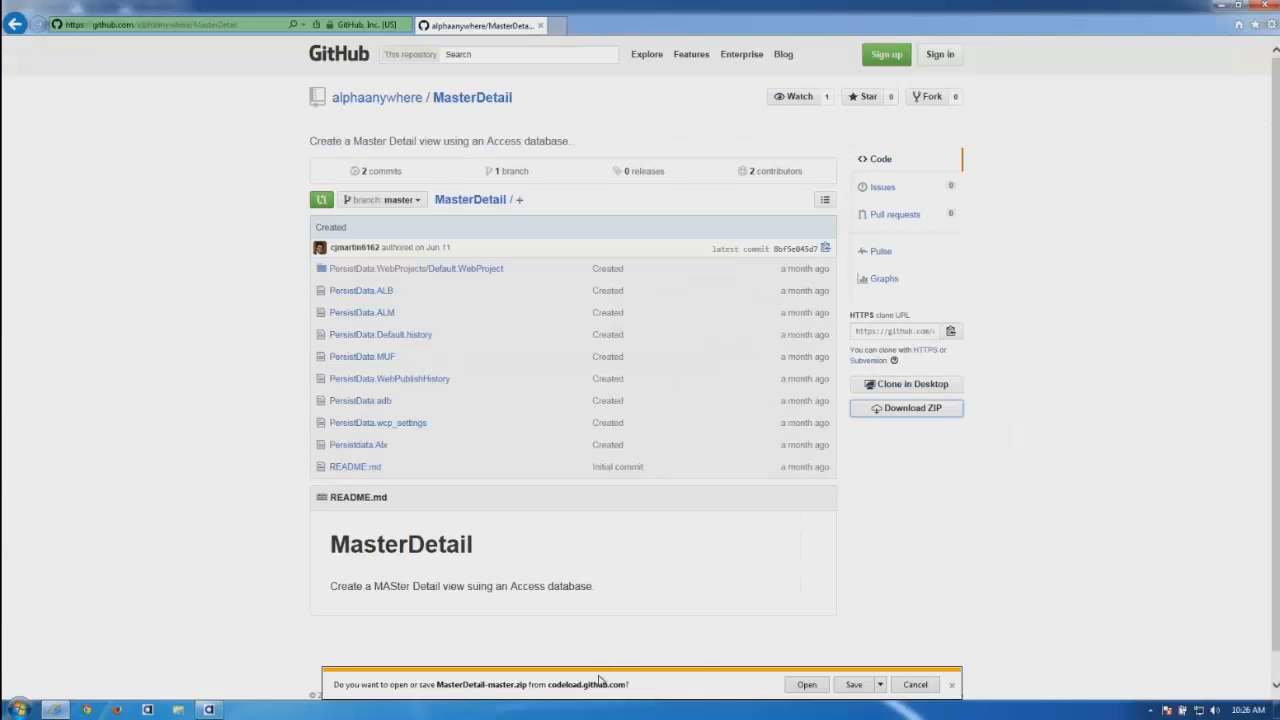
{"action": "left_click", "coordinate": [880, 684]}
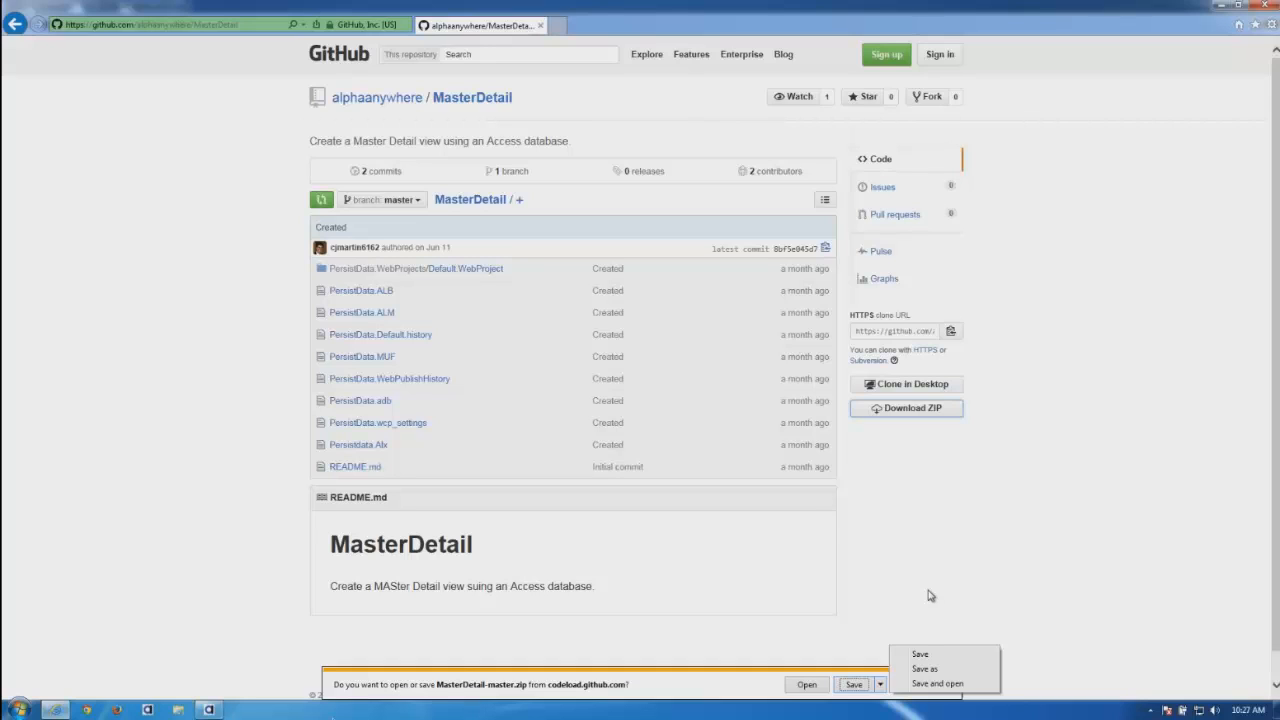
Step: Switch back to Alpha Anywhere and return the demo component to its Design view
{"action": "mouse_move", "coordinate": [62, 714]}
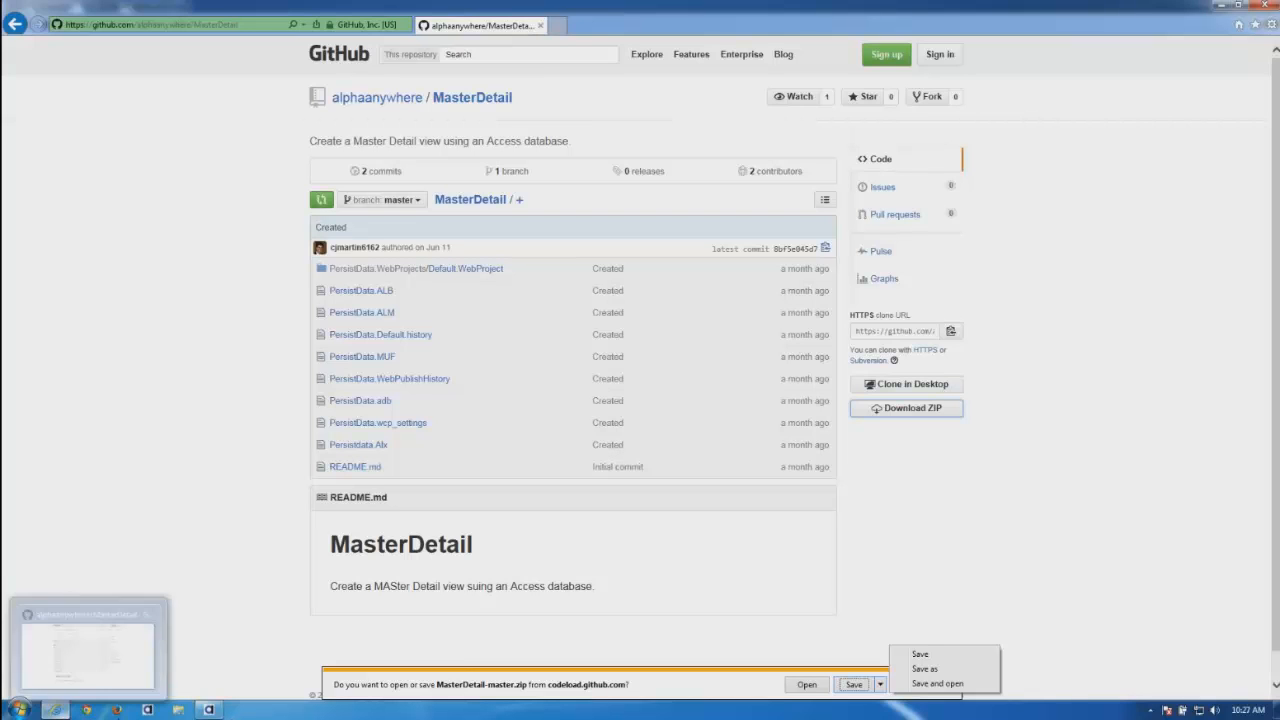
{"action": "left_click", "coordinate": [209, 710]}
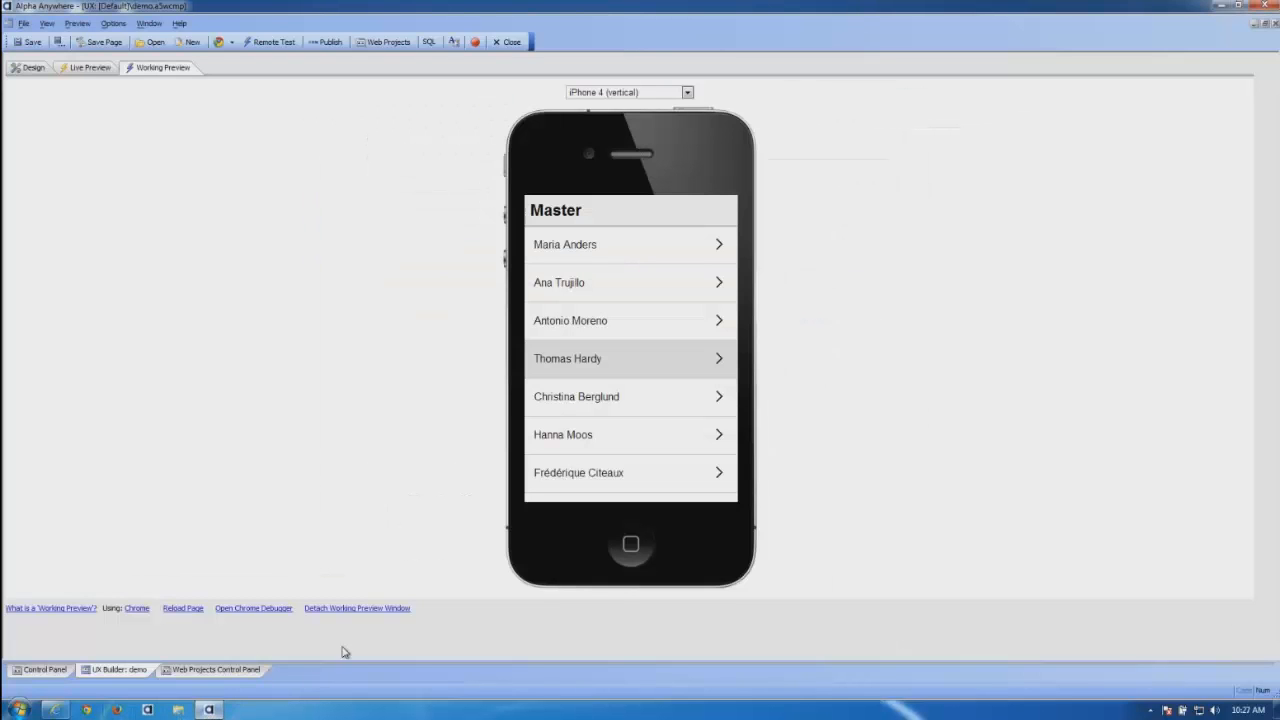
{"action": "left_click", "coordinate": [30, 67]}
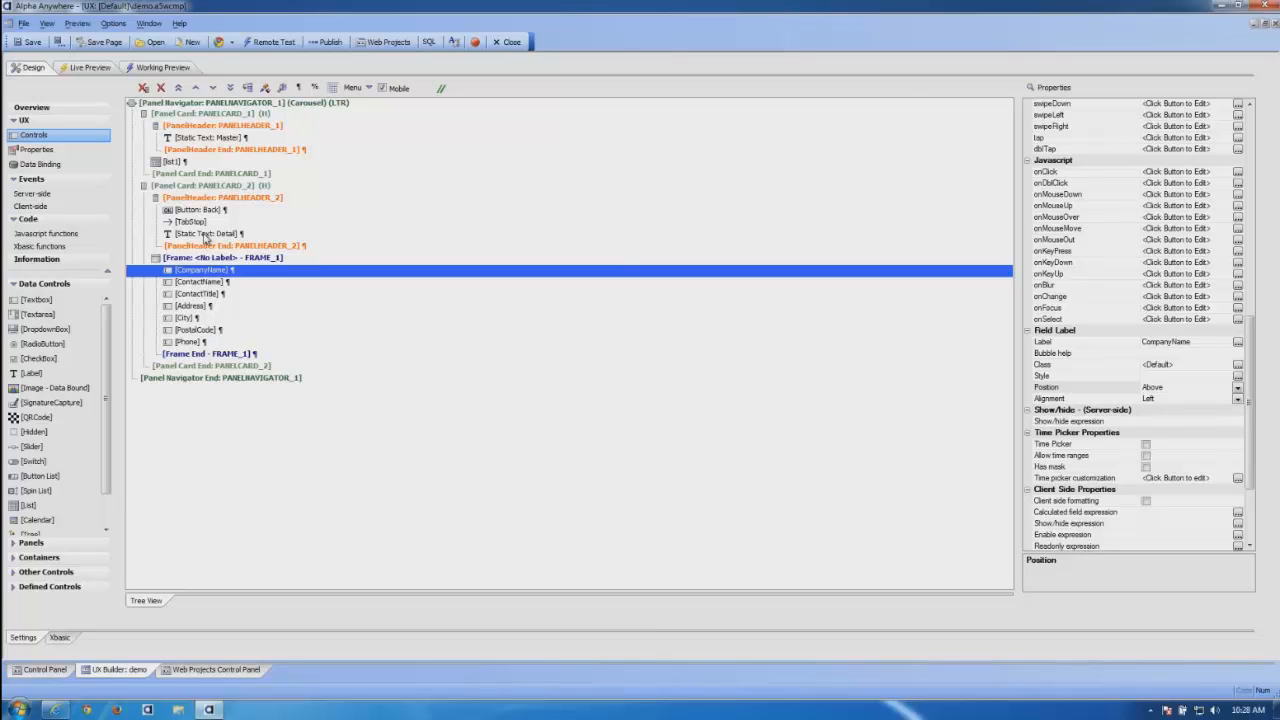
Step: Examine list1's data source connection string and the named connection option, and cancel out of both dialogs
{"action": "double_click", "coordinate": [175, 161]}
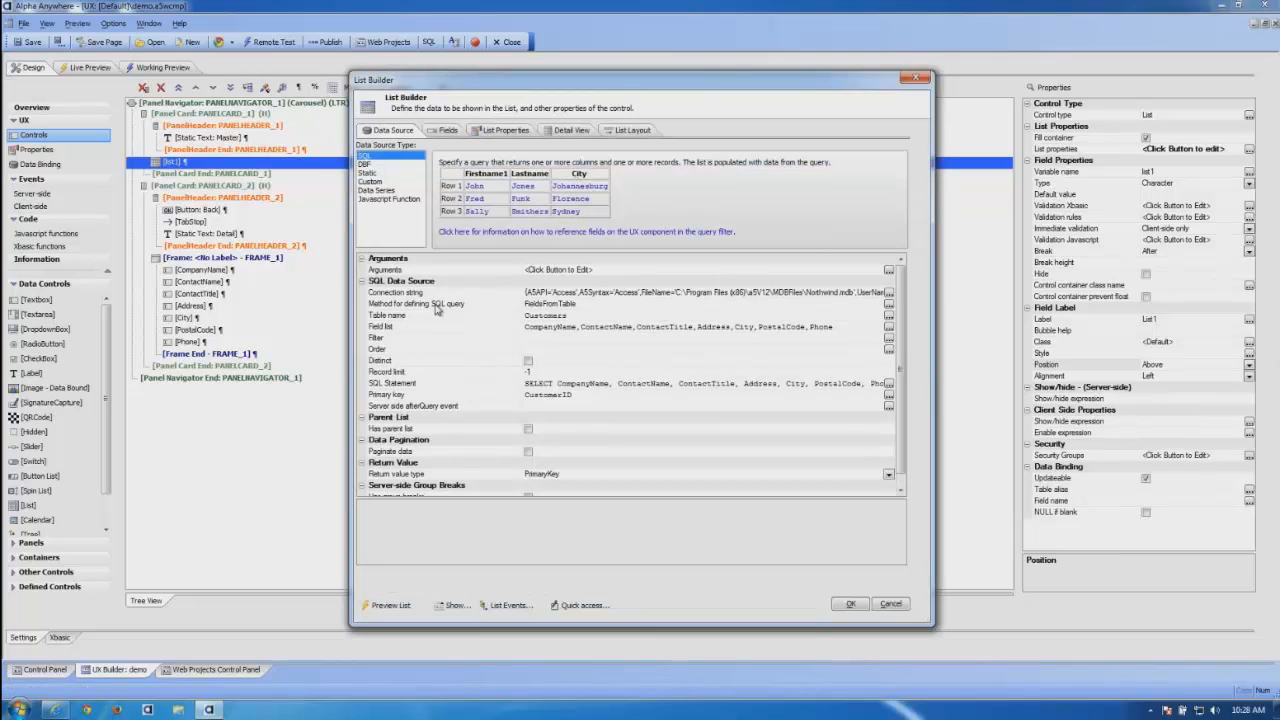
{"action": "double_click", "coordinate": [417, 295]}
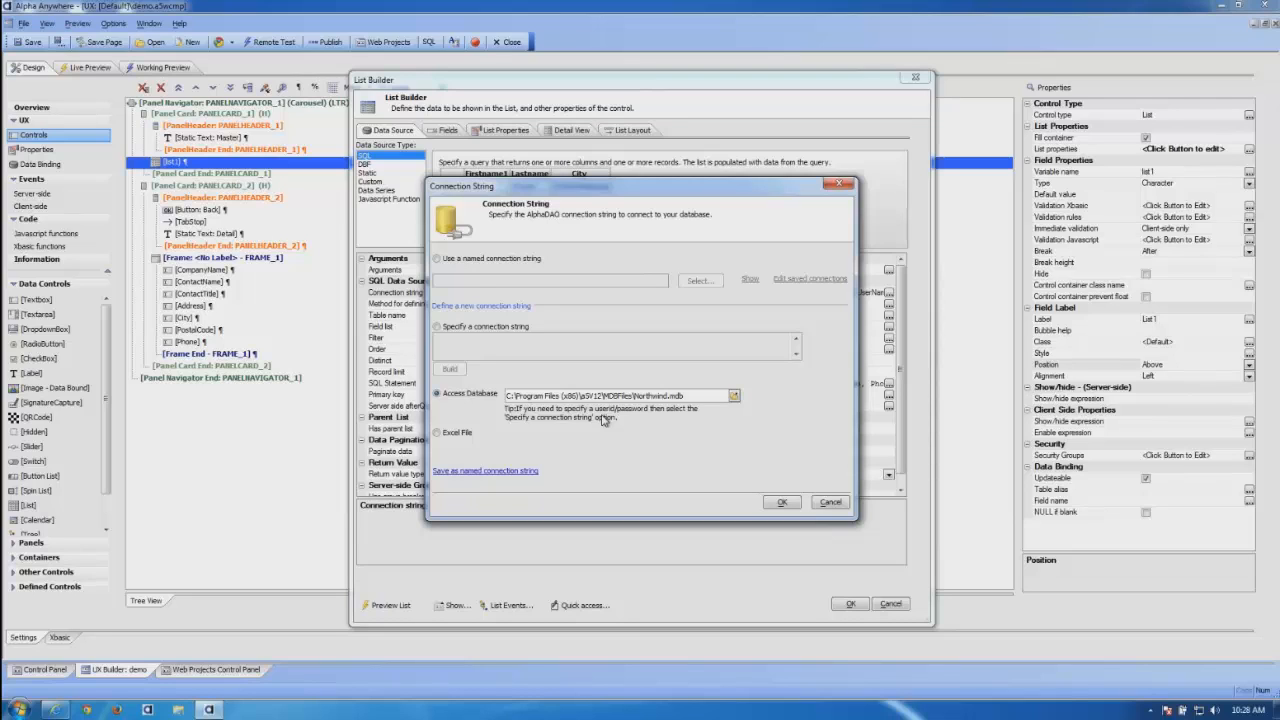
{"action": "left_click", "coordinate": [437, 258]}
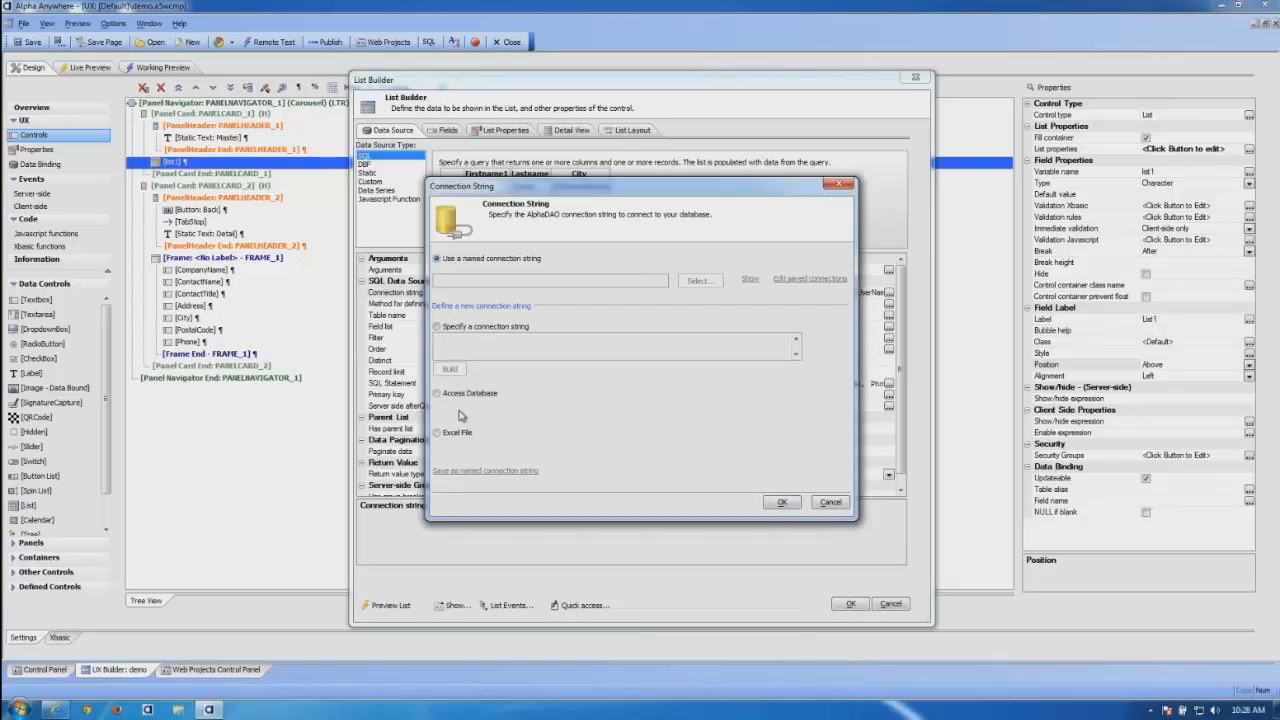
{"action": "left_click", "coordinate": [826, 505]}
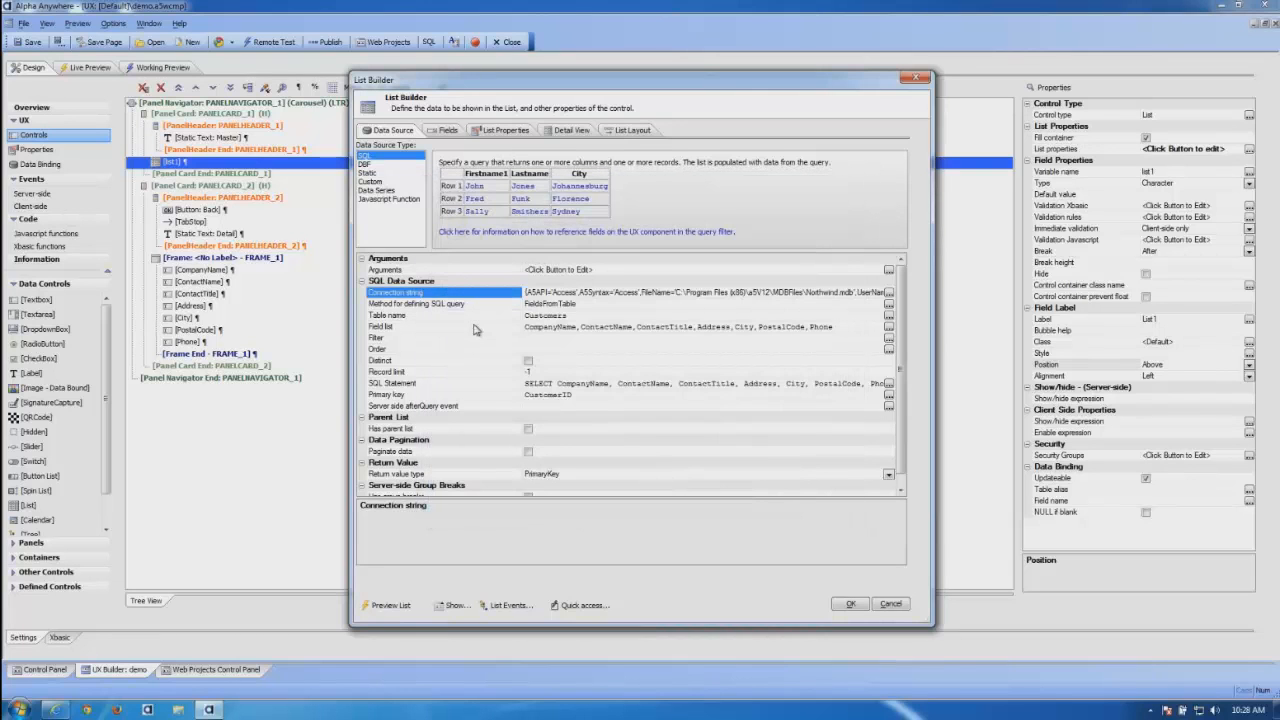
{"action": "left_click", "coordinate": [903, 606]}
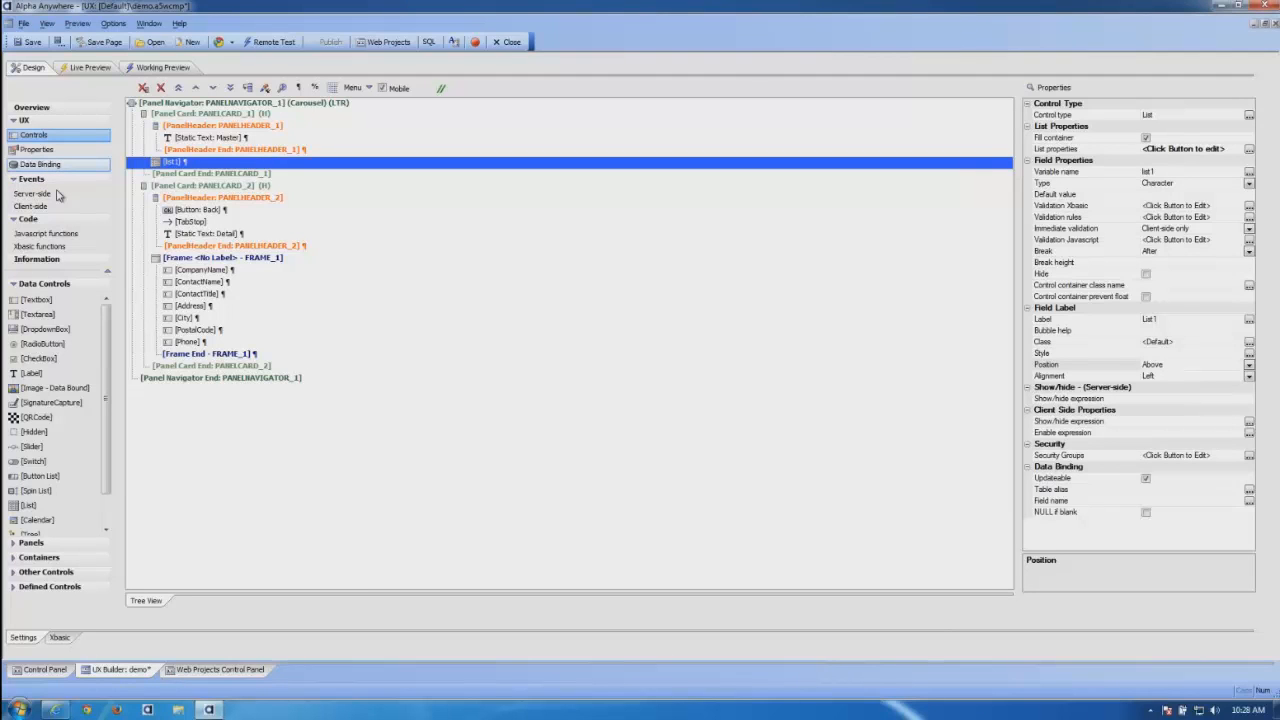
Step: Start a new AlphaDAO named connection string from the Web Projects Control Panel and name it Northwind
{"action": "left_click", "coordinate": [218, 670]}
{"action": "left_click", "coordinate": [121, 23]}
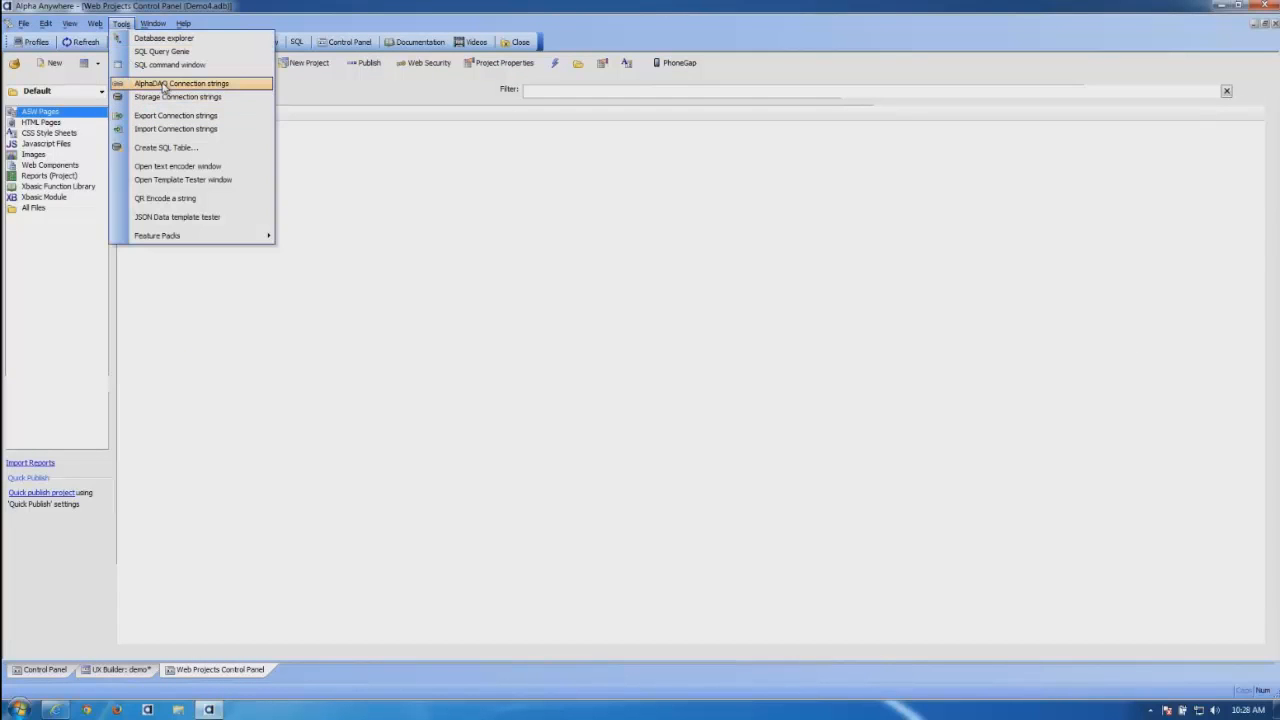
{"action": "left_click", "coordinate": [201, 86]}
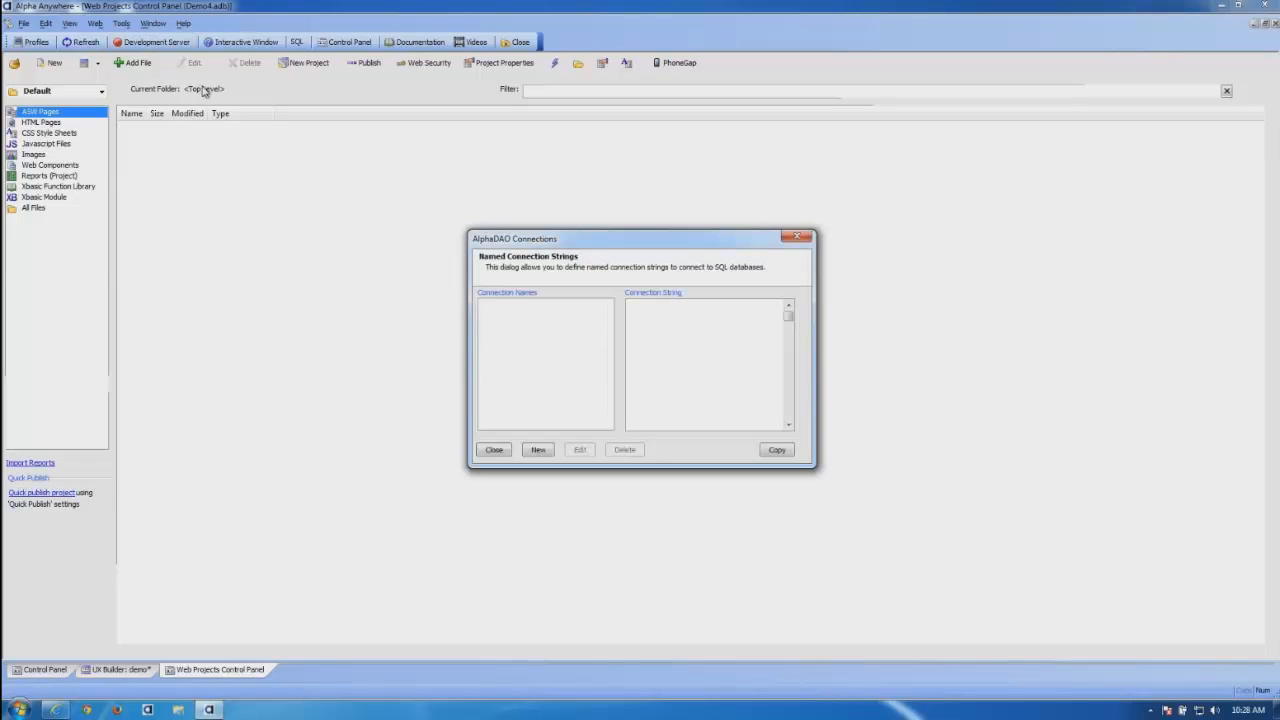
{"action": "left_click", "coordinate": [538, 450]}
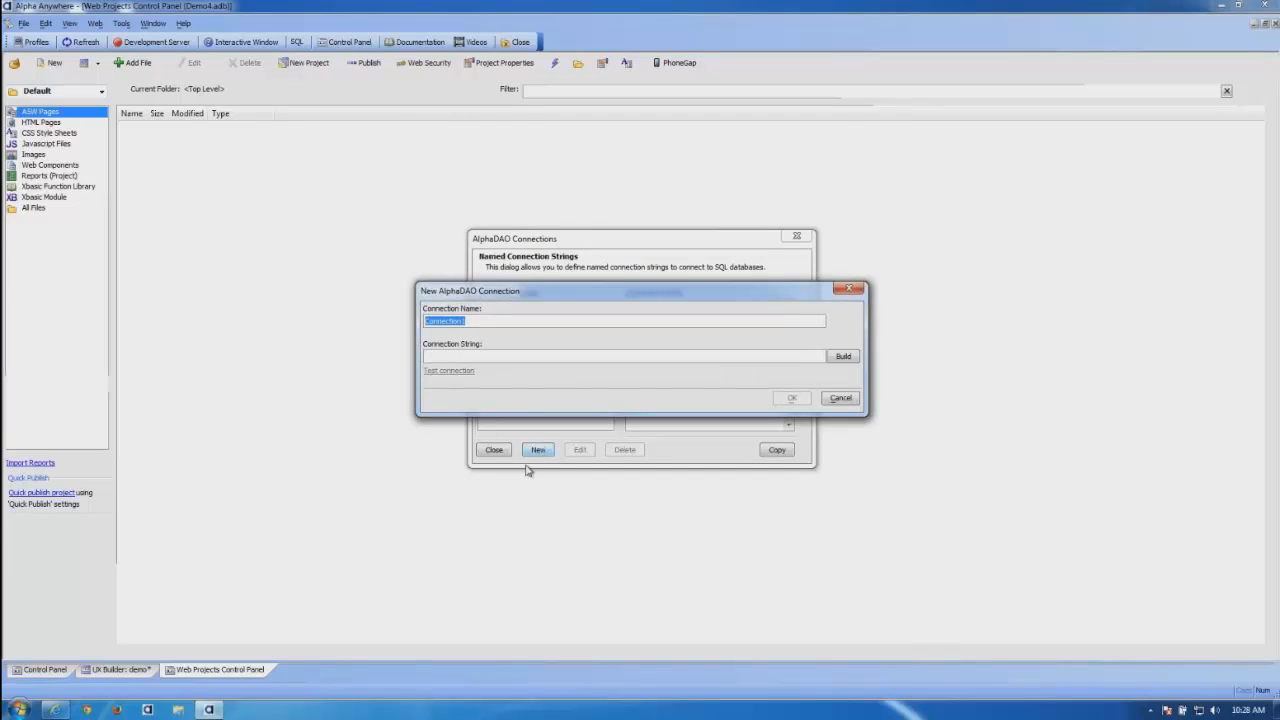
{"action": "type", "text": "Northwind"}
Step: Build the connection string with connection type Access and Northwind.mdb from the MDBFiles folder as its database file
{"action": "left_click", "coordinate": [845, 358]}
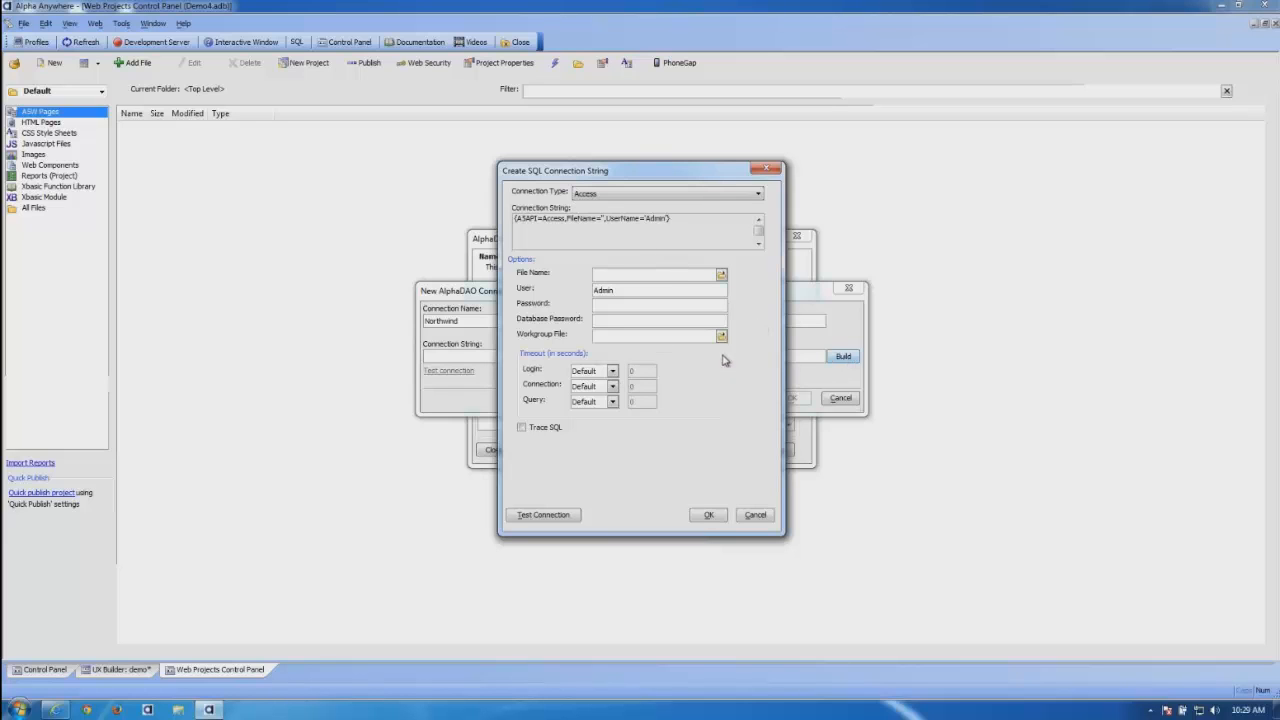
{"action": "left_click", "coordinate": [758, 195]}
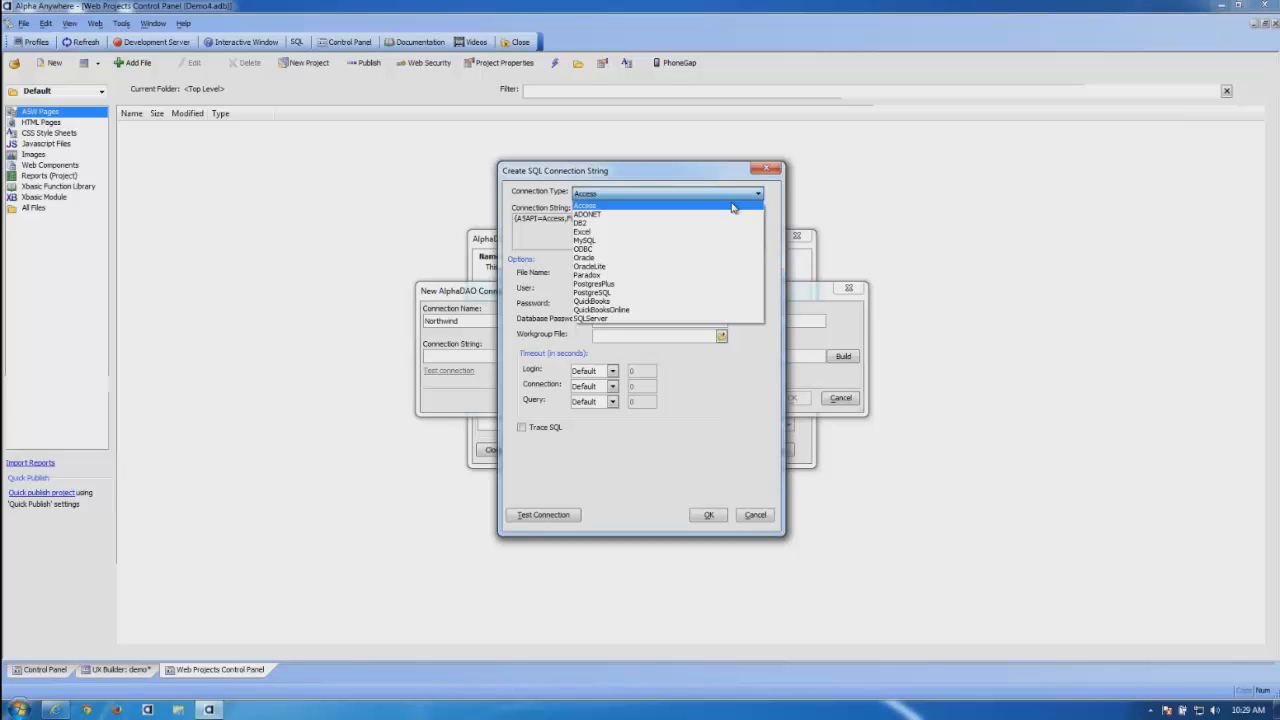
{"action": "left_click", "coordinate": [733, 206]}
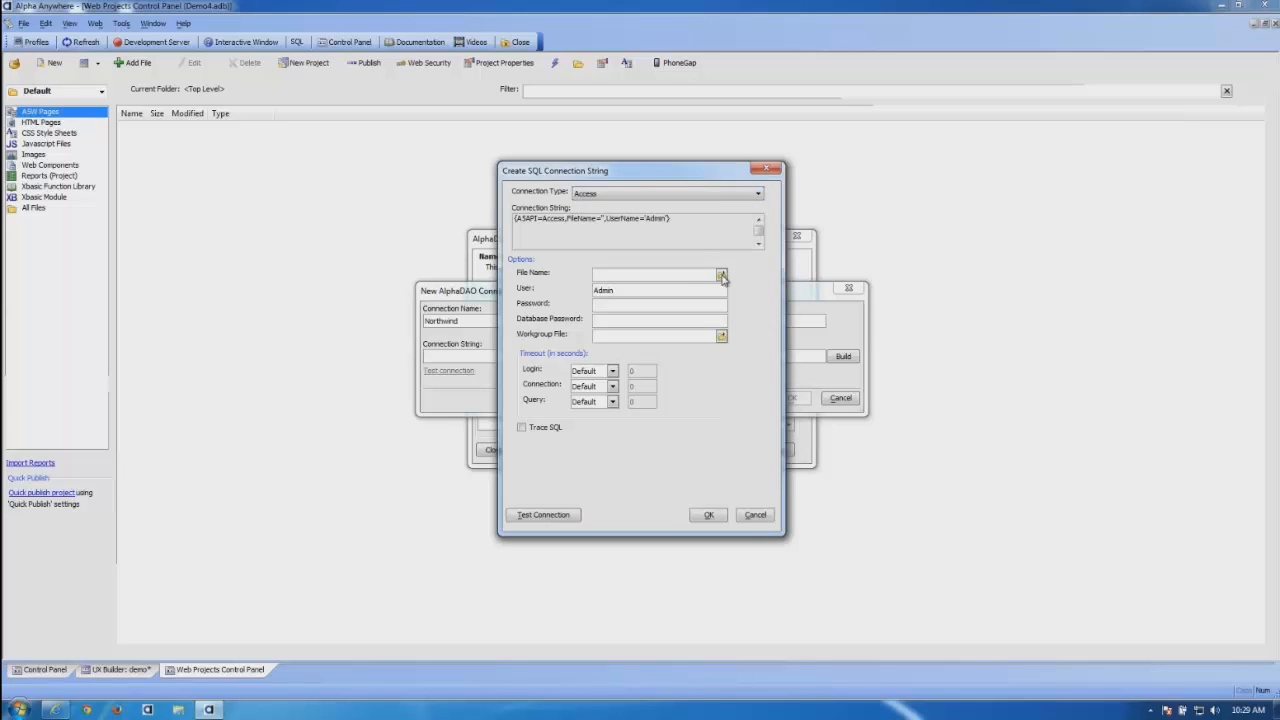
{"action": "left_click", "coordinate": [721, 276]}
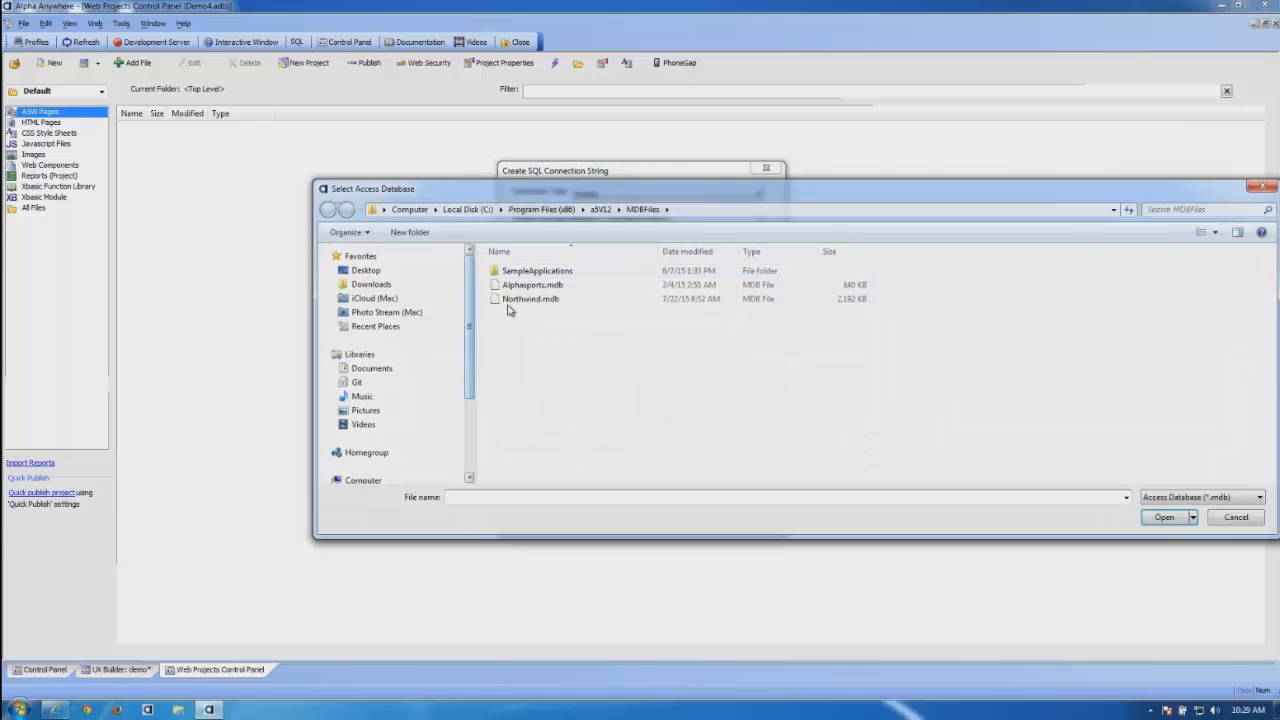
{"action": "left_click", "coordinate": [518, 304]}
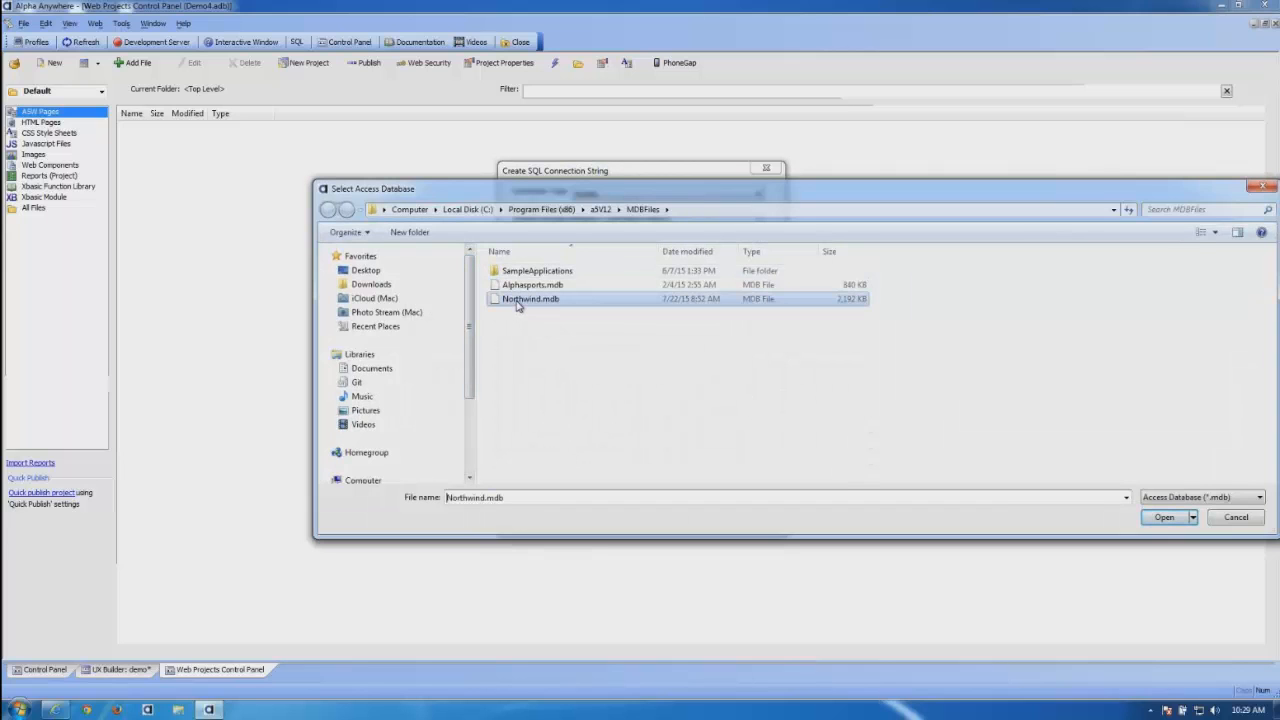
{"action": "left_click", "coordinate": [1160, 520]}
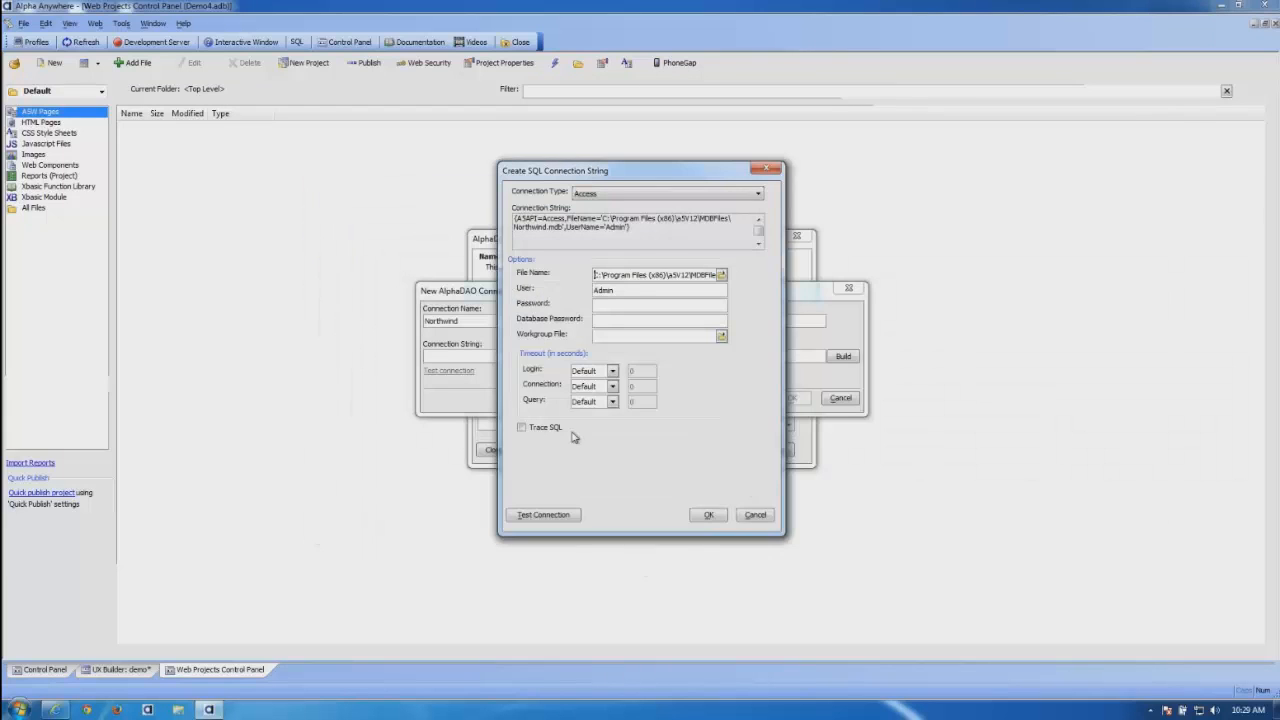
Step: Test the Access connection to Northwind.mdb and save it as the Northwind named connection string, closing the connection dialogs
{"action": "left_click", "coordinate": [545, 515]}
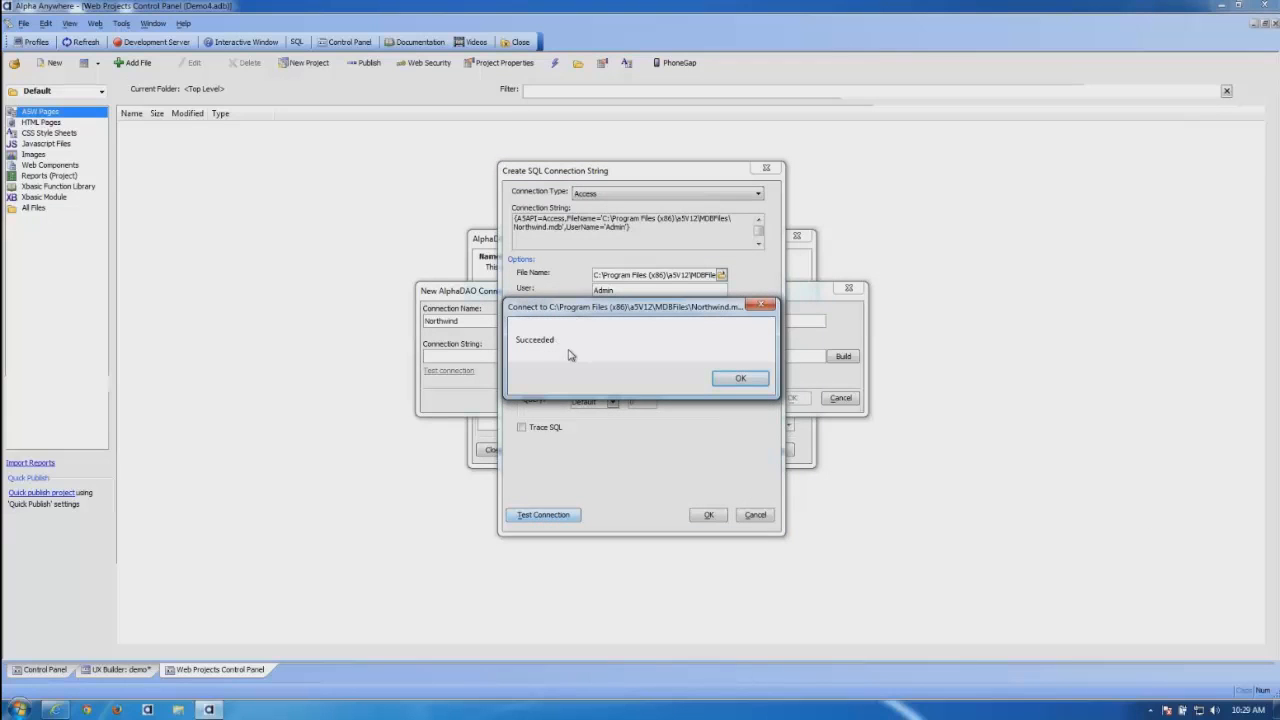
{"action": "left_click", "coordinate": [740, 380]}
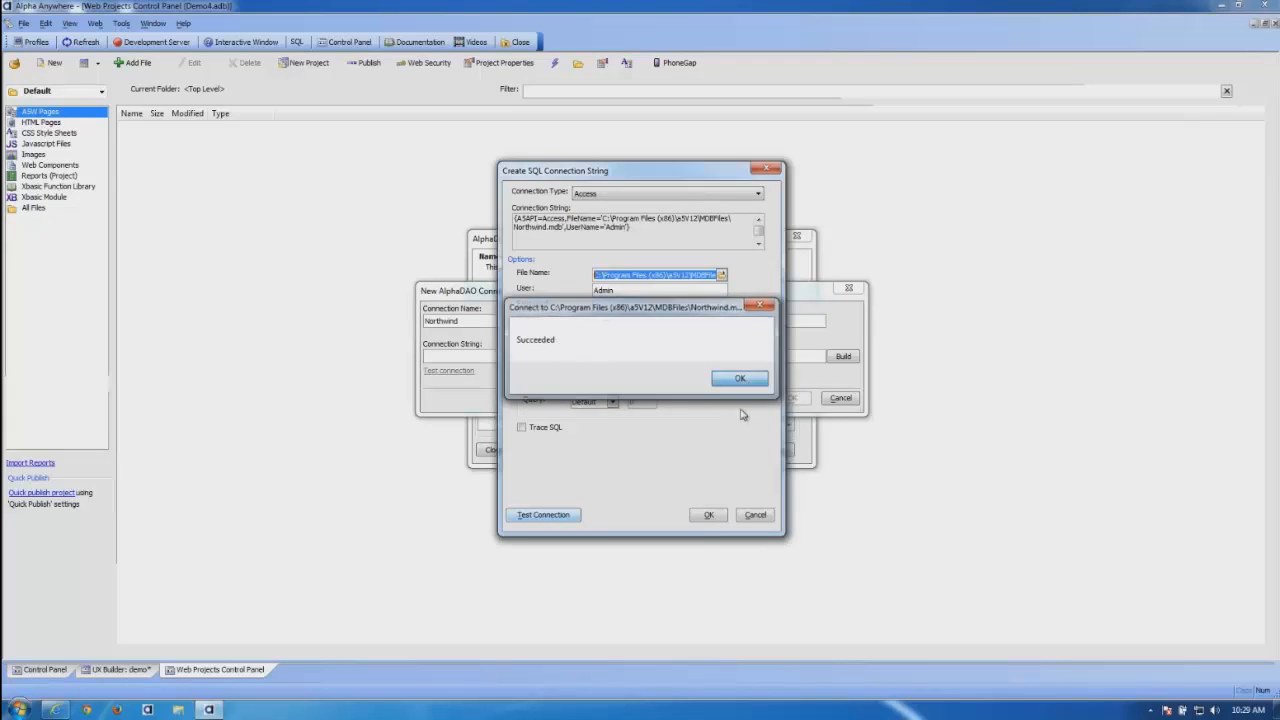
{"action": "left_click", "coordinate": [708, 515]}
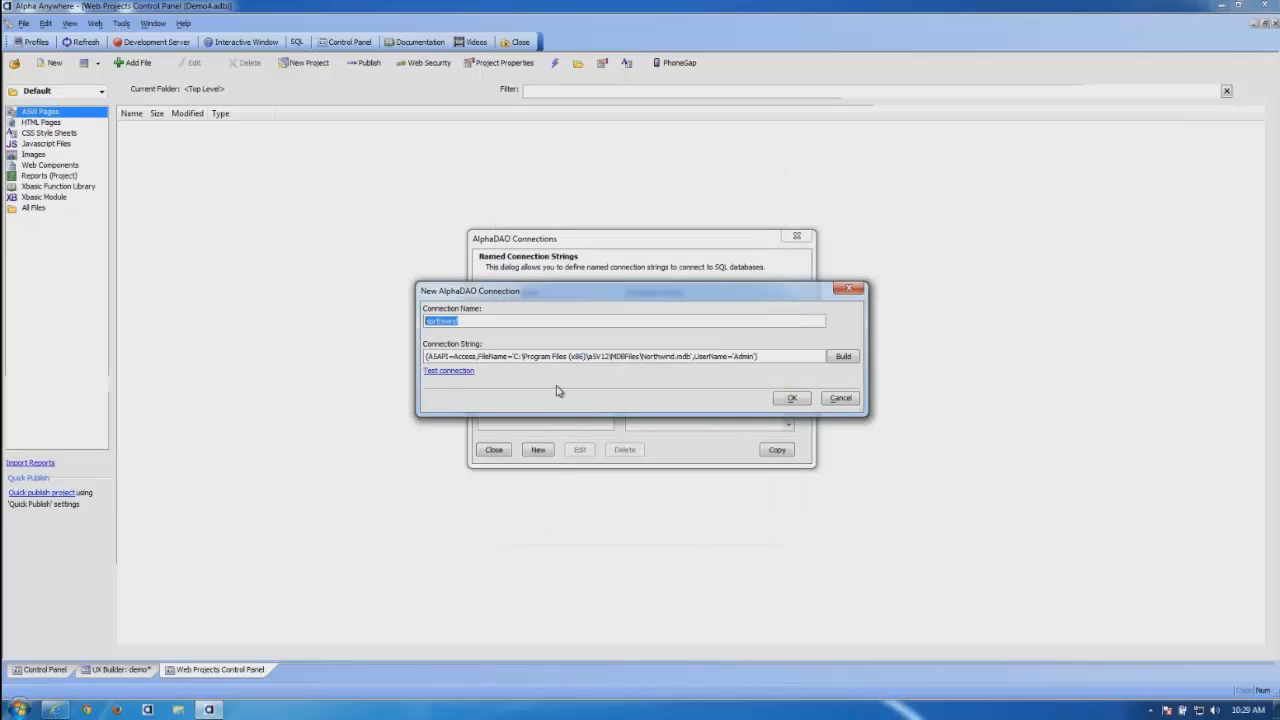
{"action": "left_click", "coordinate": [791, 399]}
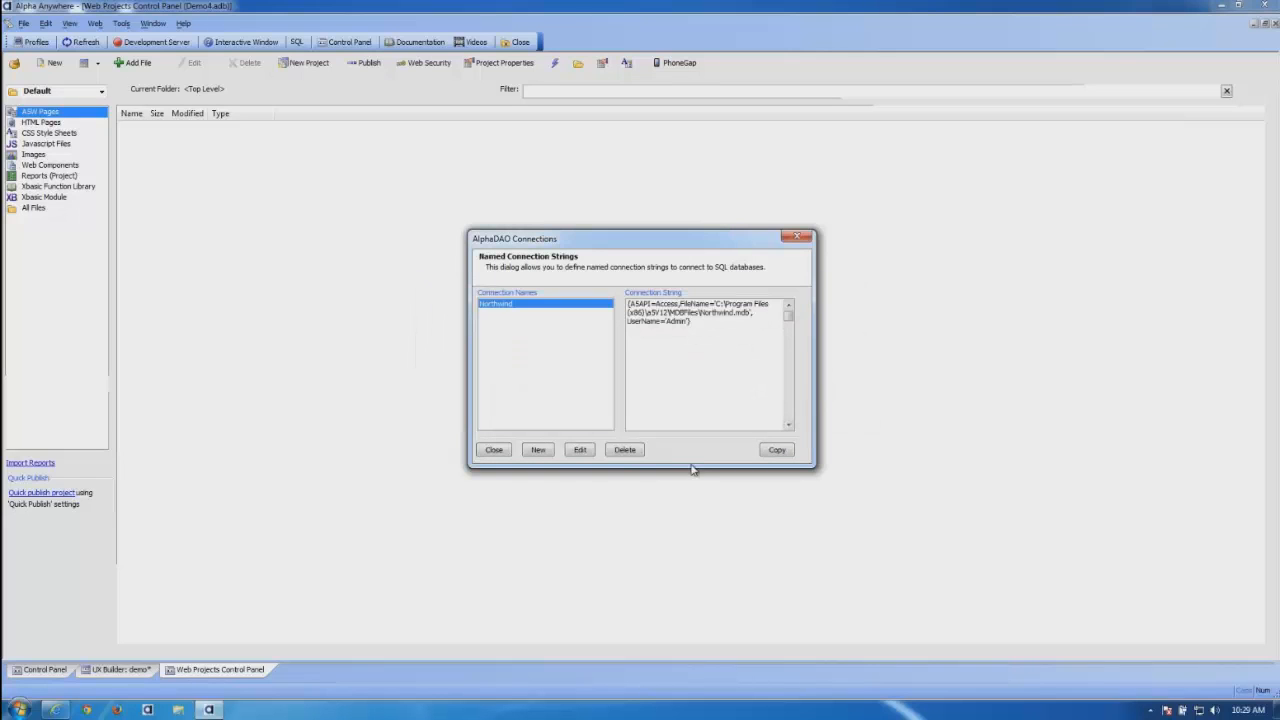
{"action": "left_click", "coordinate": [494, 450]}
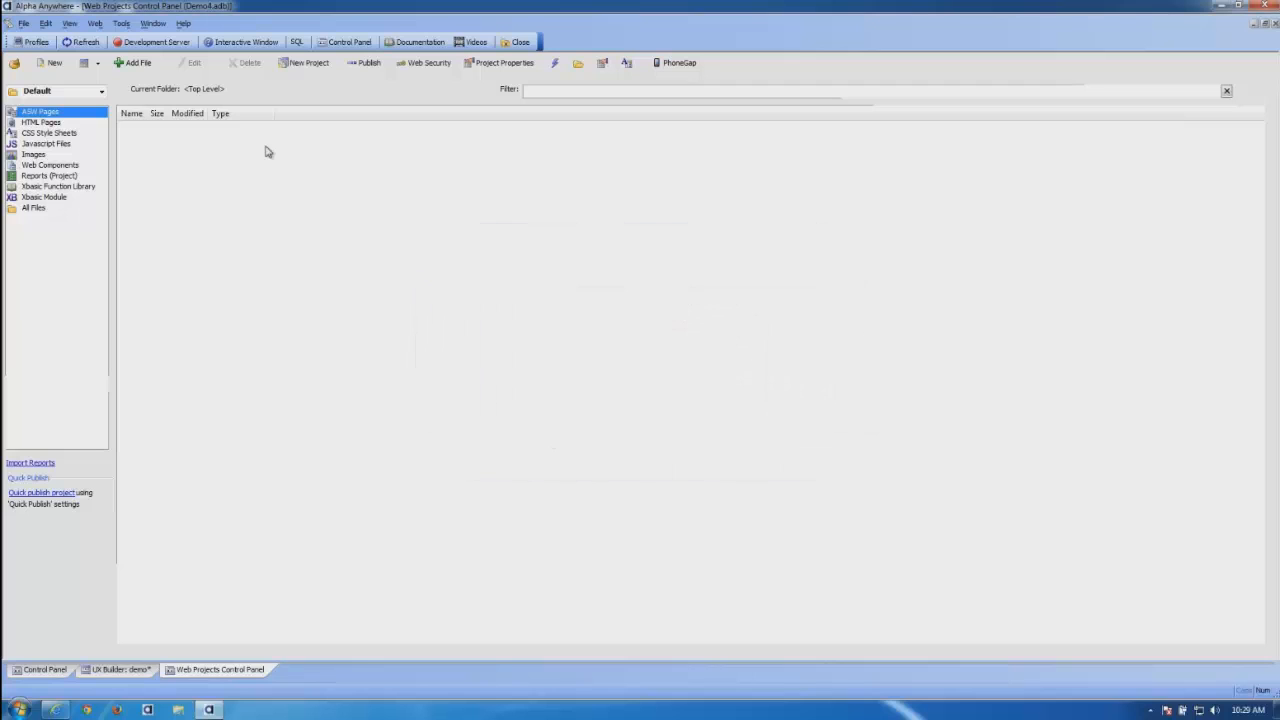
Step: Return to the demo component and set list1's data source connection string to the named connection Northwind
{"action": "left_click", "coordinate": [33, 208]}
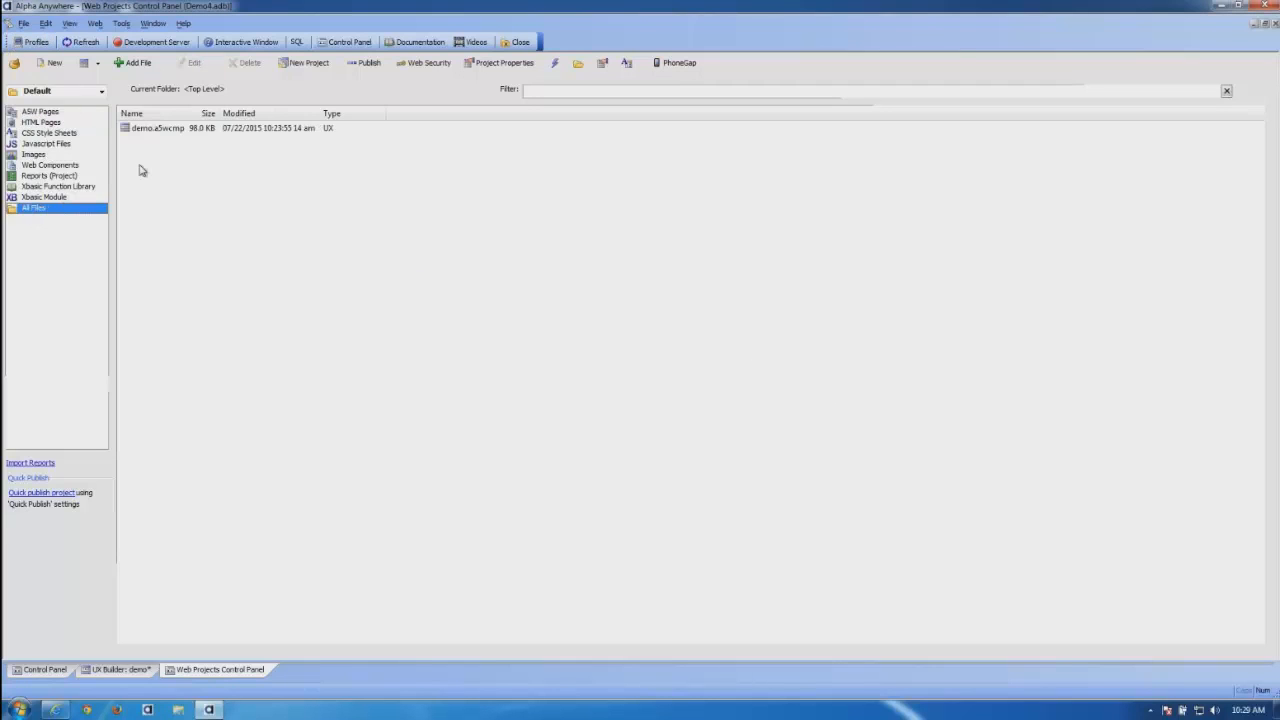
{"action": "left_click", "coordinate": [122, 670]}
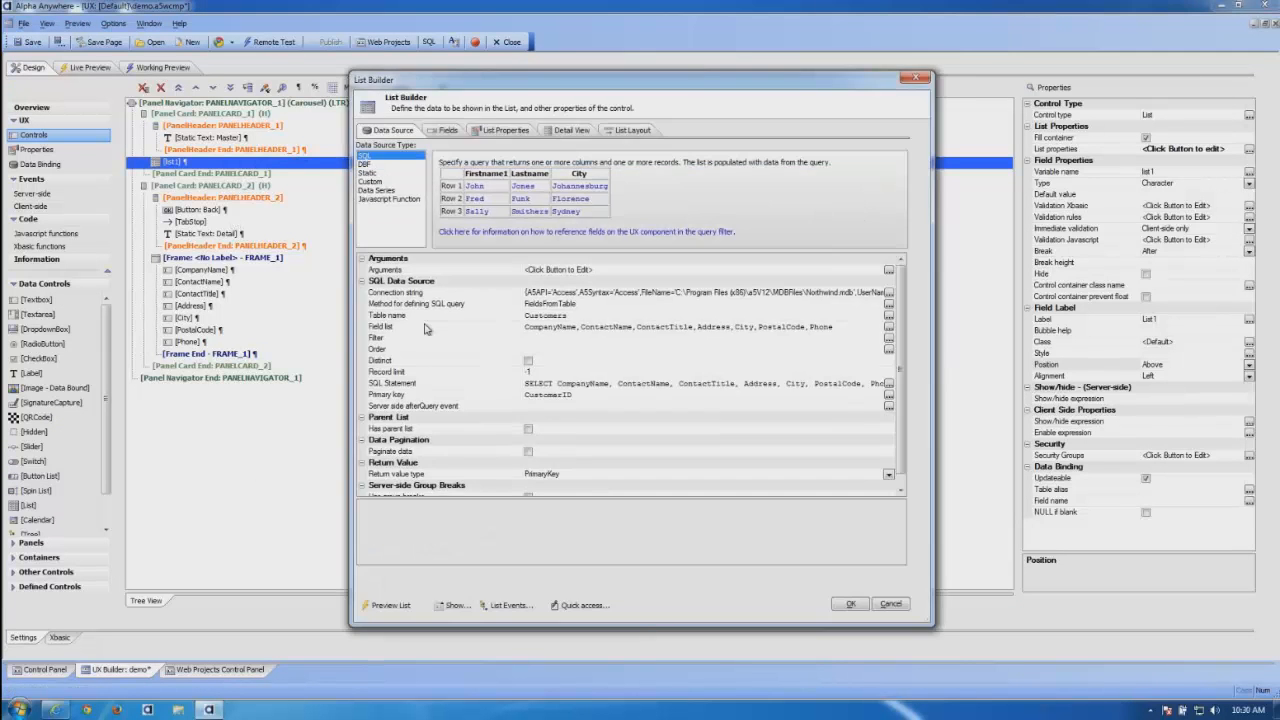
{"action": "double_click", "coordinate": [430, 294]}
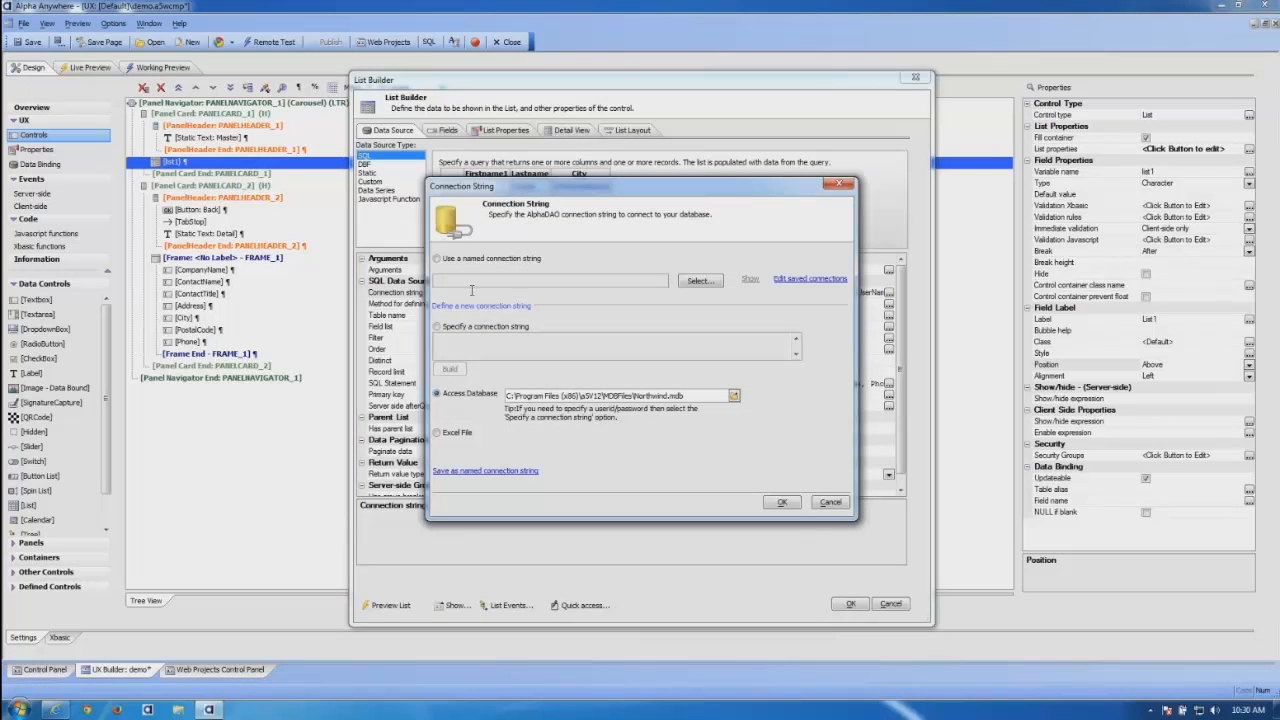
{"action": "left_click", "coordinate": [449, 262]}
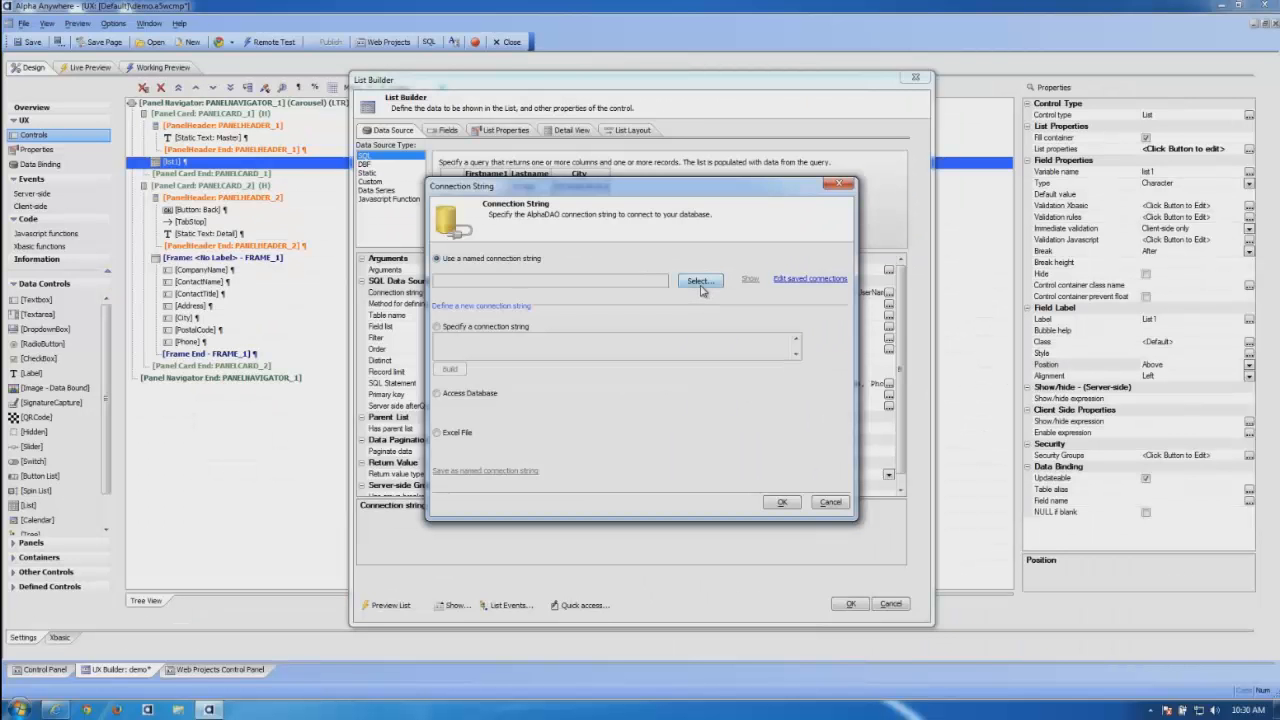
{"action": "left_click", "coordinate": [700, 281]}
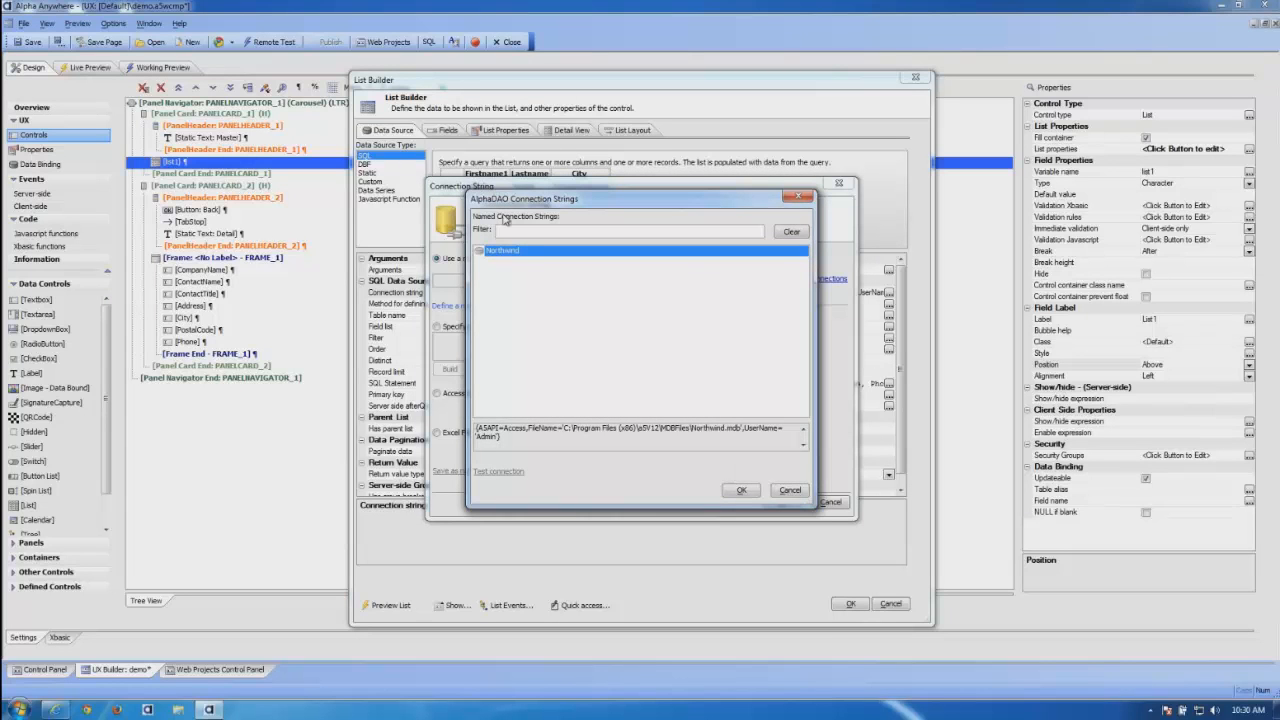
{"action": "left_click", "coordinate": [513, 252]}
{"action": "left_click", "coordinate": [738, 492]}
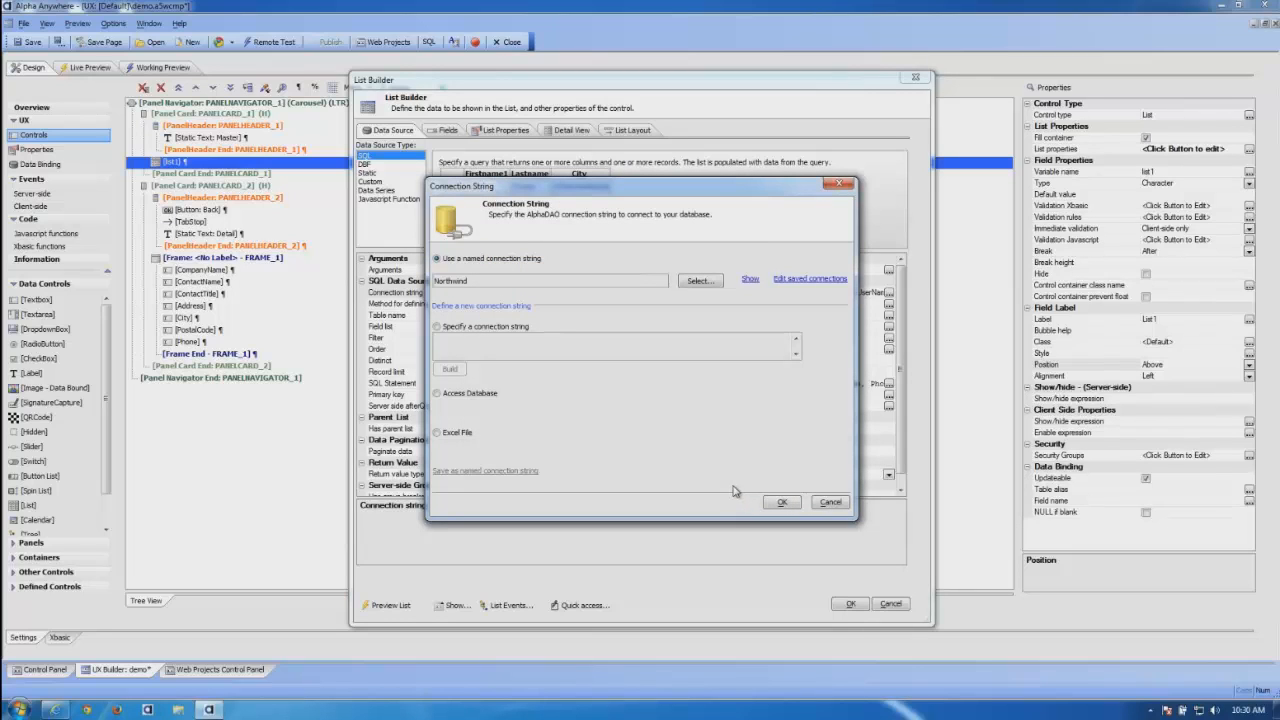
{"action": "left_click", "coordinate": [780, 502]}
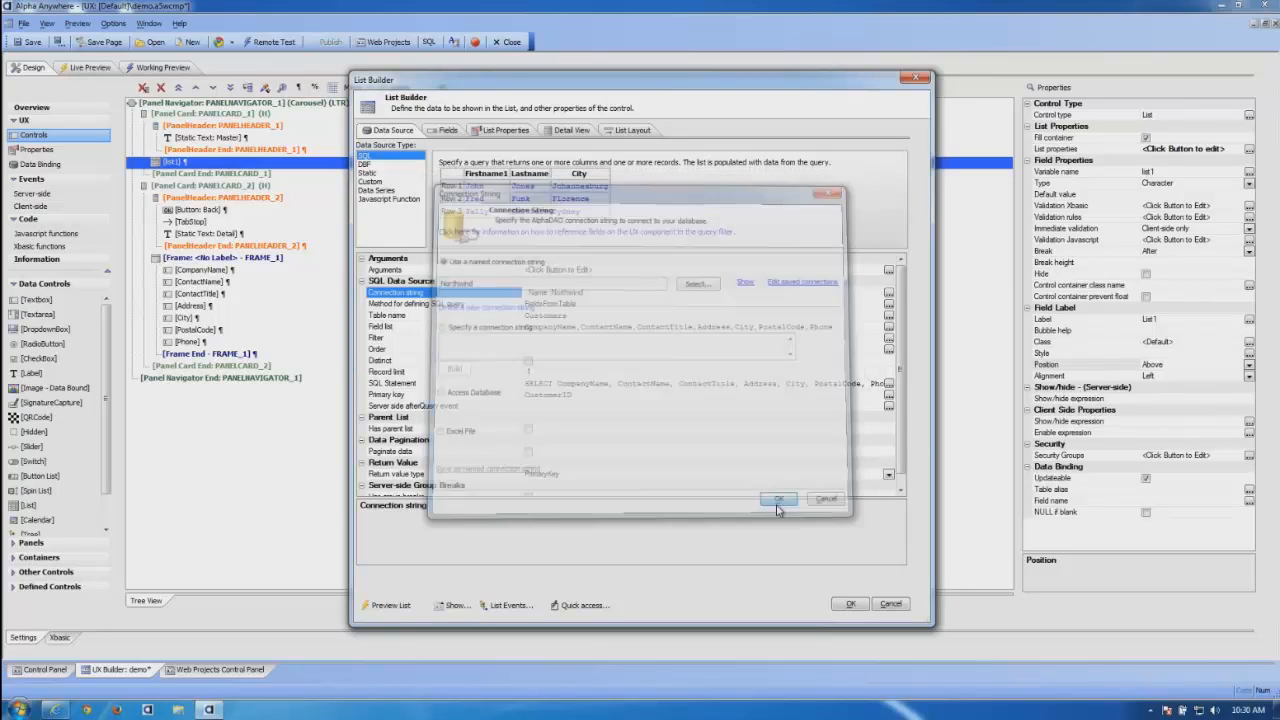